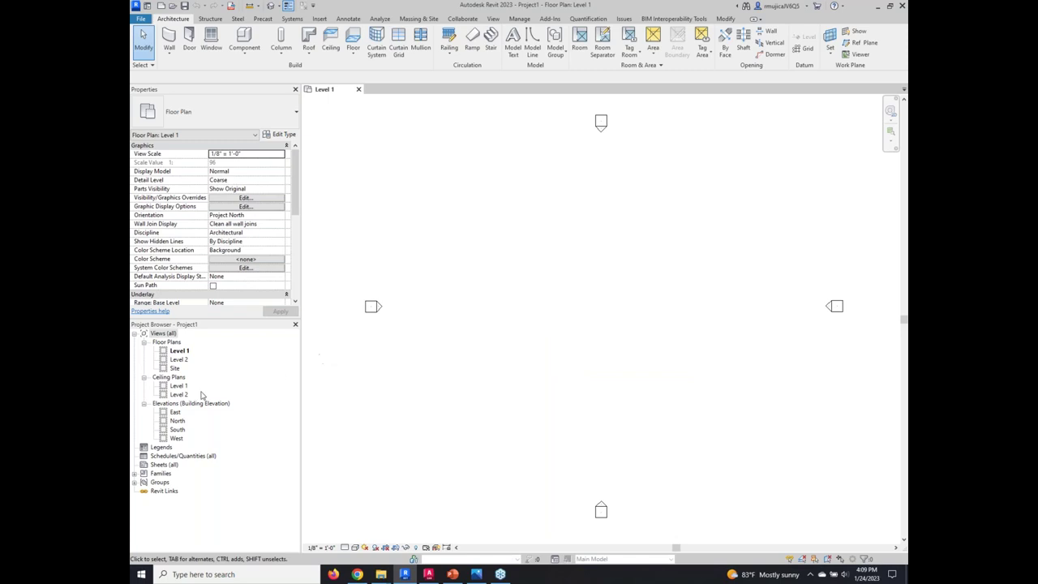
Open the South building elevation to work on the project's levels.
double_click(176, 429)
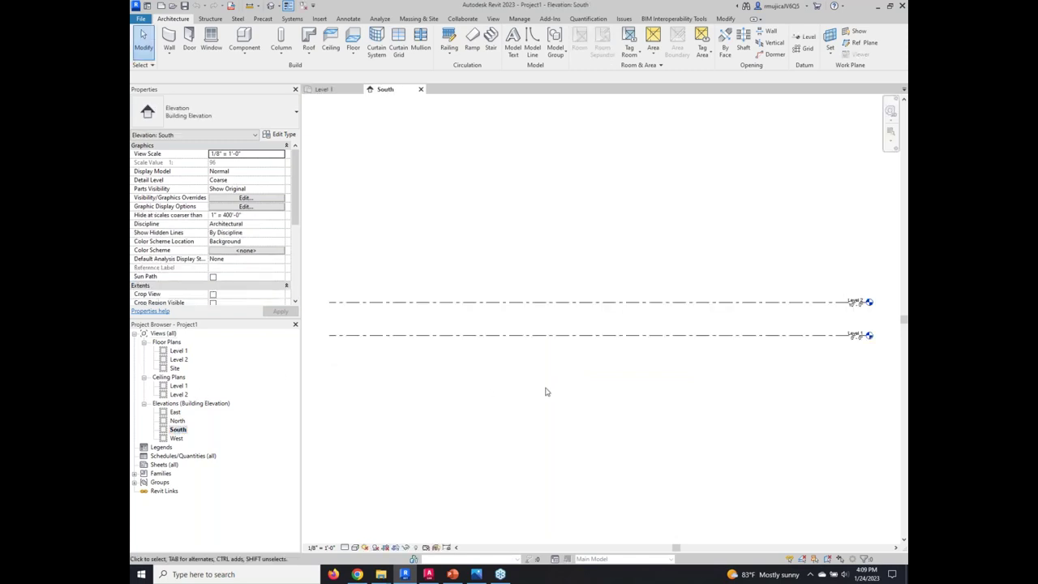
middle_click_drag(711, 370, 664, 413)
scroll(716, 387, "up", 2)
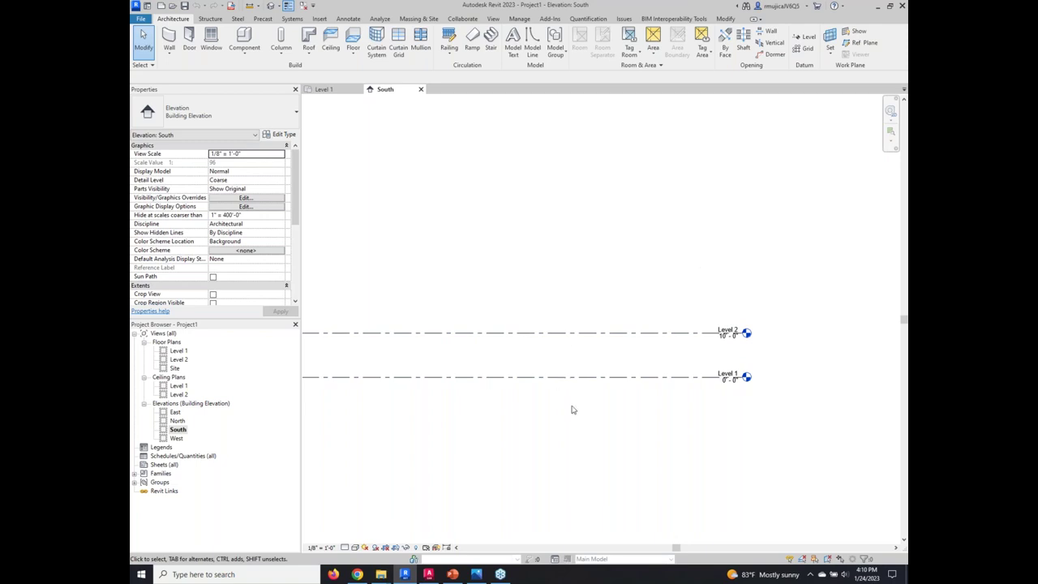
scroll(551, 419, "down", 1)
middle_click_drag(502, 419, 572, 429)
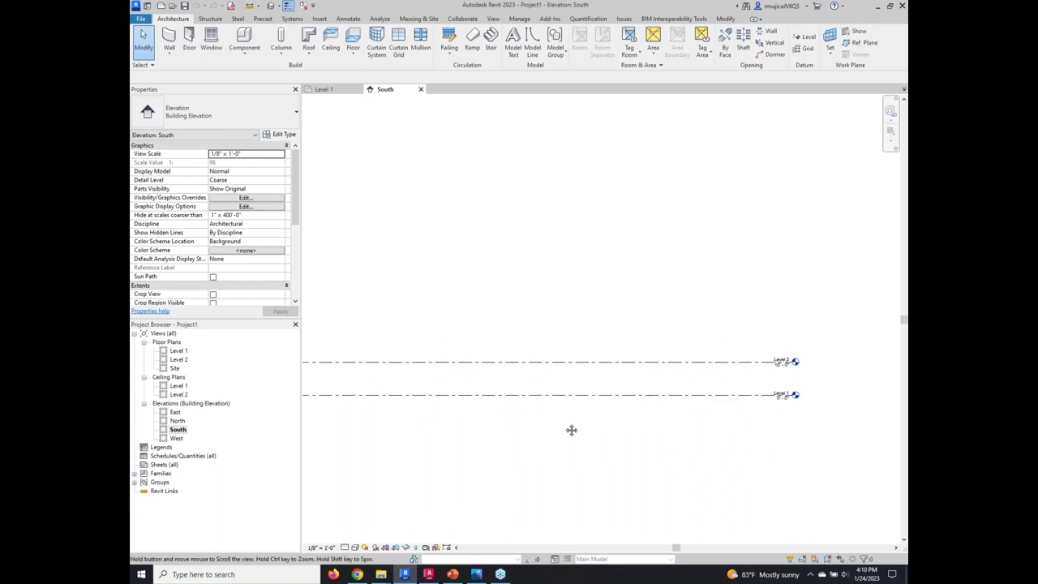
Switch to the image viewer to examine the house photo and floor plans in 1908 WESTERN HOME BUILDER.jpg, and return to Revit.
left_click(477, 574)
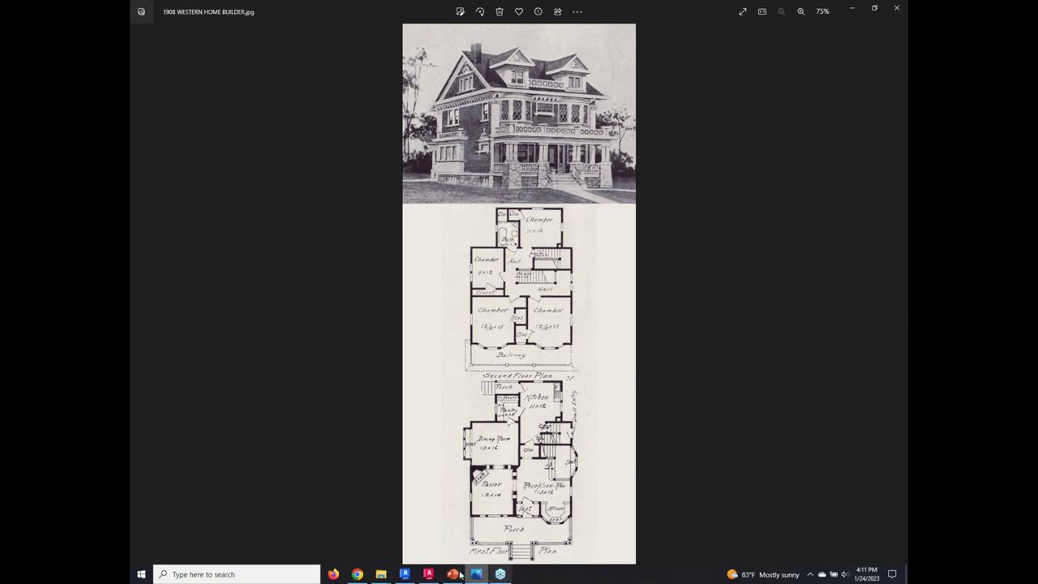
left_click(412, 574)
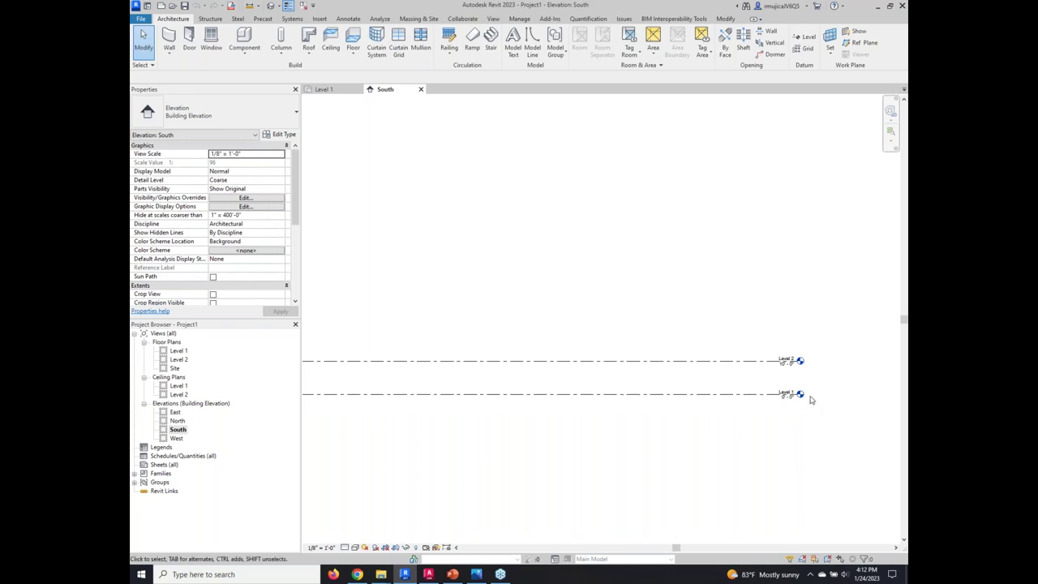
scroll(809, 399, "up", 1)
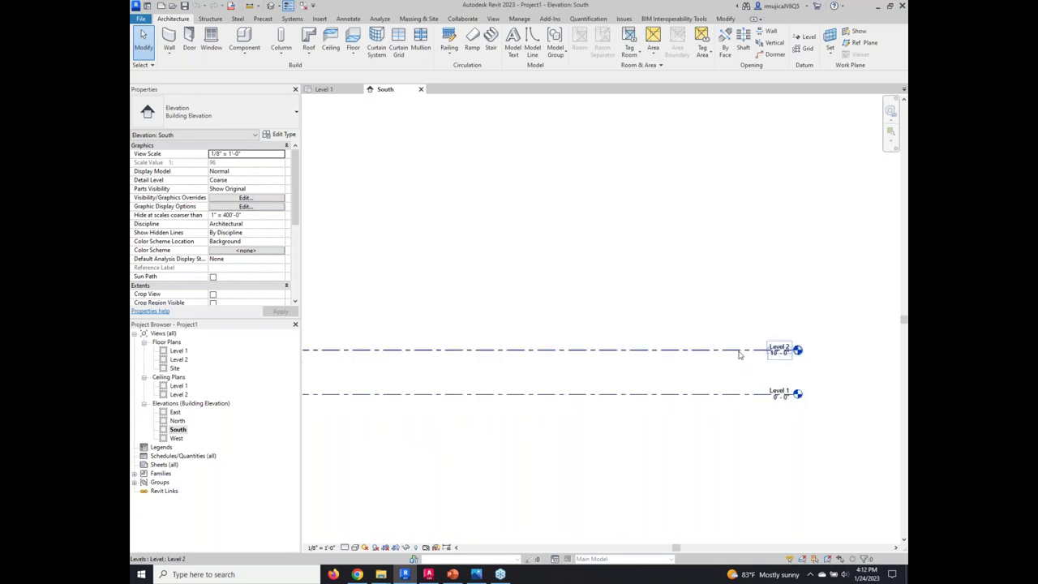
scroll(762, 265, "down", 1)
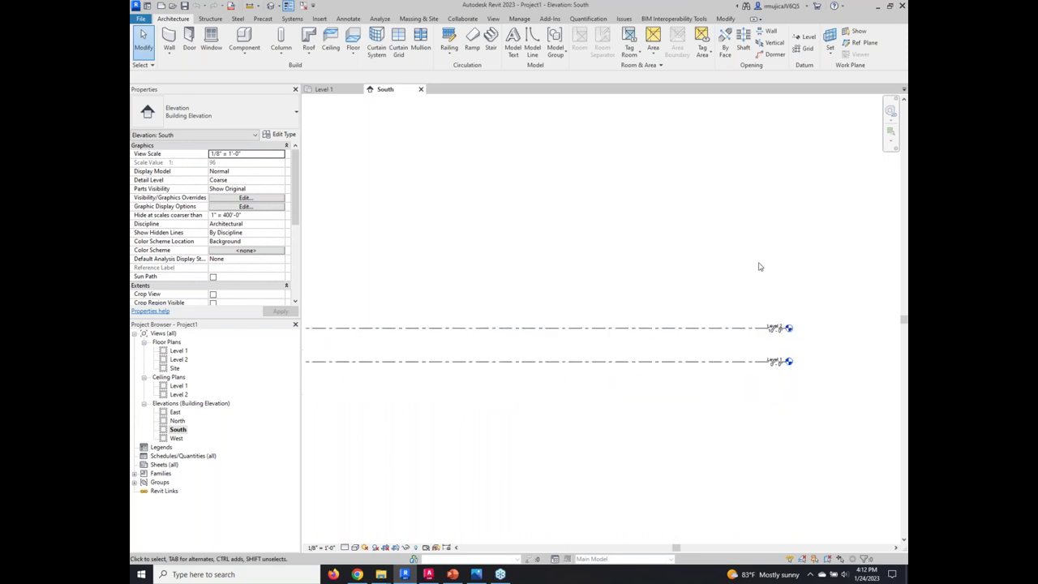
left_click(655, 334)
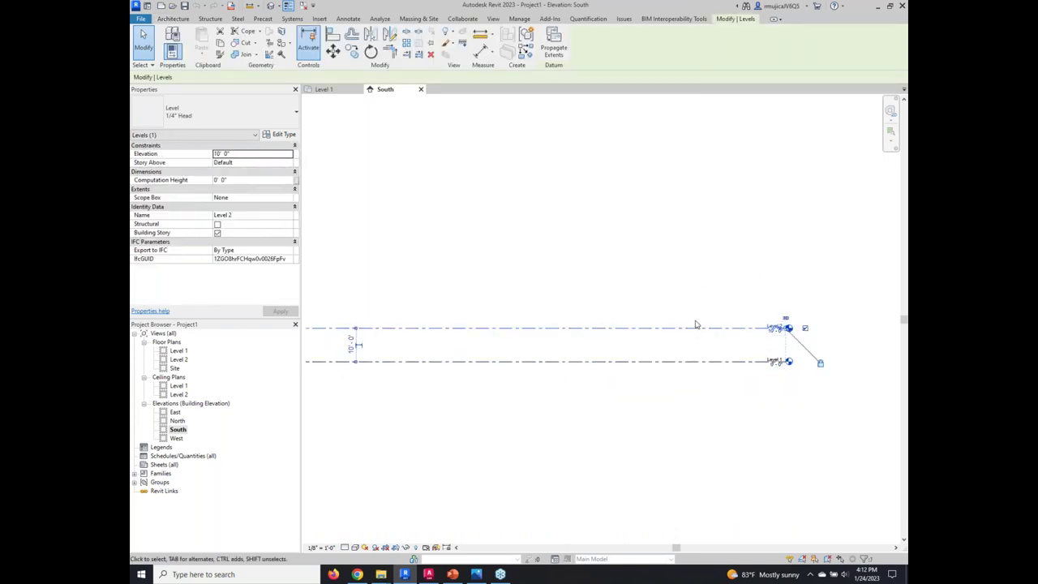
scroll(497, 272, "down", 1)
middle_click_drag(484, 268, 532, 259)
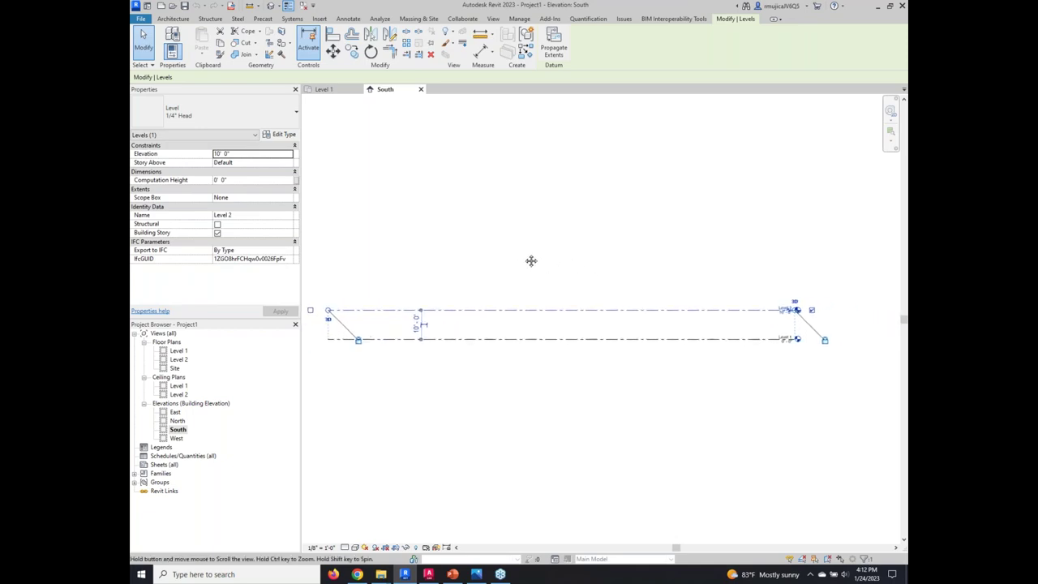
left_click(542, 213)
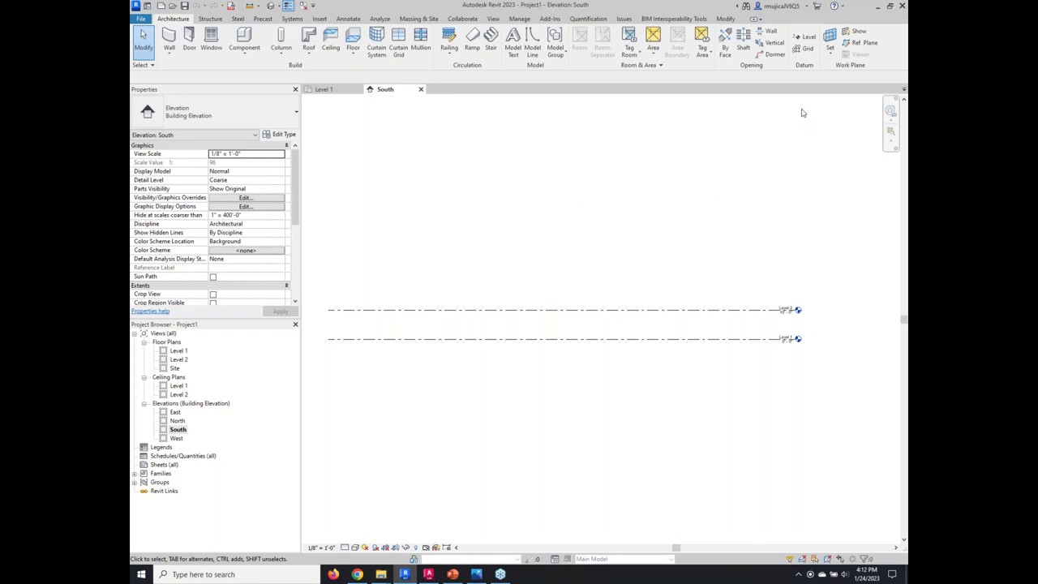
Start the Level command and try out the plan view types offered for new levels, discarding the selection changes.
left_click(797, 39)
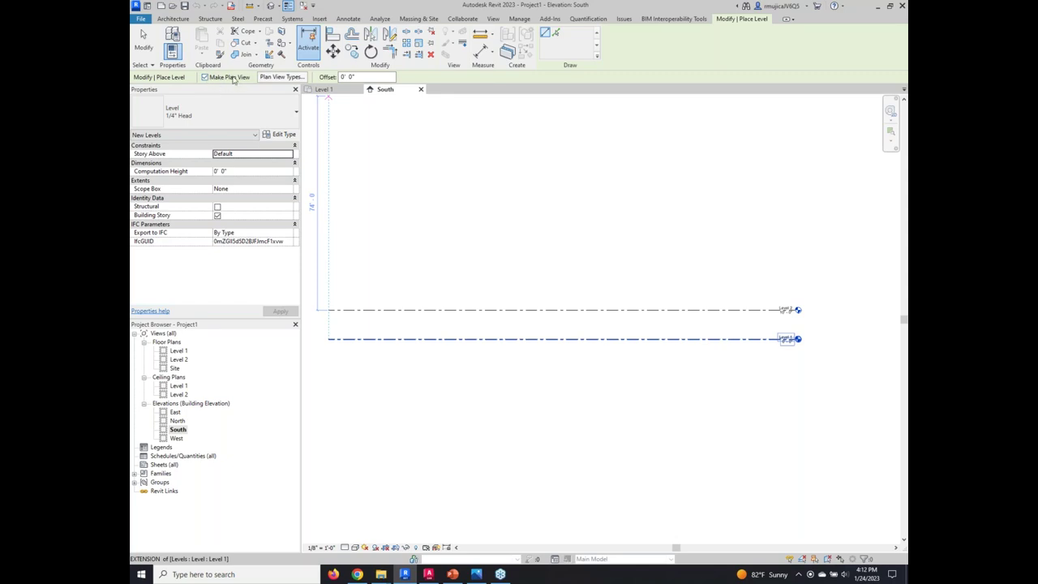
left_click(280, 77)
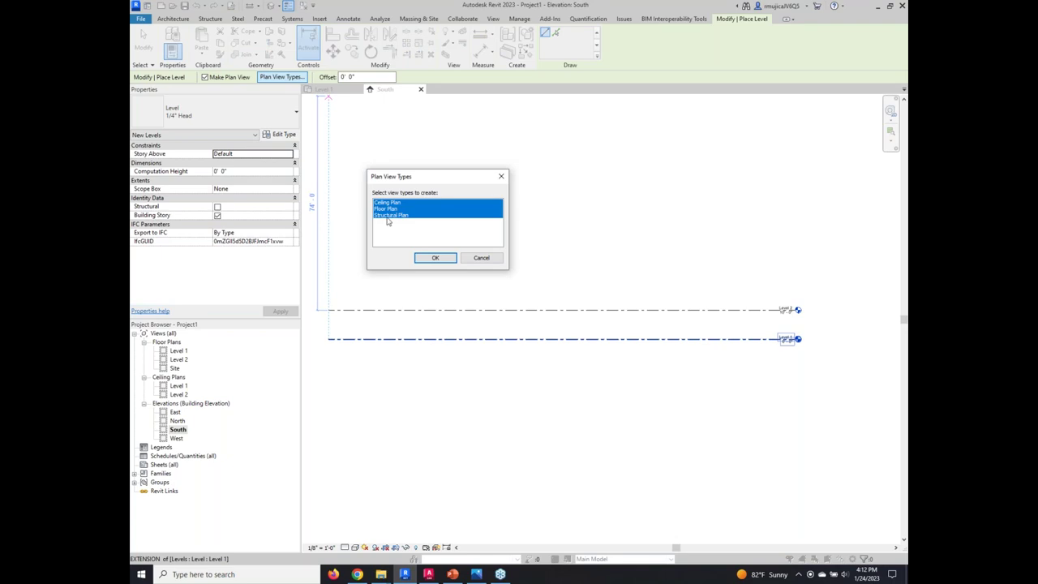
left_click(388, 210, "ctrl")
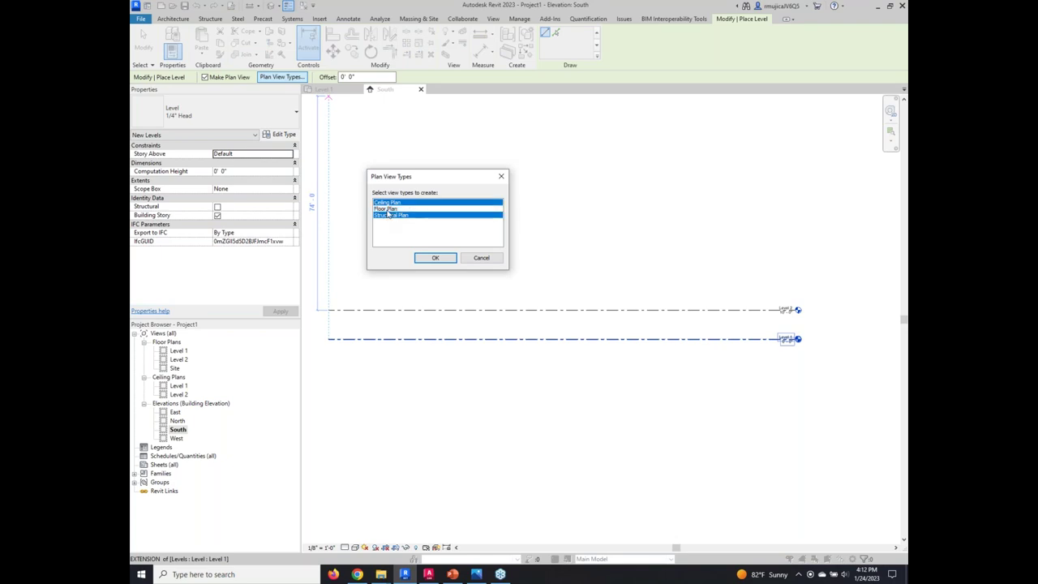
left_click(388, 209, "ctrl")
left_click(389, 215, "ctrl")
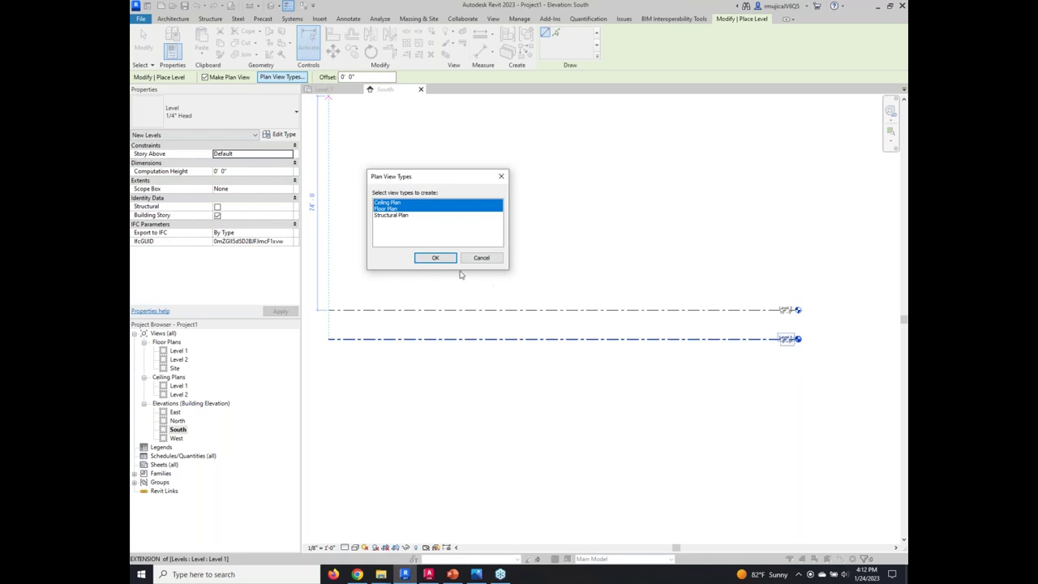
left_click(388, 209)
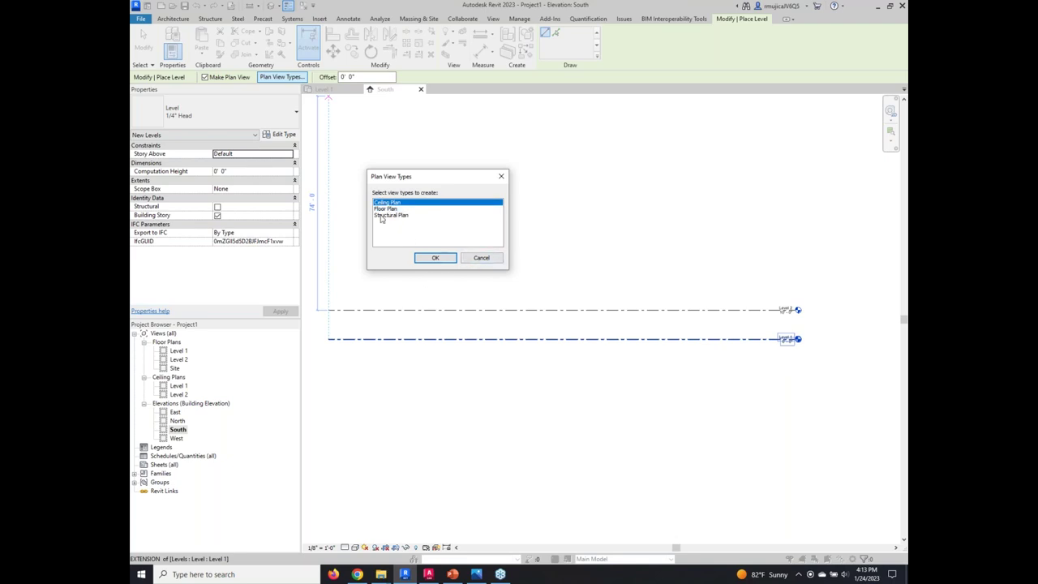
left_click(481, 258)
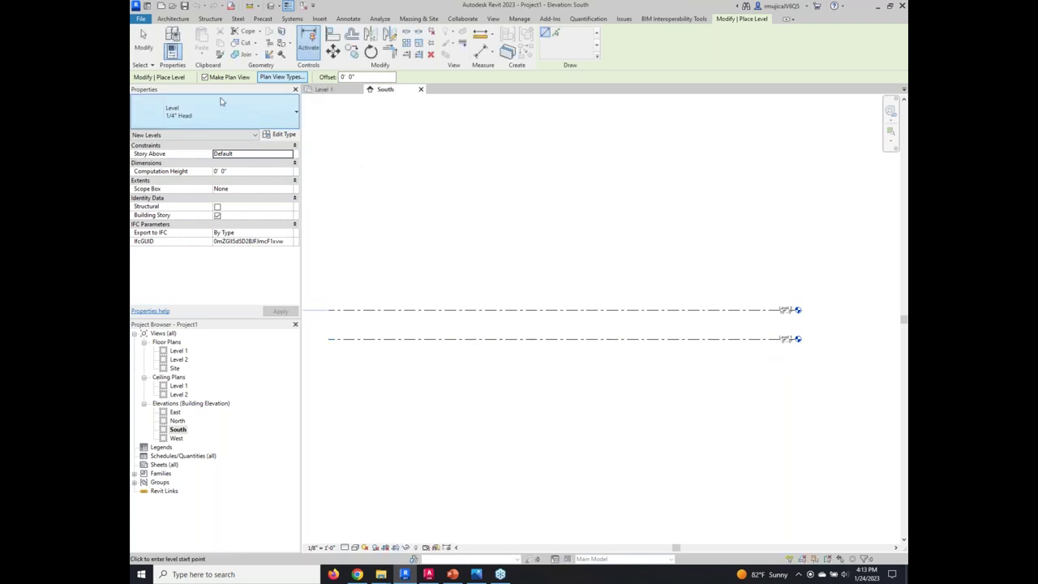
Draw a level about 3'-6" below Level 1, matching the existing level lines' length, with plan view creation disabled.
left_click(206, 77)
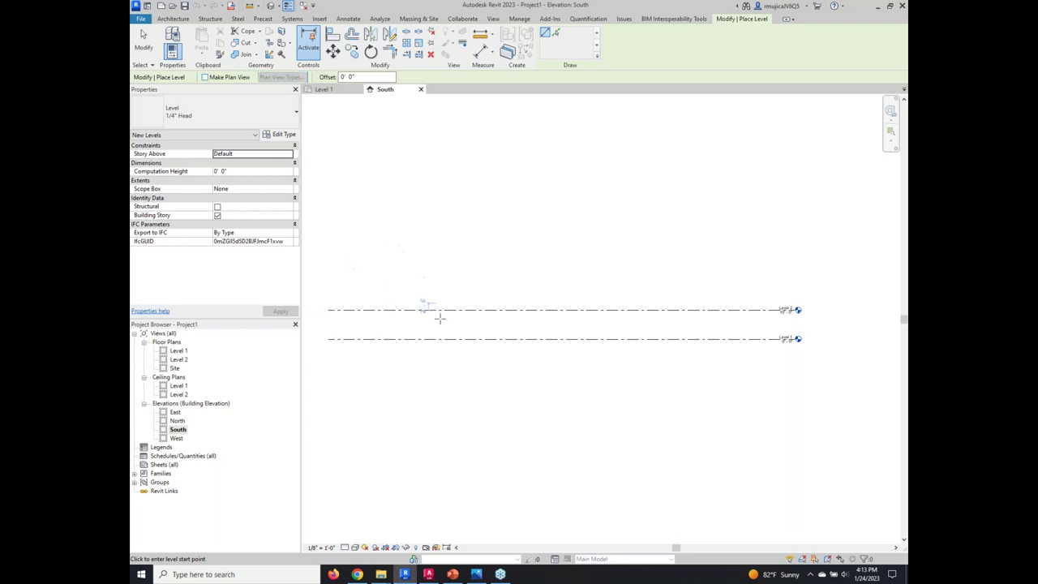
left_click(324, 347)
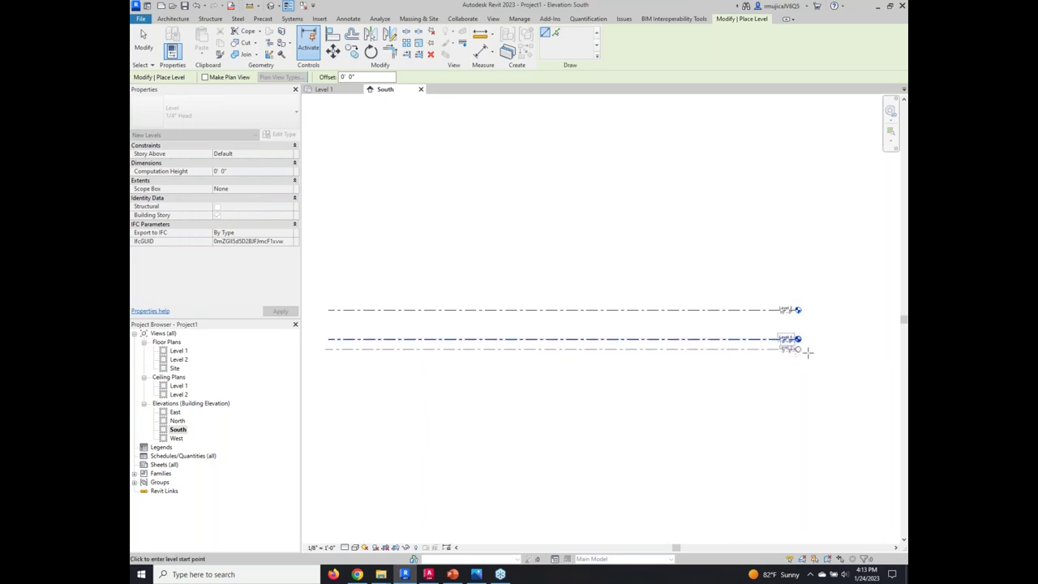
left_click(794, 348)
scroll(803, 361, "up", 3)
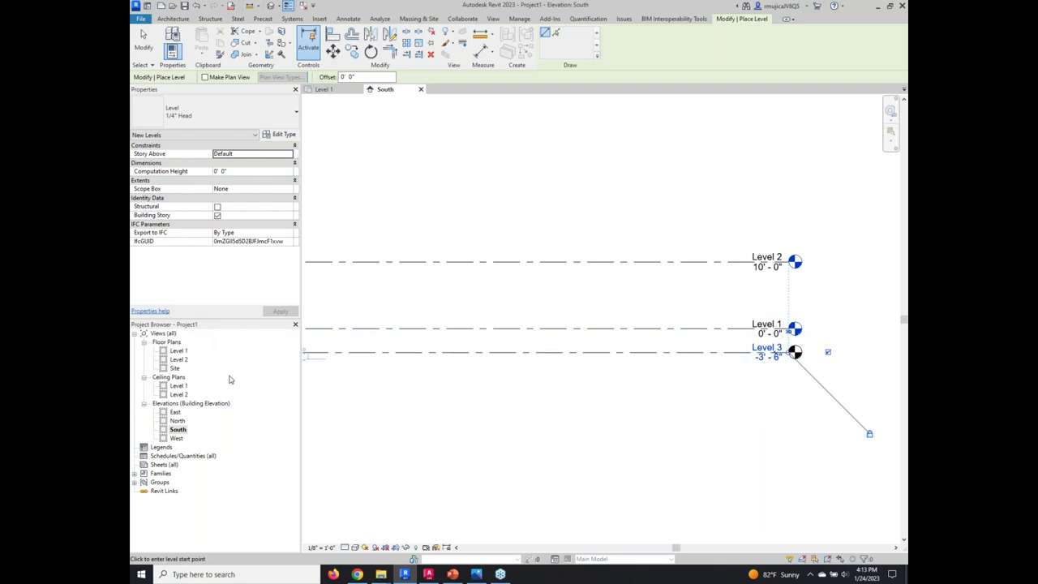
Enable plan view creation for new levels, limited to the Ceiling Plan and Floor Plan view types.
scroll(537, 374, "down", 5)
middle_click_drag(498, 370, 632, 387)
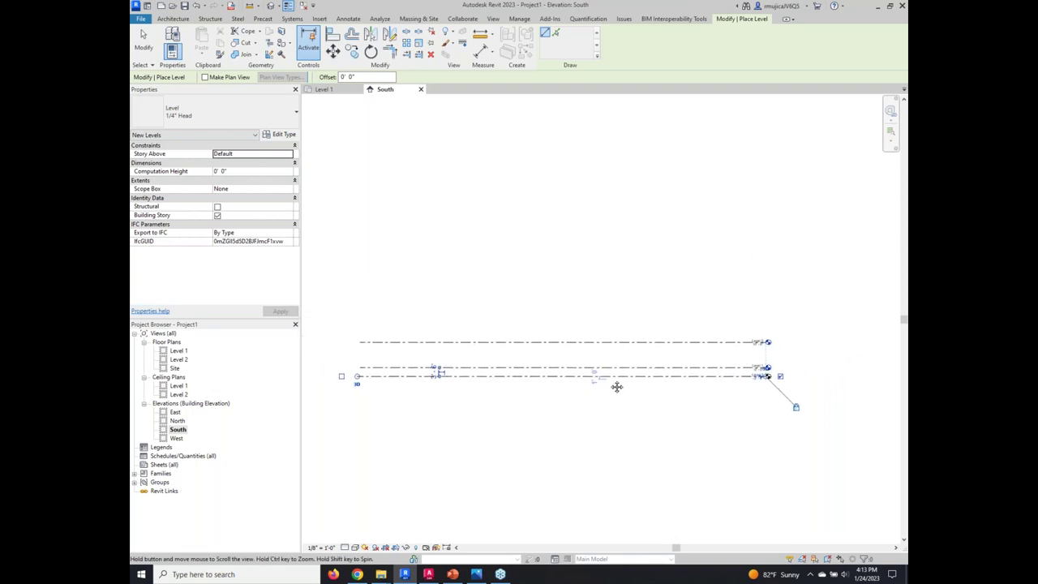
left_click(205, 77)
left_click(280, 77)
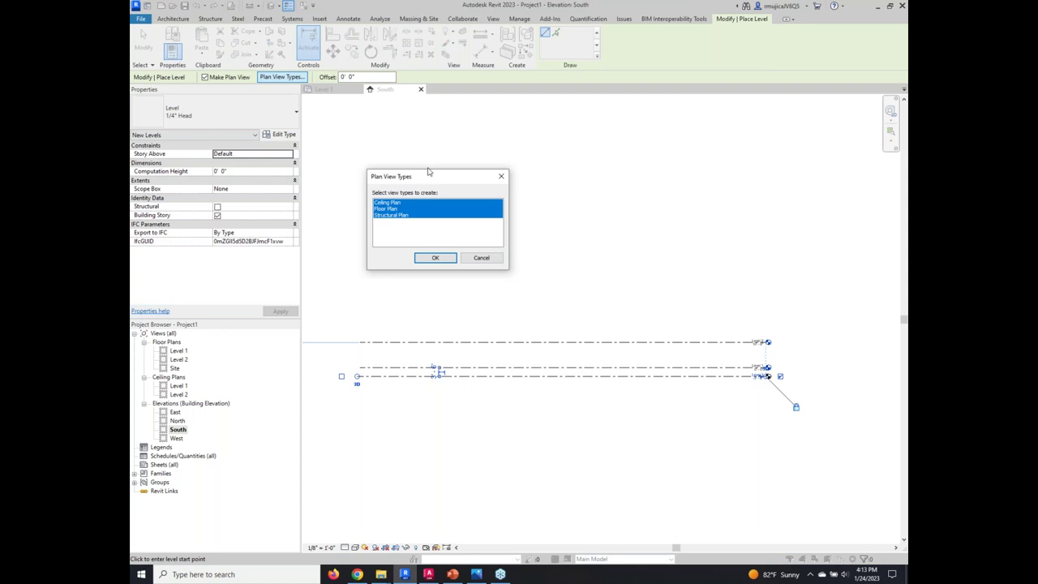
left_click(396, 216)
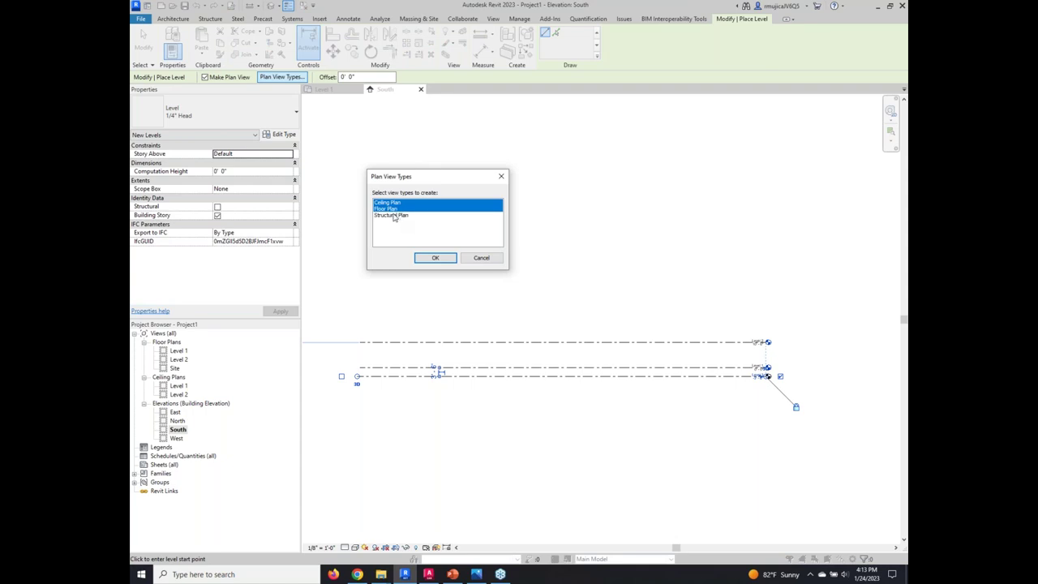
left_click(431, 257)
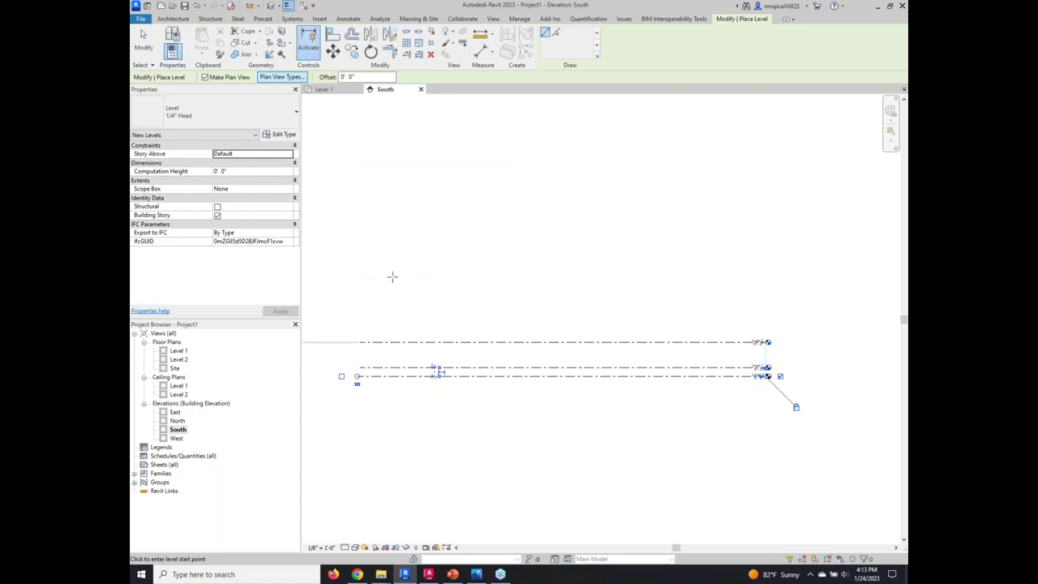
Draw a level above Level 2 at an elevation of 22'-0", aligned with the ends of the existing levels, and end the Level command.
left_click(360, 312)
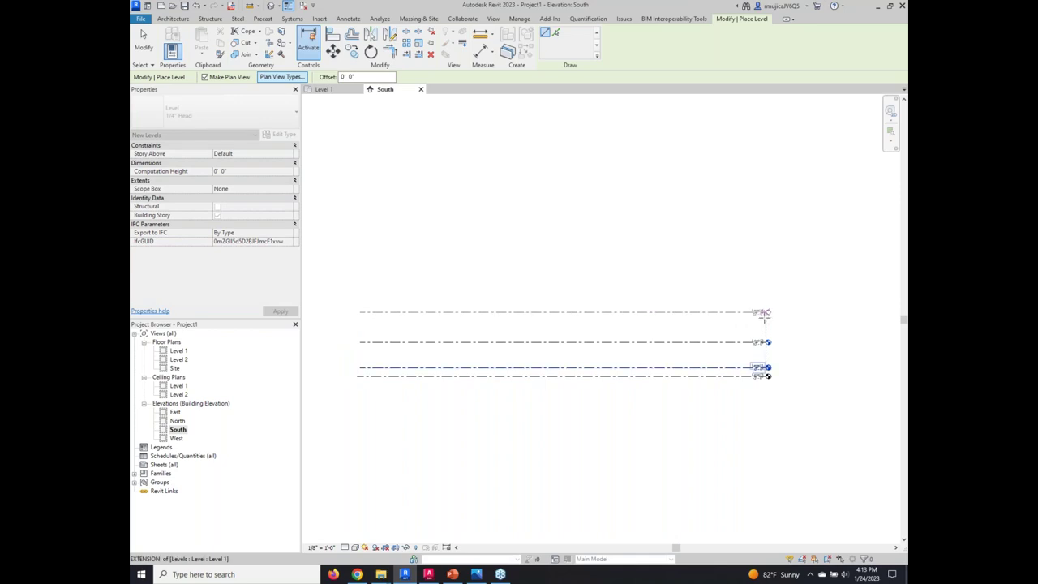
left_click(767, 313)
right_click(718, 257)
left_click(734, 261)
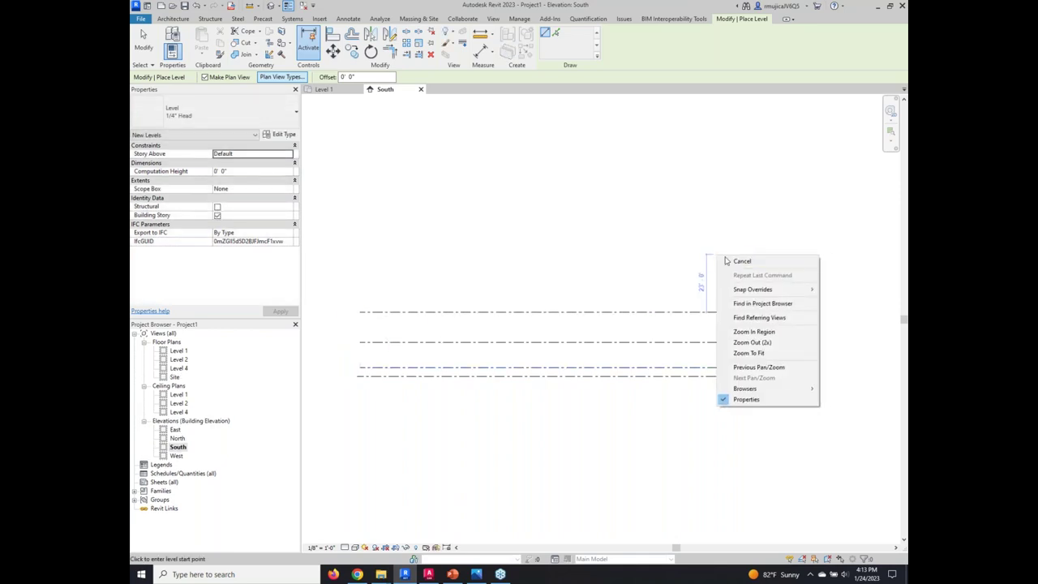
scroll(770, 389, "up", 4)
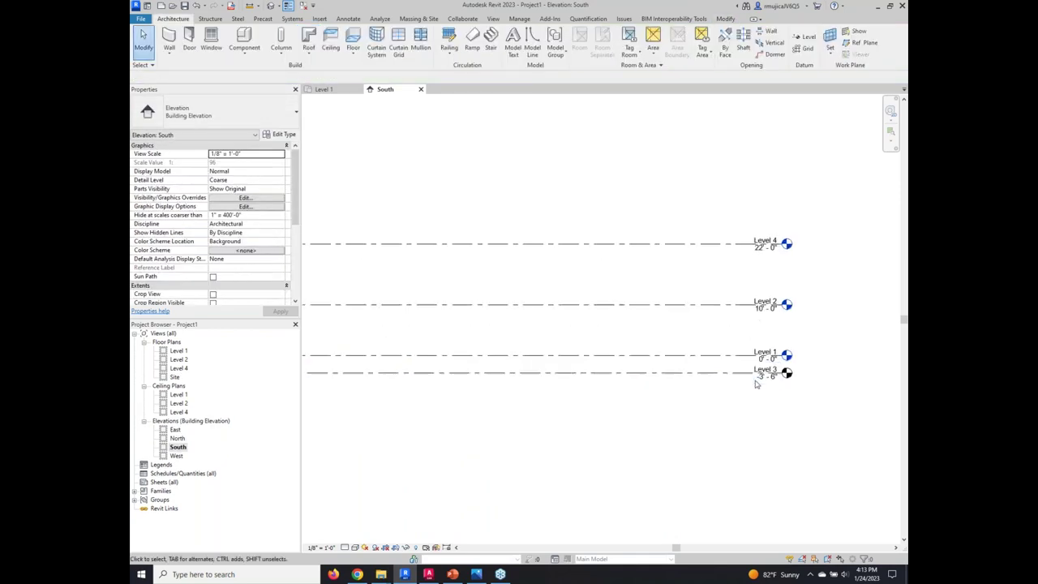
middle_click_drag(774, 388, 699, 426)
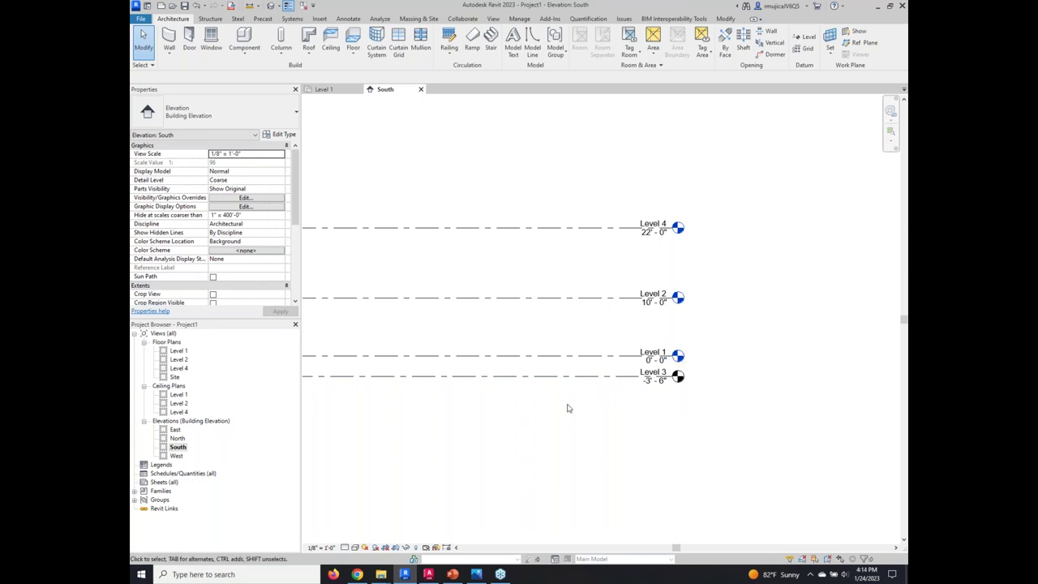
Delete the Level 4 ceiling plan view from the project.
left_click(180, 395)
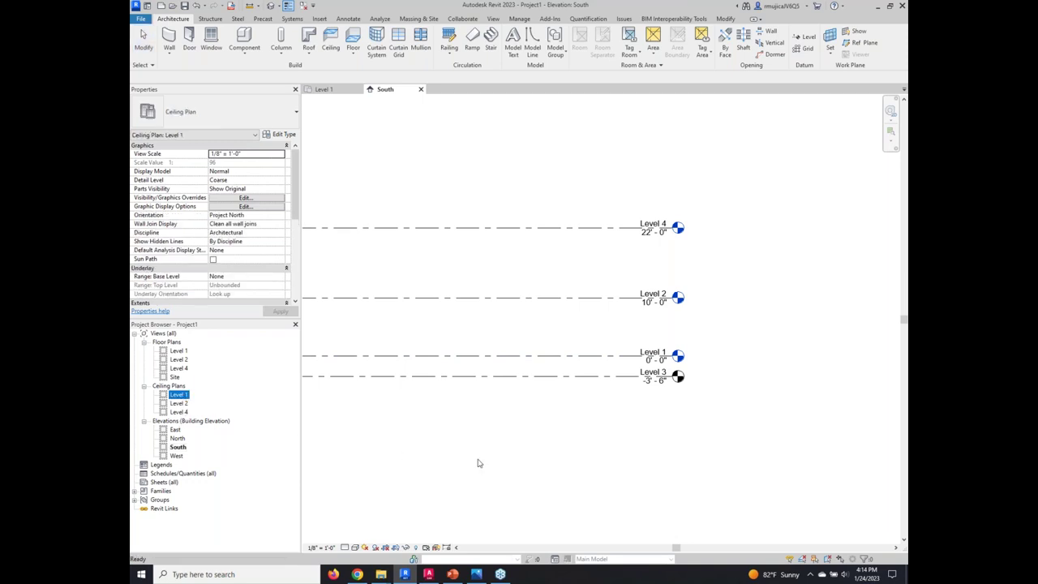
left_click(180, 403)
left_click(180, 412)
right_click(178, 413)
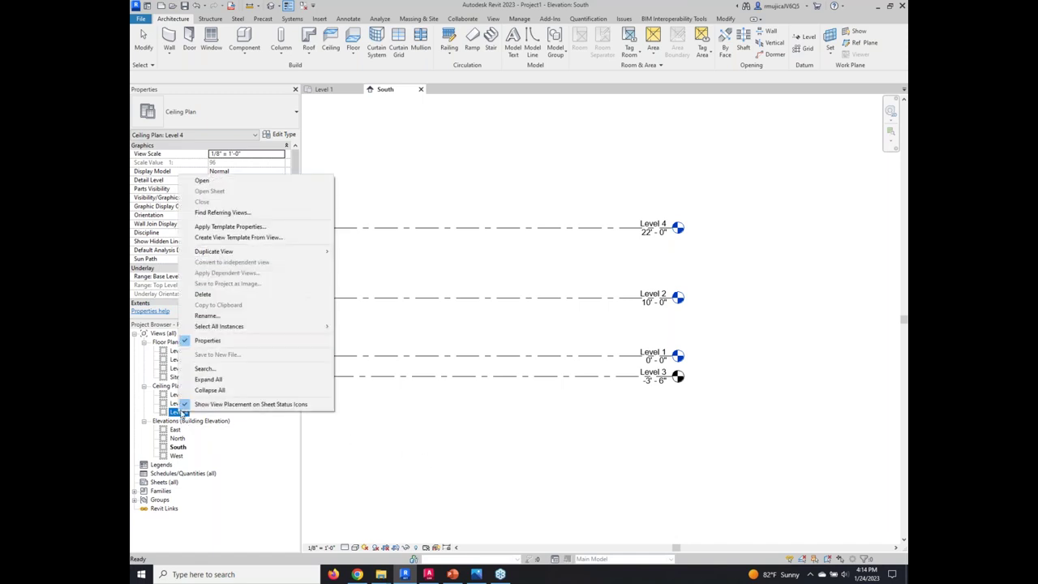
left_click(202, 295)
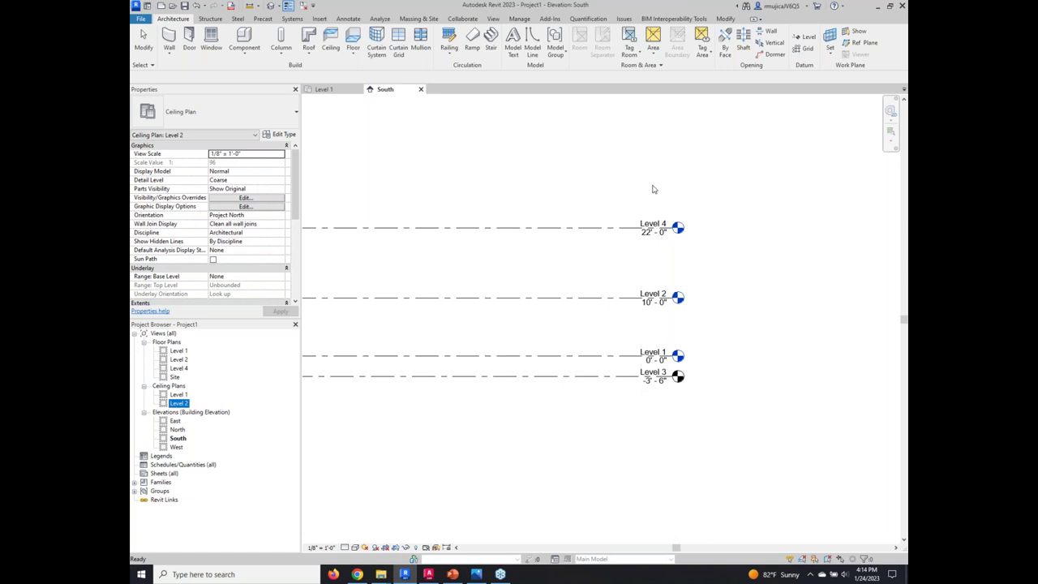
left_click(501, 305)
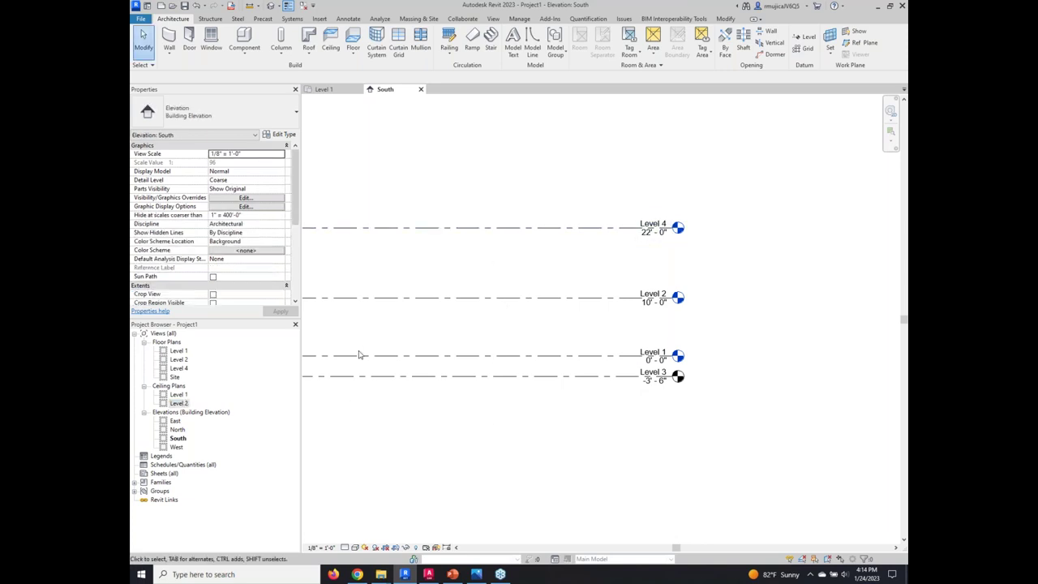
left_click(179, 368)
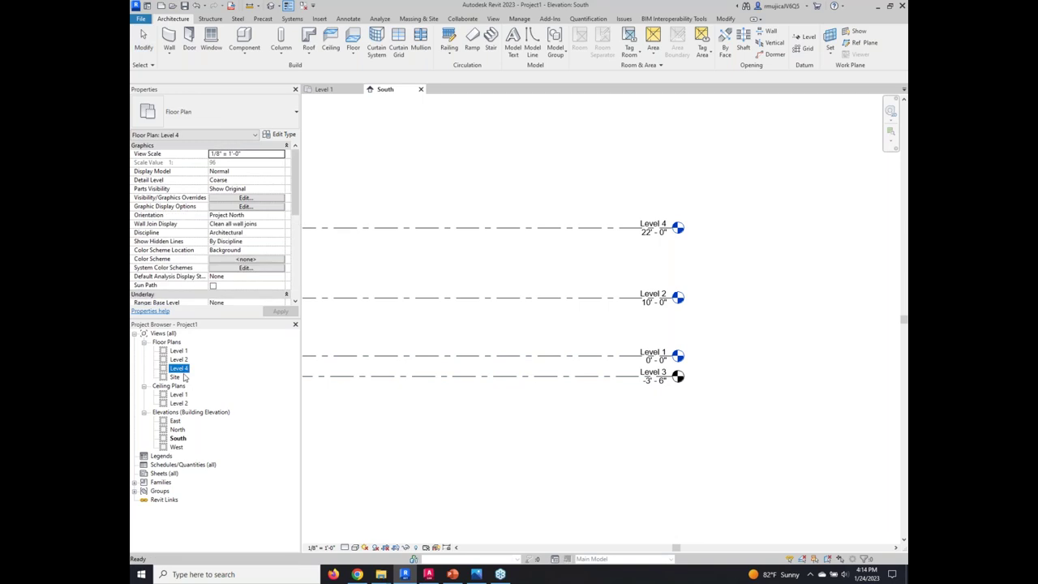
right_click(181, 371)
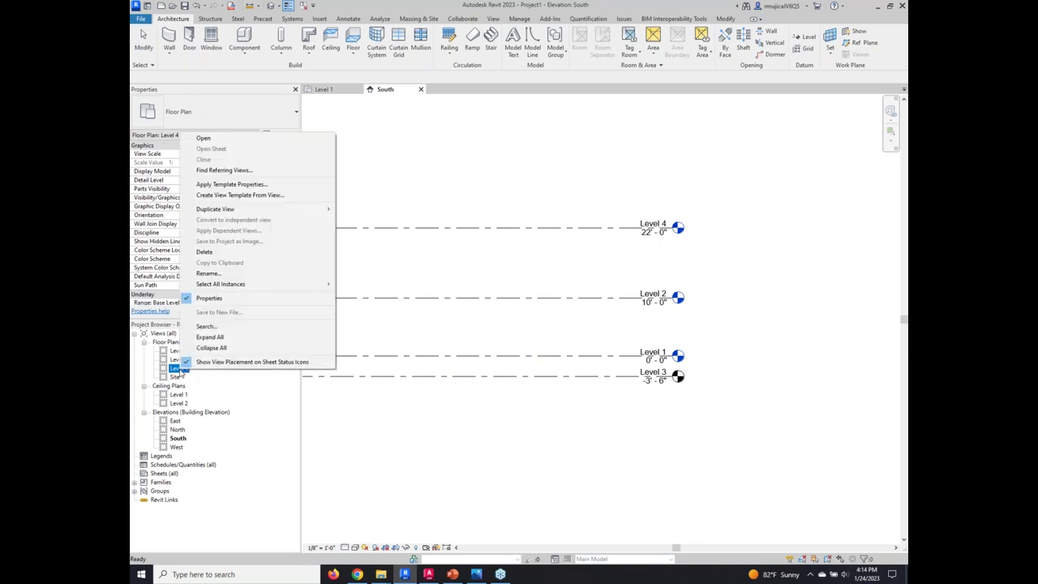
left_click(222, 276)
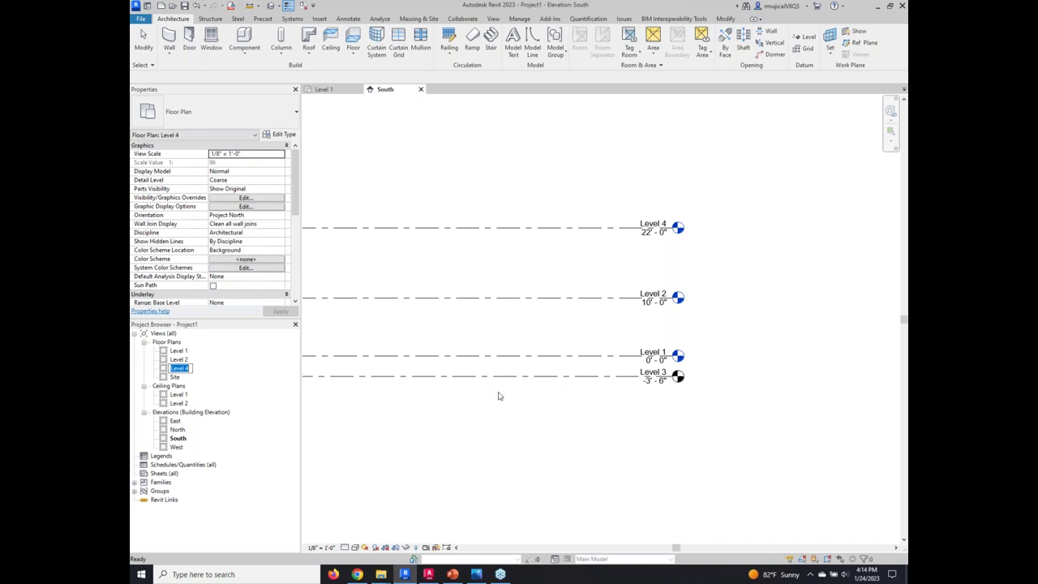
left_click(180, 351)
left_click(522, 465)
Rename the level at -3'-6" as 00_Basement.
left_click(658, 377)
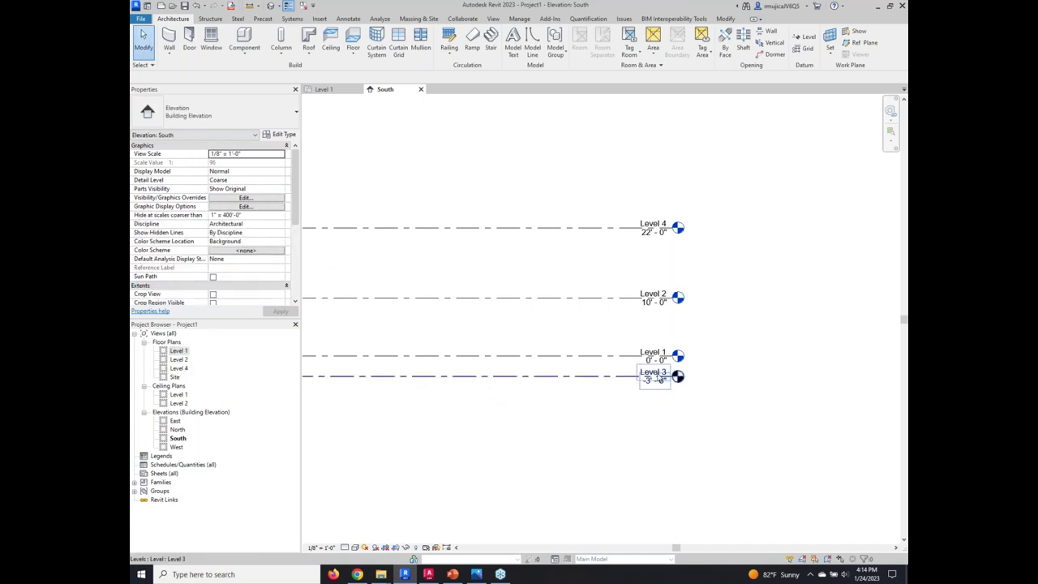
left_click(658, 377)
left_click(254, 214)
type("00_Basement")
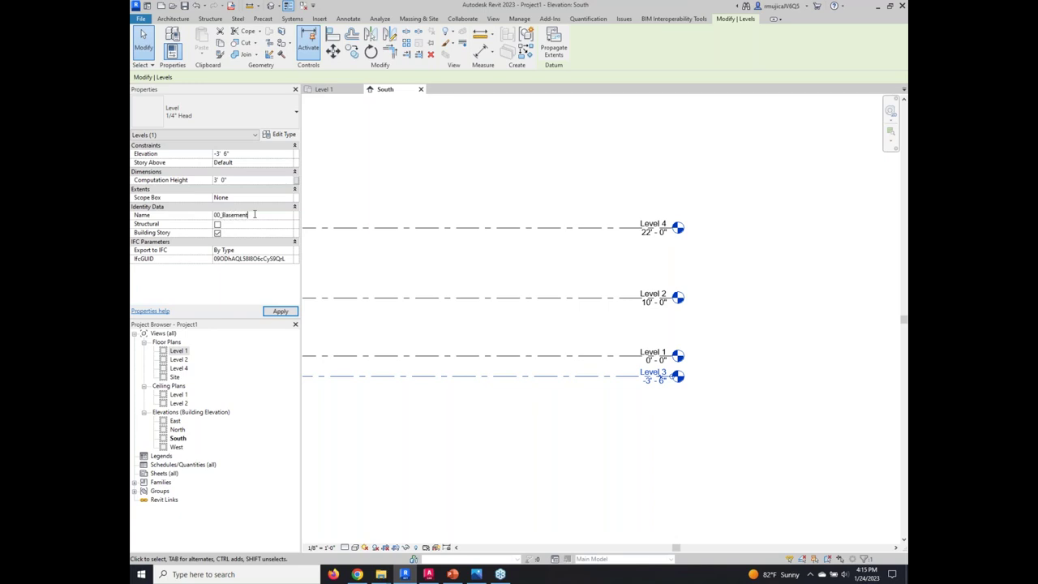
key("Return")
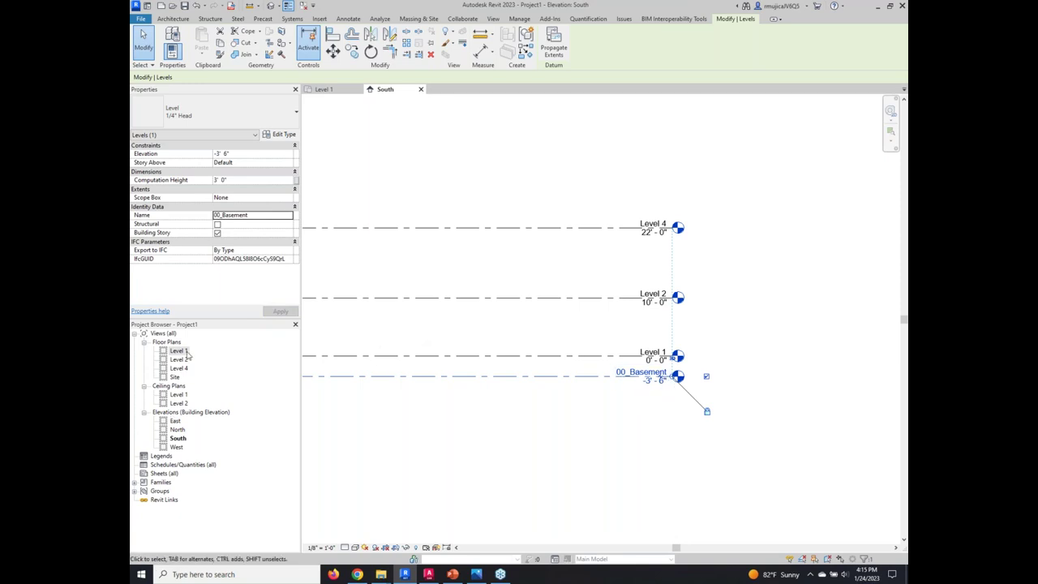
Rename Level 1 as 01_FF and rename its corresponding views to match.
left_click(642, 351)
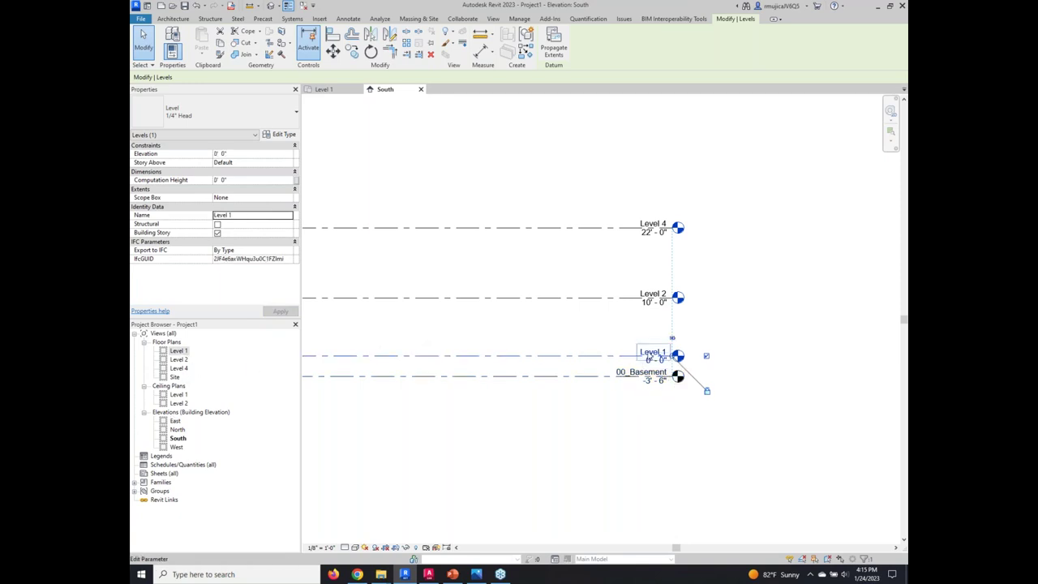
left_click(642, 351)
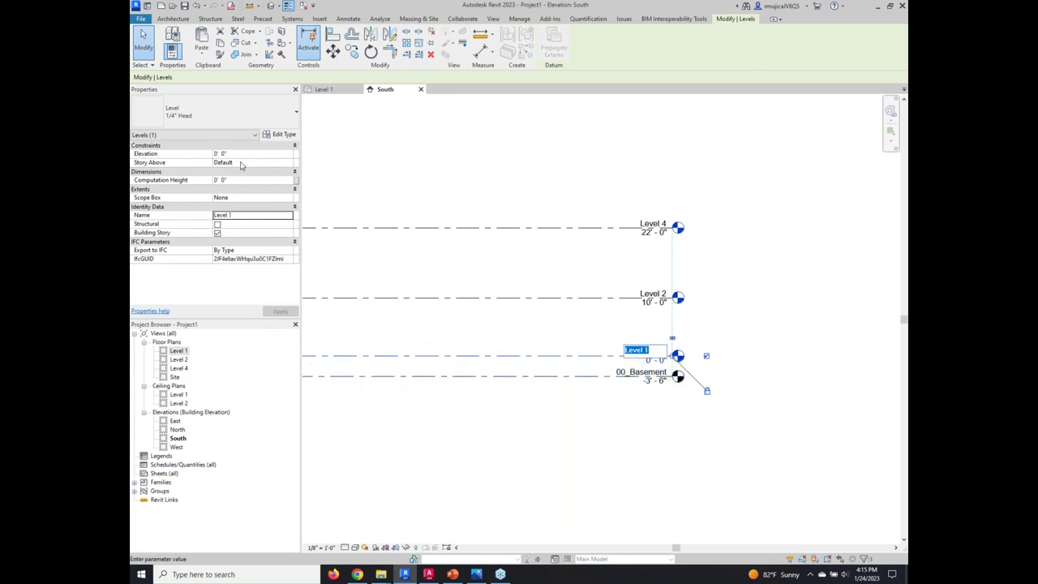
left_click(241, 214)
type("01_FF")
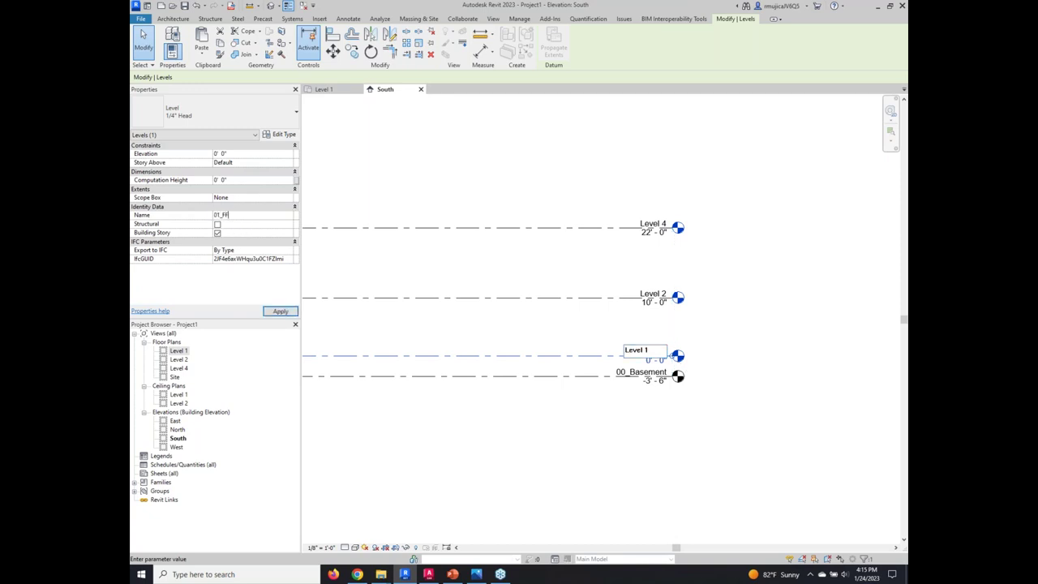
key("Return")
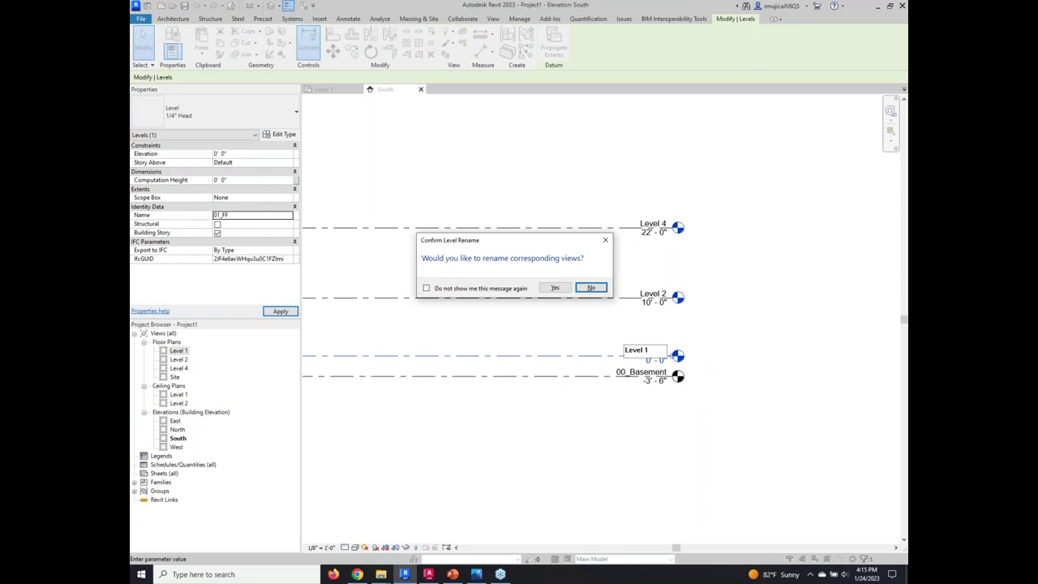
left_click(555, 288)
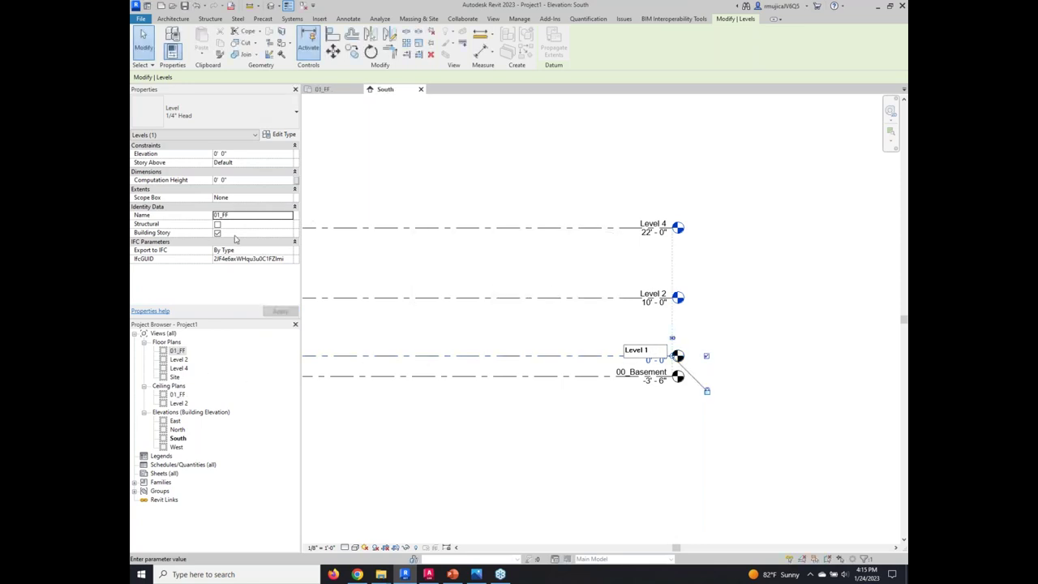
Rename Level 2 as 02_SF and rename its corresponding views to match.
left_click(640, 303)
left_click(651, 293)
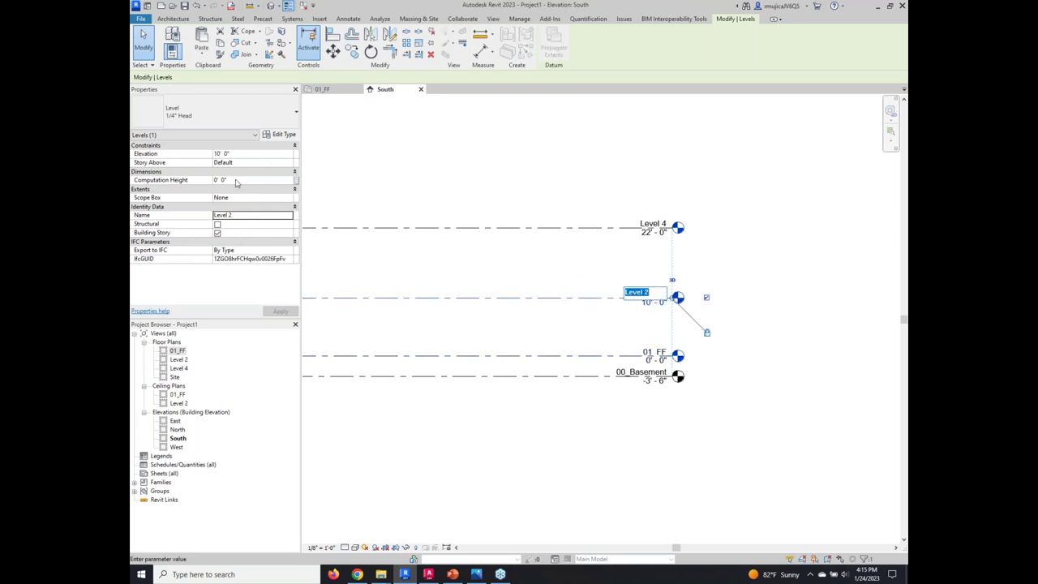
left_click(243, 214)
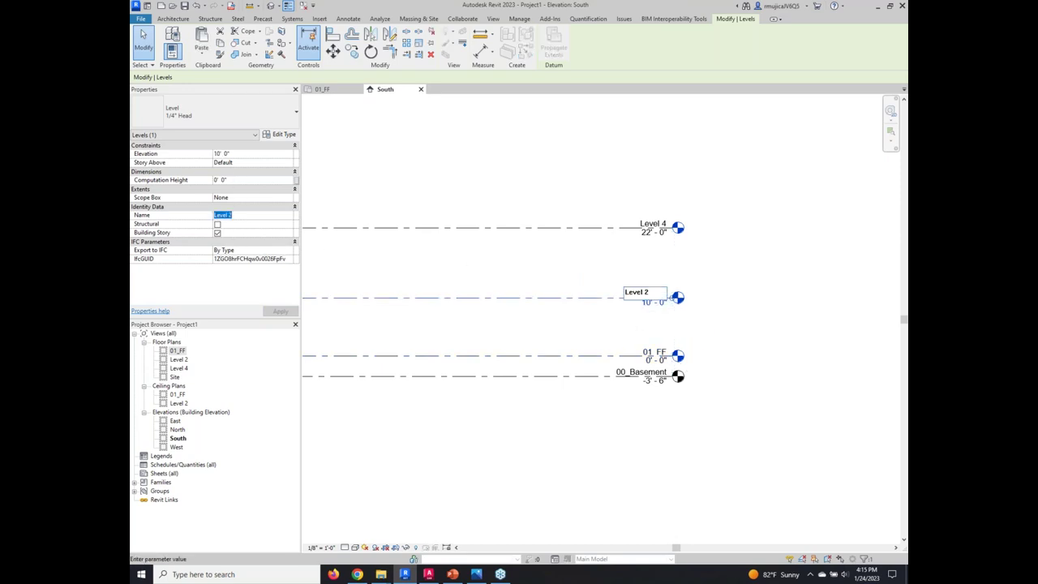
type("02_SF")
key("Return")
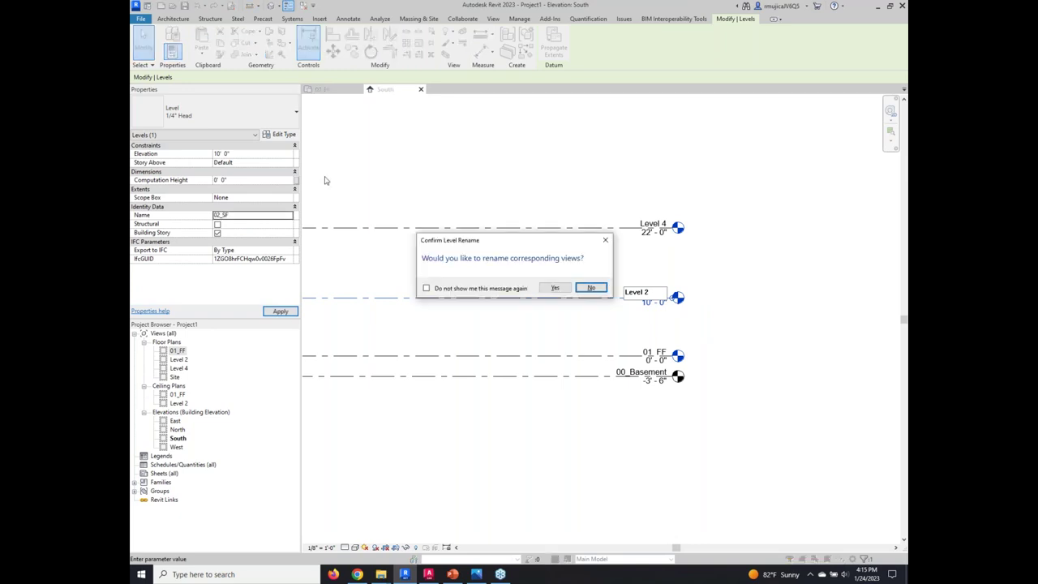
left_click(553, 289)
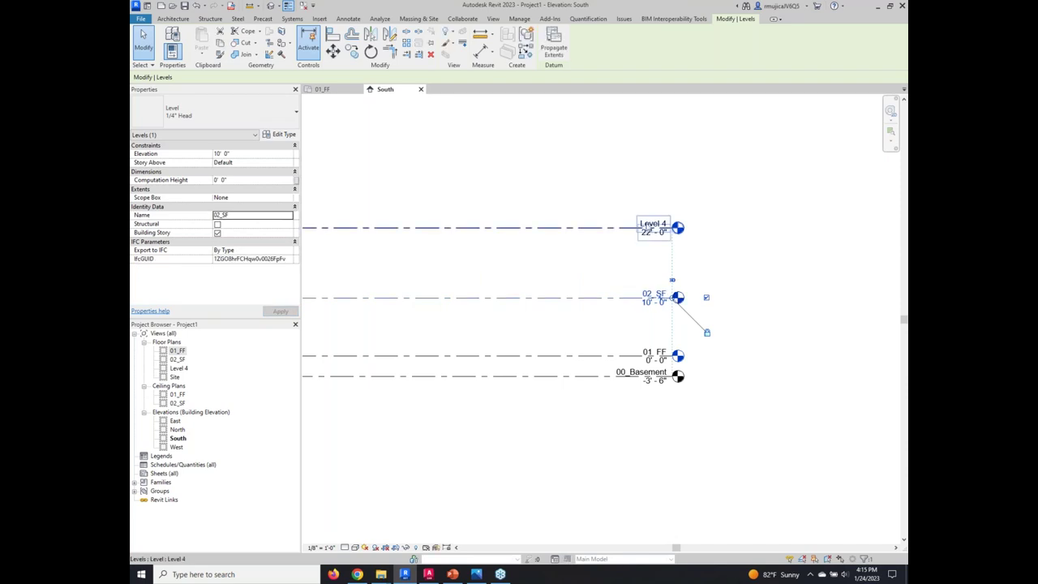
Rename Level 4 as 03_Roof, rename its corresponding views to match, and clear the selection.
left_click(662, 224)
left_click(657, 224)
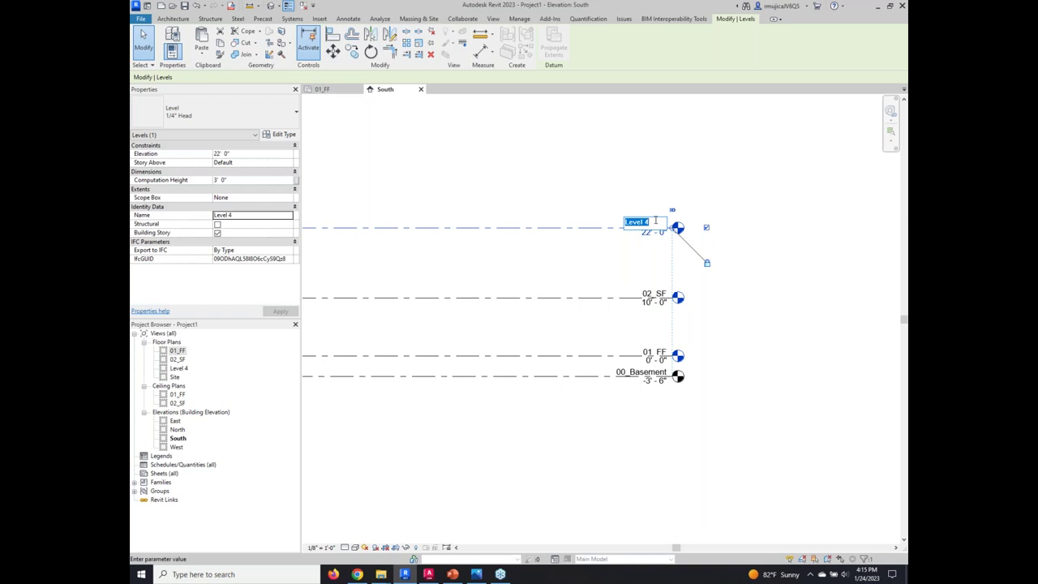
type("0")
key("Return")
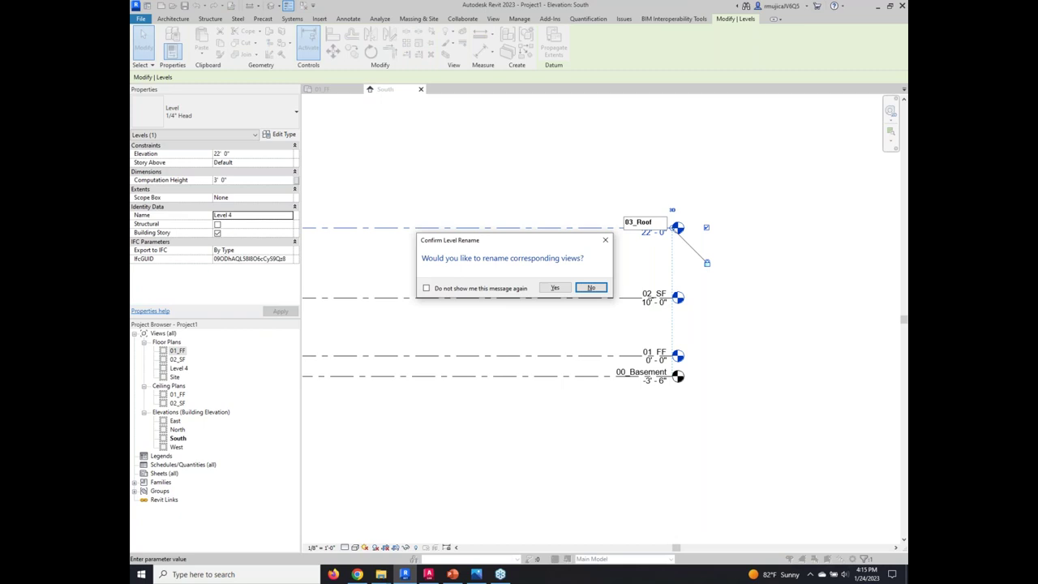
left_click(561, 289)
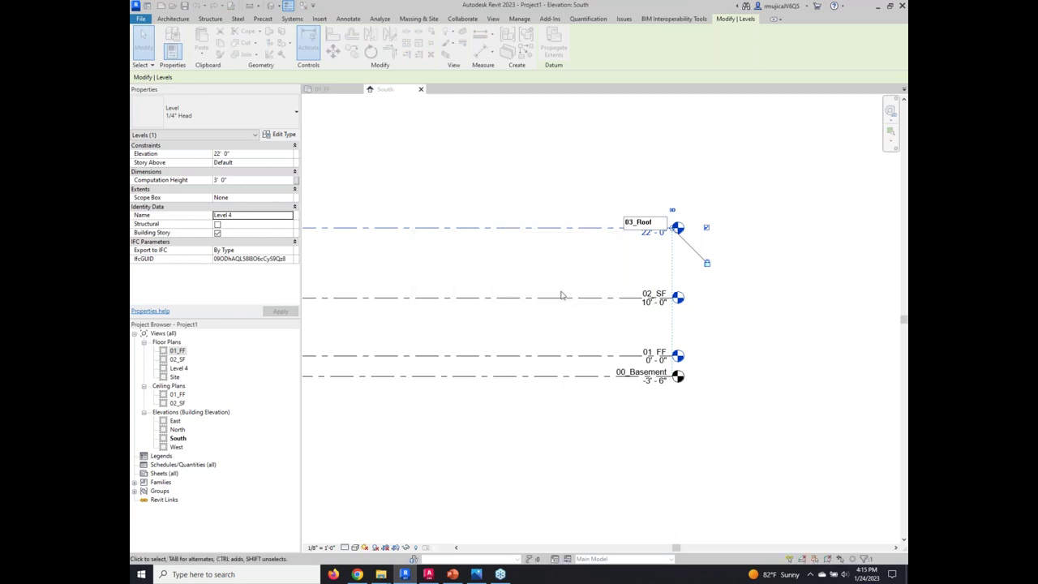
left_click(675, 443)
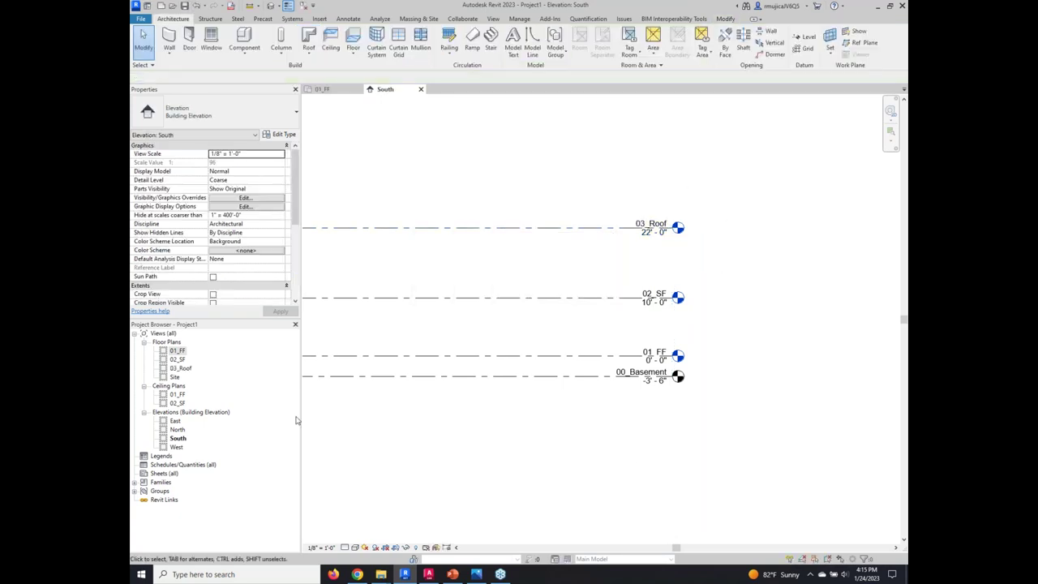
Open the 01_FF floor plan and close the South elevation view.
double_click(176, 351)
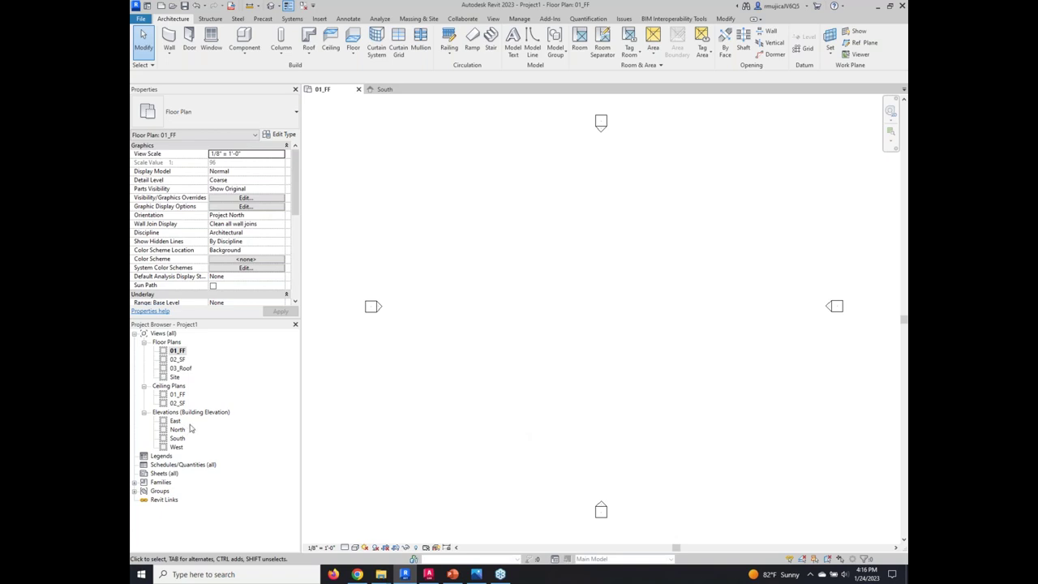
left_click(386, 89)
left_click(420, 89)
Switch to the PowerPoint presentation and run the slide show from slide 11, "Layout walls with Location Lines".
mouse_move(452, 576)
left_click(469, 545)
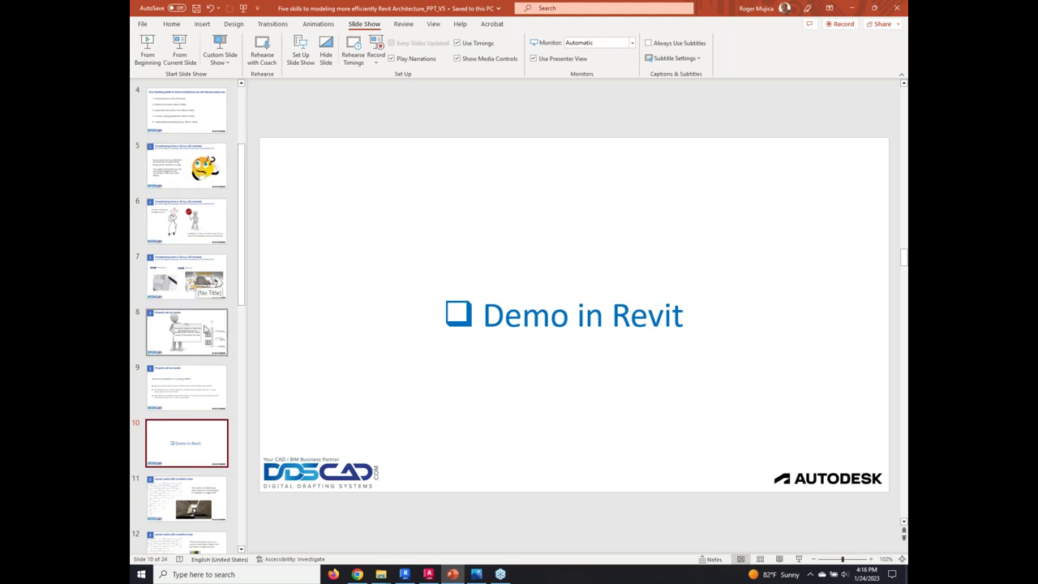
scroll(209, 348, "down", 1)
scroll(209, 347, "down", 3)
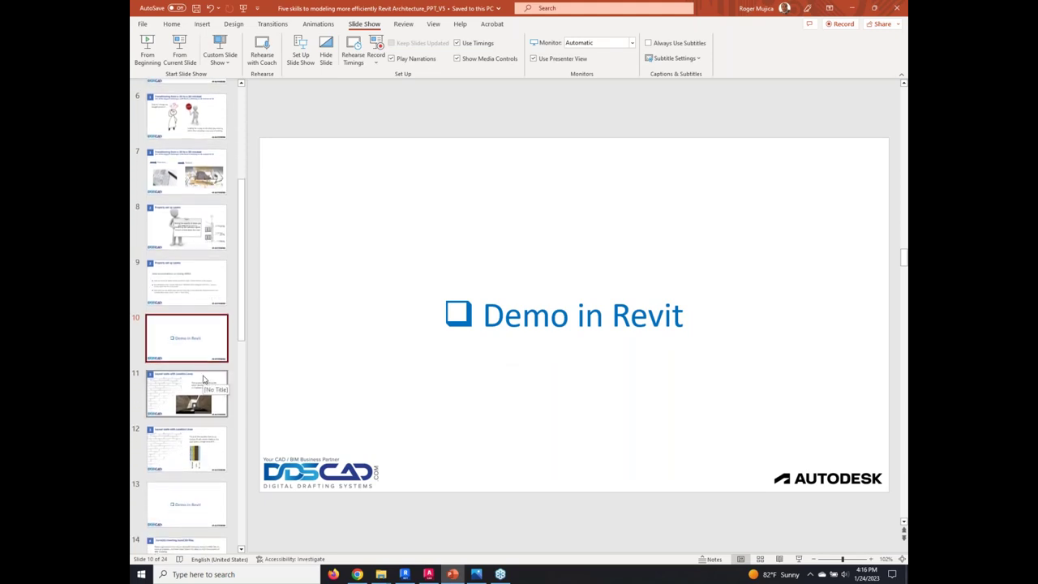
left_click(203, 382)
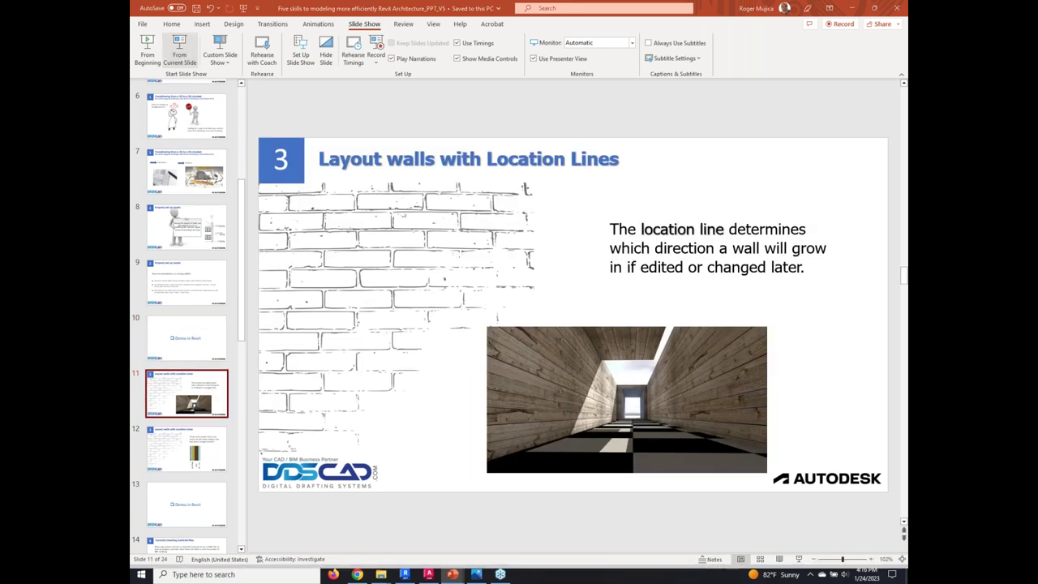
left_click(179, 51)
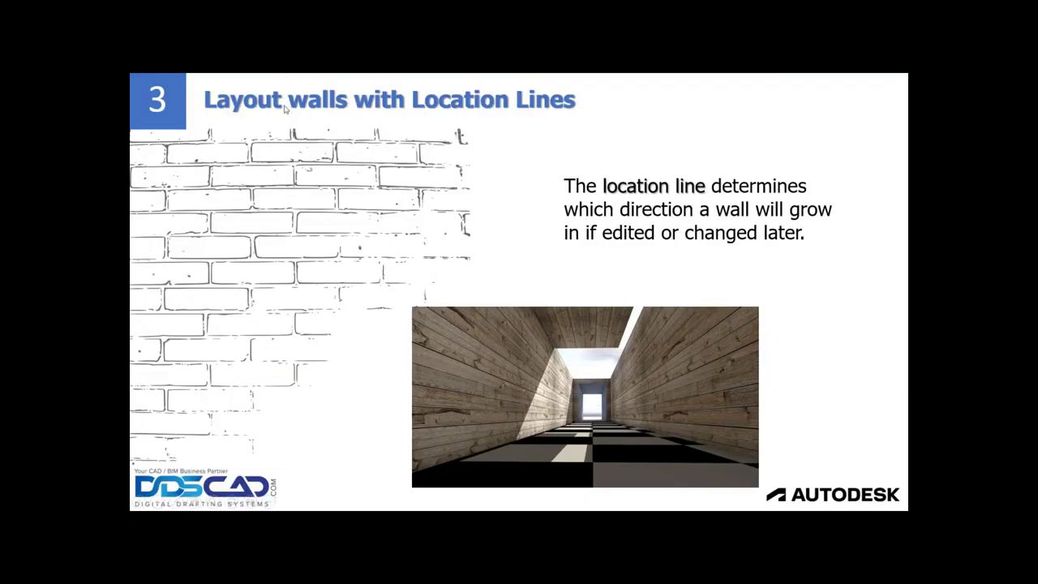
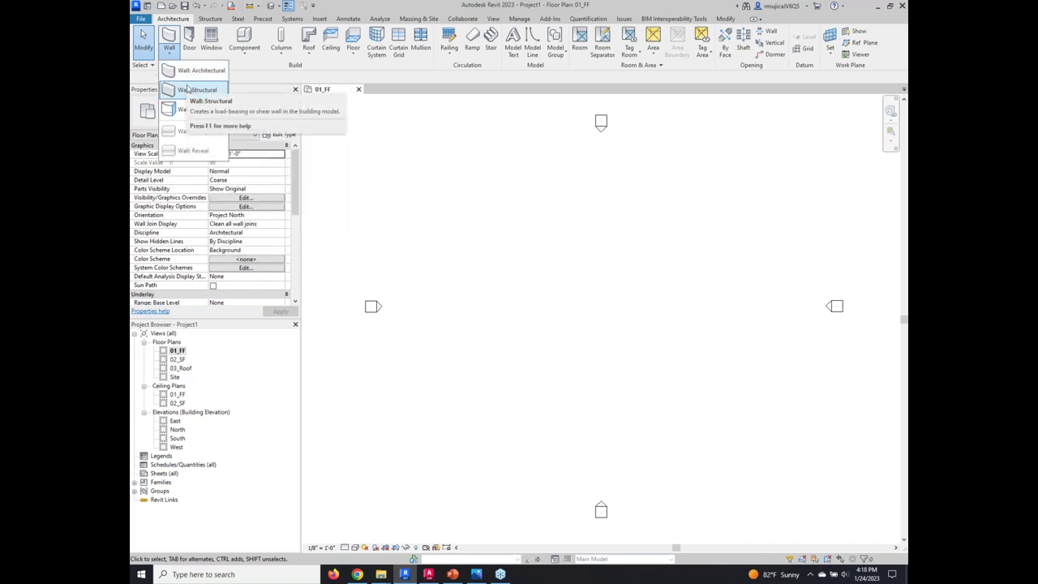
Set up an architectural wall with its height up to level 02_SF and the location line kept at Wall Centerline.
left_click(193, 72)
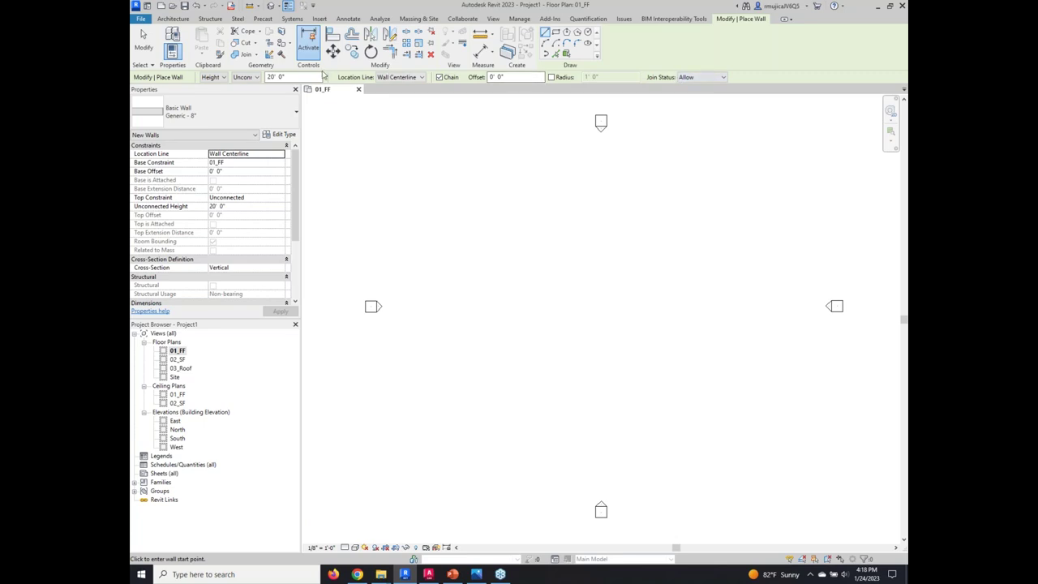
left_click(256, 78)
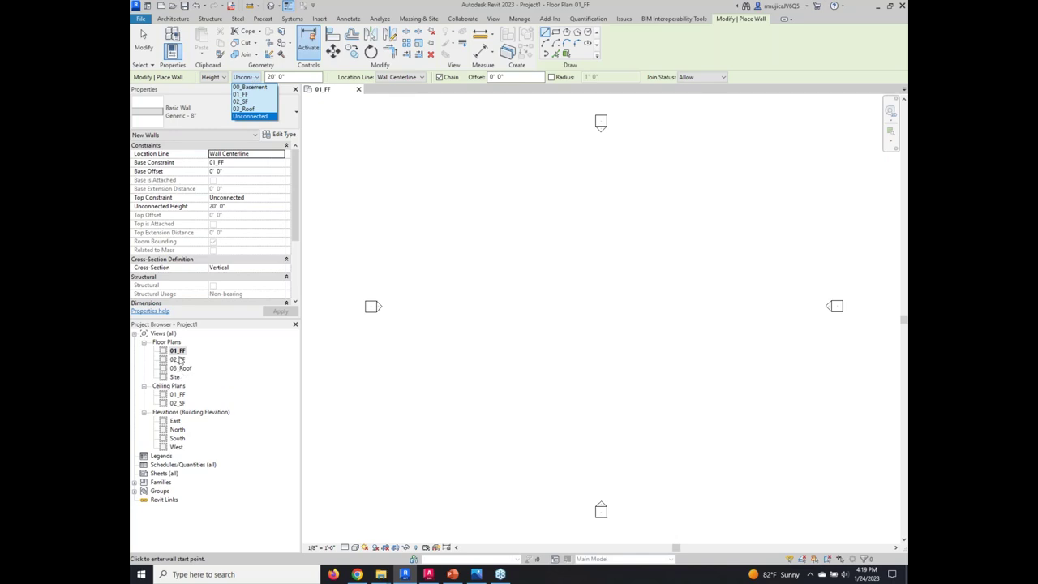
left_click(251, 104)
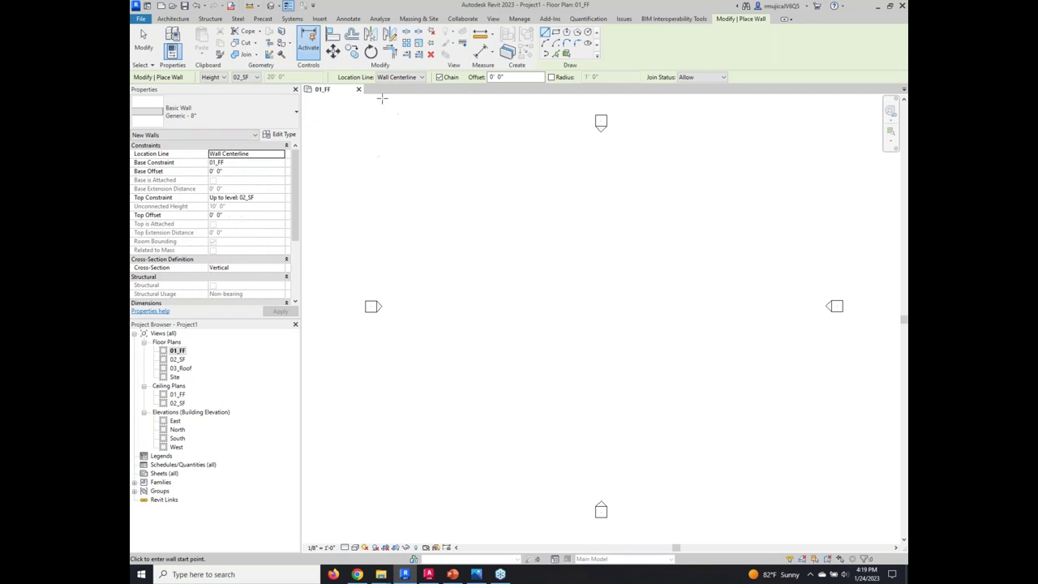
left_click(421, 78)
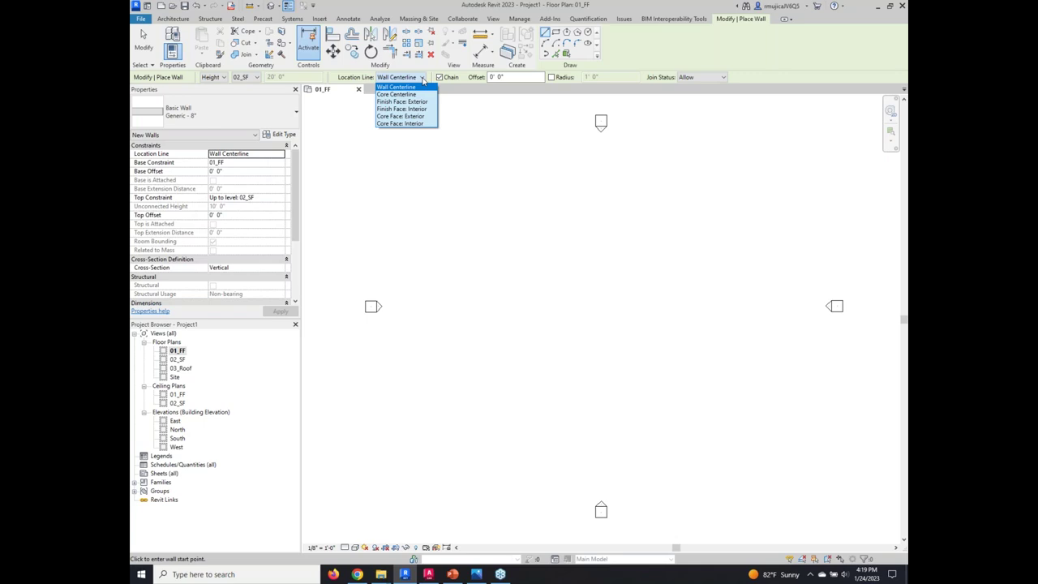
left_click(421, 78)
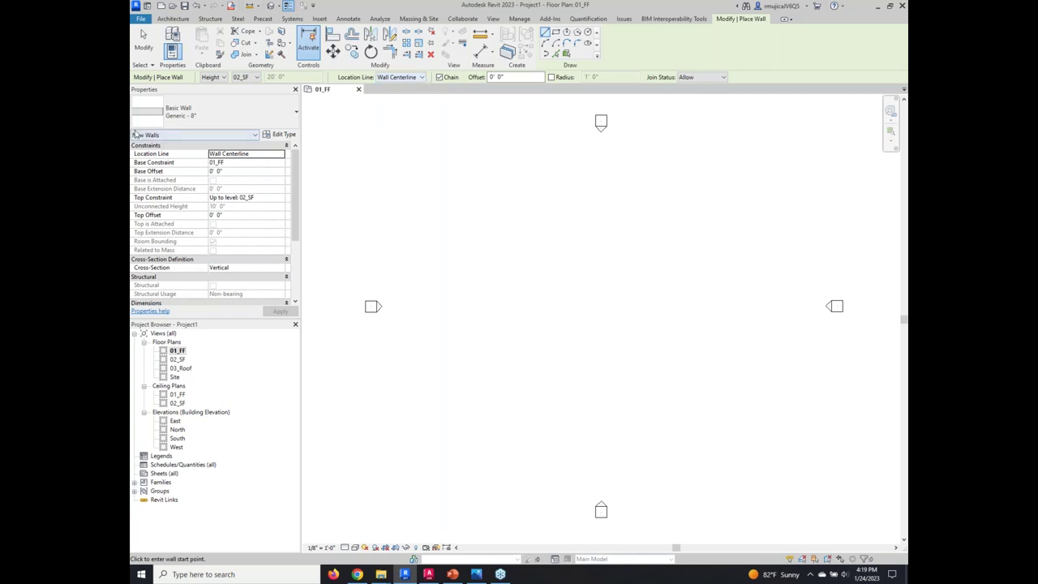
Draw a near-vertical Generic - 8" wall about 7'-4" long in the western part of the 01_FF plan and end the chain.
left_click(428, 321)
scroll(428, 302, "up", 3)
scroll(429, 302, "up", 4)
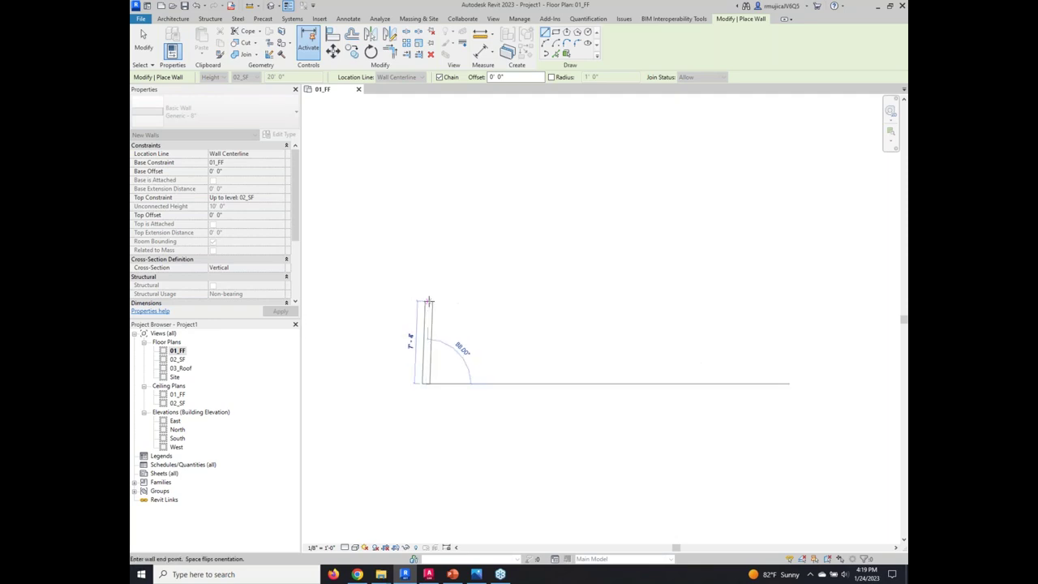
left_click(425, 299)
right_click(448, 286)
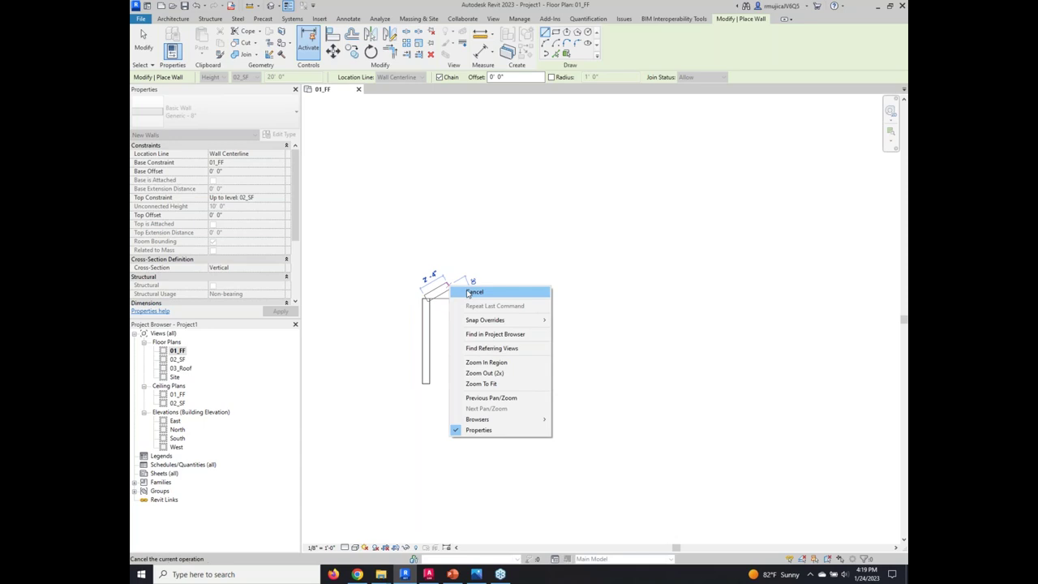
left_click(466, 288)
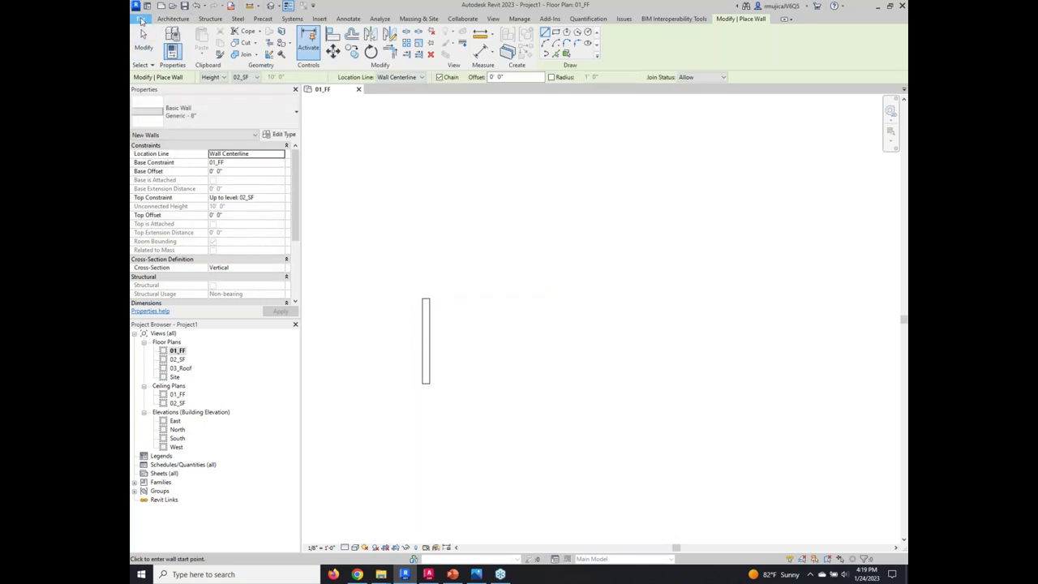
Start an architectural wall using the Exterior - Brick and CMU on MTL. Stud type.
left_click(141, 18)
left_click(166, 19)
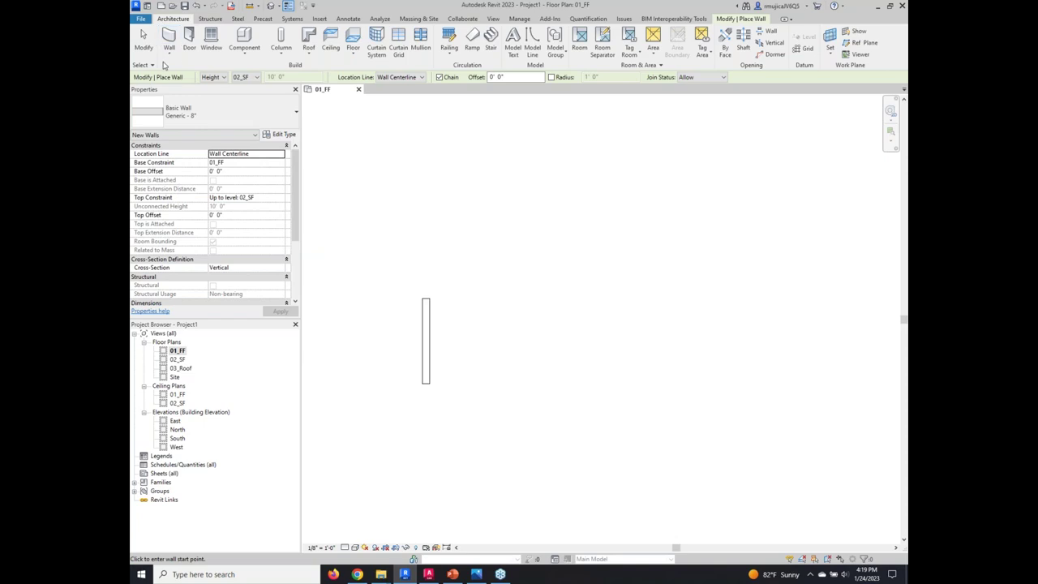
left_click(169, 52)
left_click(193, 71)
left_click(268, 120)
scroll(212, 203, "up", 3)
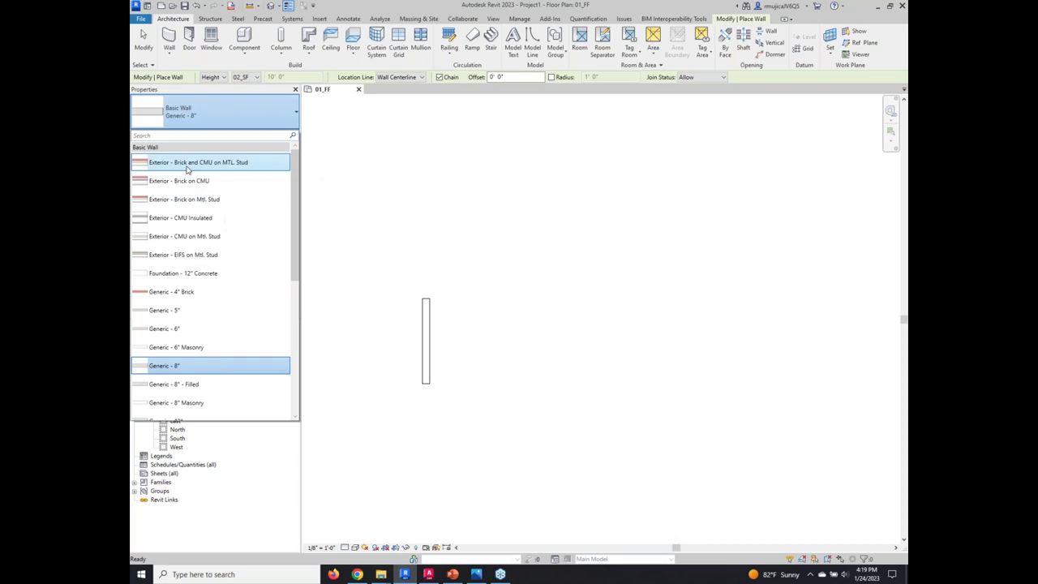
mouse_move(187, 168)
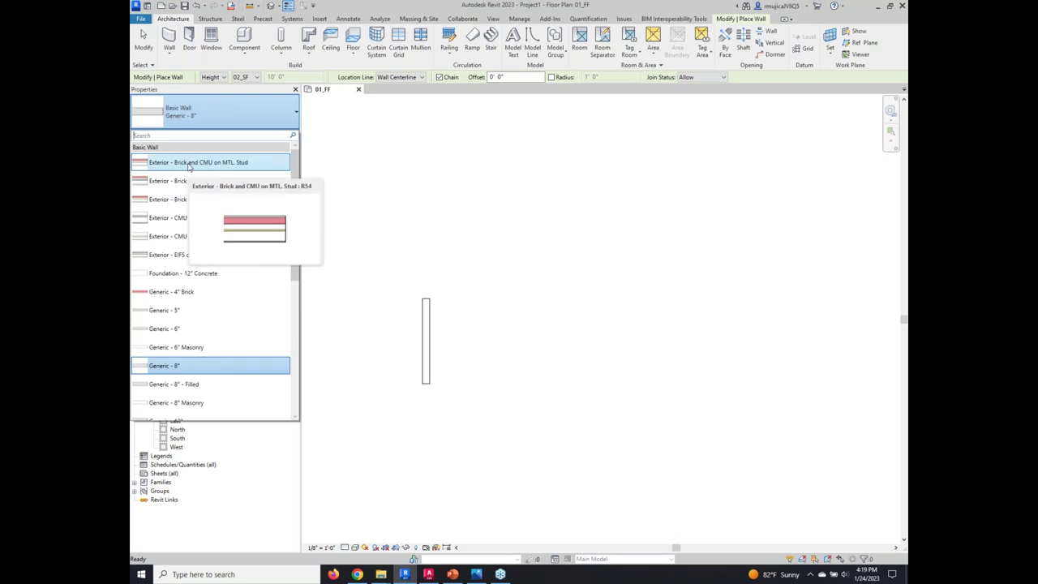
left_click(188, 164)
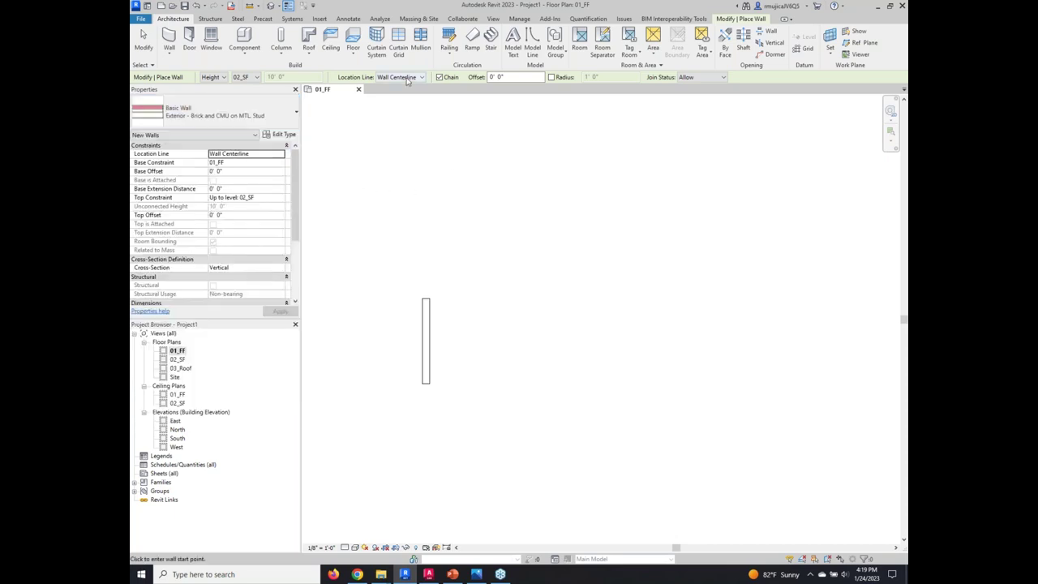
Draw a vertical wall about 7'-4" long east of the Generic - 8" wall with the Wall Centerline location line, and end the chain.
left_click(487, 379)
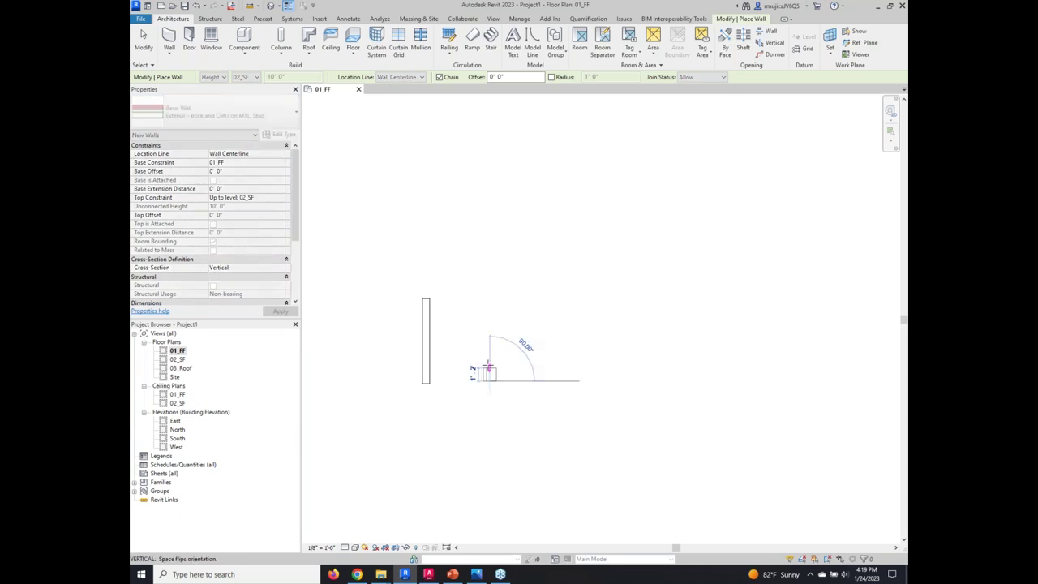
left_click(489, 296)
right_click(531, 279)
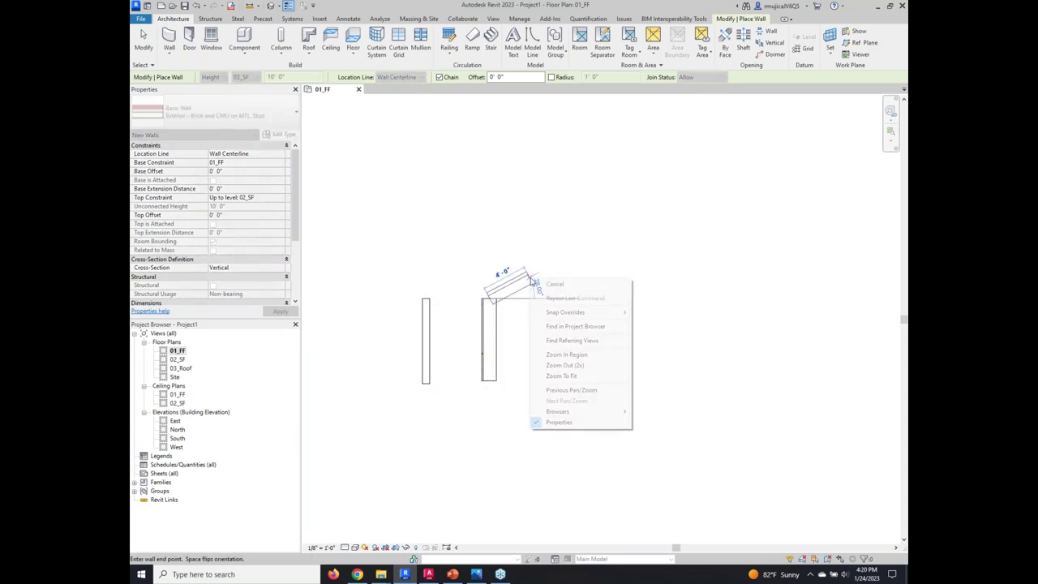
left_click(551, 285)
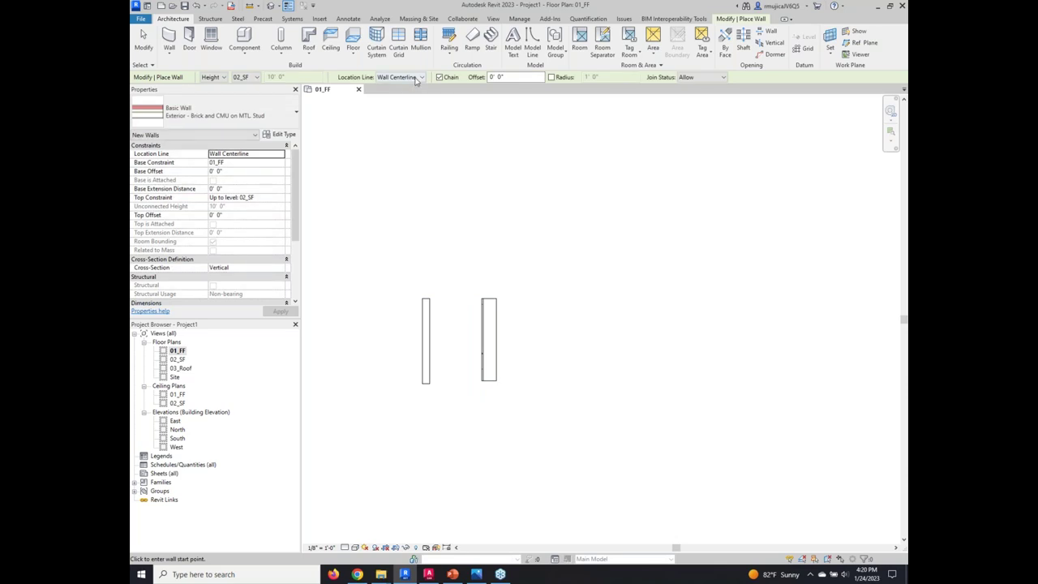
Set the location line to Core Centerline and draw a vertical wall about 7'-7" long east of the previous one, ending the chain.
left_click(418, 77)
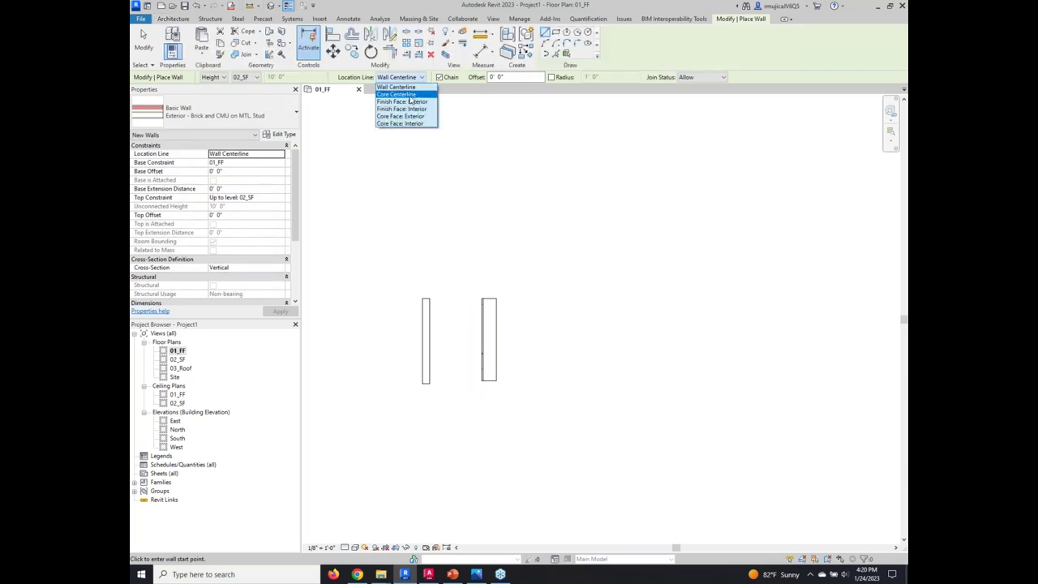
left_click(398, 94)
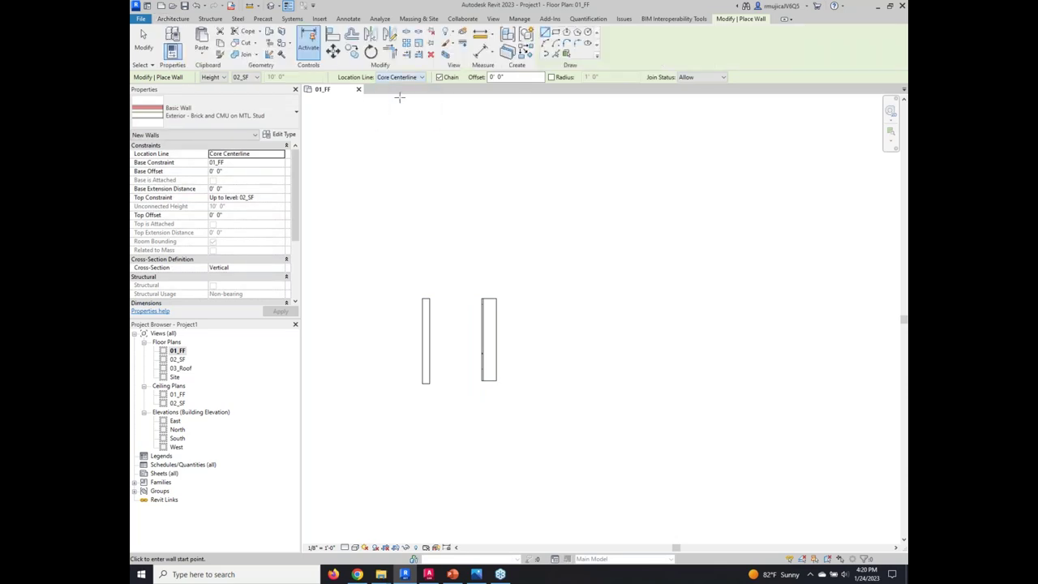
left_click(551, 382)
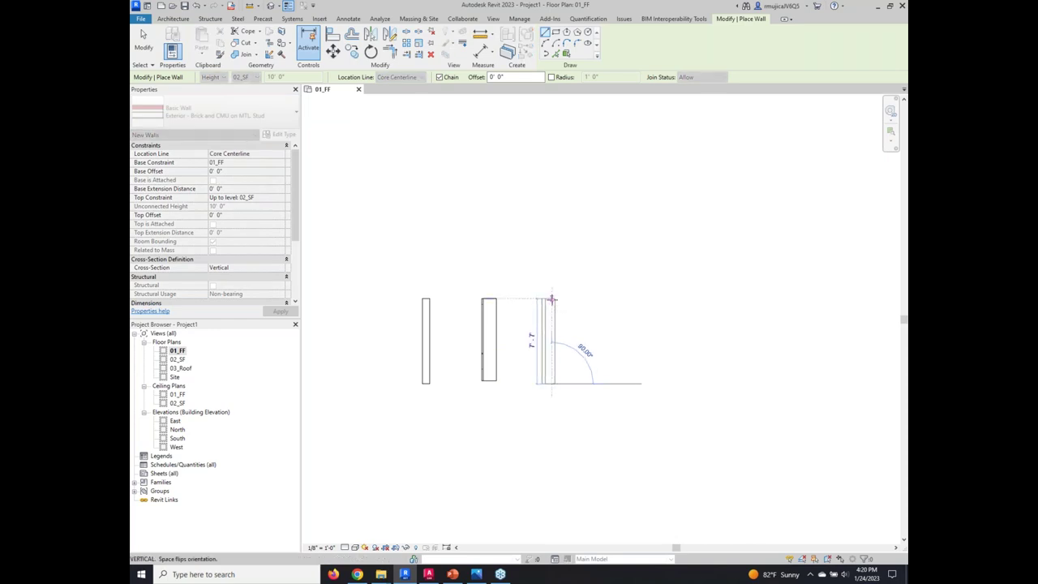
left_click(552, 300)
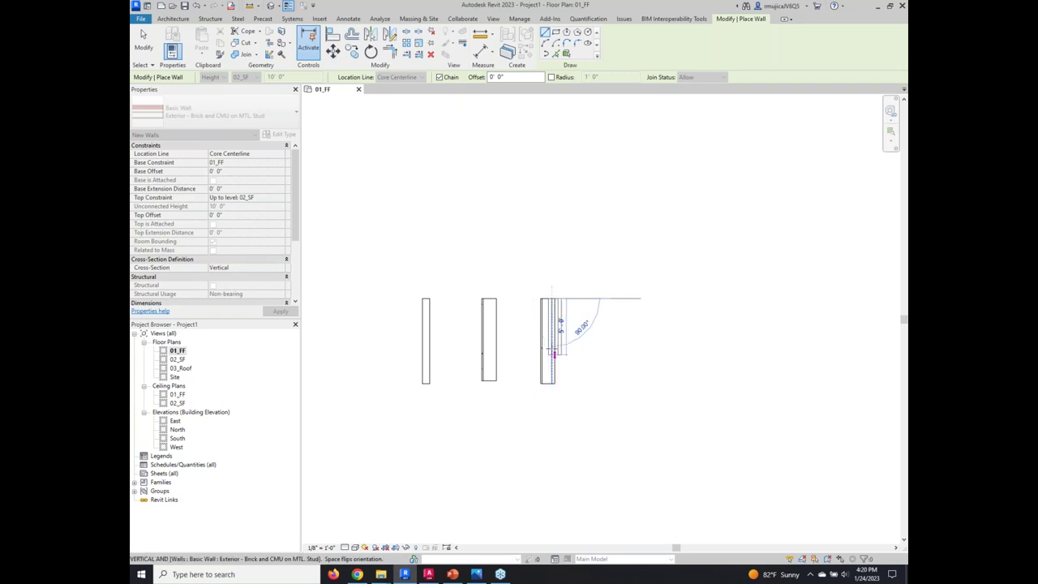
right_click(600, 261)
left_click(621, 267)
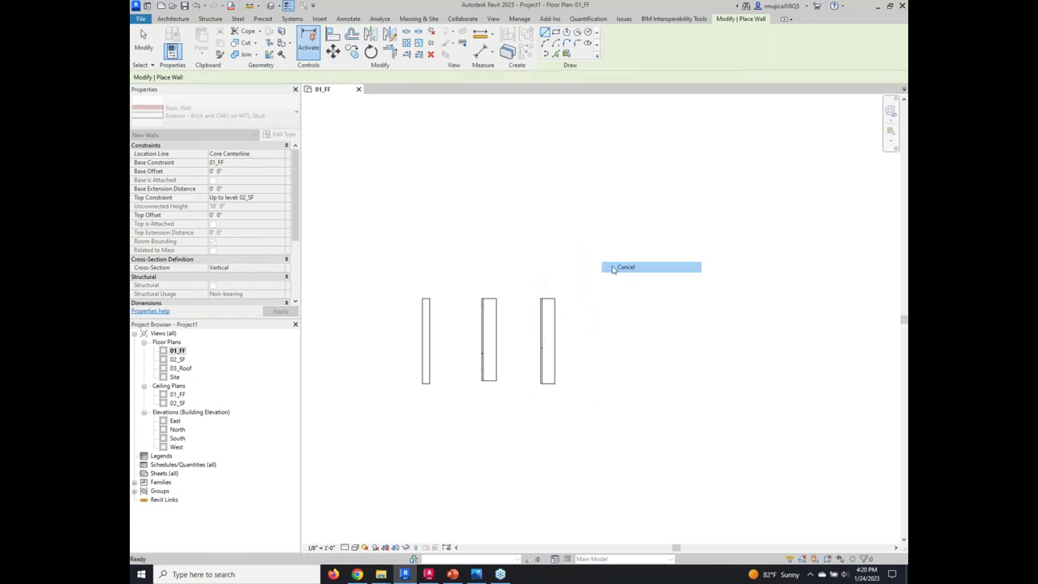
left_click(235, 112)
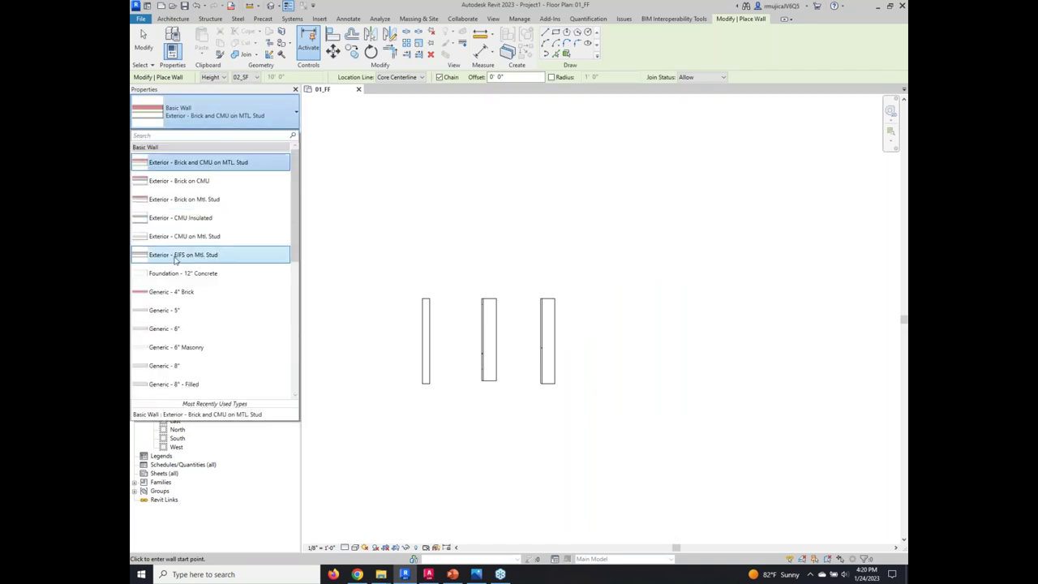
scroll(184, 296, "down", 3)
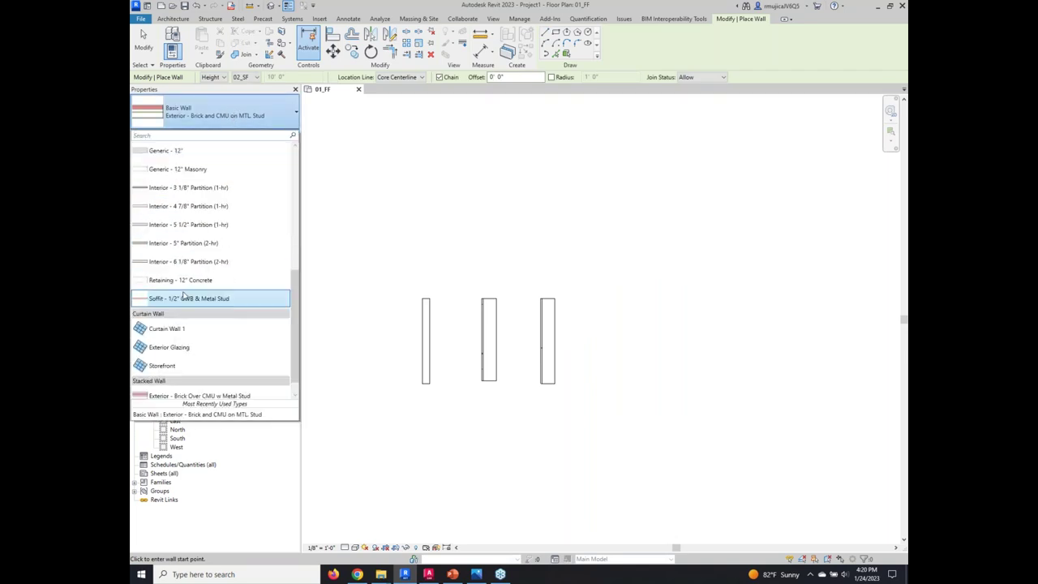
left_click(188, 245)
left_click(652, 394)
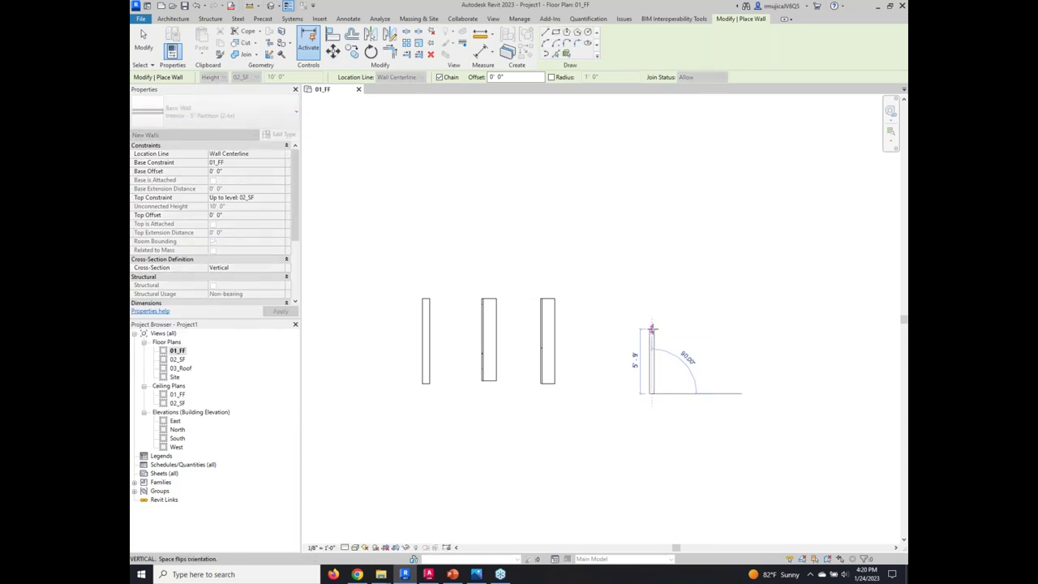
right_click(652, 329)
left_click(681, 337)
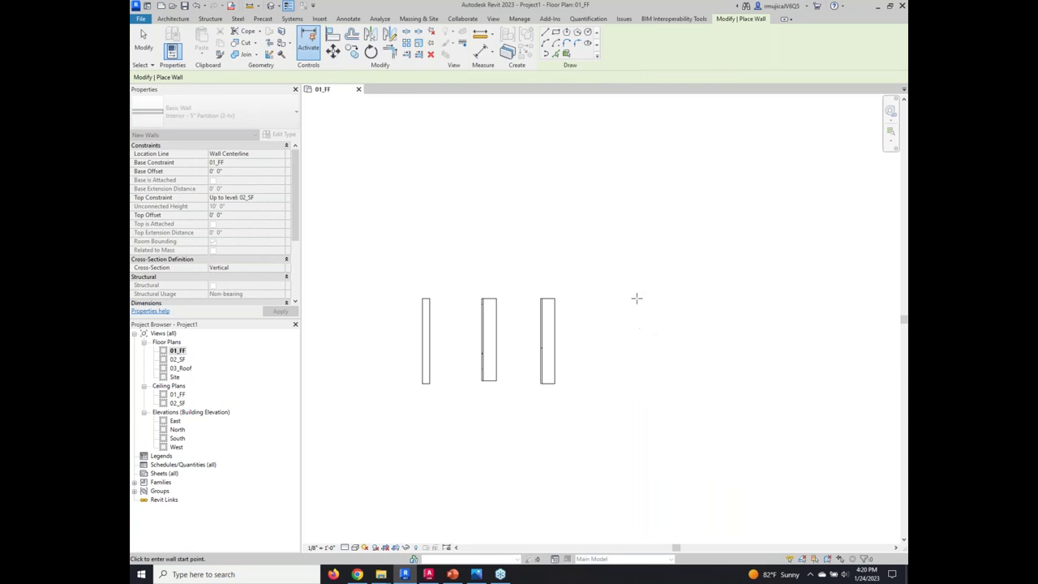
right_click(554, 261)
left_click(568, 268)
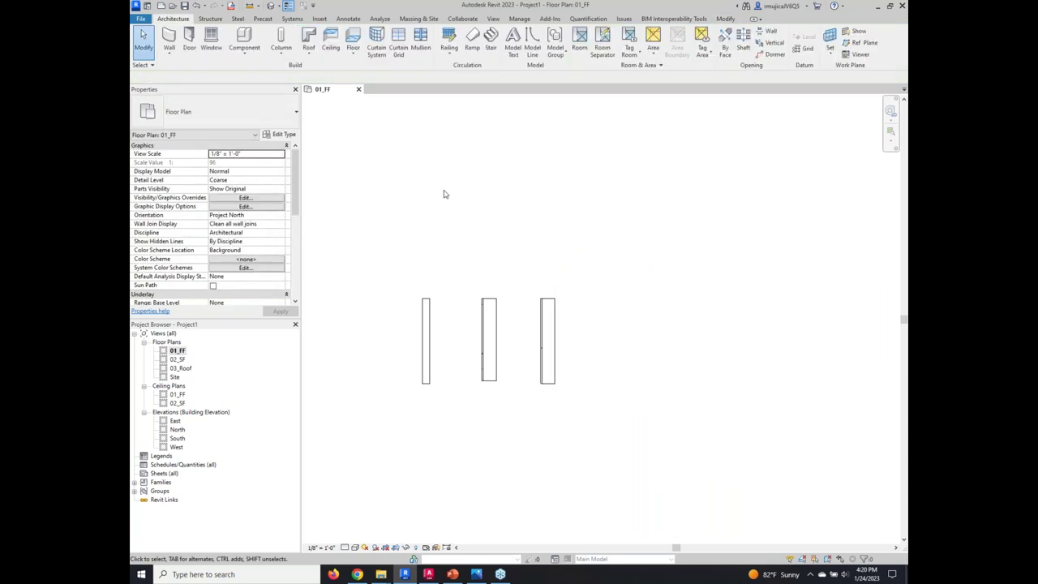
Start a new architectural wall of the Exterior - Brick and CMU on MTL. Stud type.
left_click(168, 48)
left_click(185, 71)
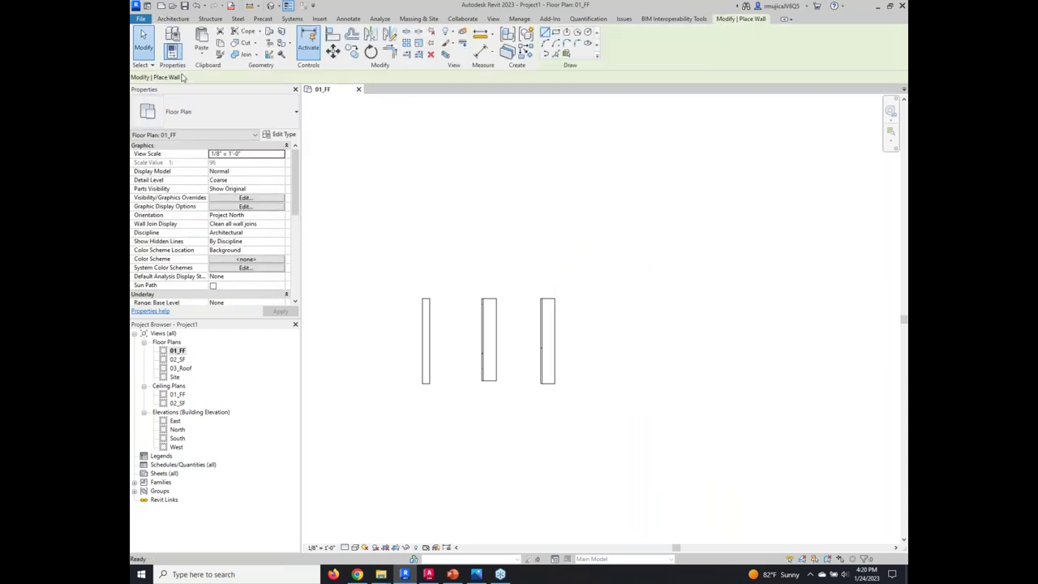
left_click(202, 111)
scroll(179, 183, "up", 5)
left_click(174, 162)
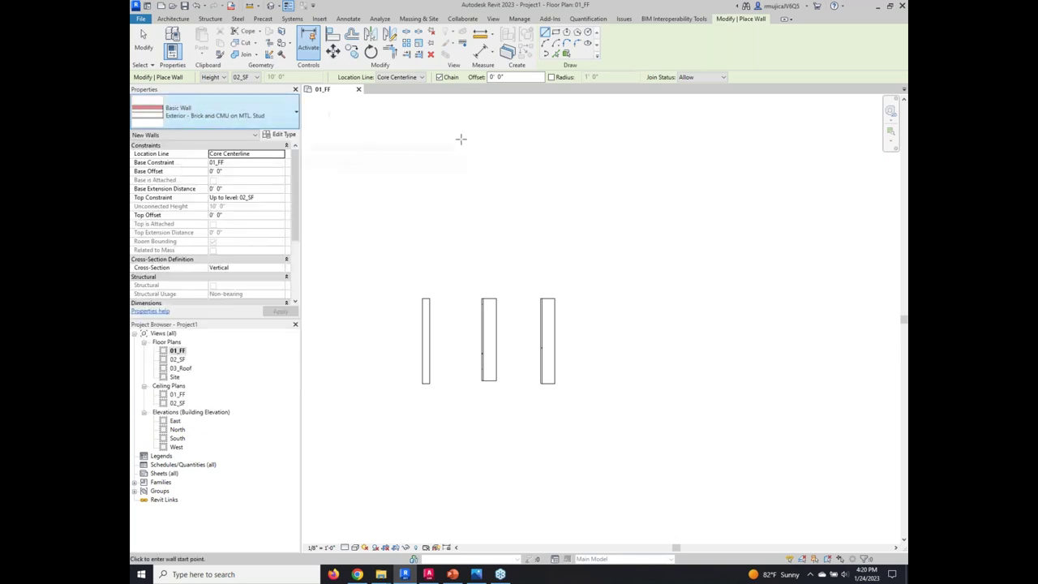
Set the location line to Finish Face: Exterior and draw a vertical wall about 9'-4" long east of the three existing walls, ending the chain.
left_click(422, 77)
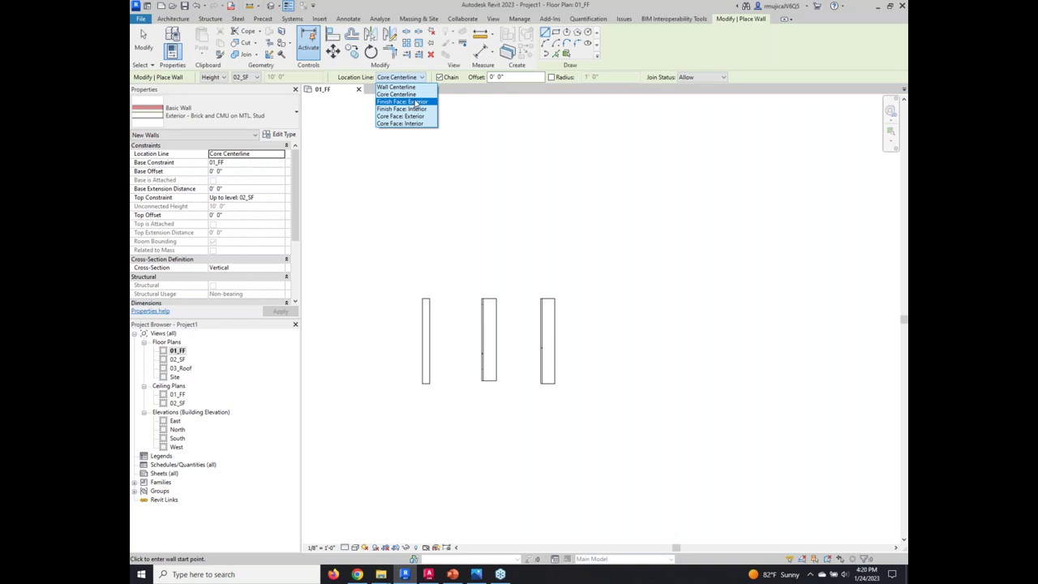
left_click(416, 102)
left_click(629, 388)
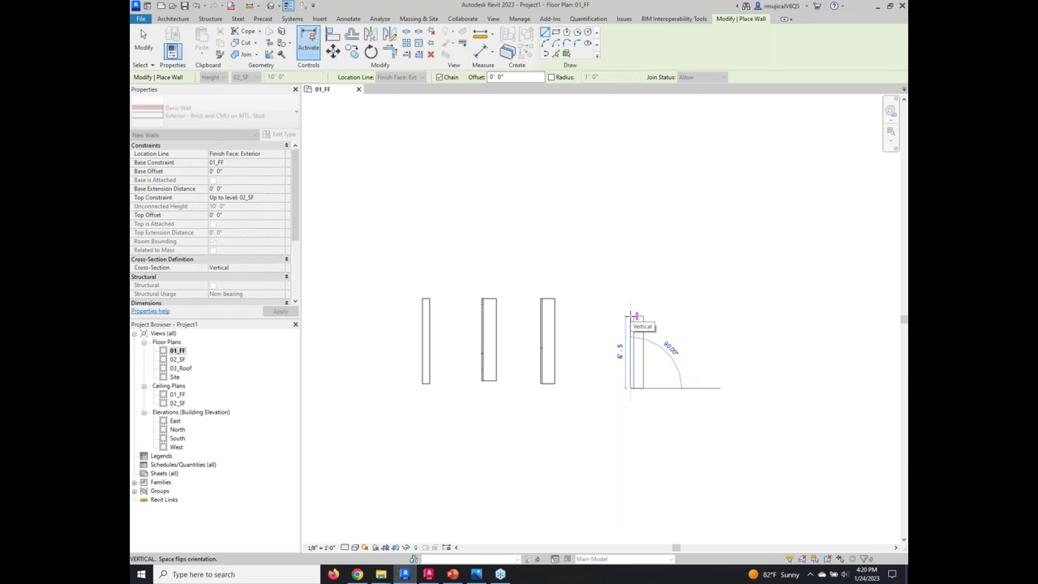
left_click(630, 282)
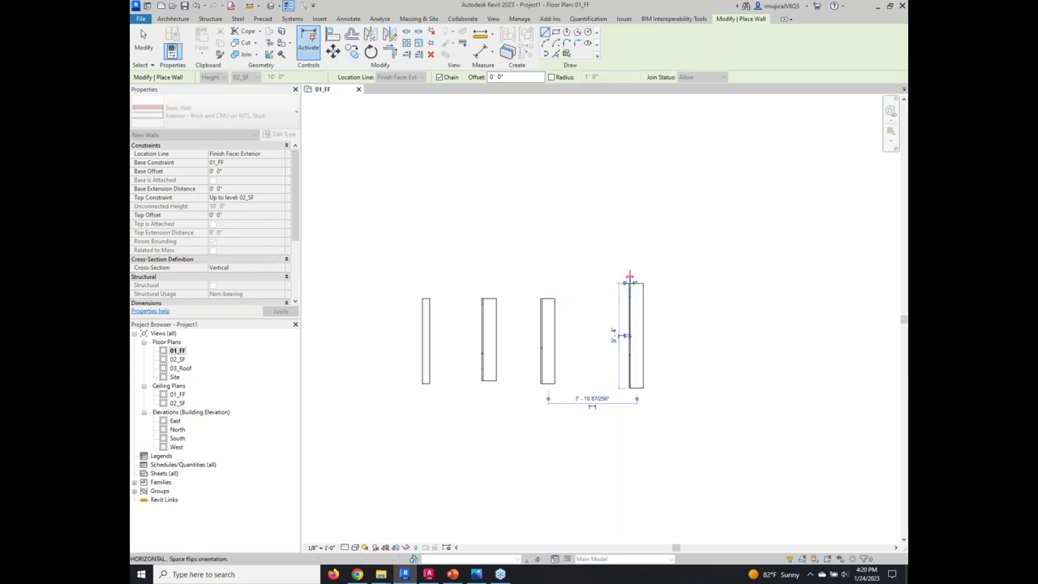
right_click(639, 253)
left_click(657, 260)
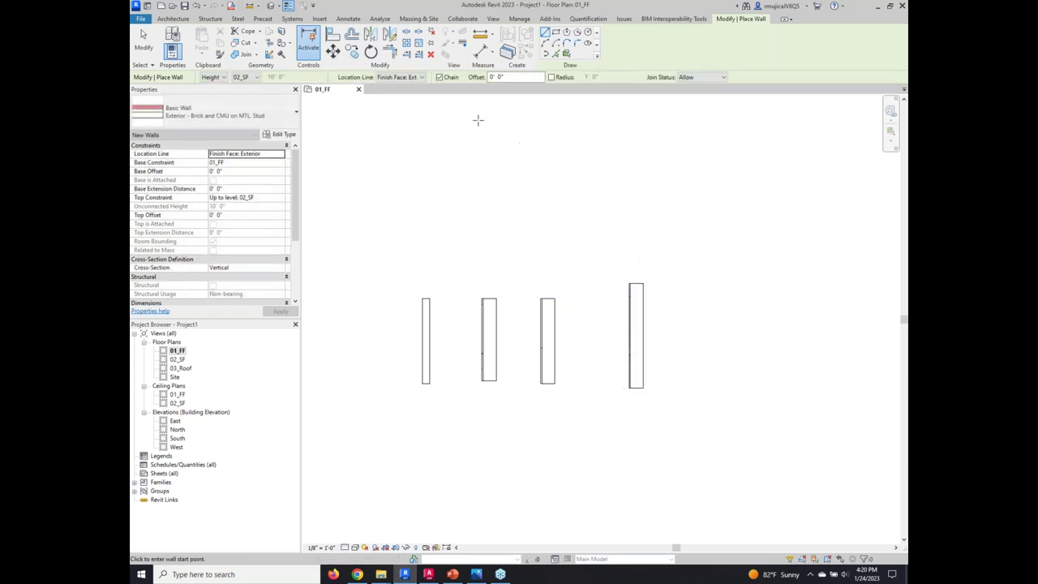
Draw a vertical wall about 8'-11" long east of the others with the Finish Face: Interior location line, and exit the wall command.
left_click(423, 77)
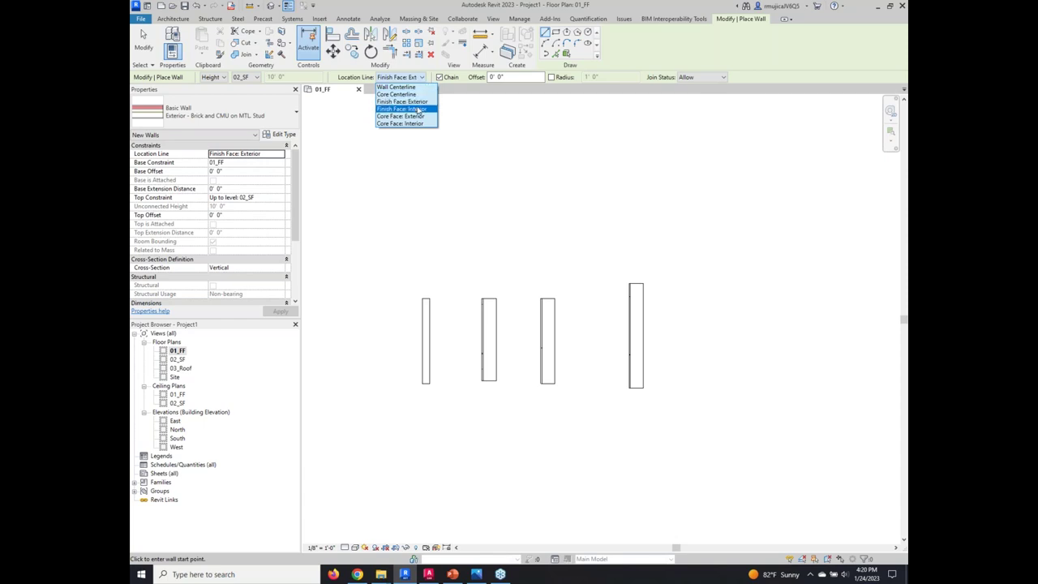
left_click(415, 109)
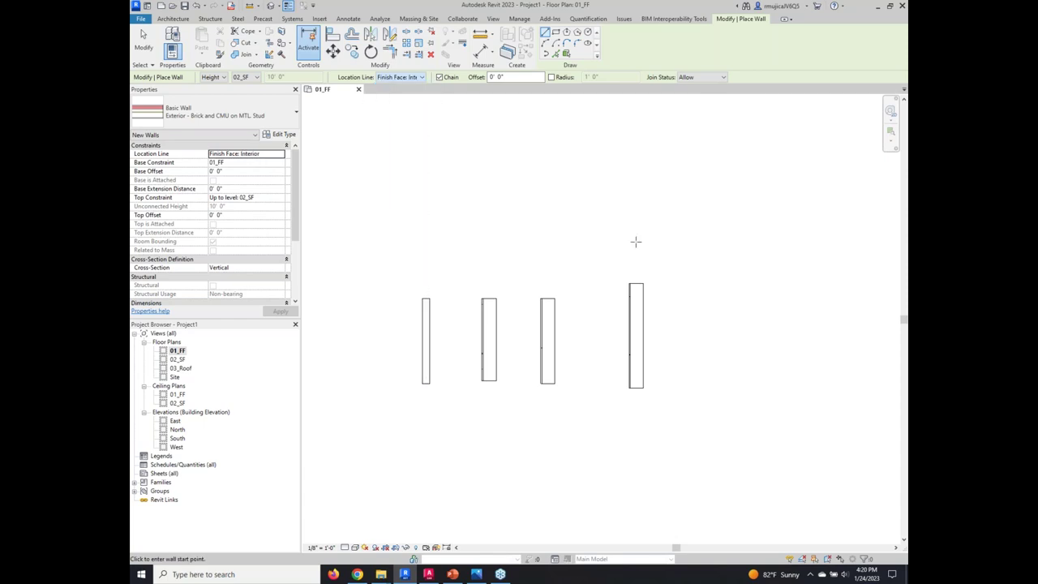
left_click(714, 384)
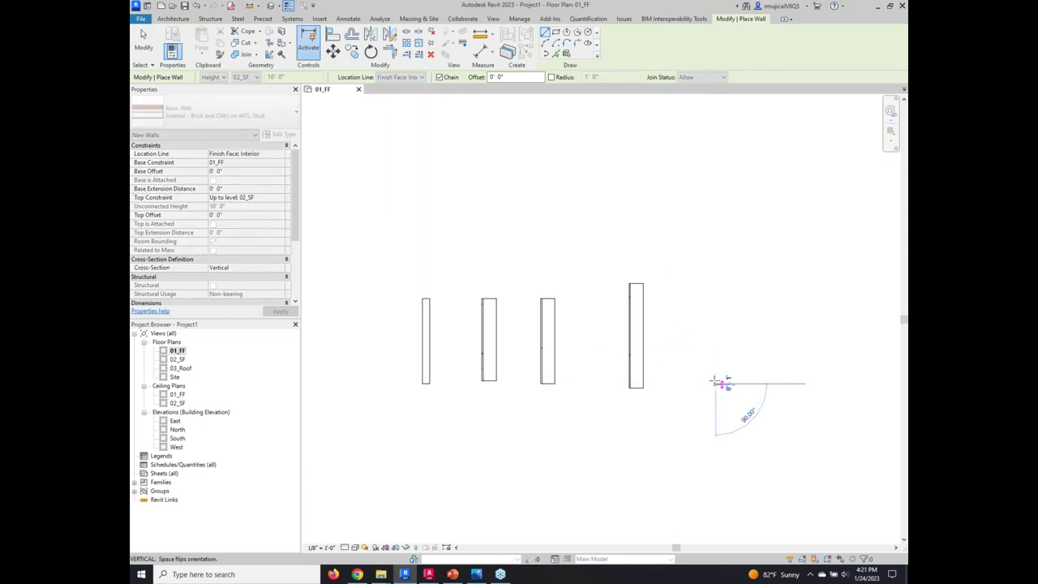
left_click(714, 283)
right_click(729, 269)
left_click(745, 271)
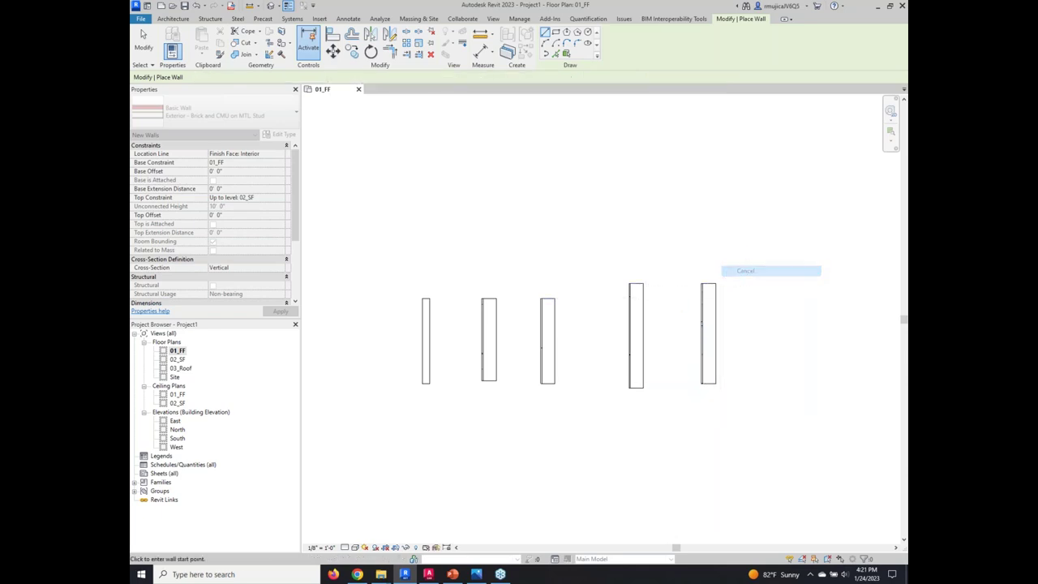
right_click(729, 269)
left_click(745, 271)
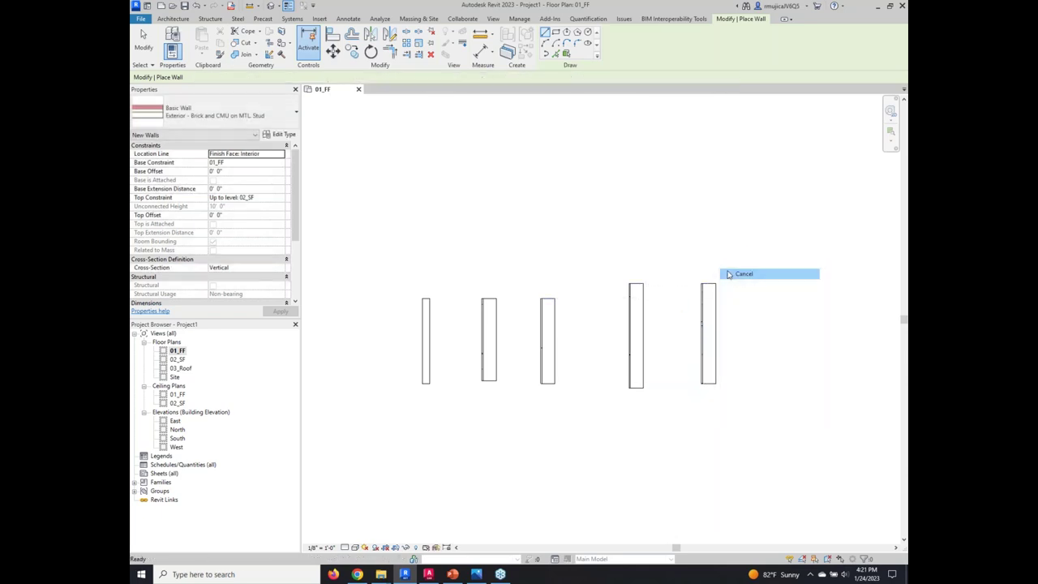
Select the five walls one by one from east to west to compare their location lines and end grip positions.
left_click(707, 341)
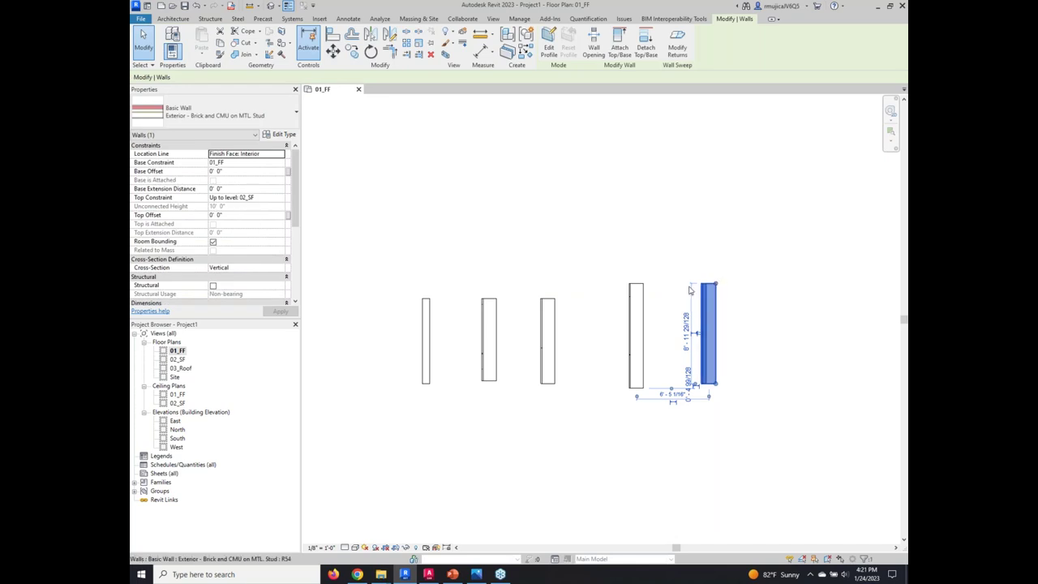
left_click(634, 324)
left_click_drag(718, 278, 451, 394)
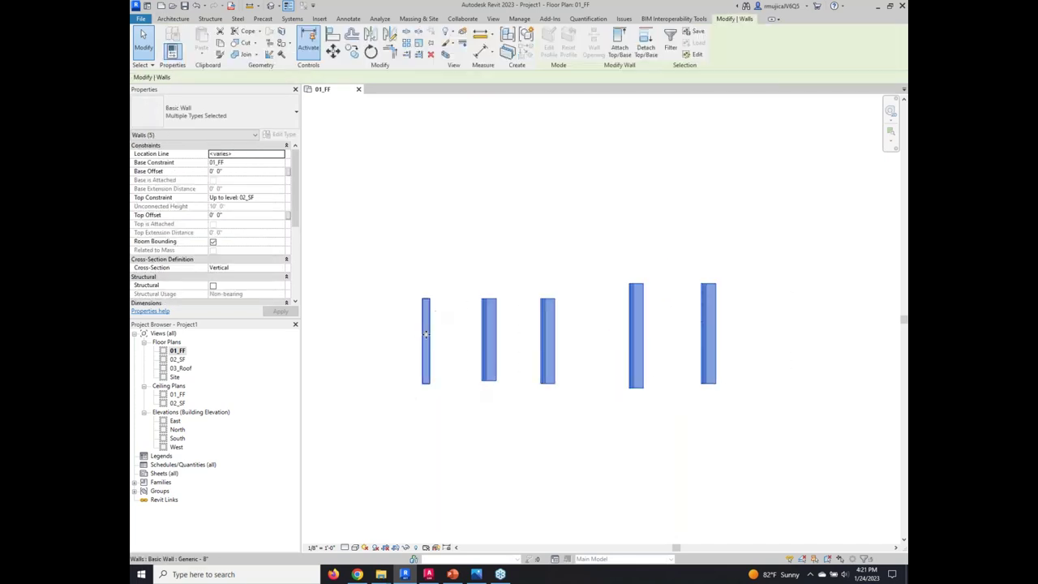
left_click(757, 329)
left_click(707, 300)
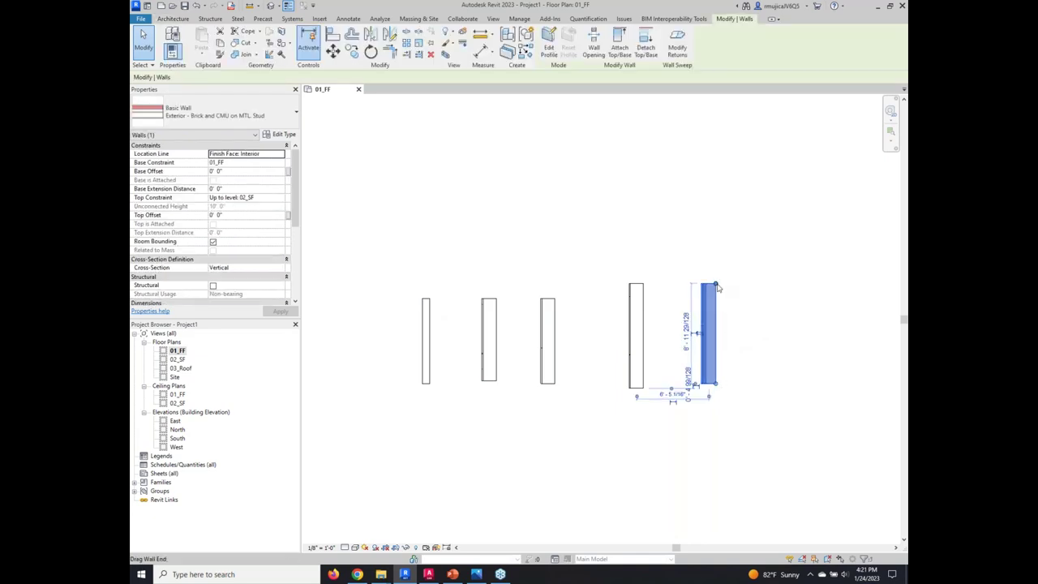
left_click(641, 323)
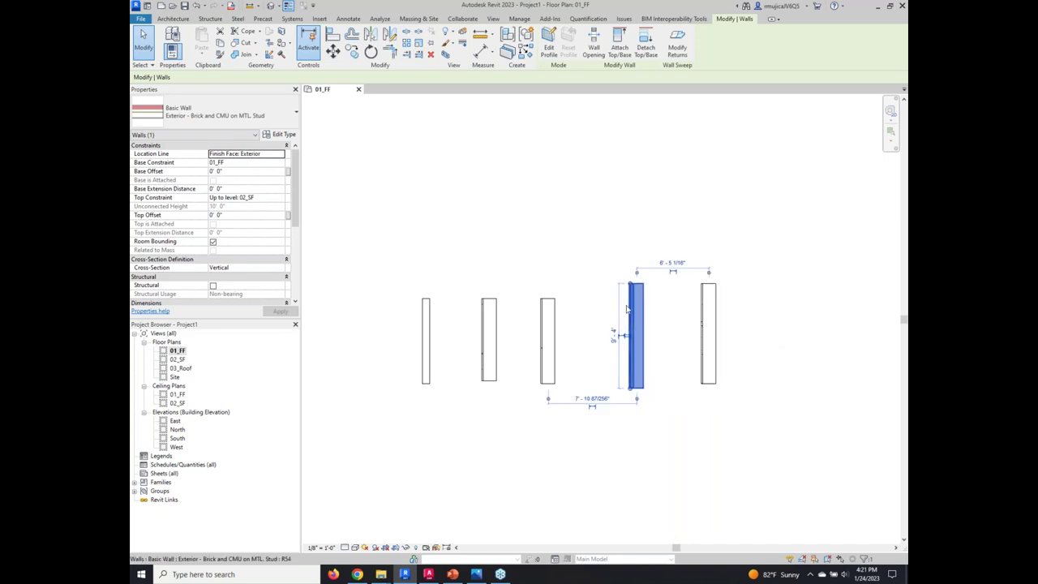
left_click(556, 359)
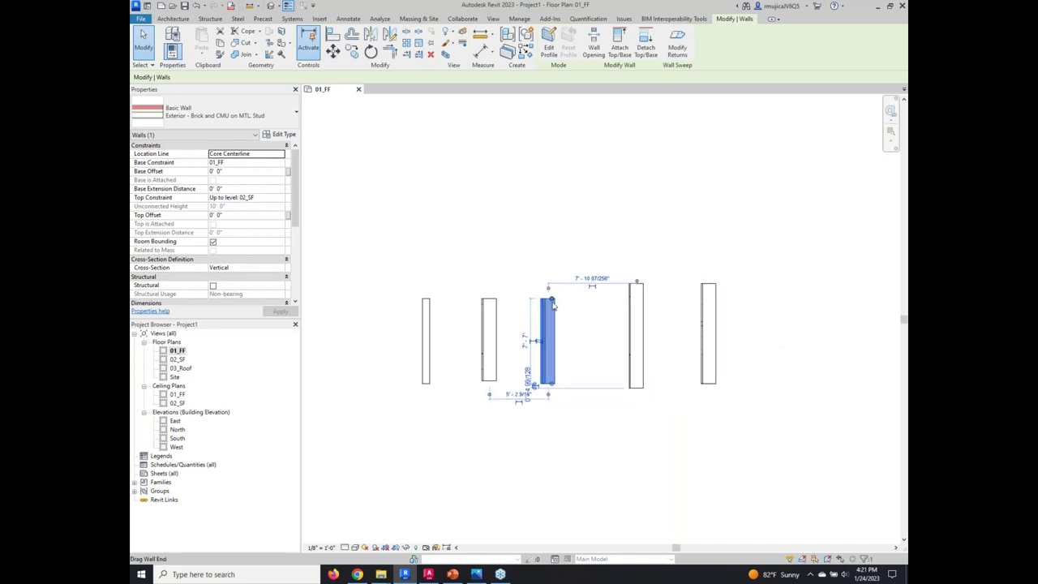
left_click(489, 341)
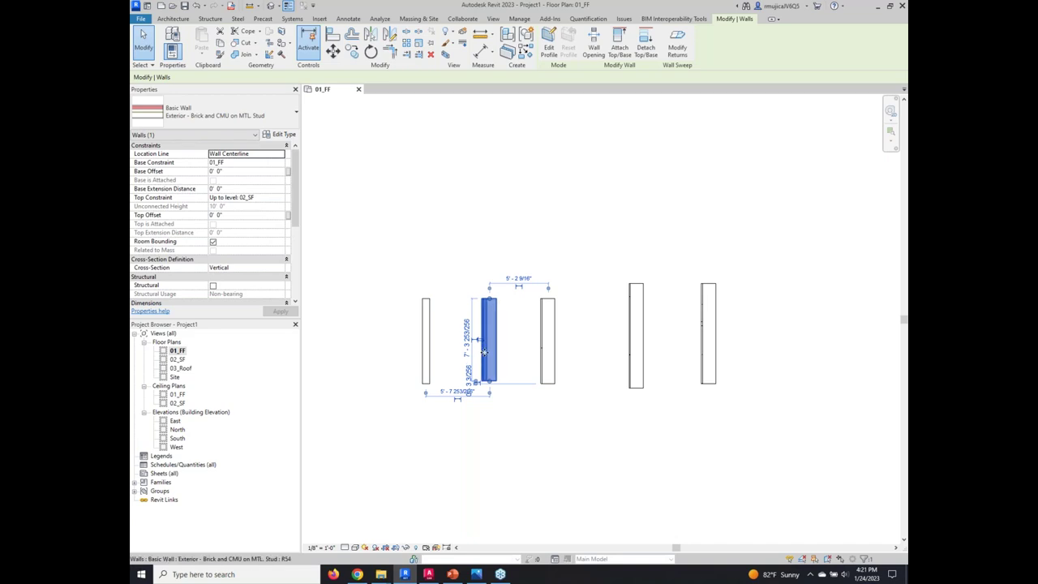
left_click(423, 340)
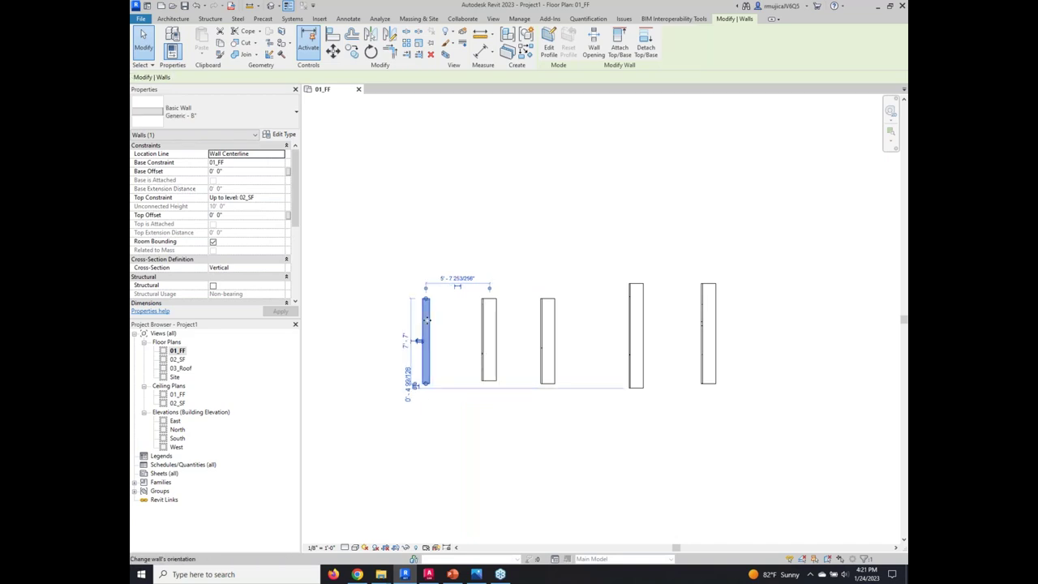
Preview the type properties of the second wall from the west in section view, examine its lower layers, and close the properties.
left_click(427, 416)
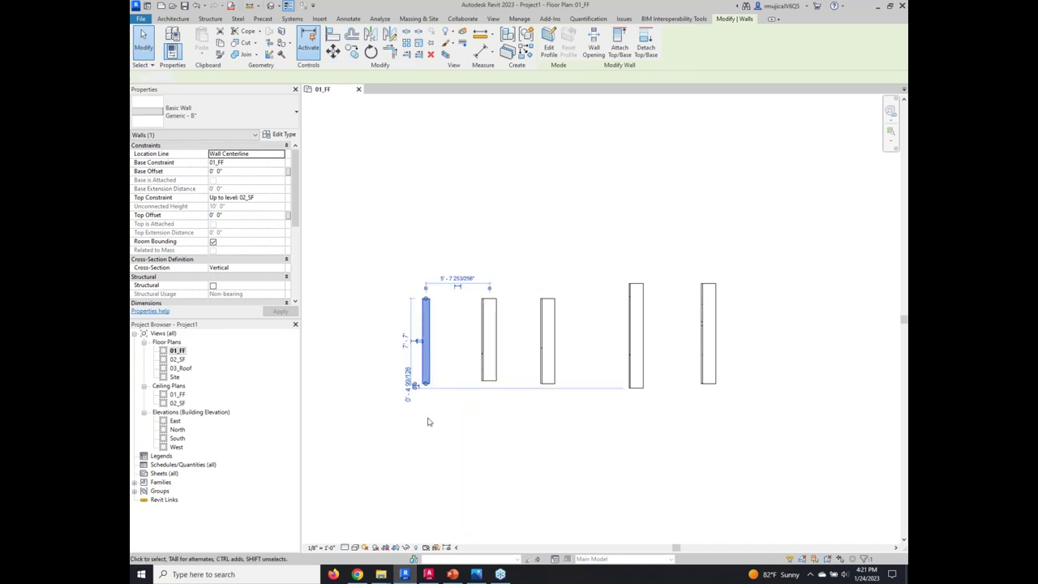
left_click(488, 365)
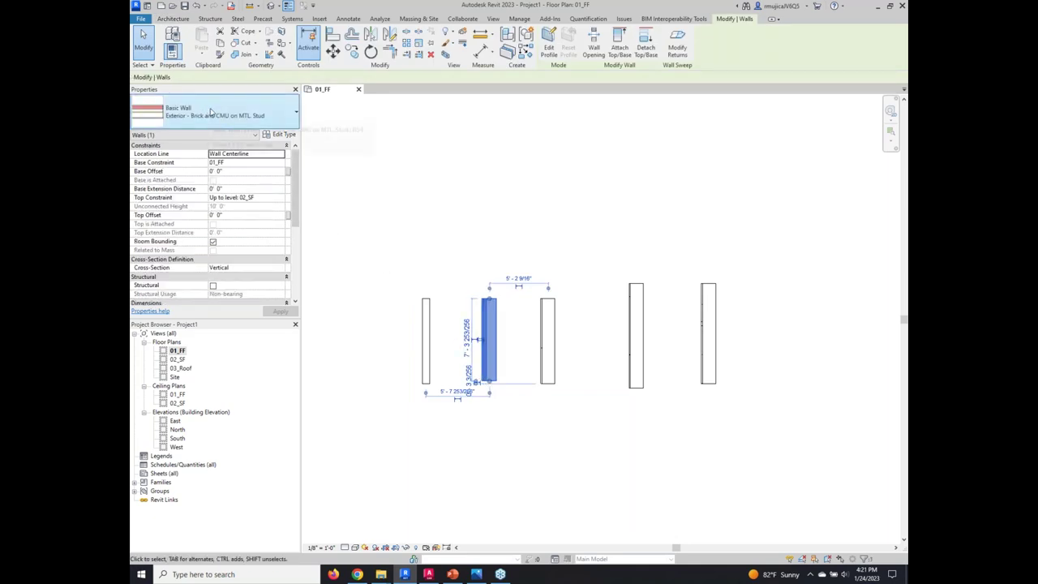
left_click(284, 135)
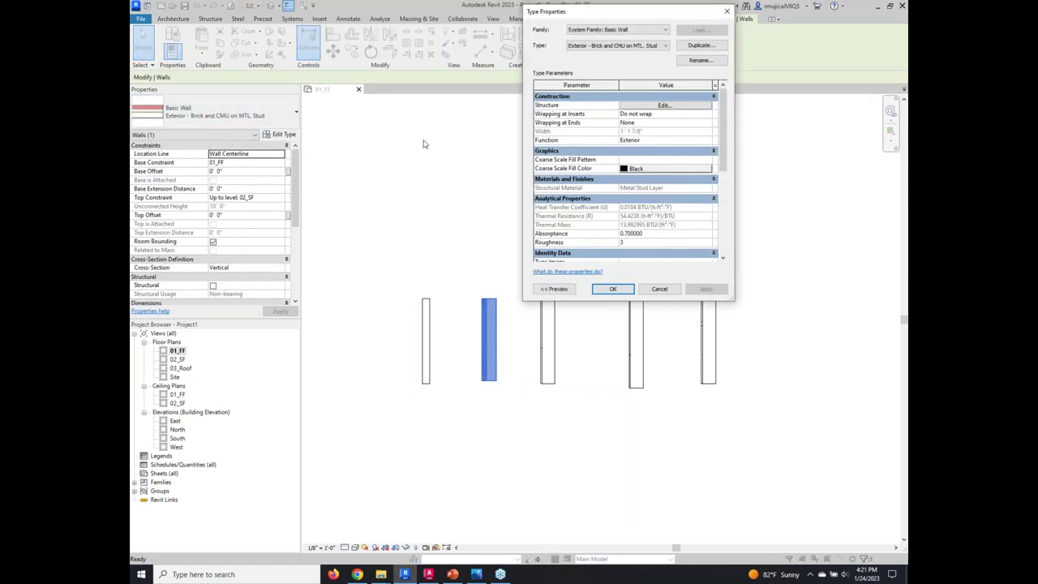
left_click_drag(597, 18, 688, 69)
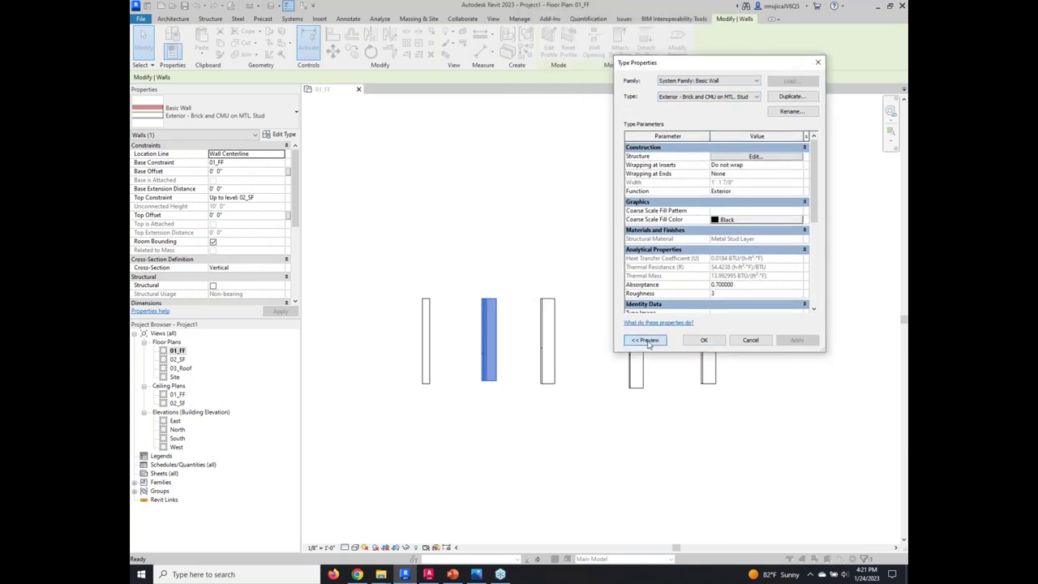
left_click(645, 340)
left_click(707, 341)
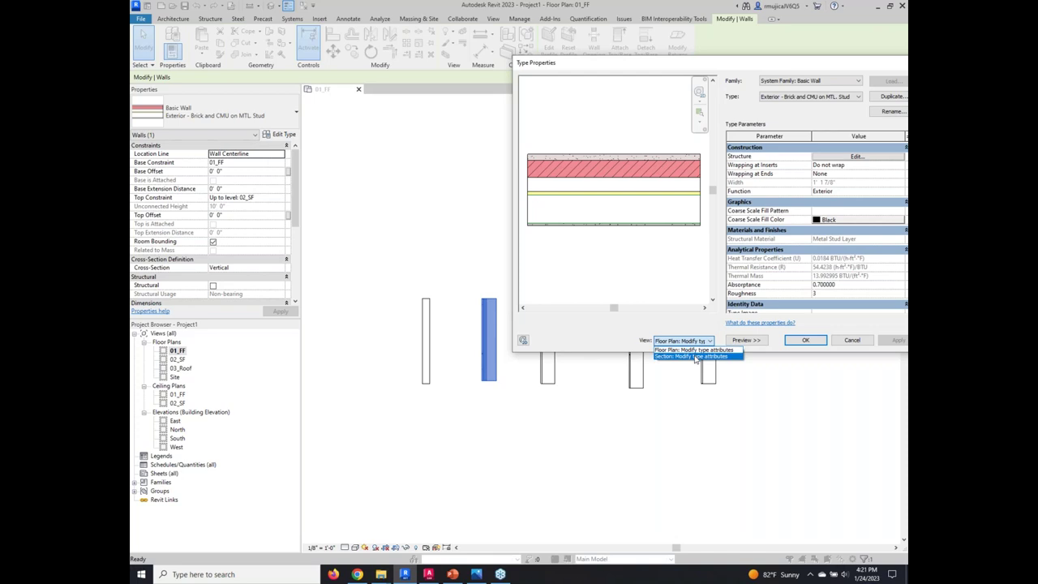
left_click(695, 357)
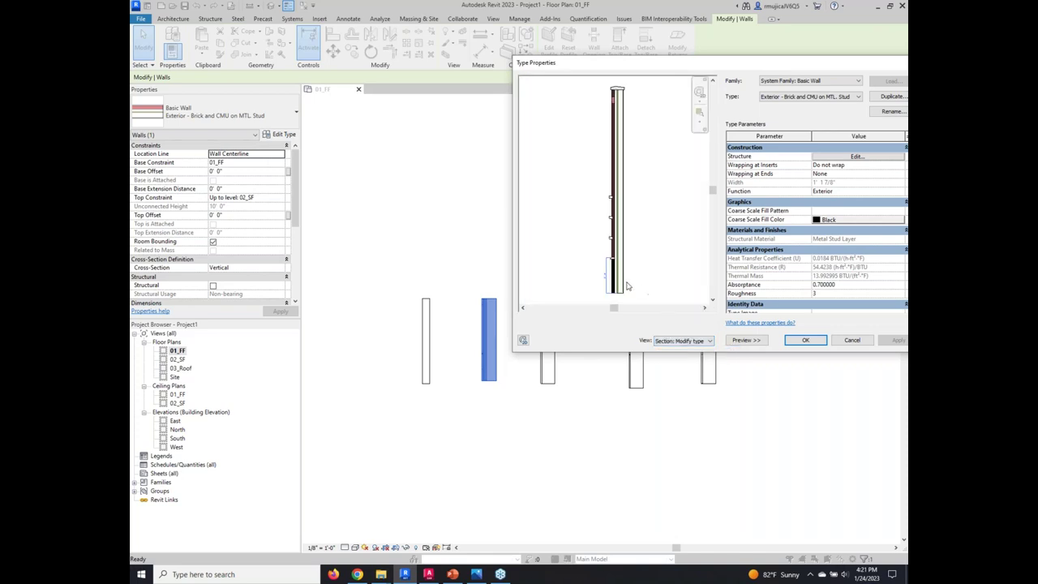
scroll(612, 288, "up", 5)
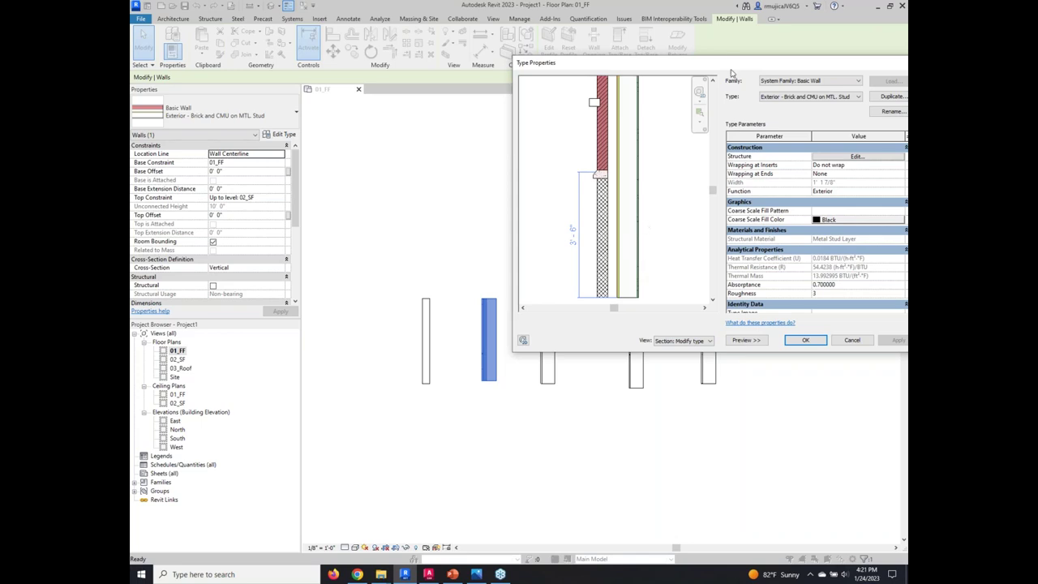
left_click_drag(725, 58, 632, 59)
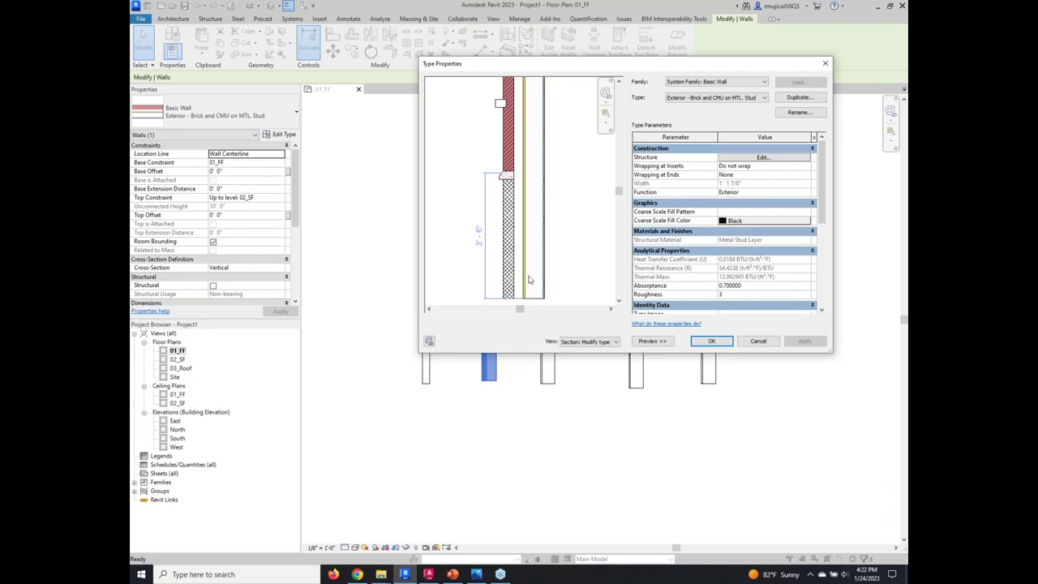
left_click(711, 341)
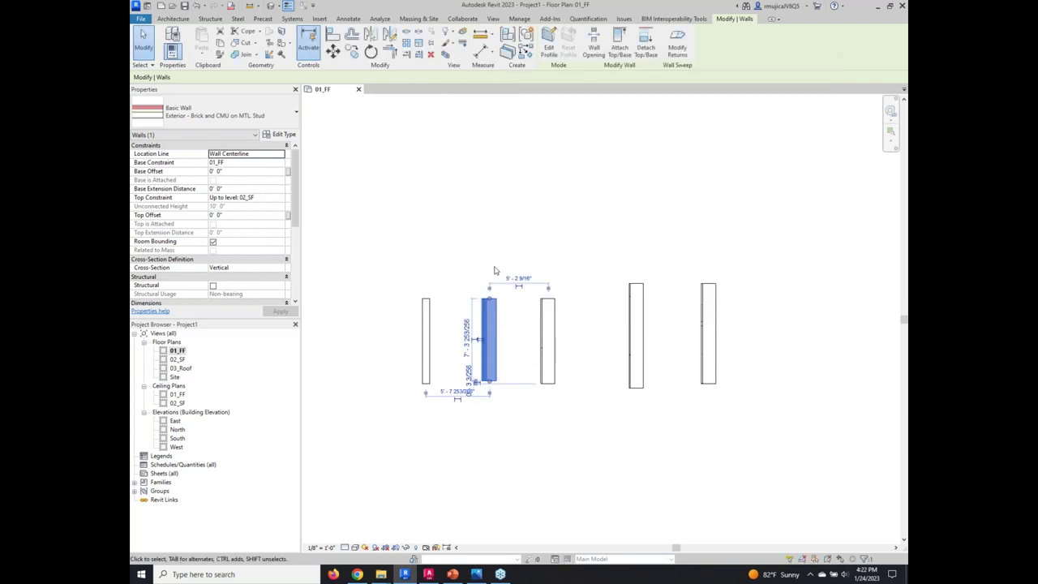
Flip the second wall's exterior and interior sides back and forth about its wall centerline, ending in the original orientation.
scroll(498, 419, "up", 2)
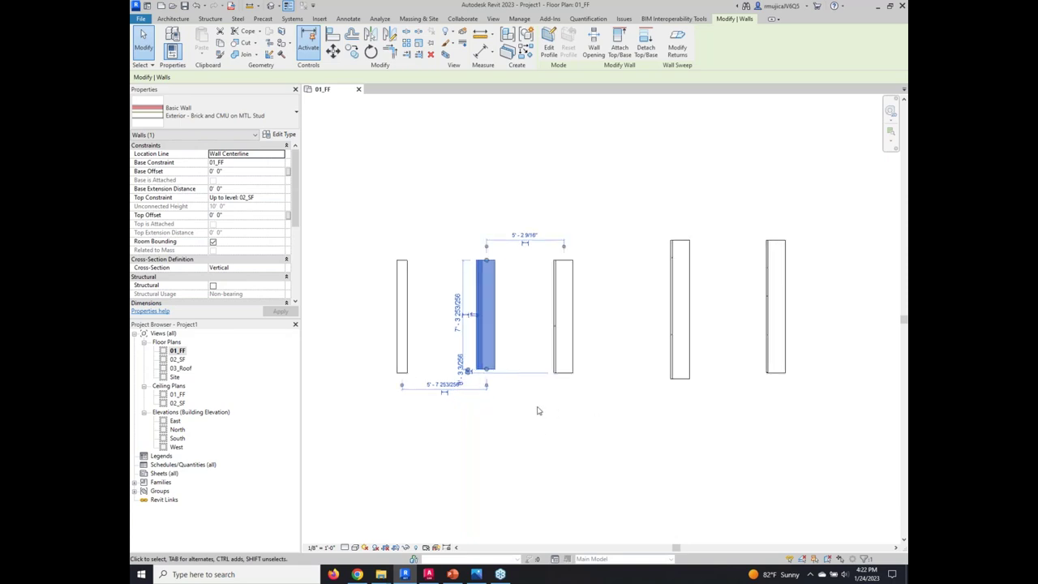
key("space")
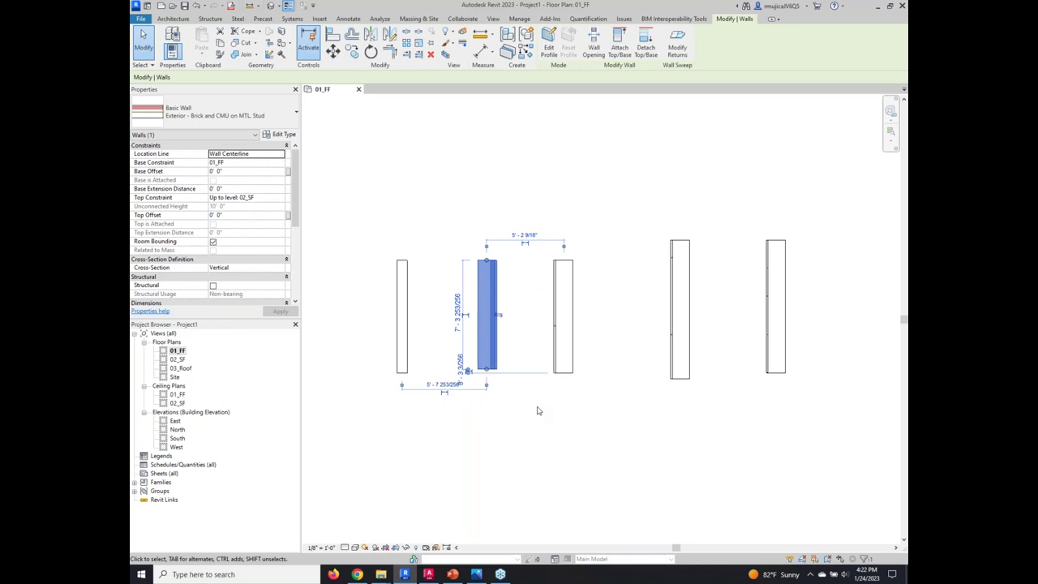
key("space")
key("space")
key("space")
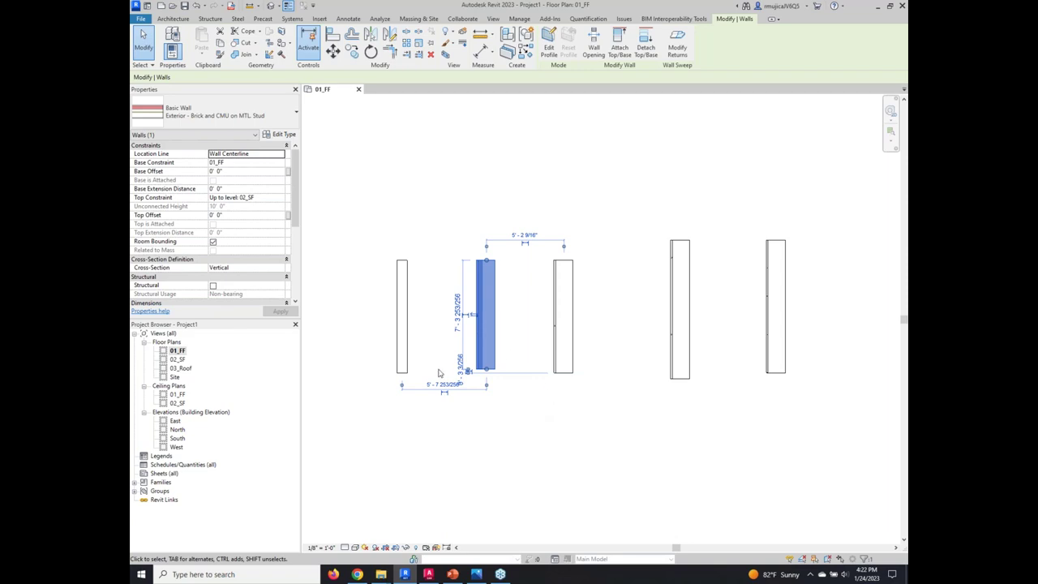
Set the distance between the westernmost wall and the second wall to 6' and deselect the wall.
left_click(441, 385)
type("6")
key("Return")
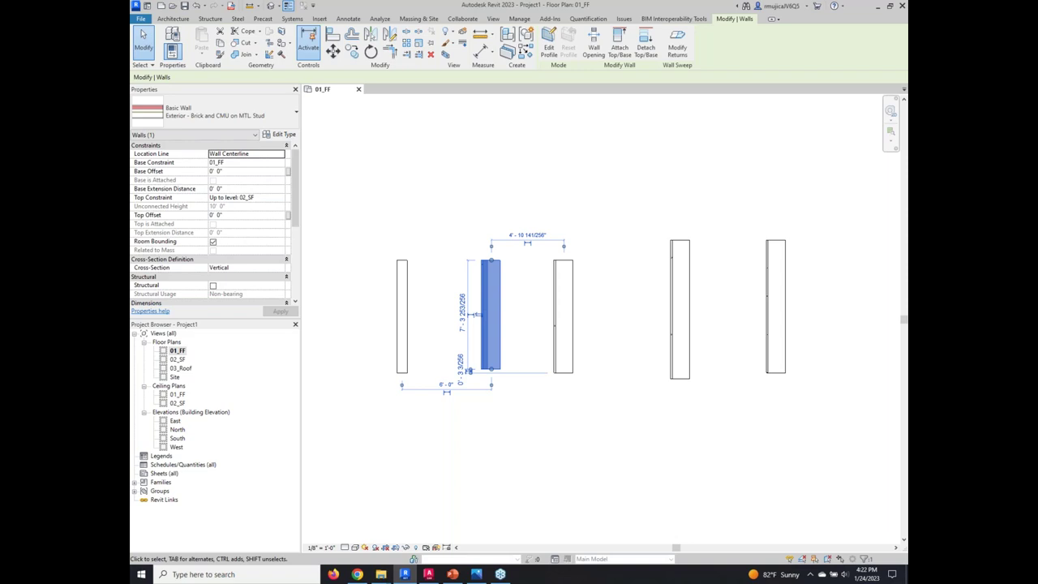
left_click(596, 458)
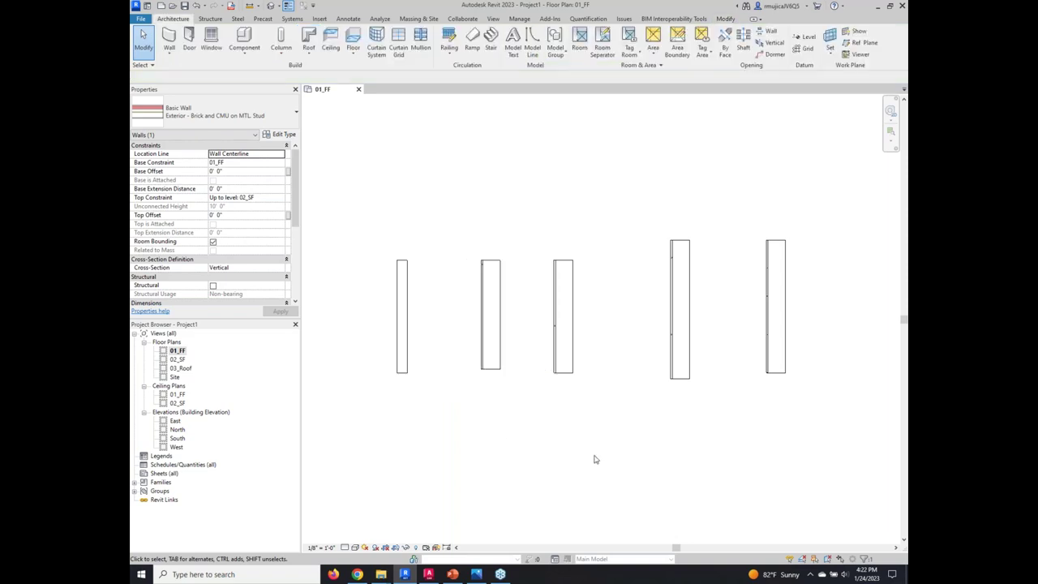
Set the distance from the westernmost wall to the third wall, which uses Core Centerline, to 12'.
left_click(570, 373)
left_click_drag(491, 384, 402, 385)
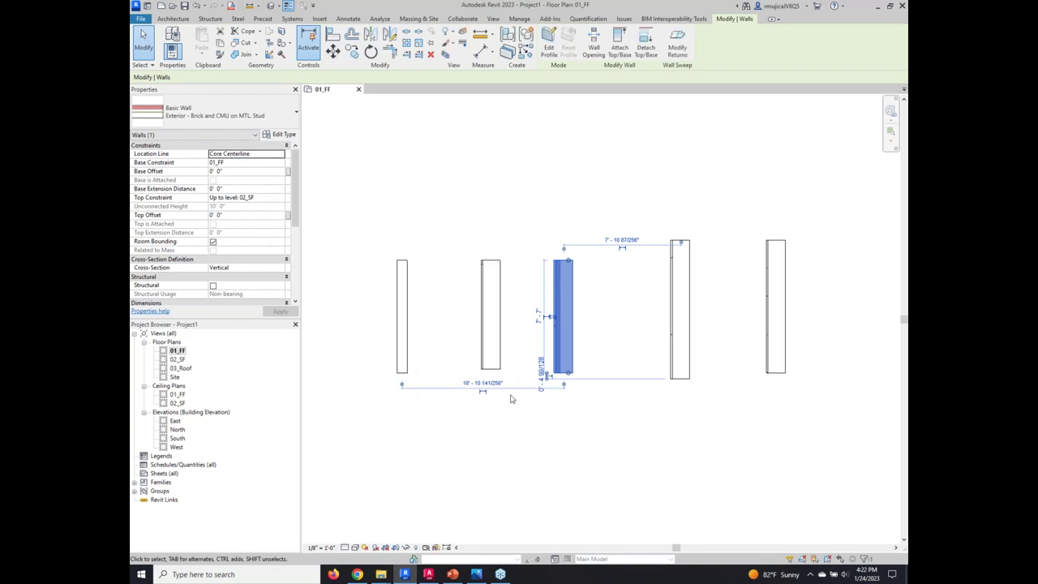
left_click(487, 383)
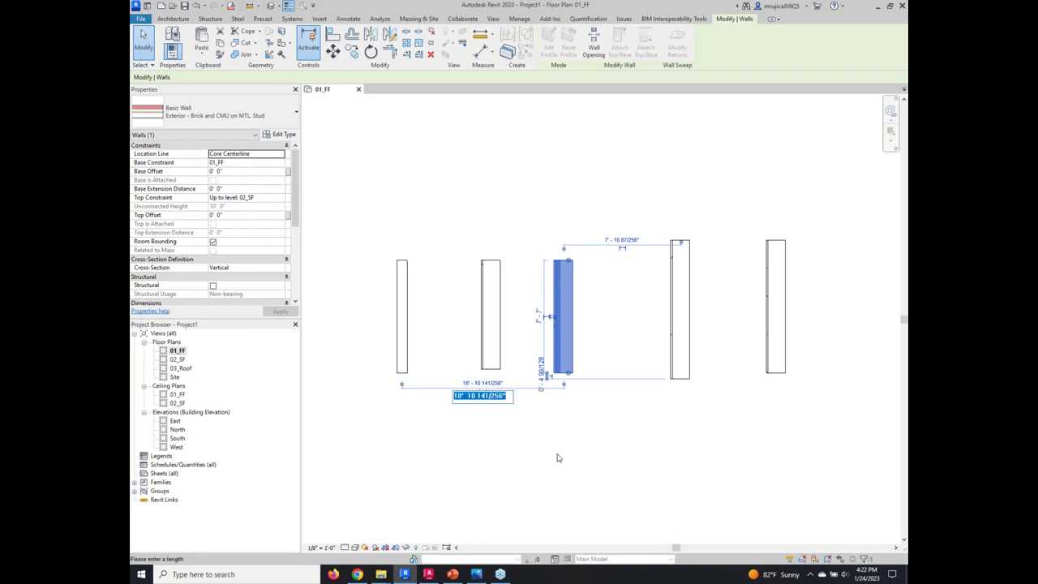
type("12")
key("Return")
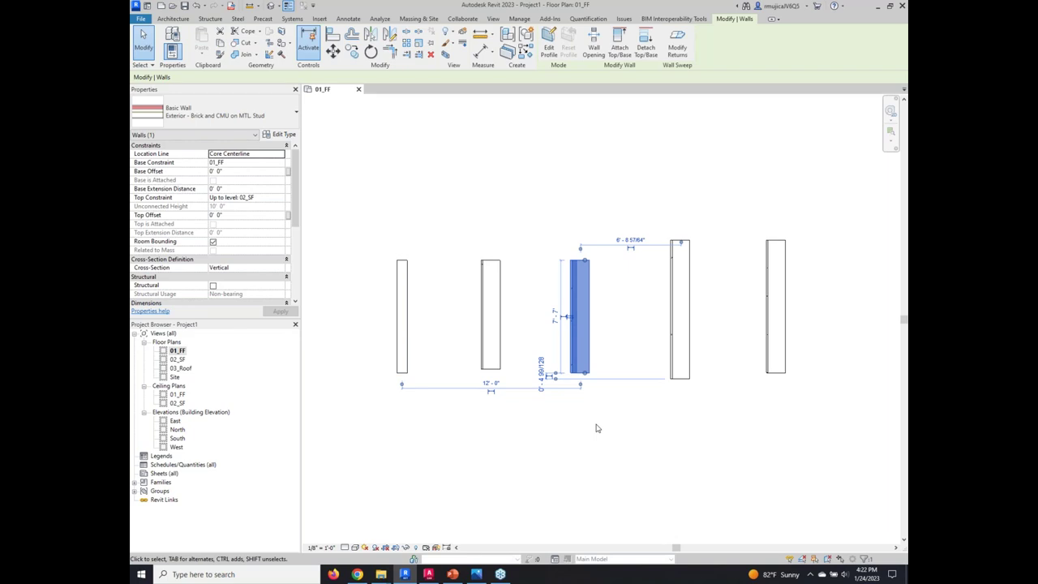
Flip the third wall repeatedly about its core centerline to compare its positions, ending in the original orientation.
key("Right")
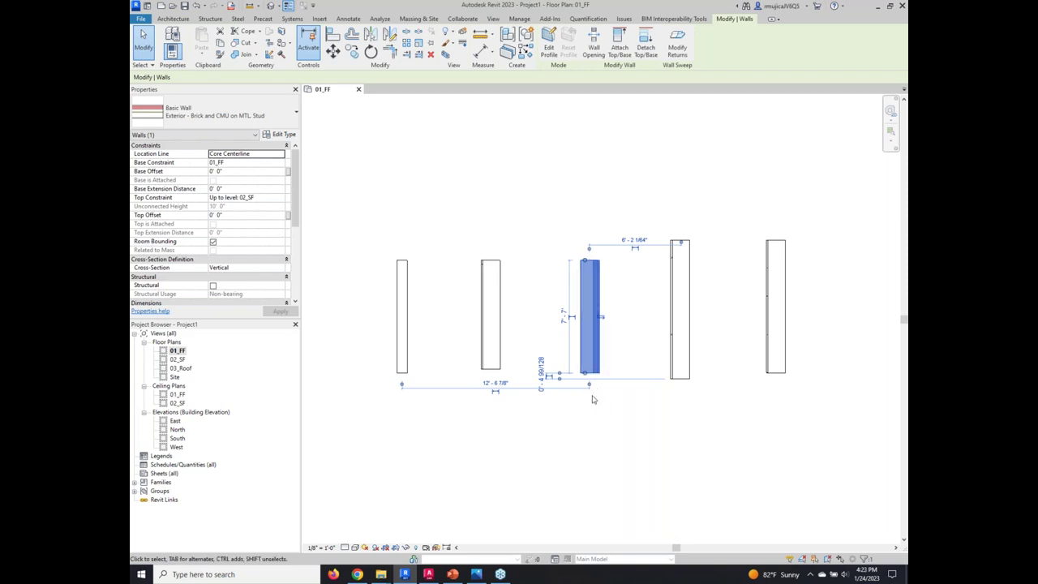
scroll(590, 386, "up", 1)
scroll(591, 387, "up", 1)
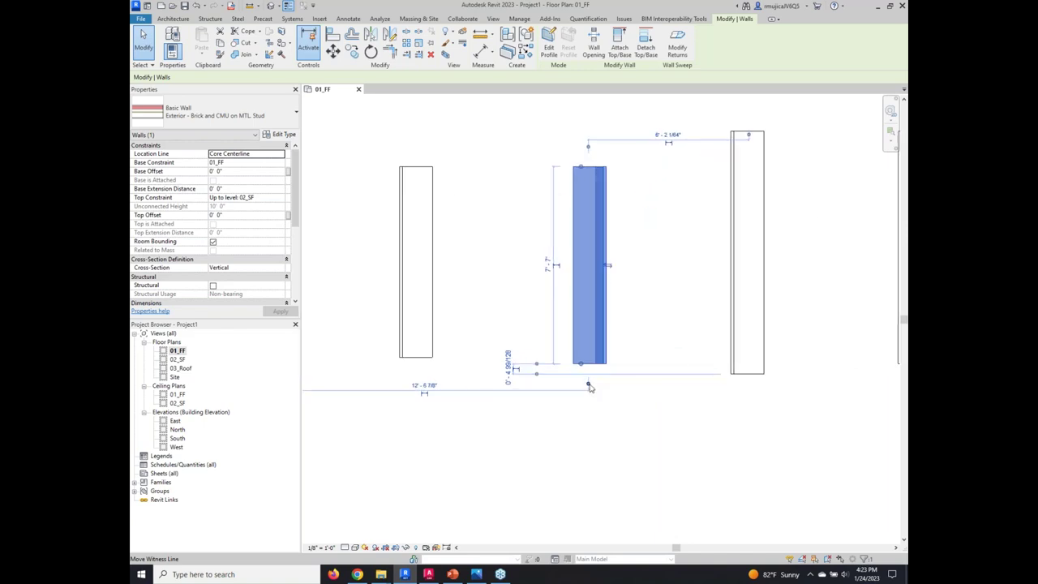
middle_click_drag(614, 417, 691, 422)
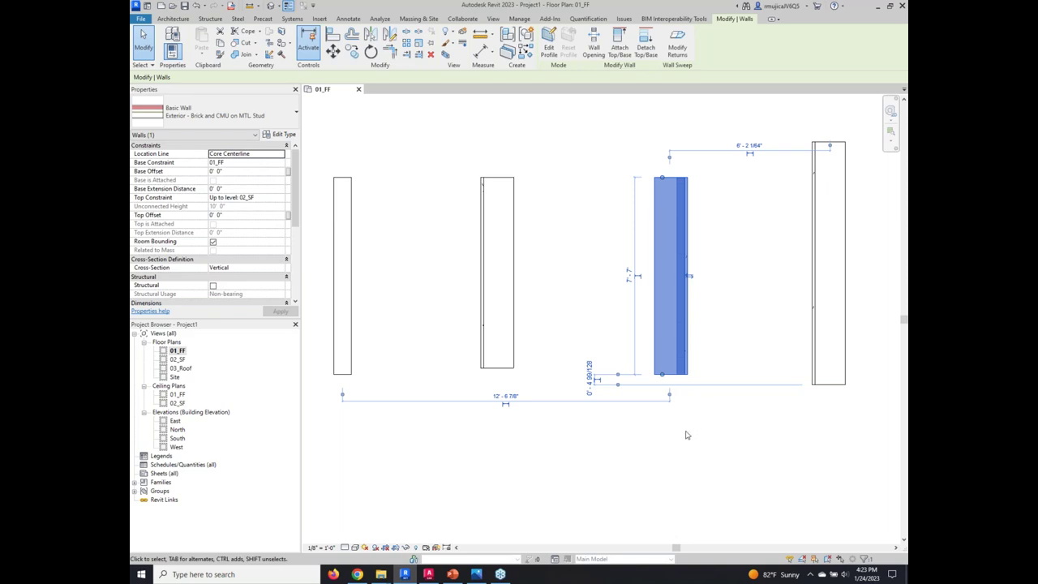
key("space")
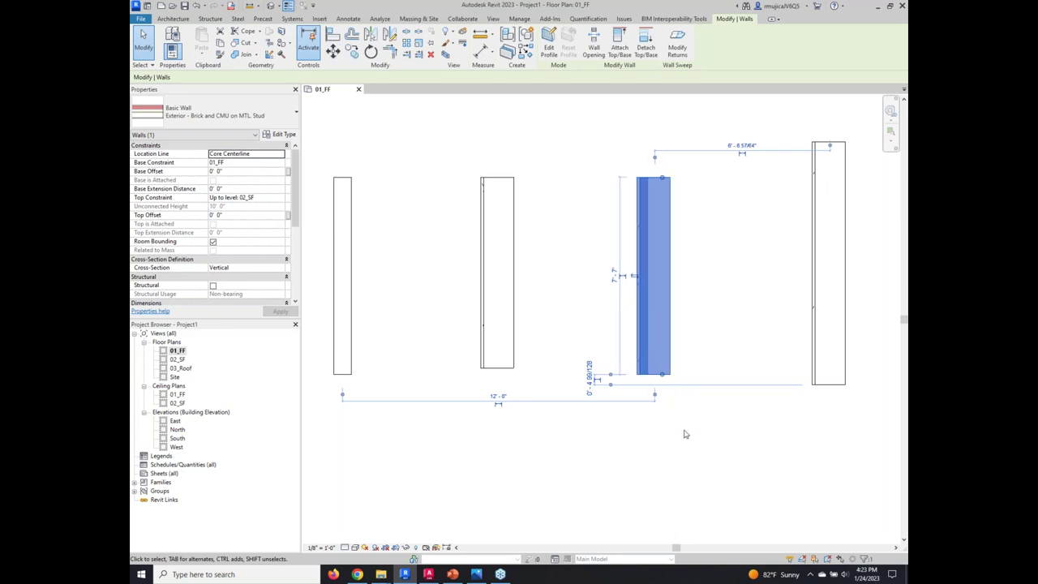
left_click(634, 279)
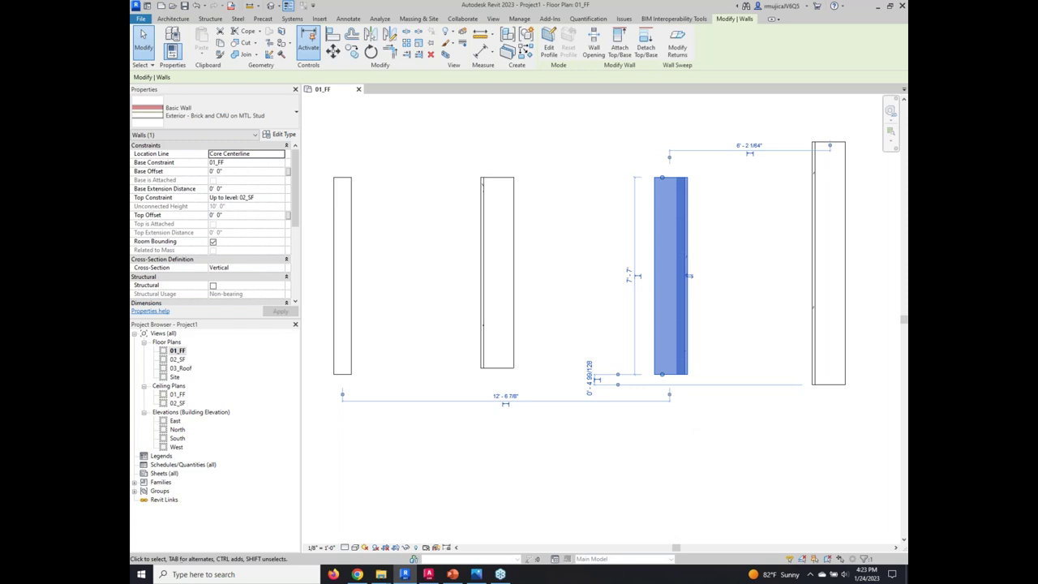
left_click(690, 282)
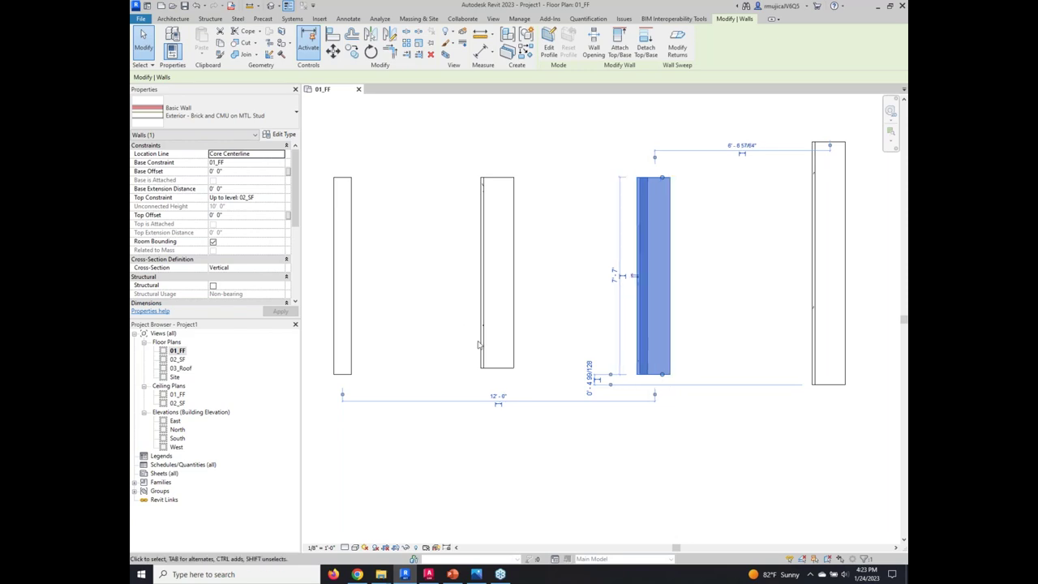
Select the second wall again and flip it about its wall centerline and back.
left_click(491, 370)
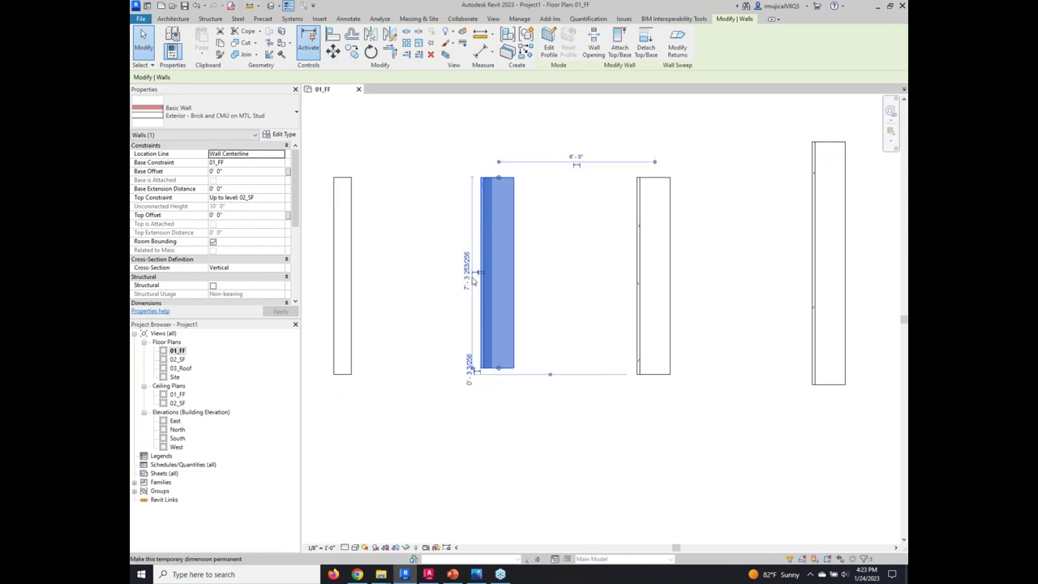
left_click(477, 273)
left_click(518, 276)
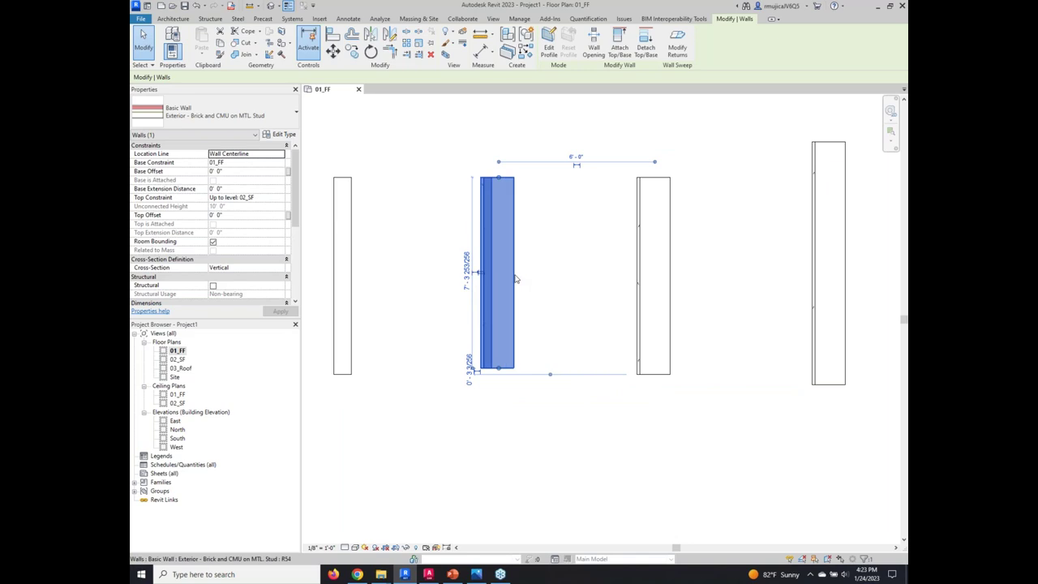
Set the distance between the third wall and the Finish Face: Exterior wall east of it to 6'.
middle_click_drag(775, 358, 662, 360)
scroll(661, 360, "down", 1)
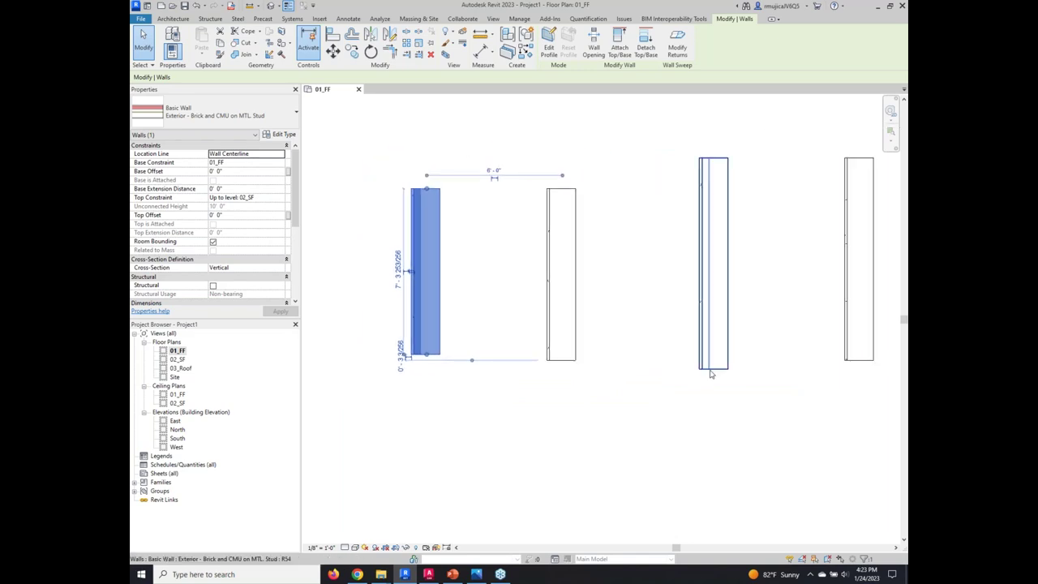
left_click(712, 367)
left_click(647, 380)
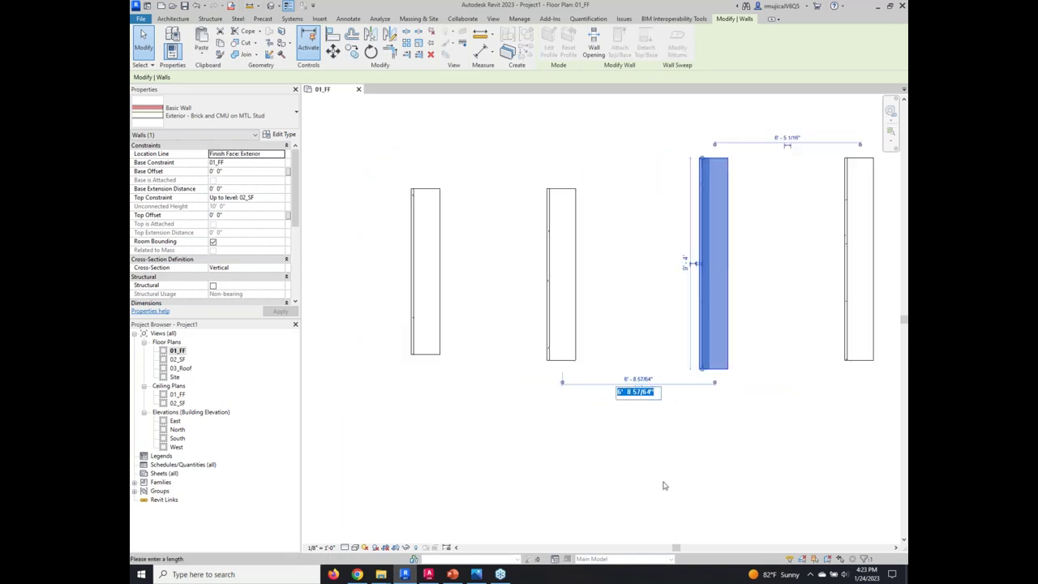
type("6")
key("Return")
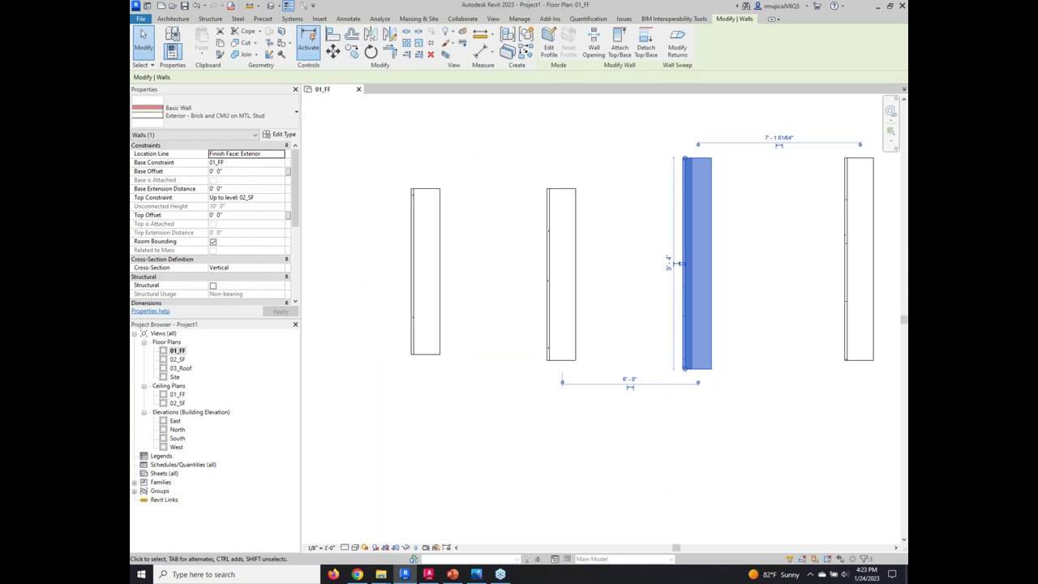
Flip the fourth wall about its exterior finish face and back to its original orientation.
middle_click_drag(748, 478, 668, 496)
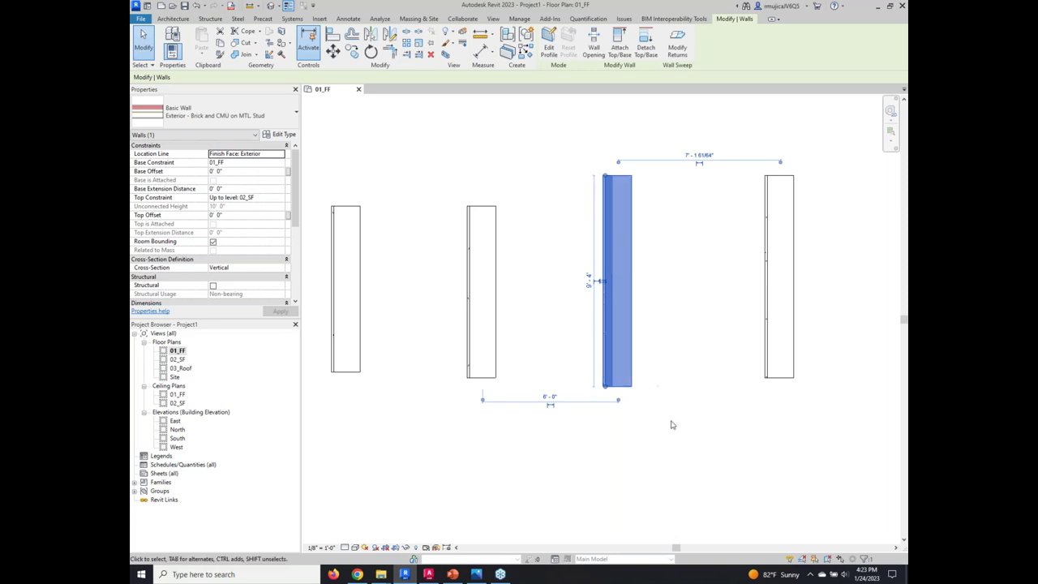
key("space")
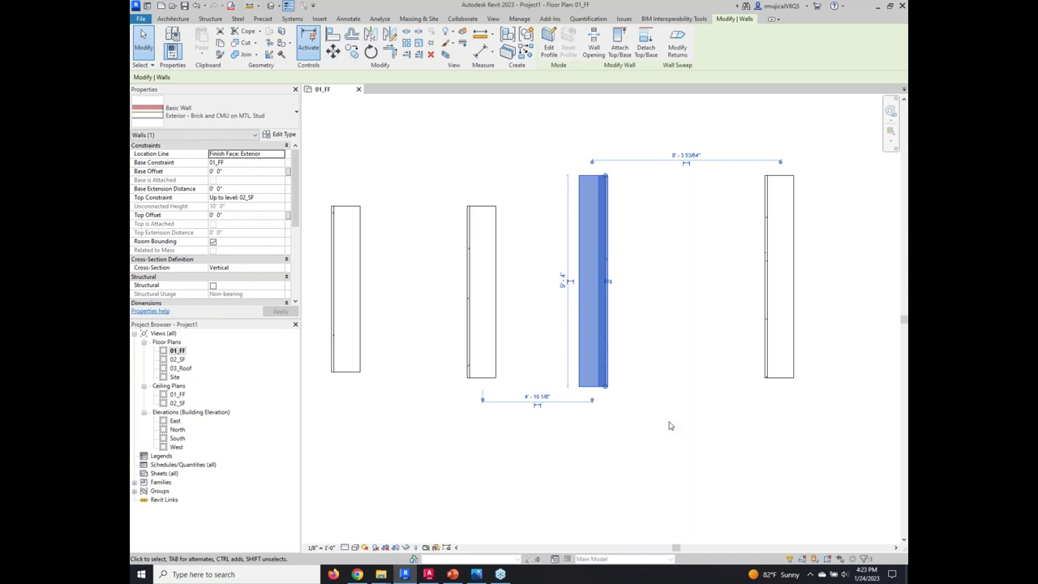
key("space")
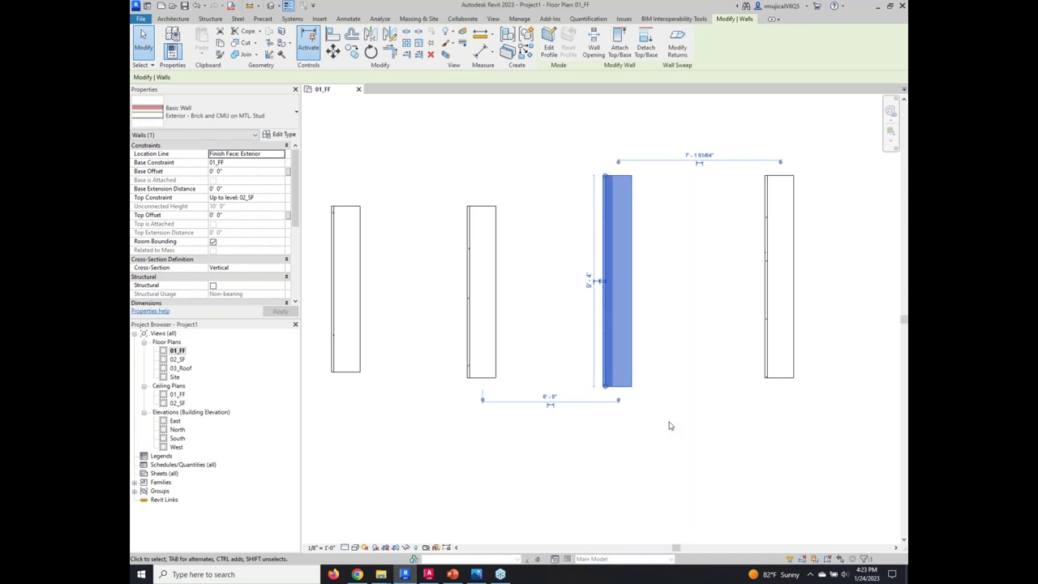
Set the distance between the fourth wall and the easternmost Finish Face: Interior wall to 7'.
left_click(772, 388)
left_click(699, 388)
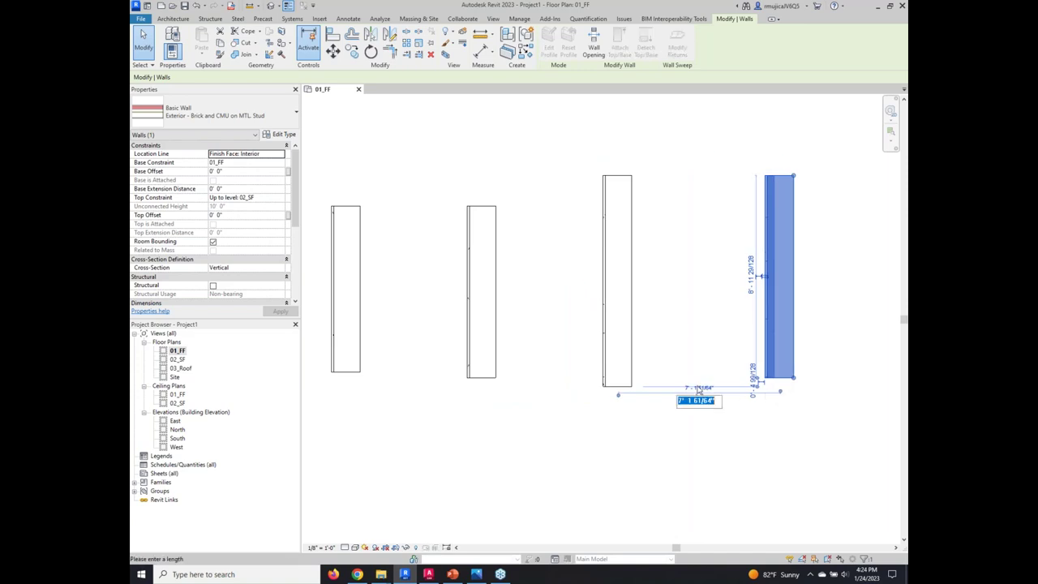
type("78")
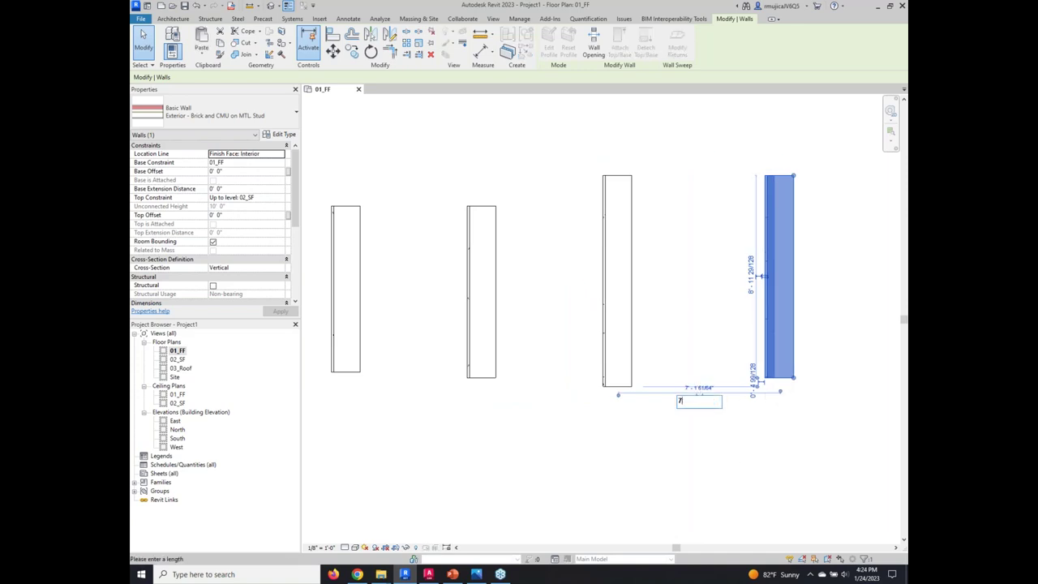
key("Return")
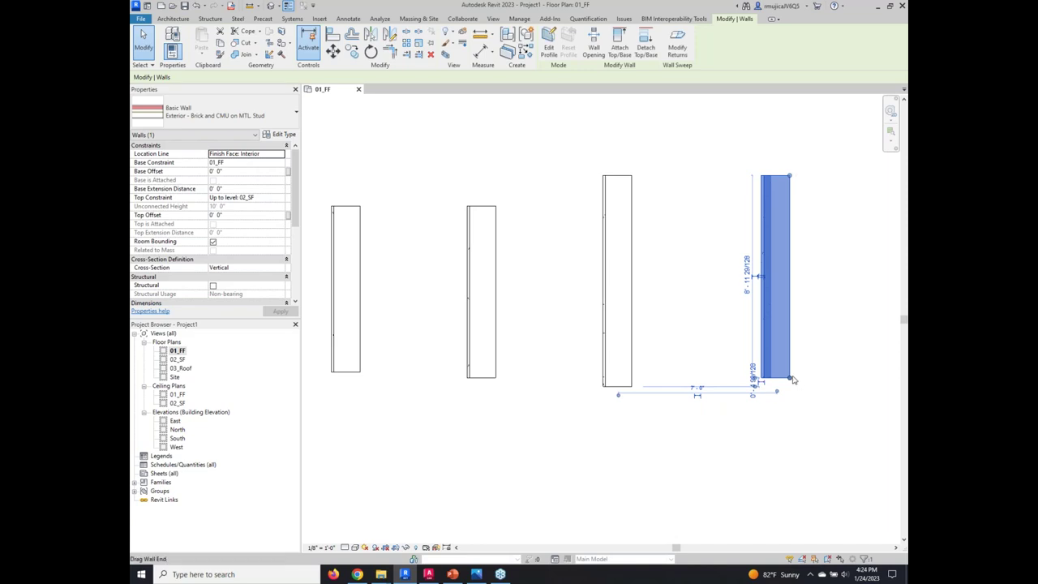
middle_click_drag(776, 434, 633, 450)
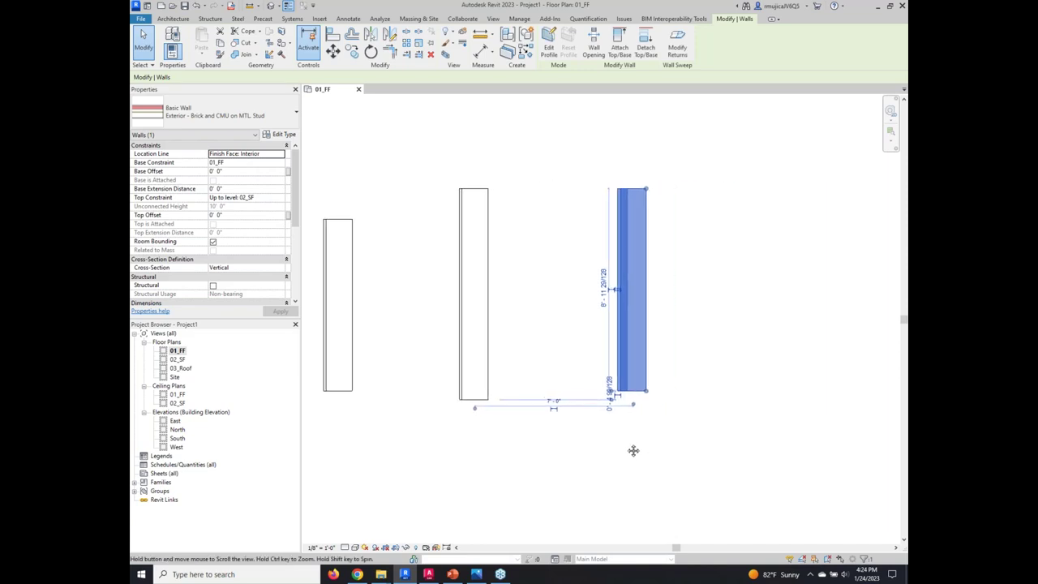
Flip the easternmost wall about its interior finish face and clear the selection.
left_click(618, 290)
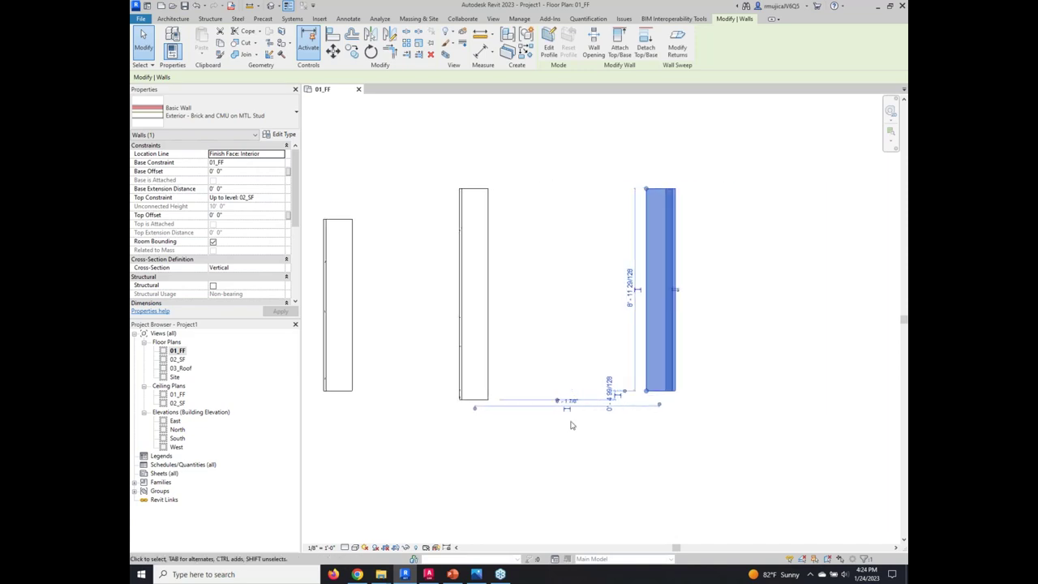
scroll(568, 418, "up", 2)
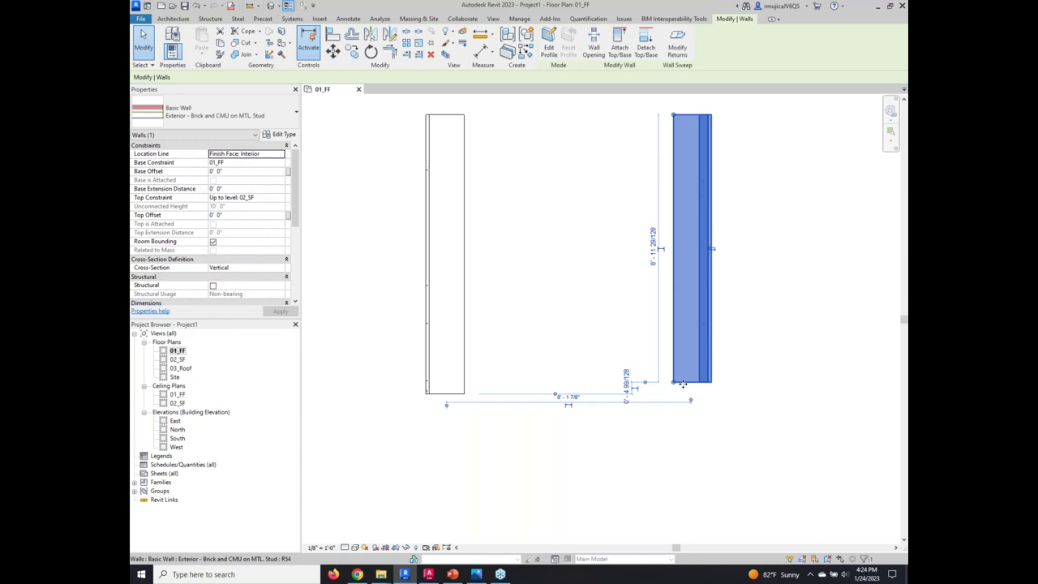
scroll(682, 383, "down", 4)
middle_click_drag(507, 447, 542, 450)
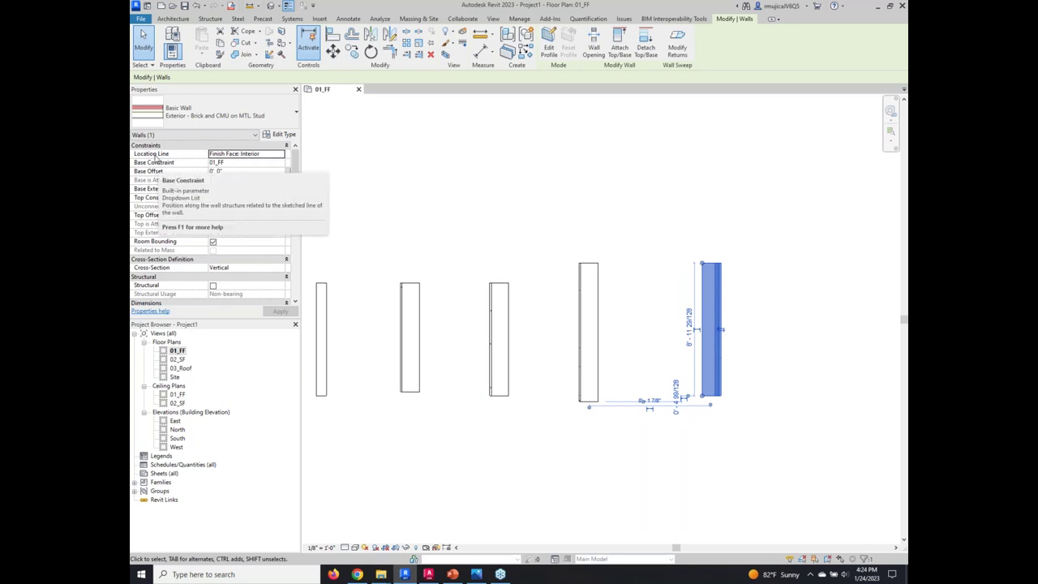
left_click(417, 428)
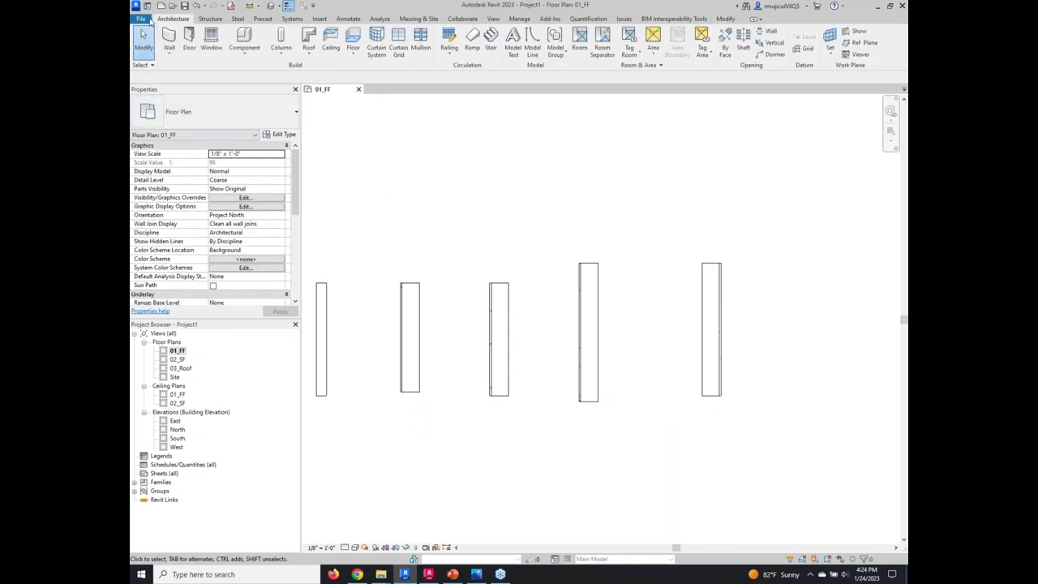
Open the Commercial Building project and then the Creating Groups project from the recent files.
left_click(147, 6)
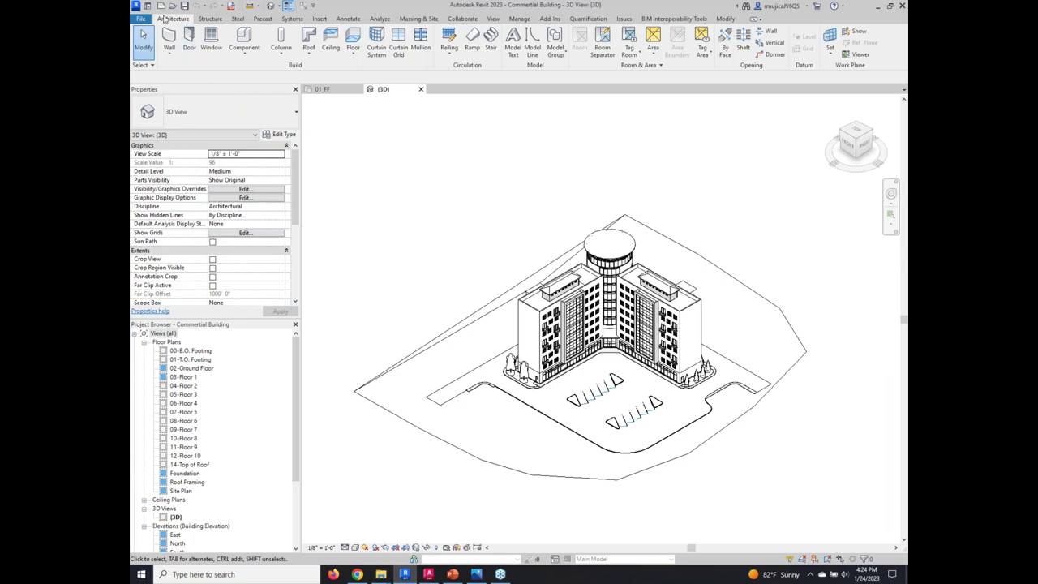
left_click(147, 7)
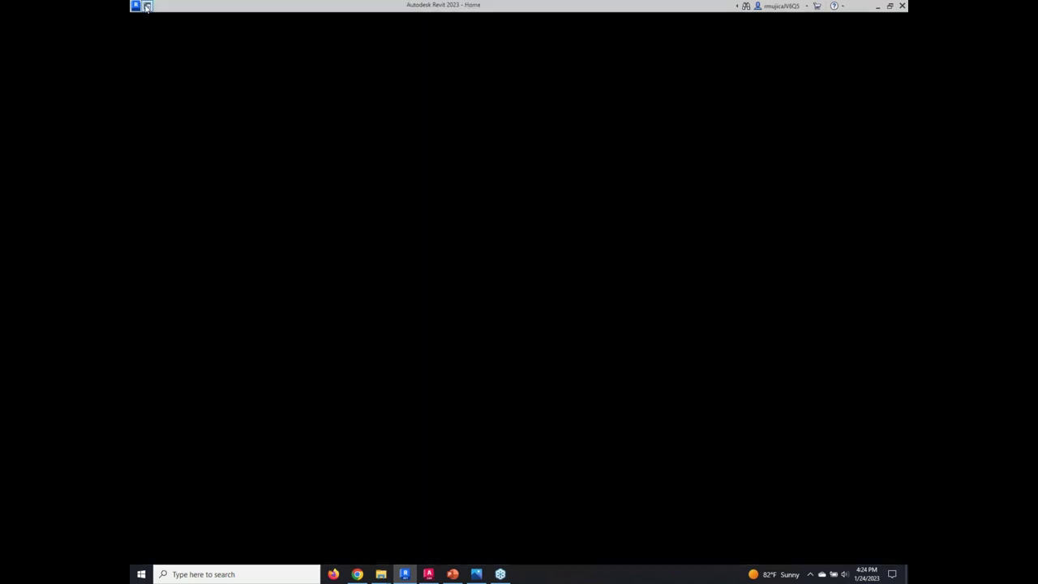
left_click(591, 170)
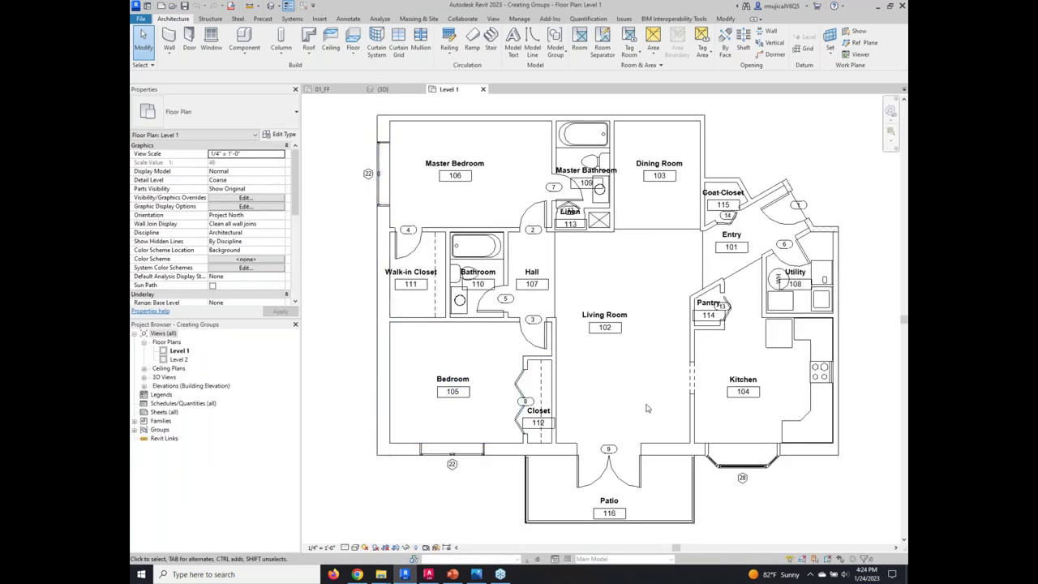
scroll(647, 408, "down", 1)
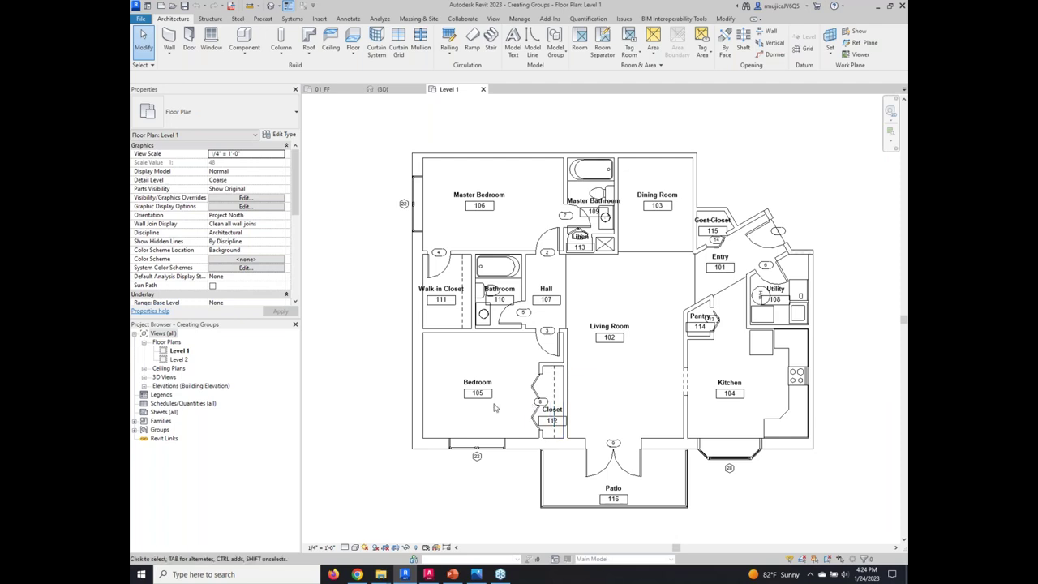
Add an aligned dimension across Bedroom 105 between wall faces, from the west exterior wall to the closet wall.
left_click(417, 369)
left_click(390, 369)
left_click(348, 18)
left_click(168, 41)
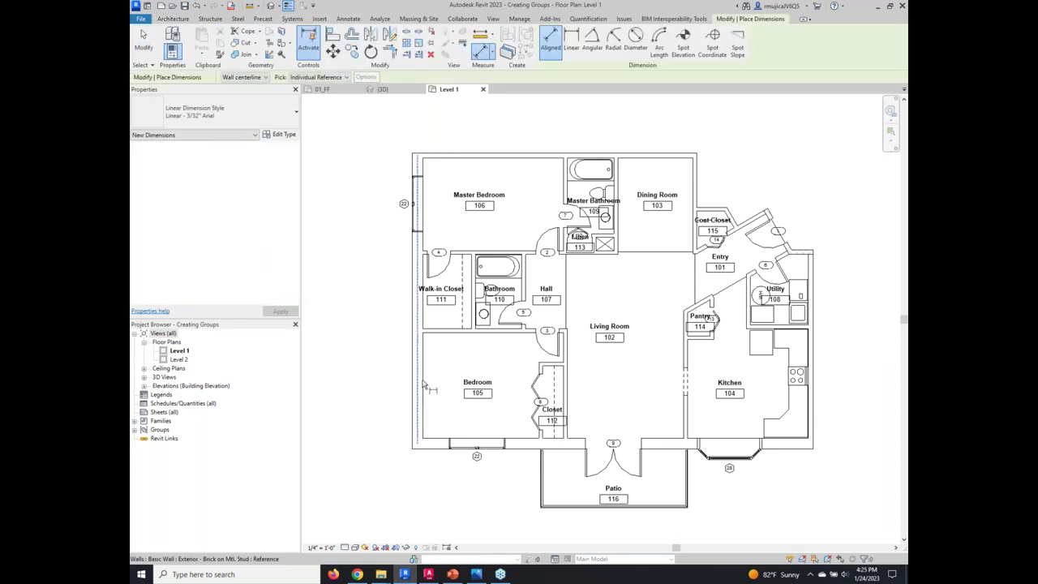
left_click(245, 77)
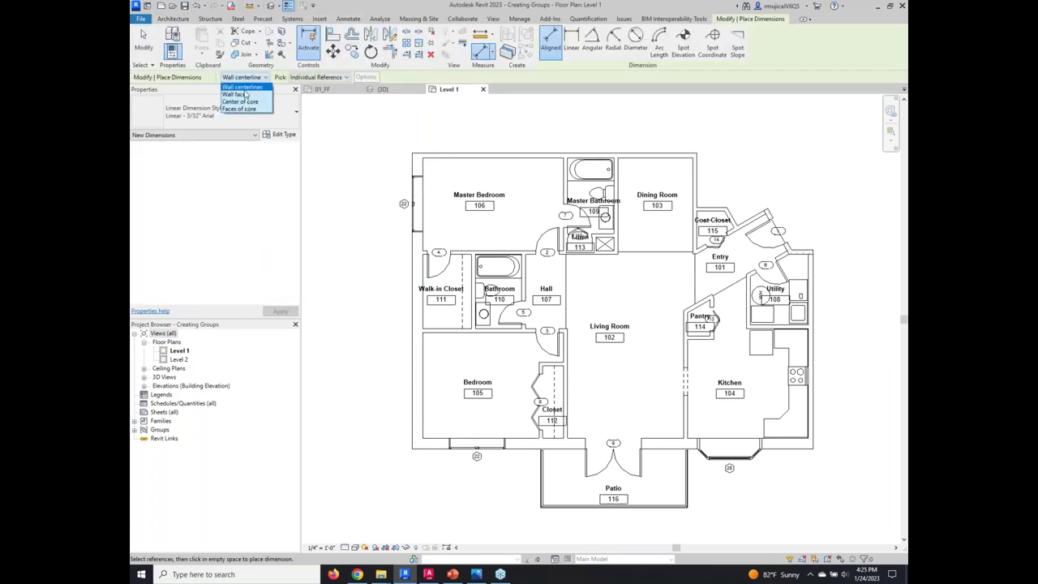
left_click(241, 94)
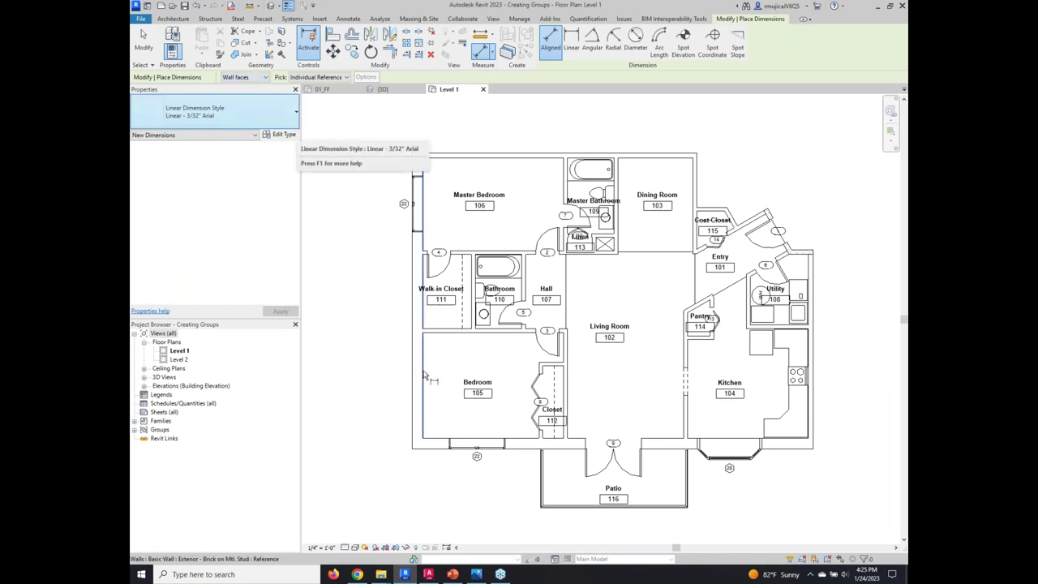
left_click(422, 369)
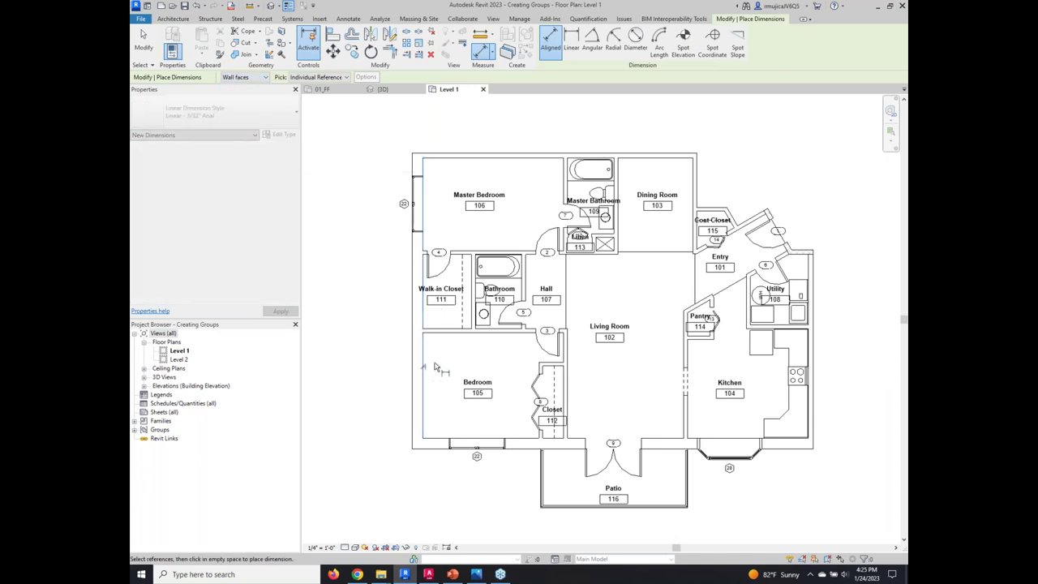
left_click(540, 370)
right_click(357, 352)
right_click(359, 354)
right_click(362, 355)
left_click(364, 355)
Flip the west exterior wall about its wall centerline and back, then clear the selection.
scroll(394, 365, "up", 3)
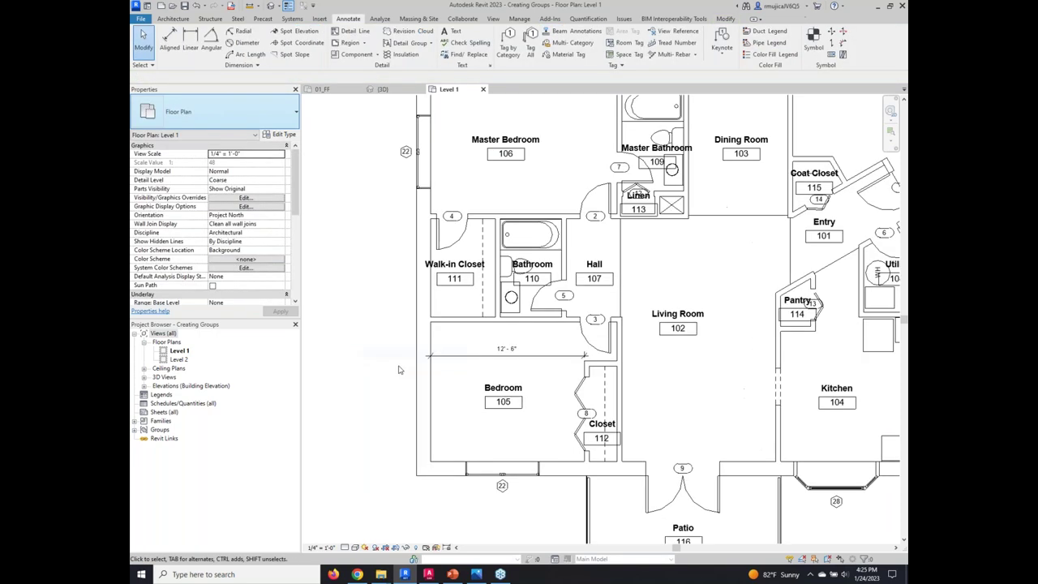
left_click(428, 403)
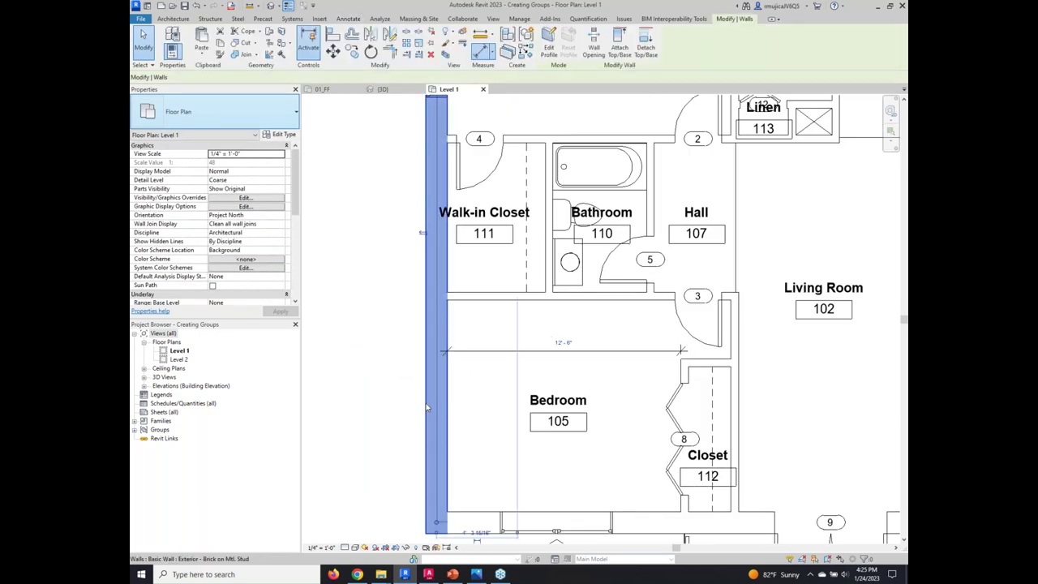
left_click(422, 235)
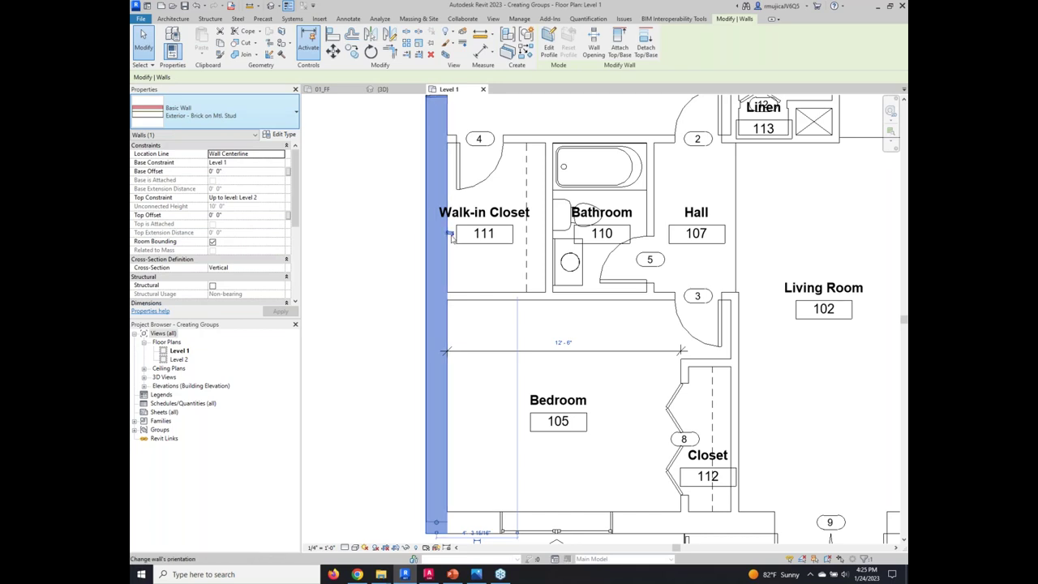
left_click(449, 236)
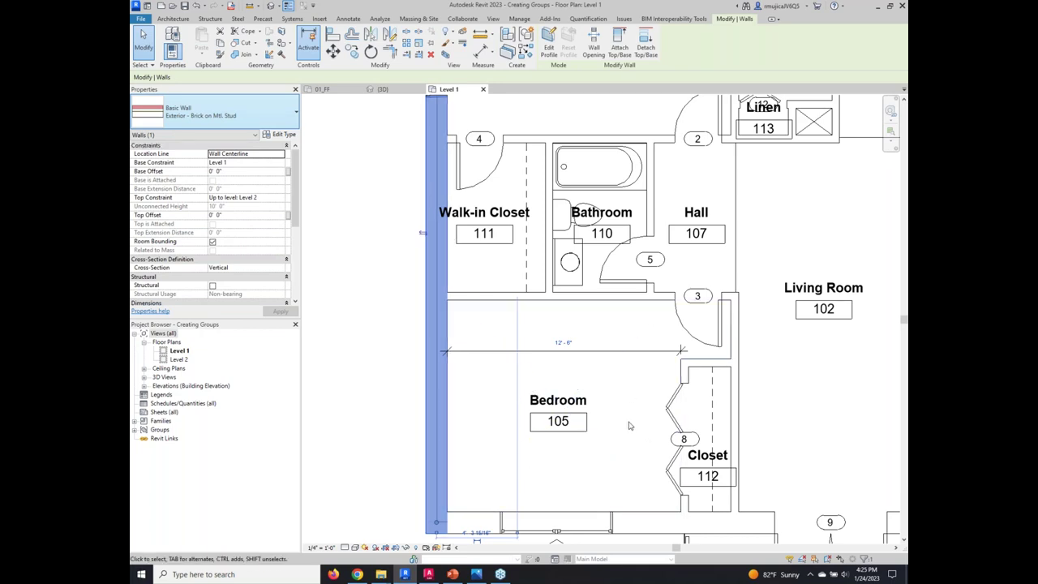
left_click(598, 449)
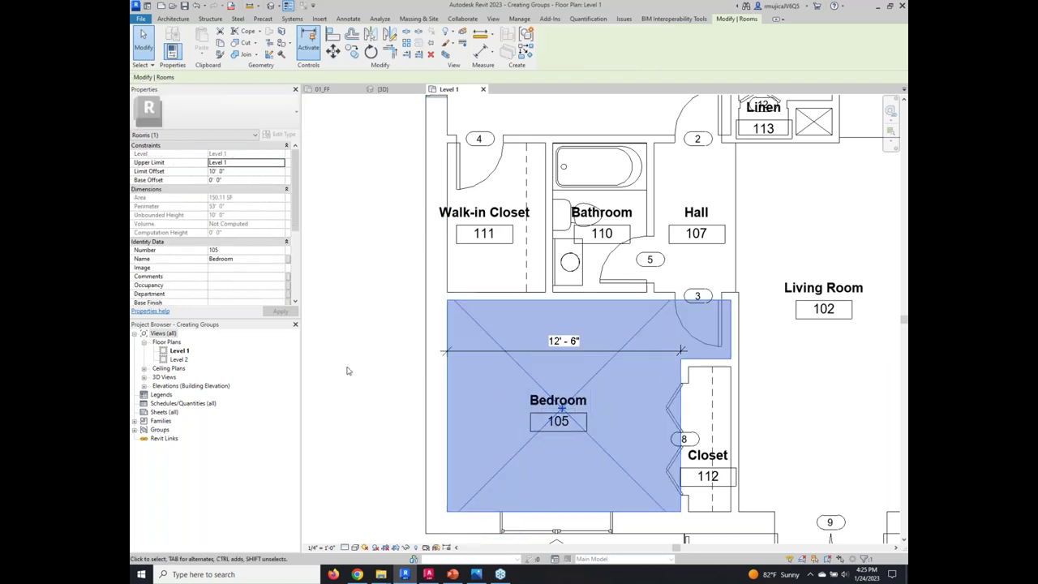
scroll(535, 485, "down", 1)
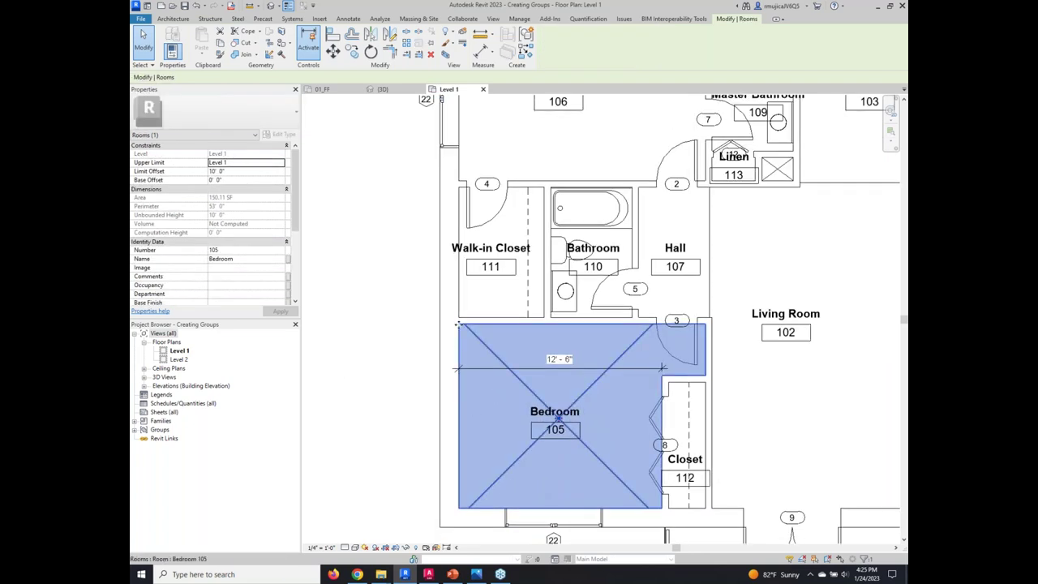
left_click(371, 382)
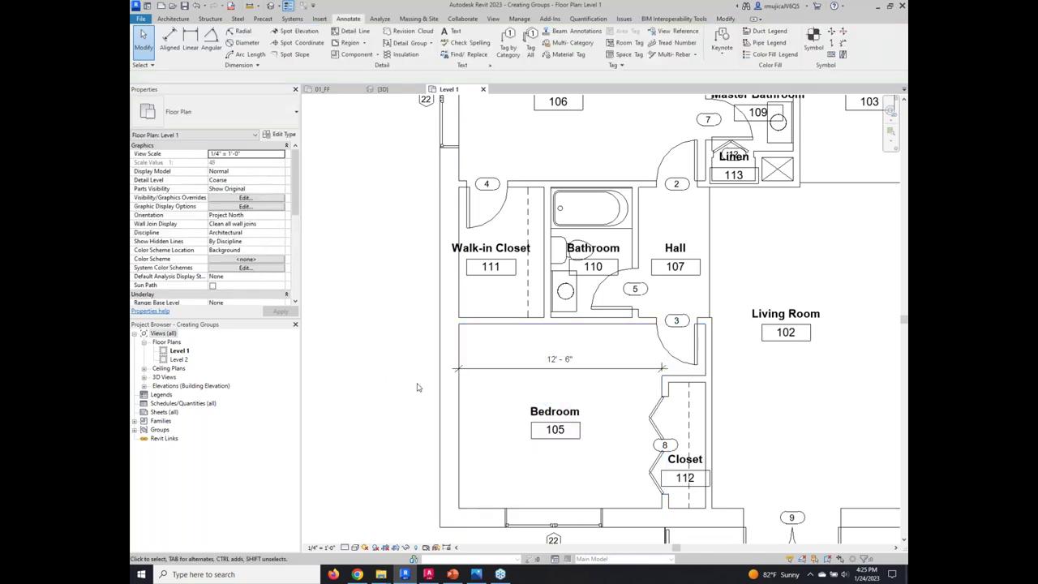
Change the west exterior wall's location line to Finish Face: Exterior.
left_click(442, 389)
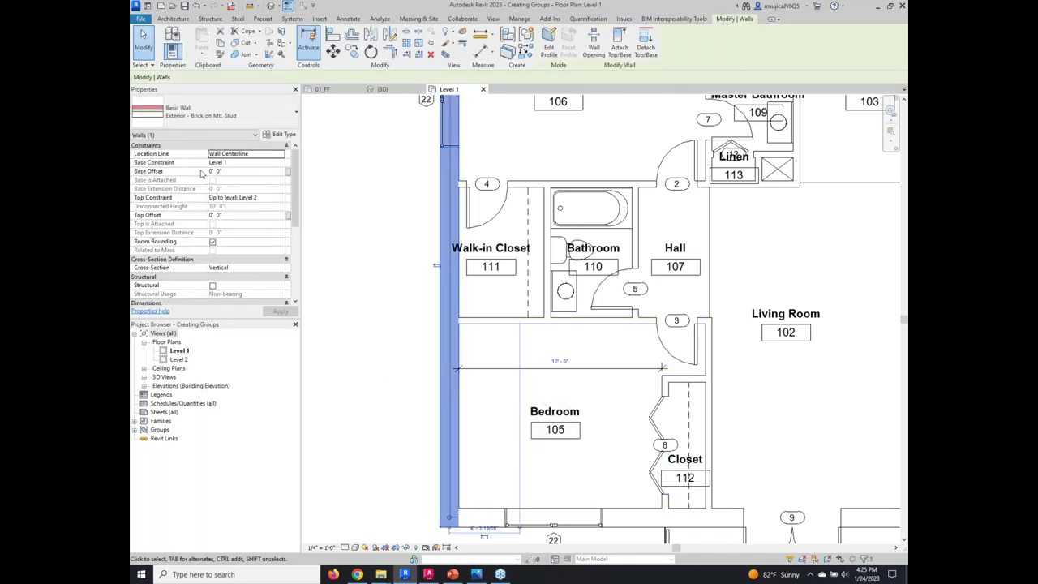
scroll(381, 298, "down", 3)
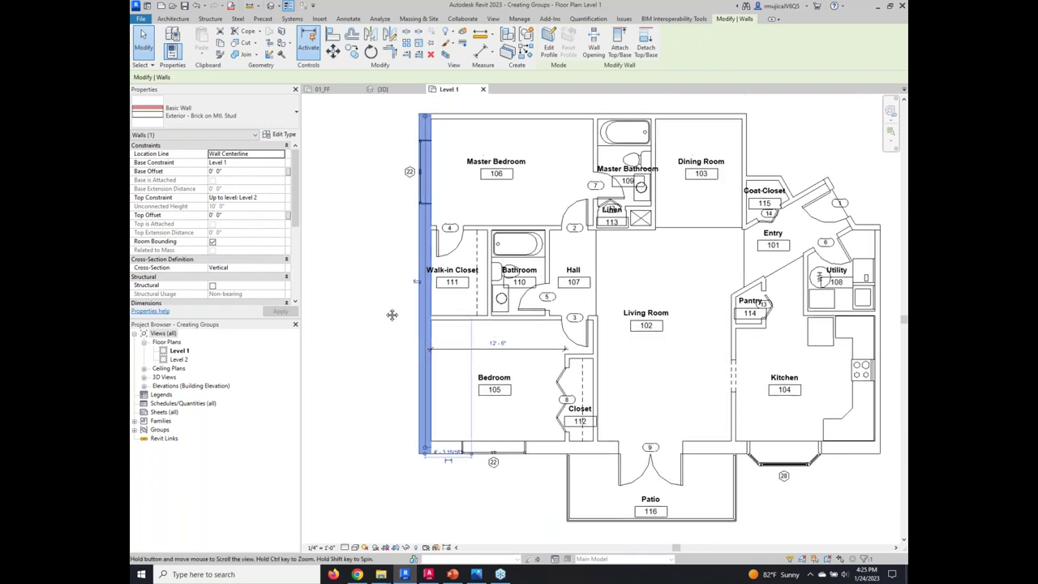
middle_click_drag(392, 311, 384, 338)
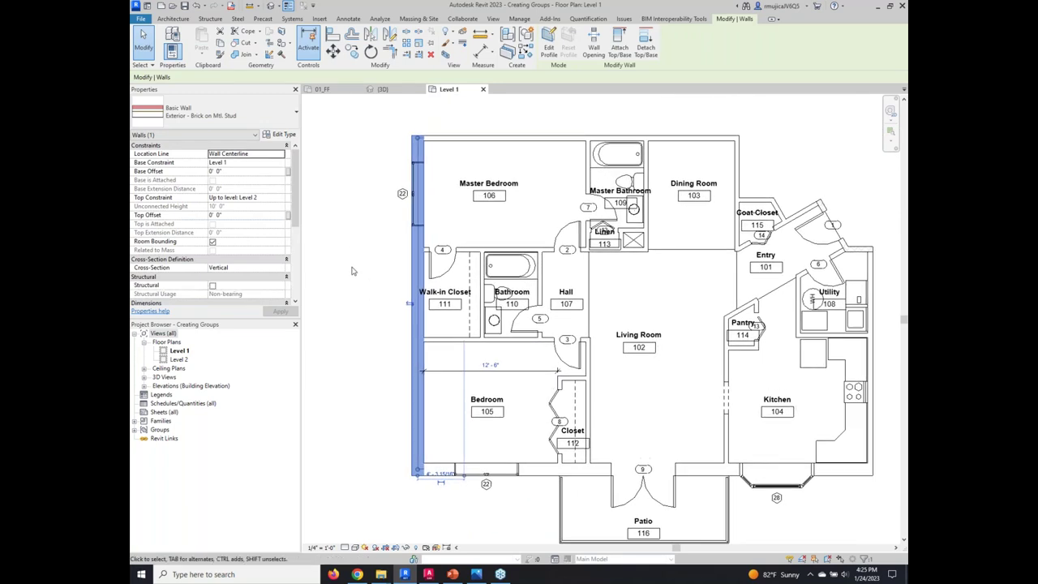
left_click(281, 155)
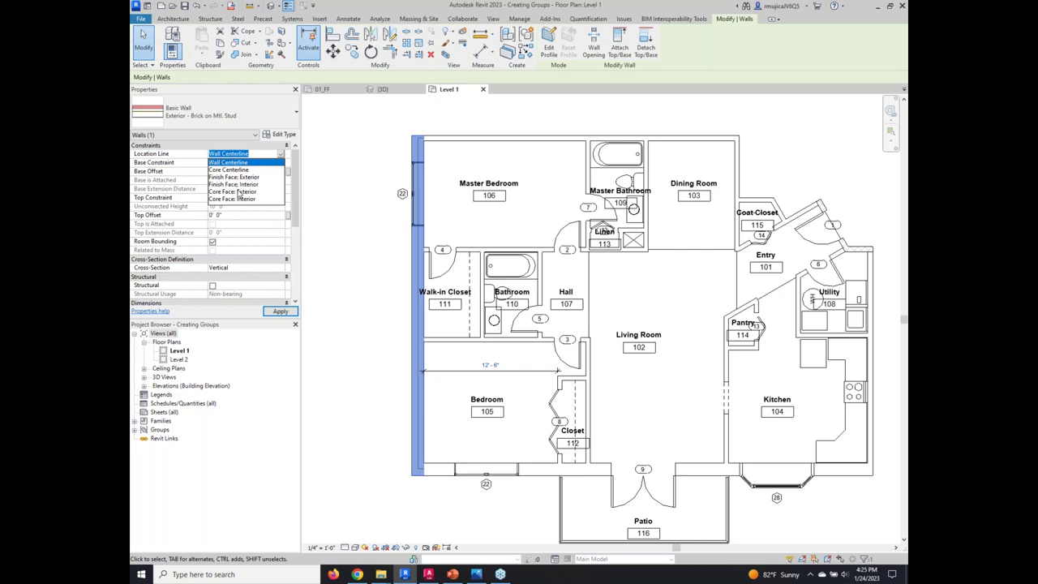
left_click(241, 177)
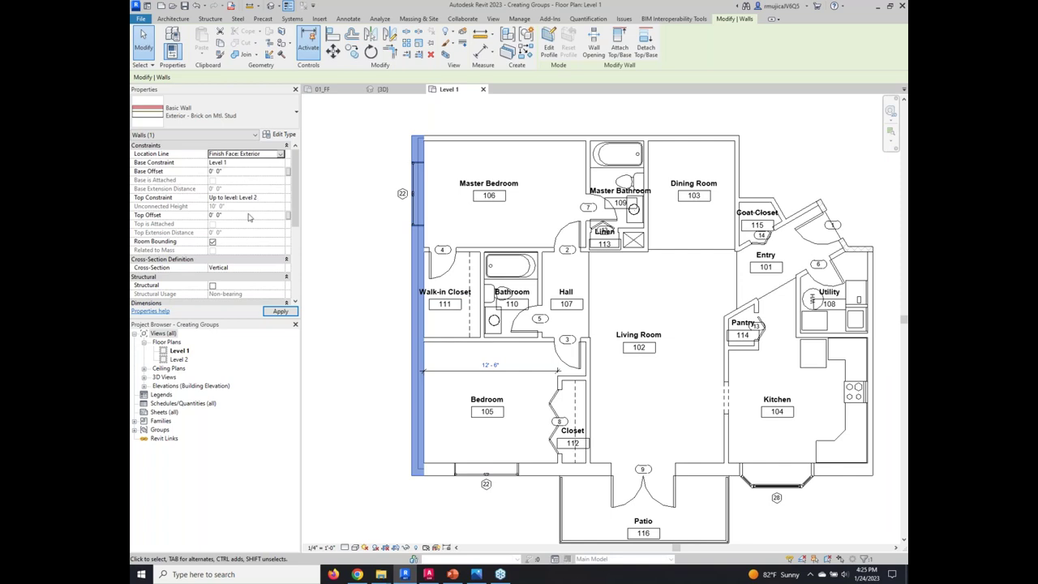
left_click(280, 311)
left_click(346, 354)
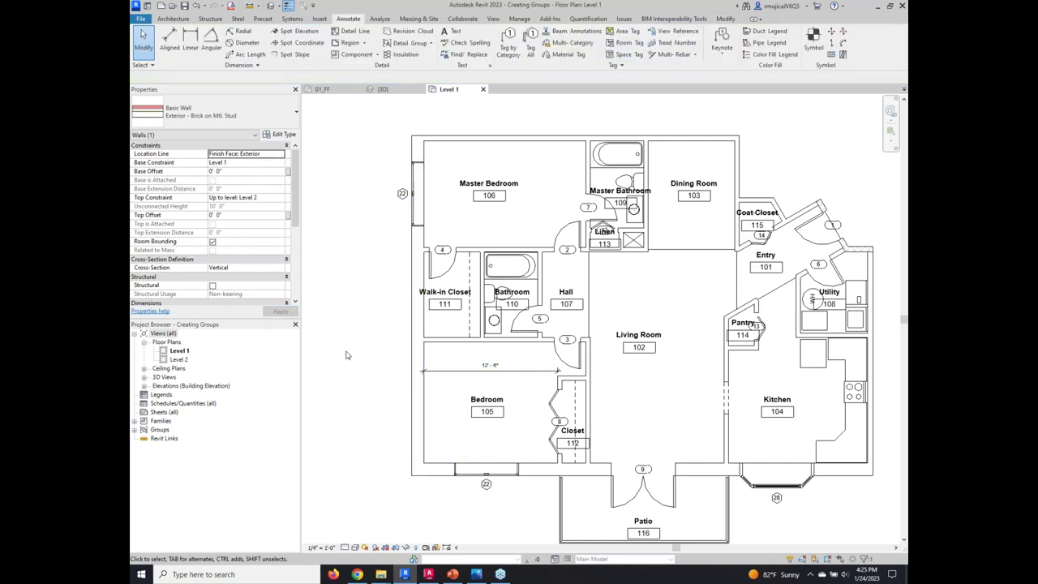
Flip the west exterior wall about its exterior finish face and back to its original orientation.
left_click(413, 445)
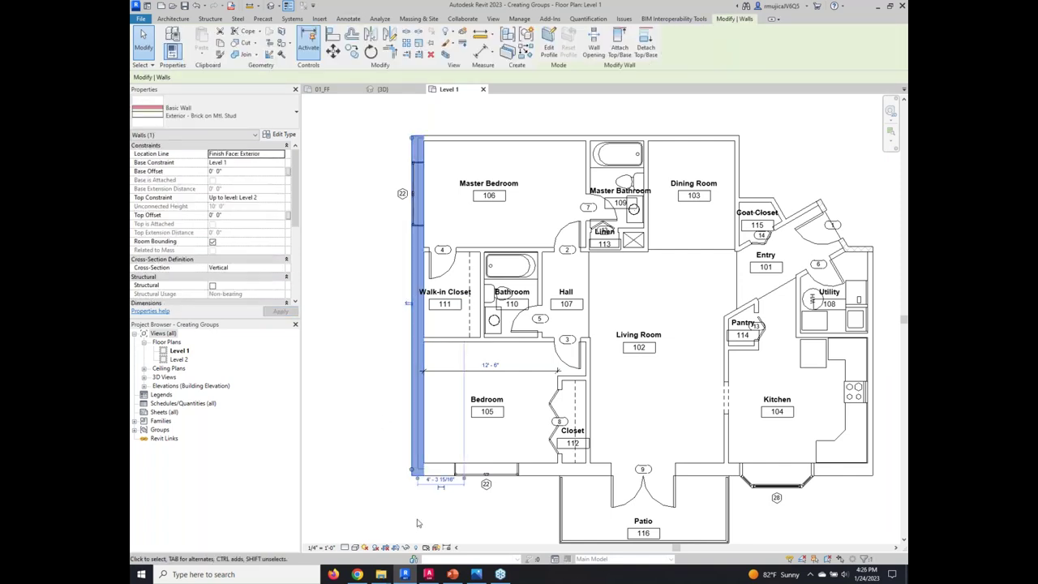
left_click(408, 306)
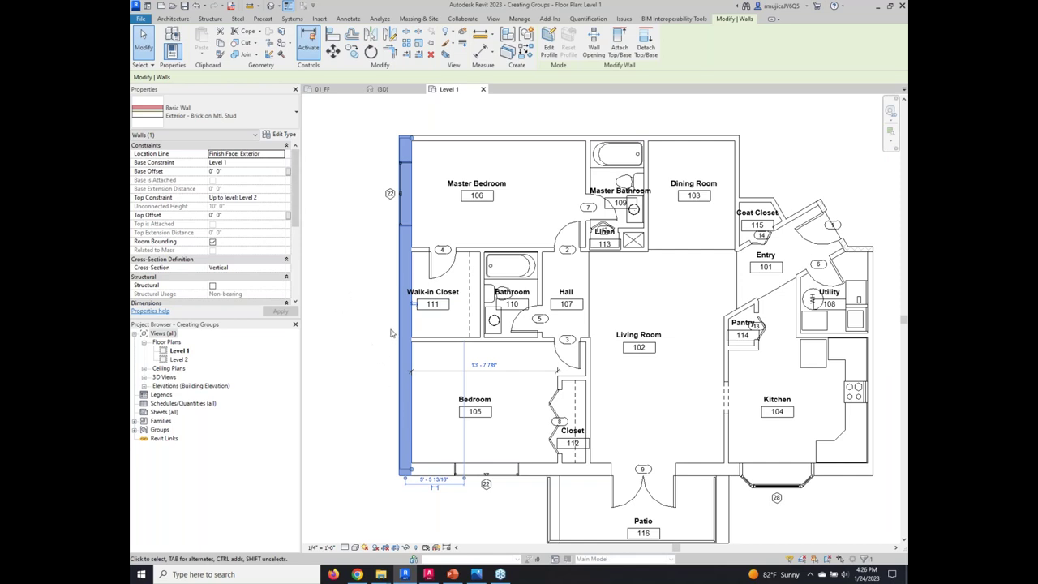
left_click(414, 306)
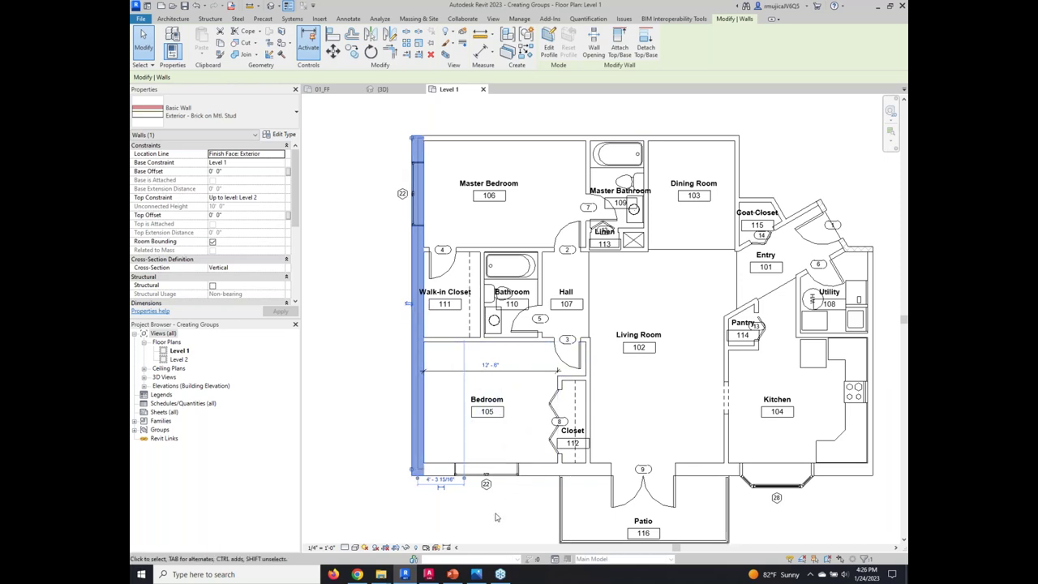
Select the long south exterior wall along the patio and examine its location line.
left_click(541, 477)
middle_click_drag(532, 501, 424, 460)
scroll(423, 461, "down", 1)
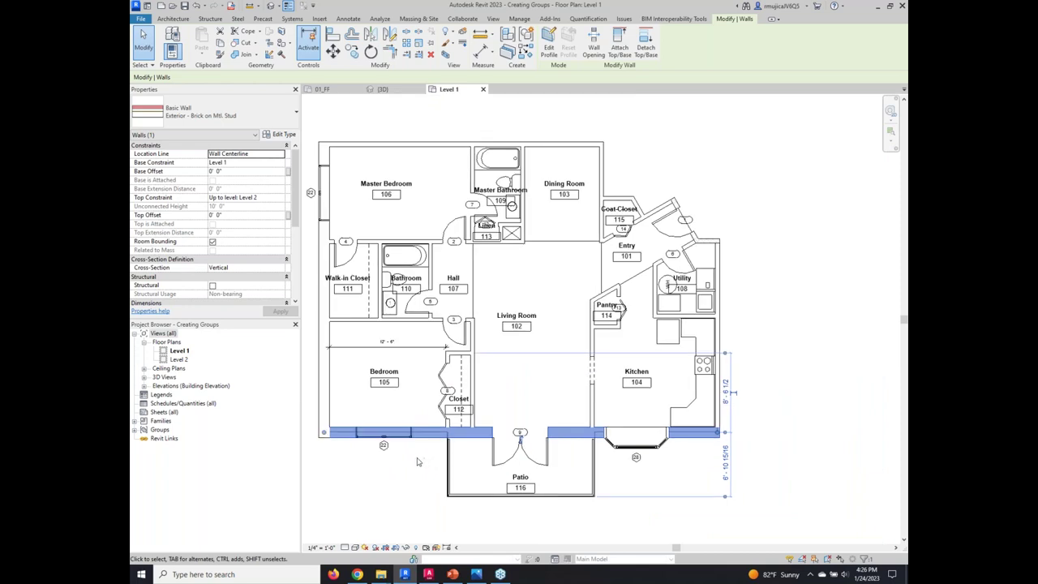
middle_click_drag(420, 461, 465, 476)
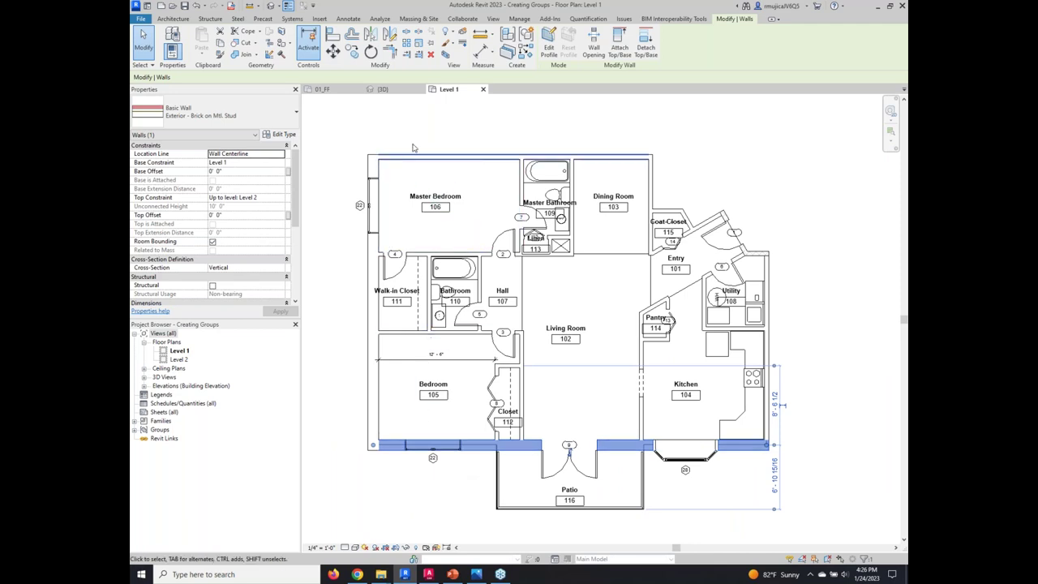
Open the 02-Ground Floor plan of the Commercial Building project and inspect the storefront wall and south partition of Office # 4.
left_click(395, 93)
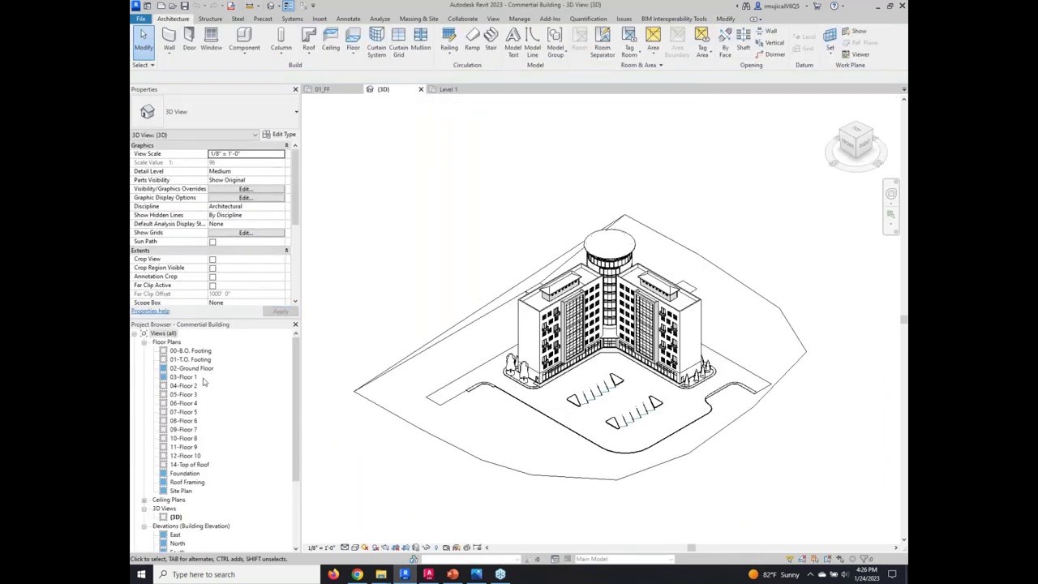
double_click(195, 369)
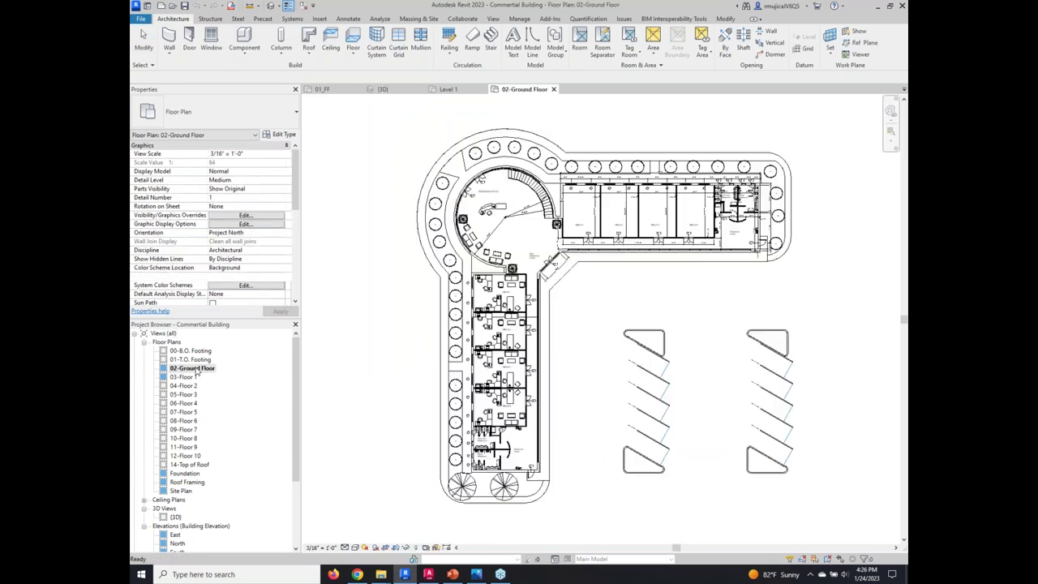
scroll(471, 428, "up", 8)
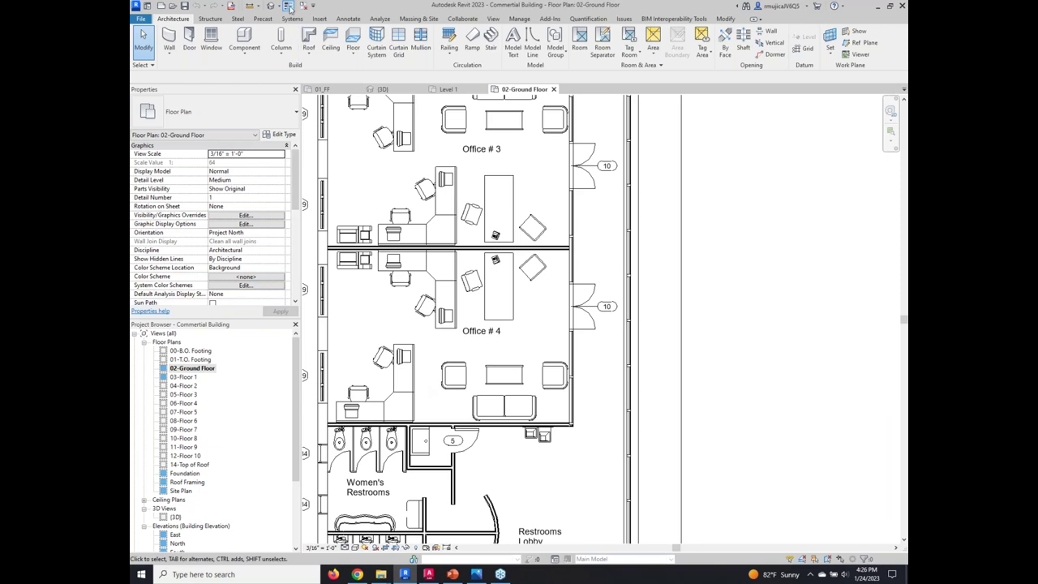
left_click(570, 409)
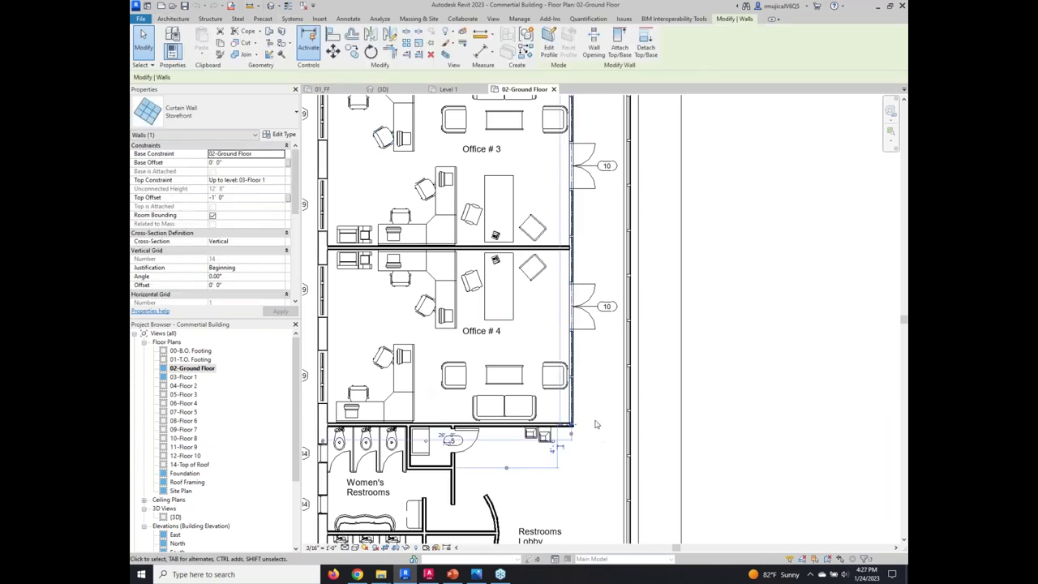
left_click(521, 427)
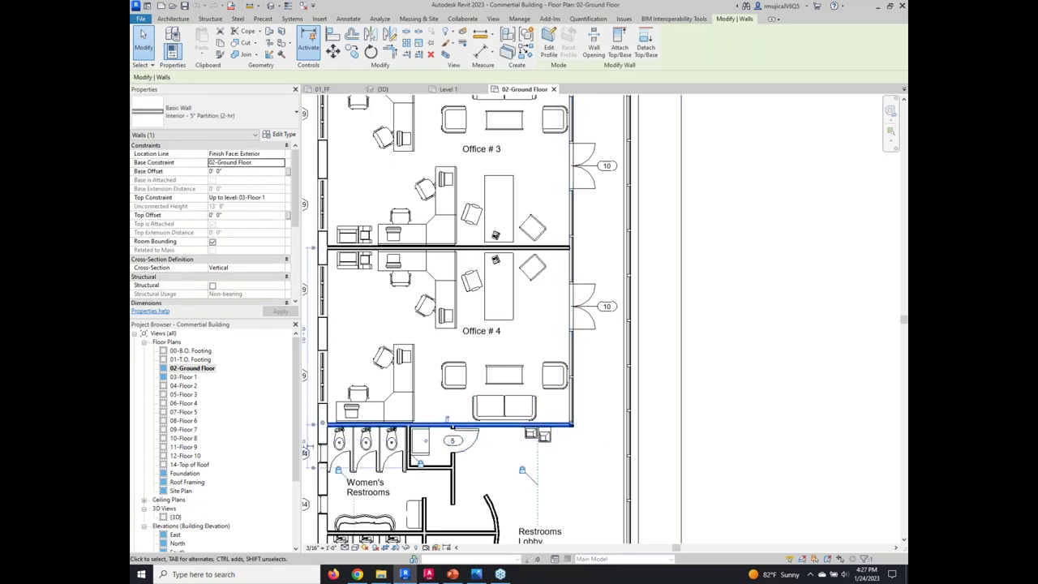
Compare the location lines of the Office # 4 south partition and the west, south and east exterior walls in the ground floor plan.
scroll(499, 443, "up", 3)
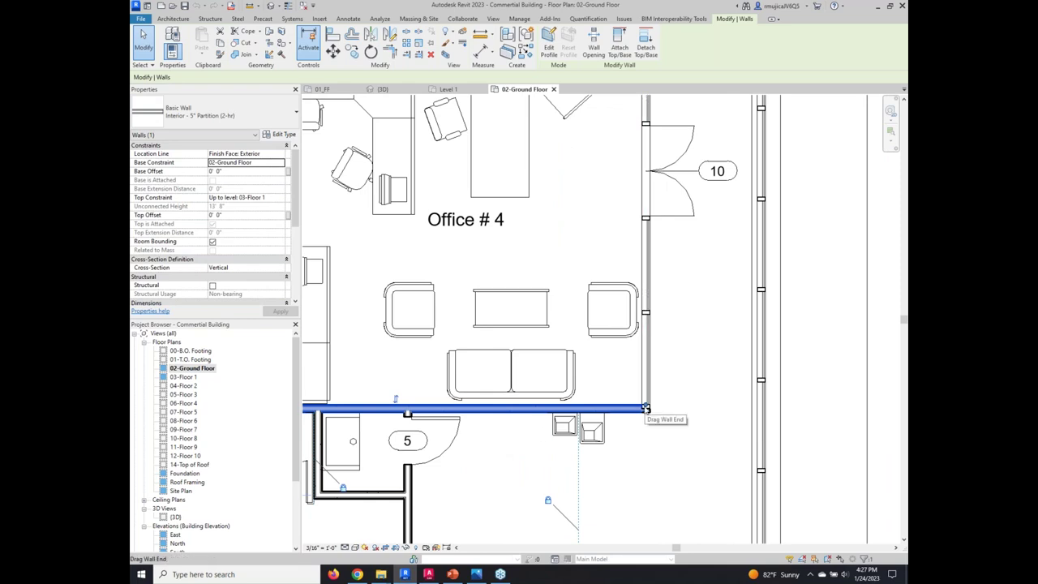
scroll(453, 419, "left", 5)
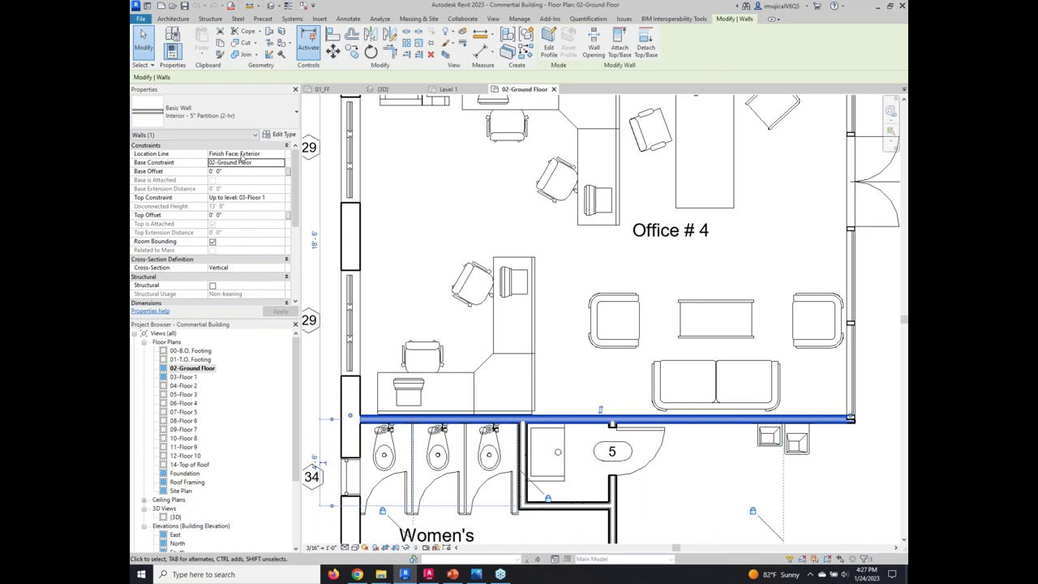
left_click(343, 247)
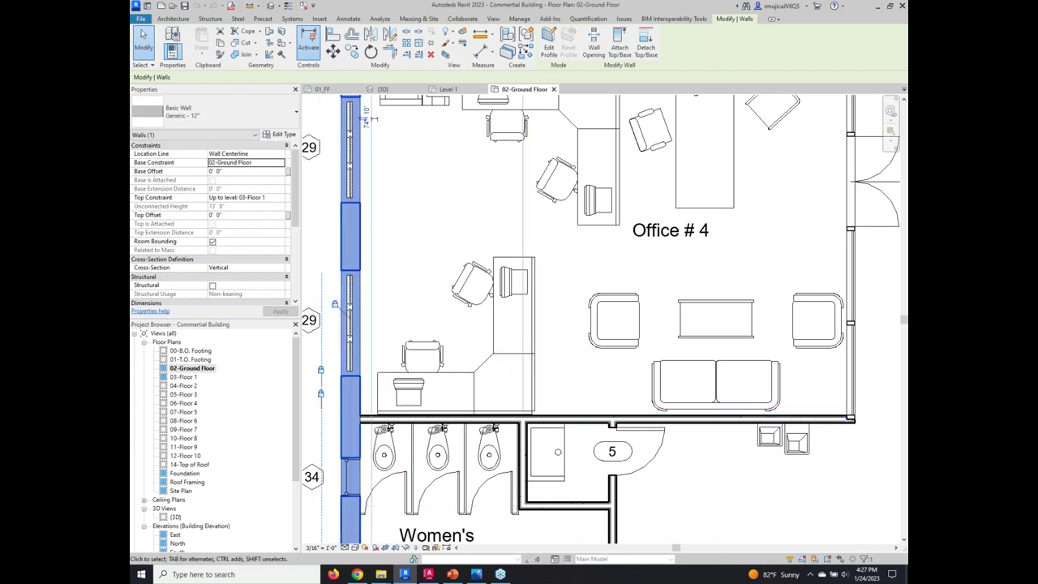
scroll(375, 327, "down", 5)
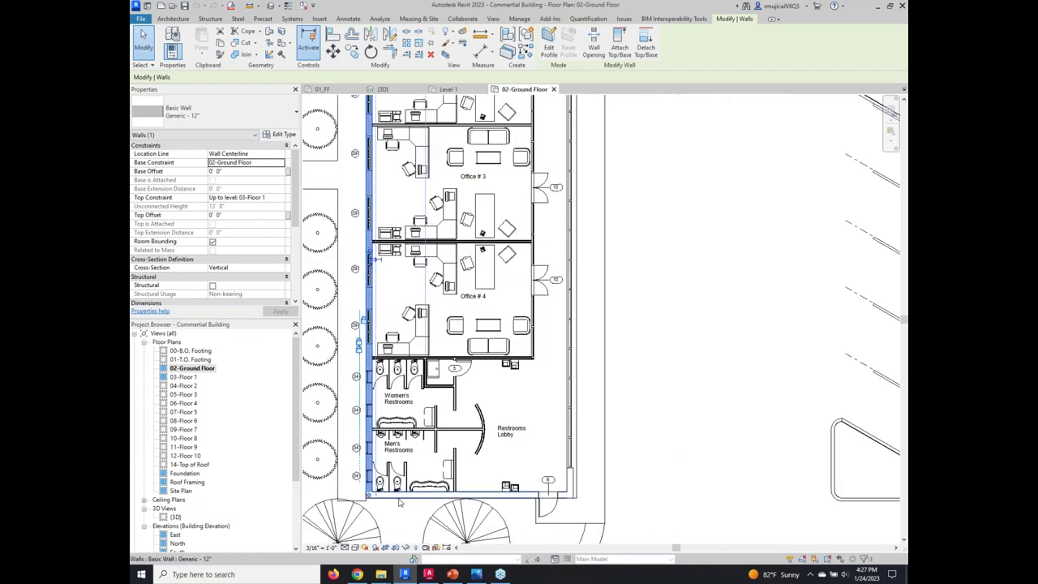
left_click(443, 496)
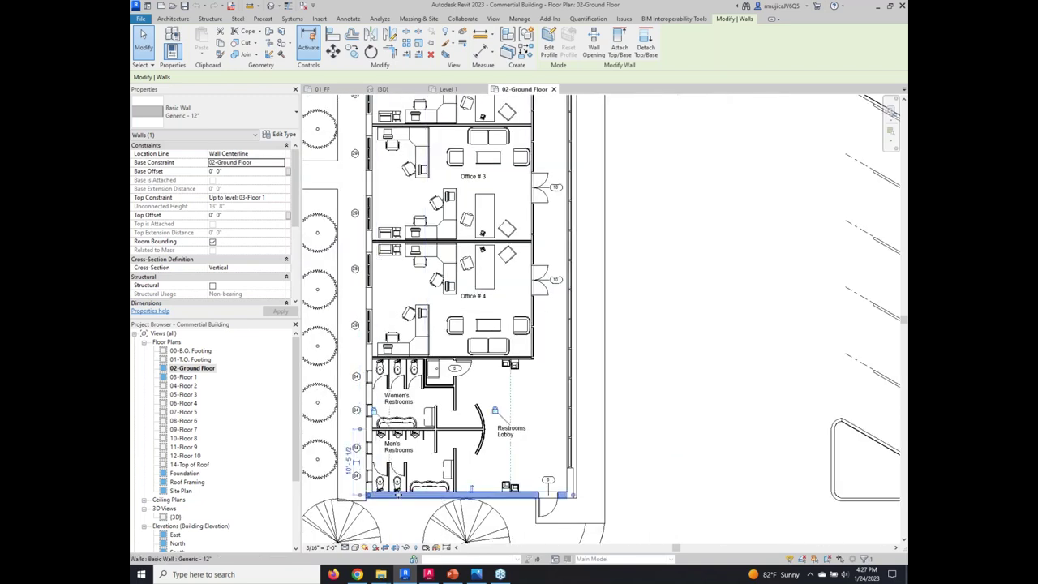
left_click(570, 482)
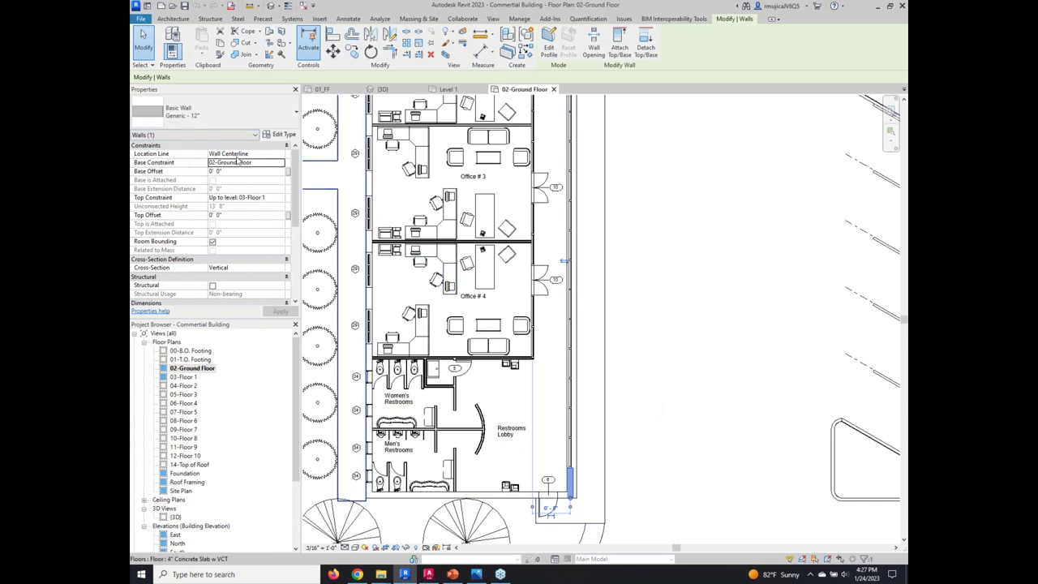
Examine the constraints of the partition between the restrooms and of the storefront curtain wall beside Office # 4.
left_click(463, 430)
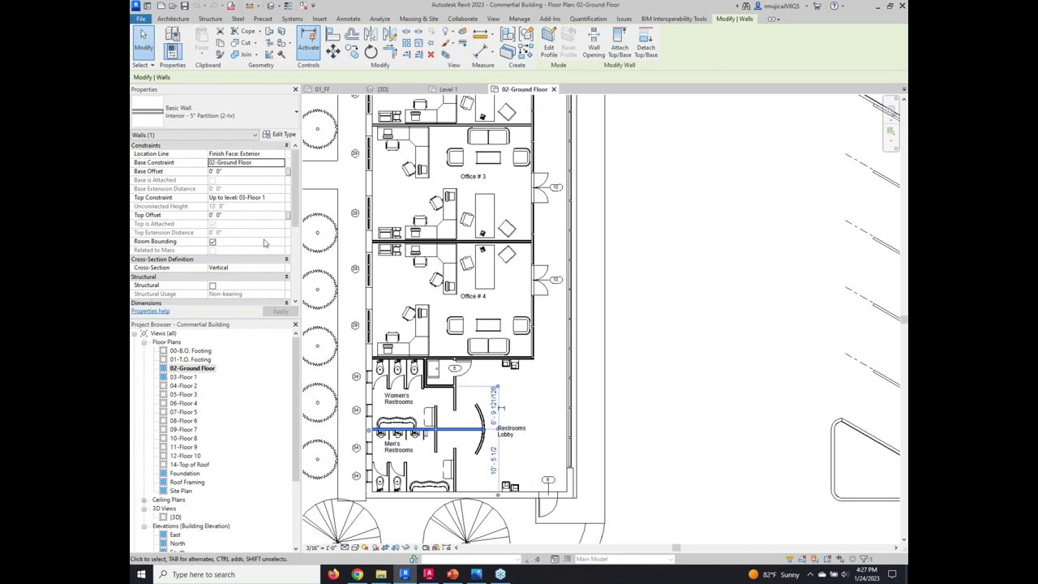
left_click(641, 373)
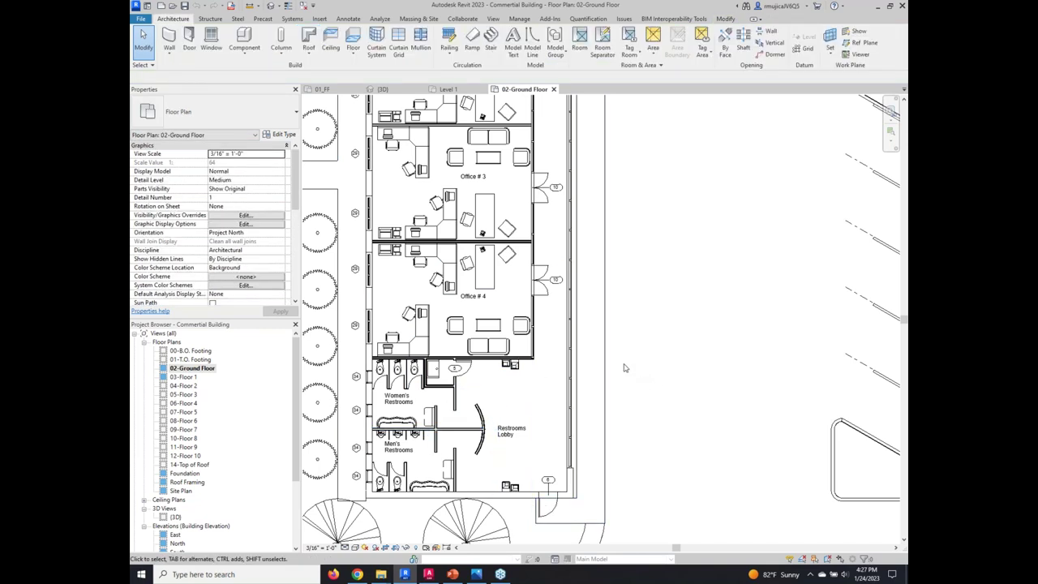
scroll(536, 321, "up", 3)
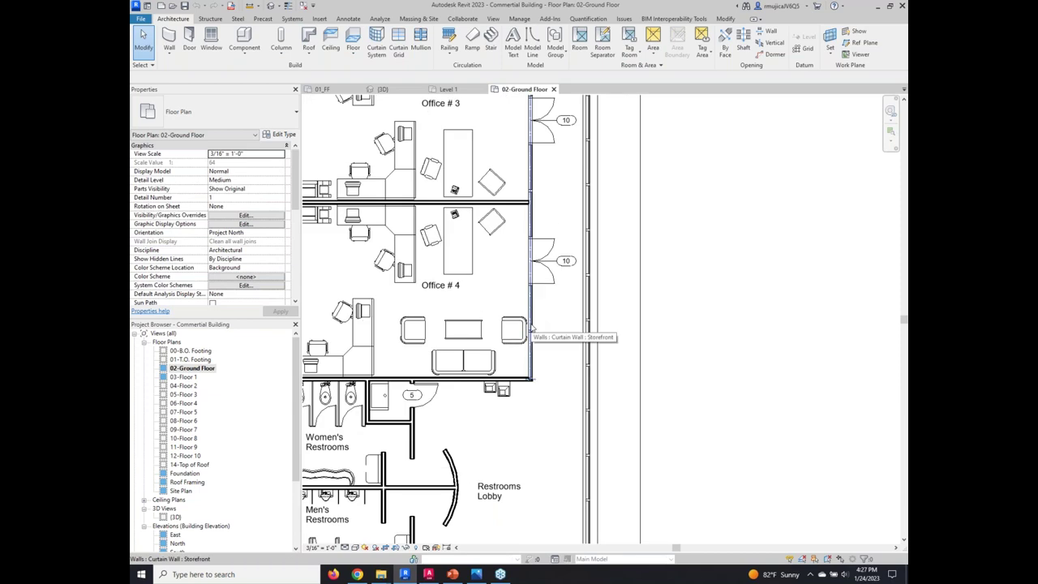
left_click(532, 328)
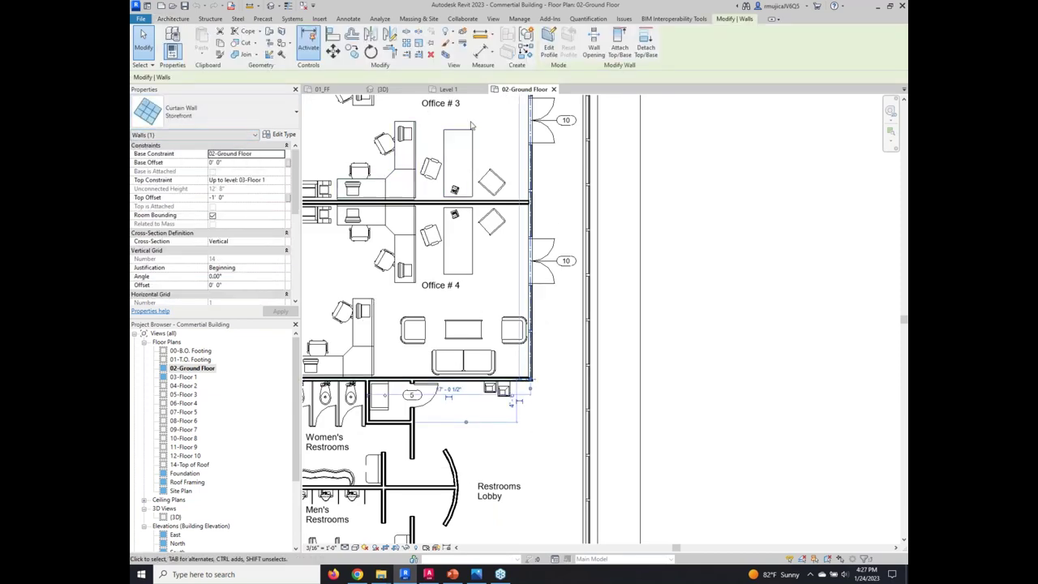
Return to the 01_FF plan of Project1 and set up a new wall using the Curtain Wall 1 type.
left_click(442, 91)
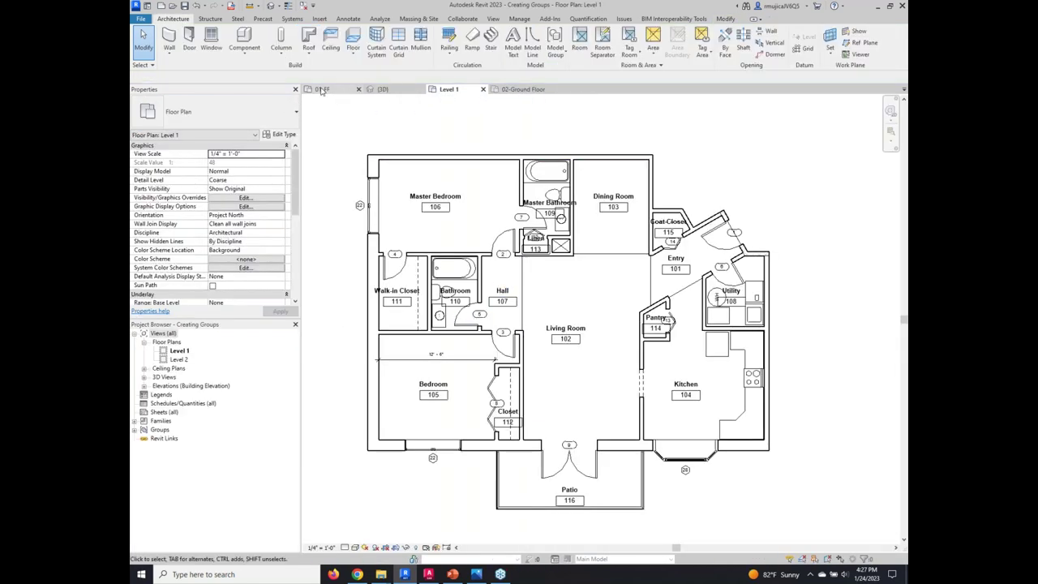
left_click(323, 91)
left_click(170, 50)
left_click(194, 71)
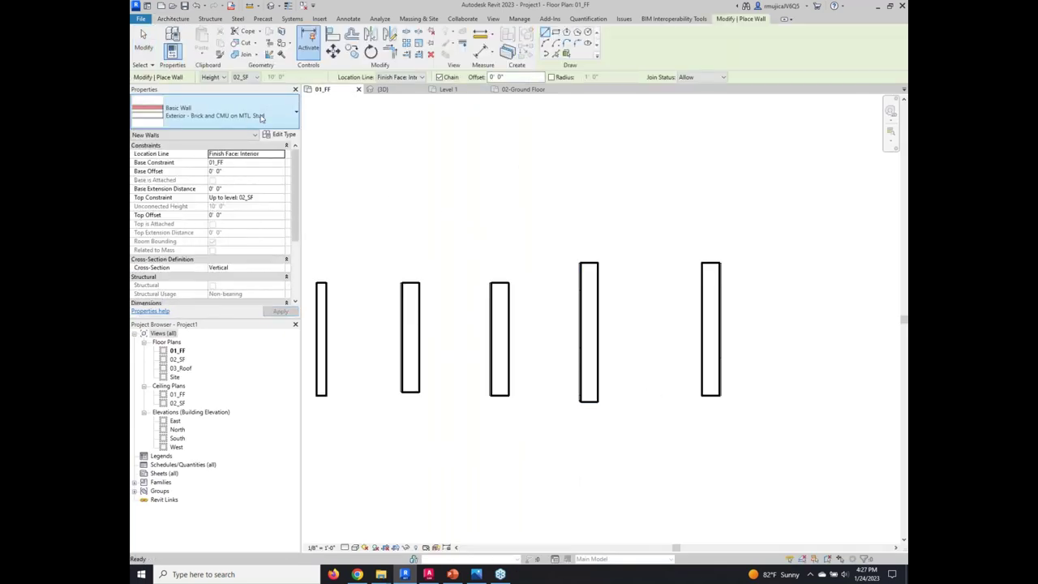
left_click(255, 120)
scroll(221, 344, "down", 3)
scroll(221, 344, "down", 3)
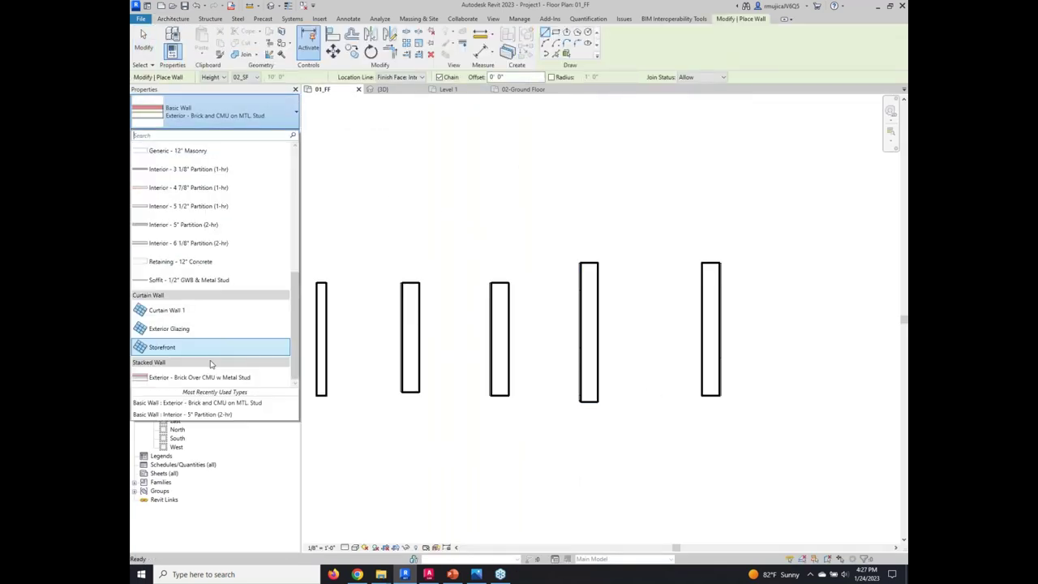
left_click(203, 311)
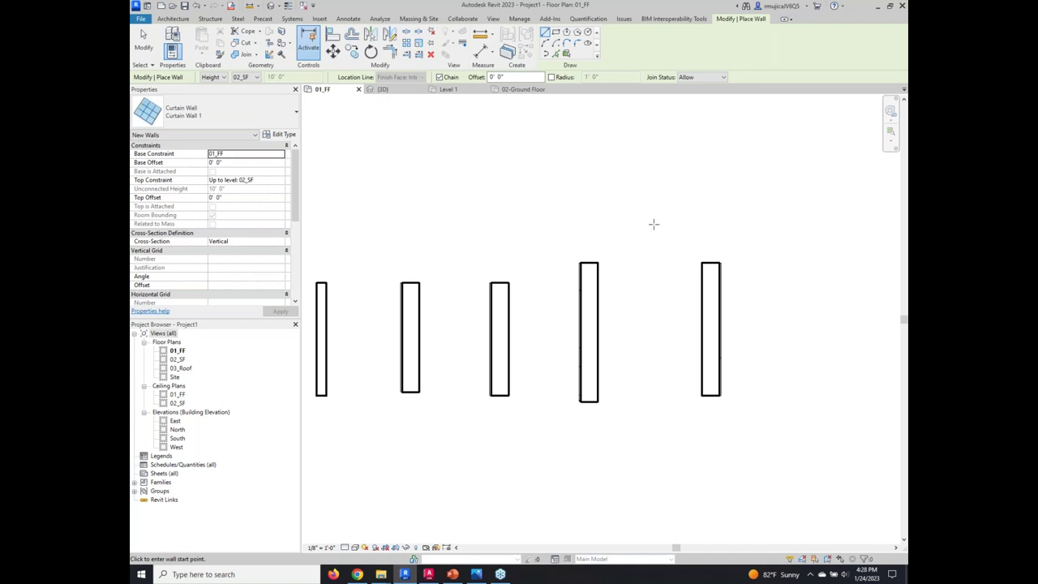
Draw a vertical curtain wall about 14' 8" long to the east of the sample walls.
middle_click_drag(595, 208, 451, 257)
left_click(599, 423)
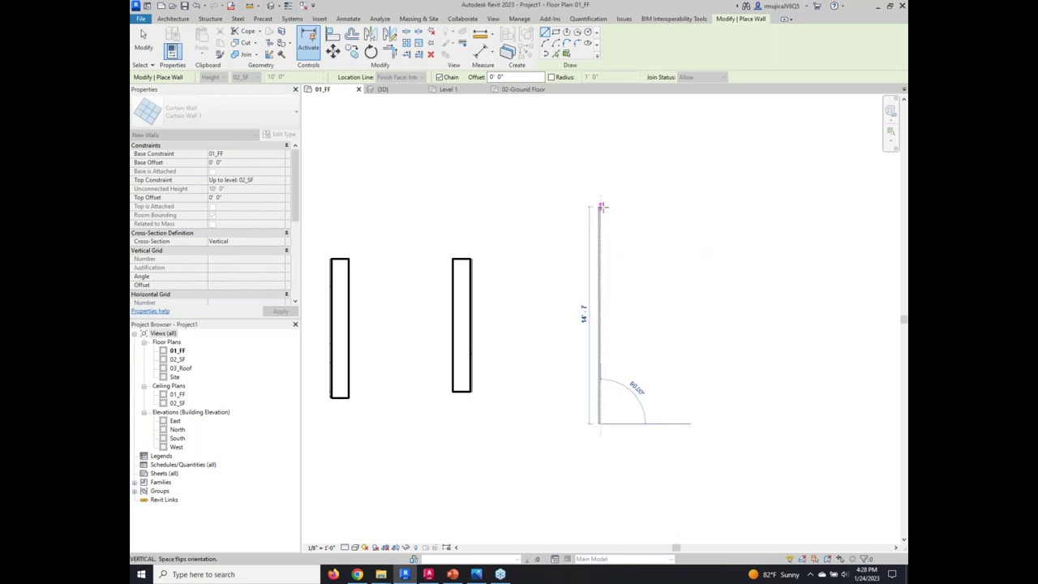
left_click(599, 205)
right_click(629, 224)
left_click(642, 231)
right_click(659, 233)
left_click(679, 239)
Flip the new curtain wall about its location line and back to its original orientation.
left_click(599, 283)
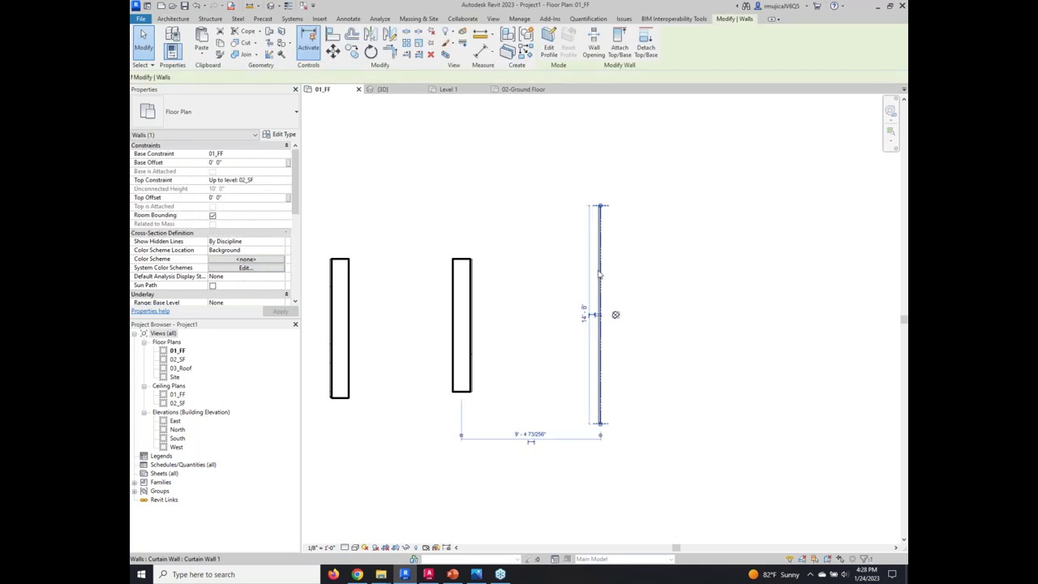
scroll(607, 359, "up", 2)
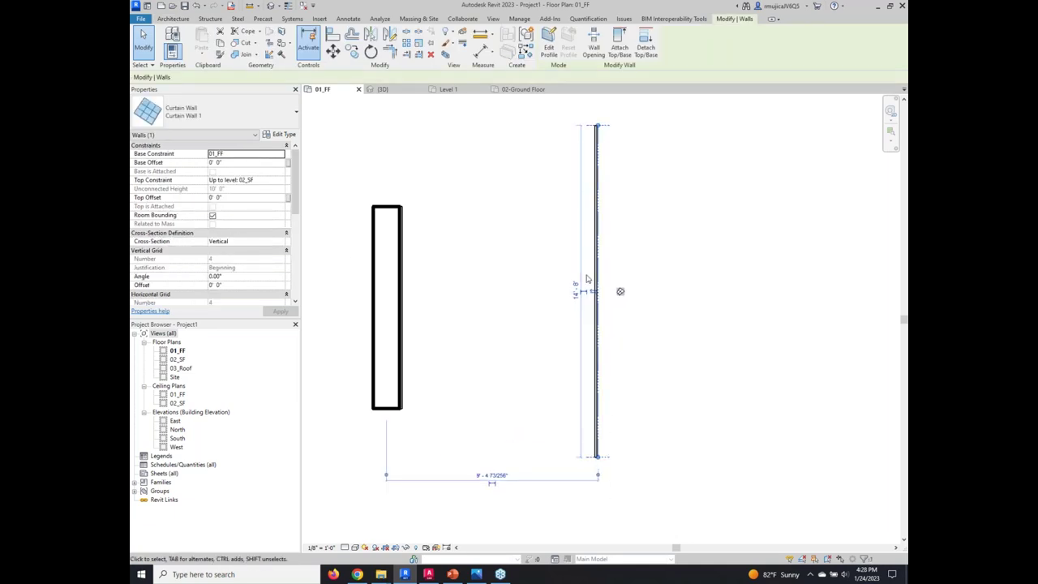
scroll(591, 391, "down", 2)
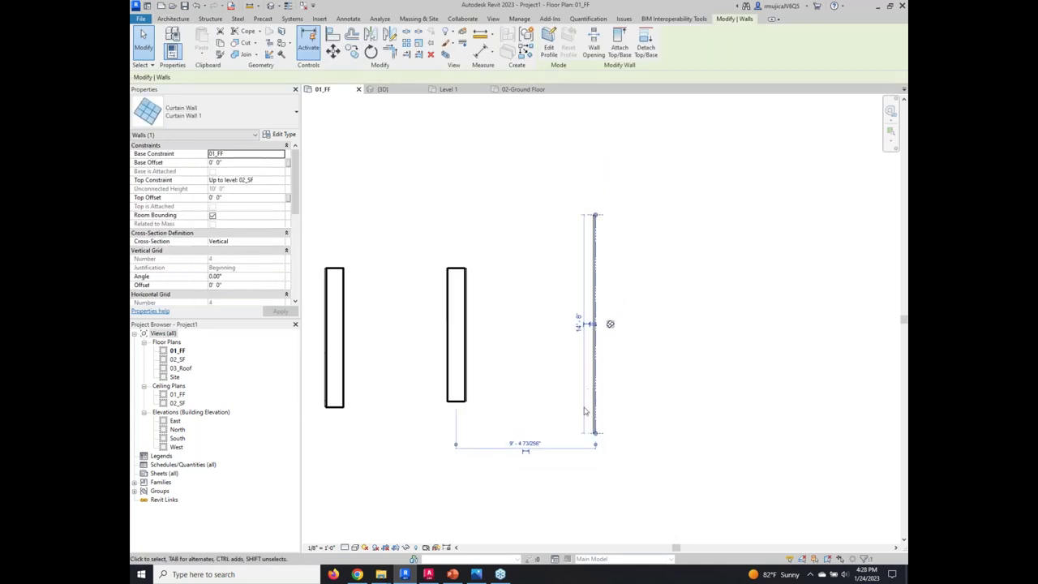
scroll(595, 432, "up", 1)
scroll(594, 434, "up", 1)
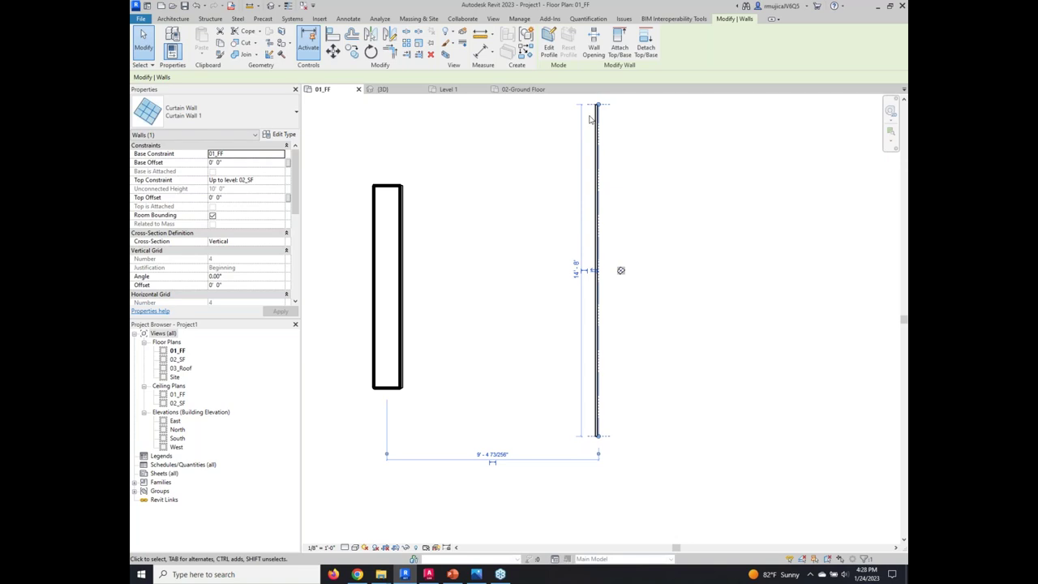
left_click(597, 271)
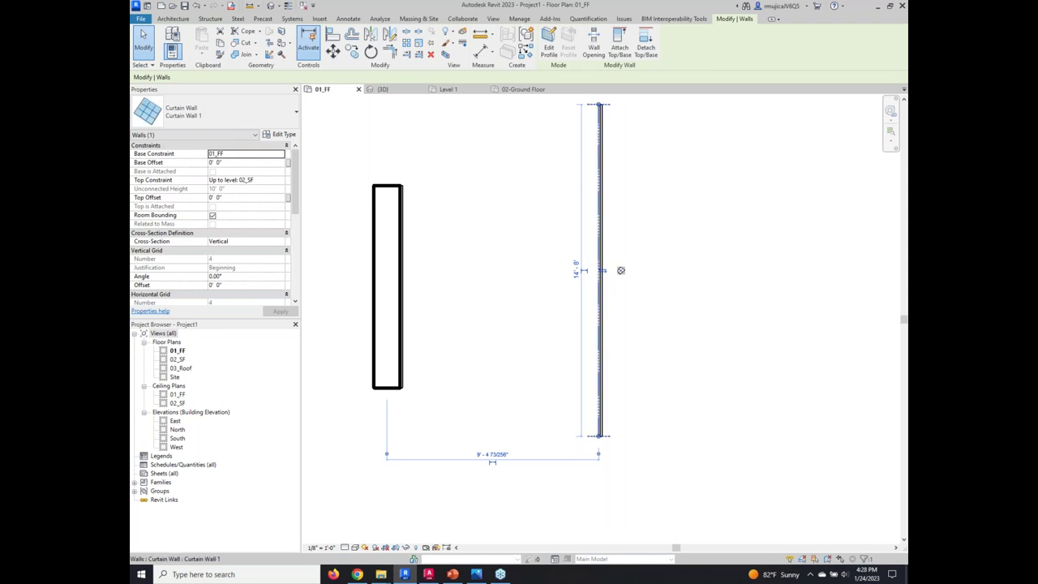
left_click(602, 273)
left_click(520, 326)
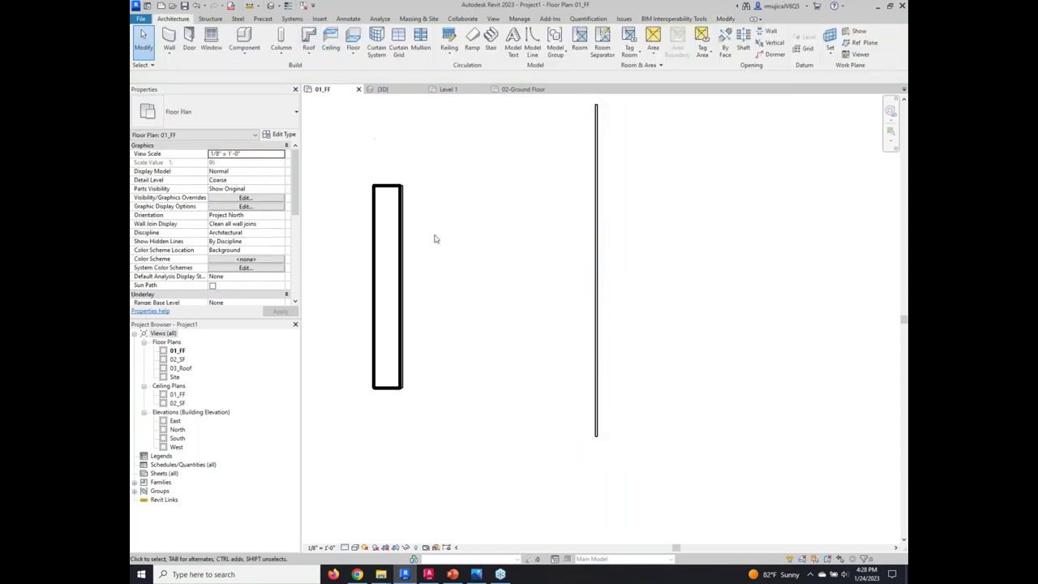
Select the curtain wall again and examine where its location line runs along the wall.
scroll(443, 313, "down", 2)
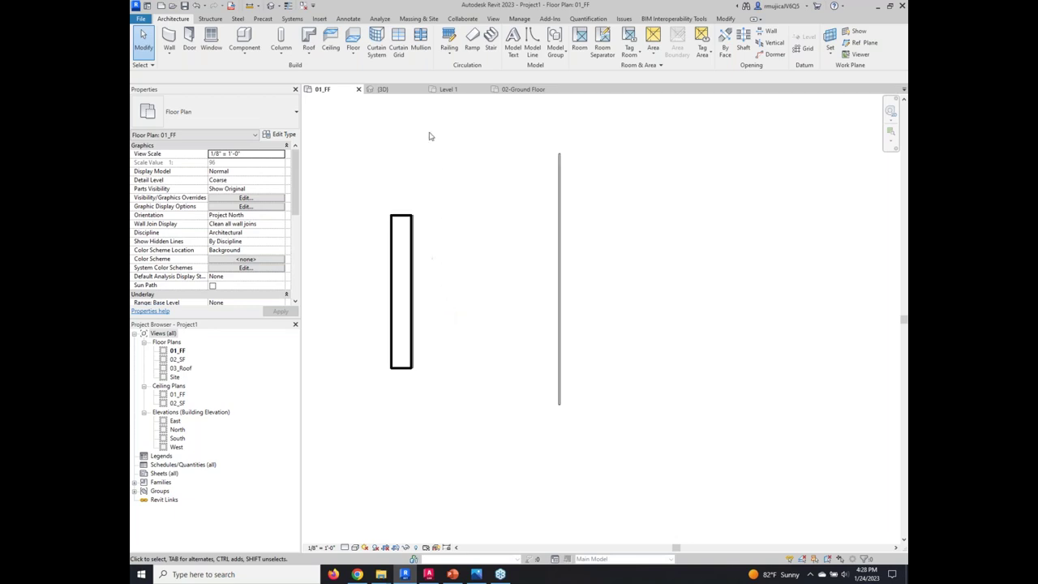
left_click(562, 323)
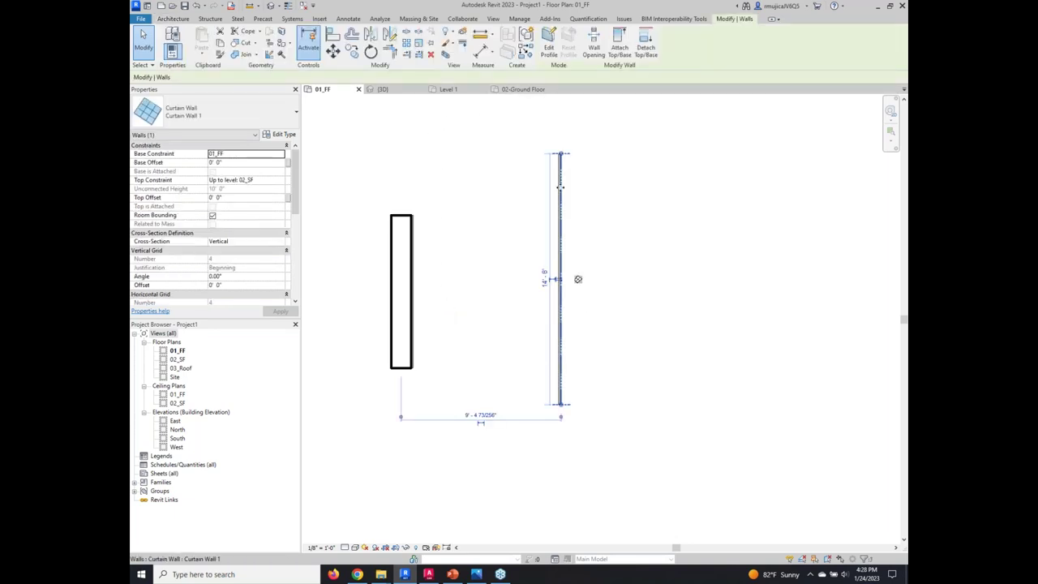
left_click(523, 470)
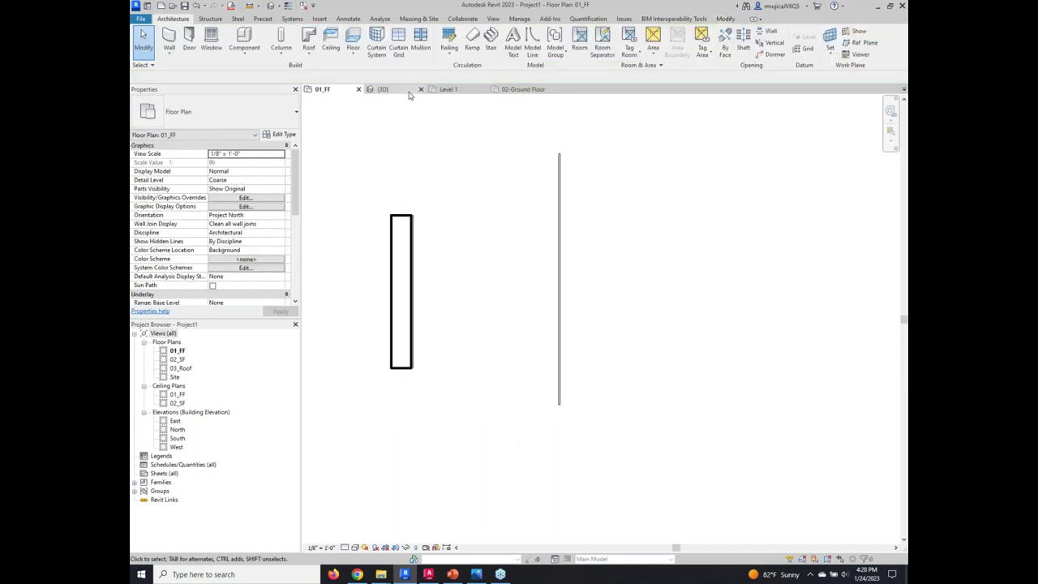
Switch back to the 02-Ground Floor plan and examine the location line of the partition between Office # 3 and Office # 4.
left_click(444, 90)
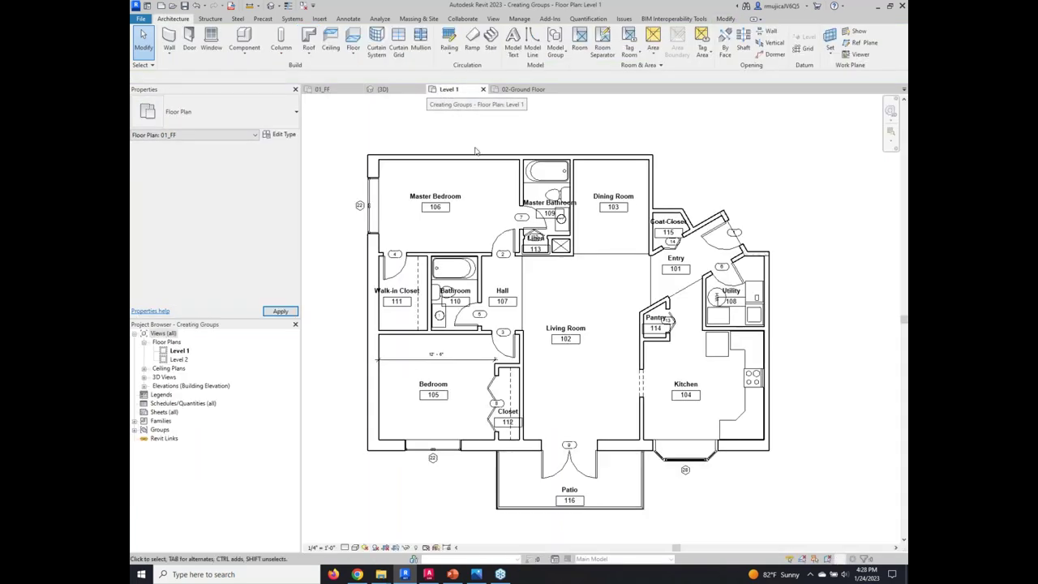
left_click(523, 90)
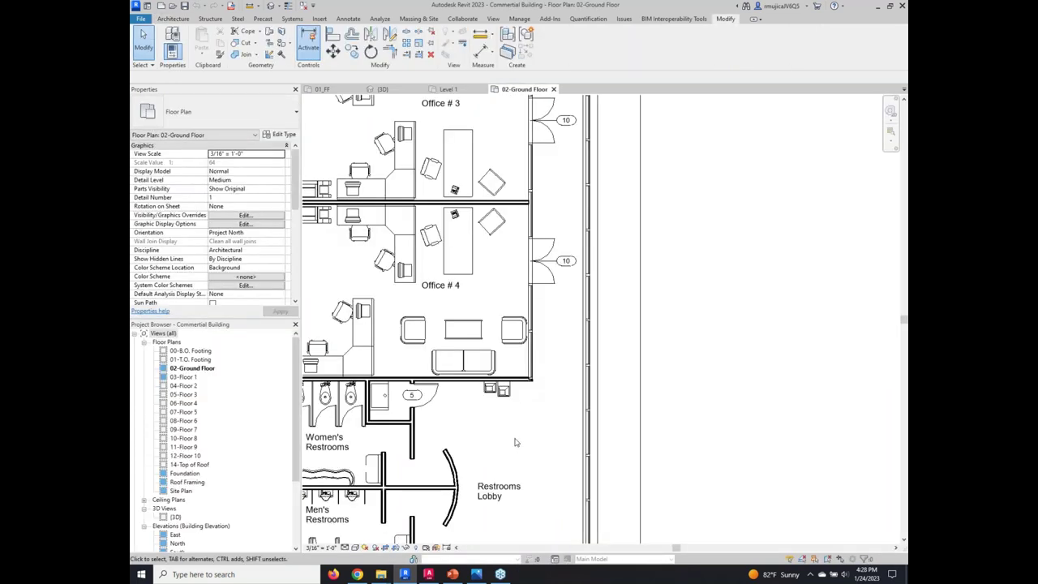
scroll(515, 441, "down", 2)
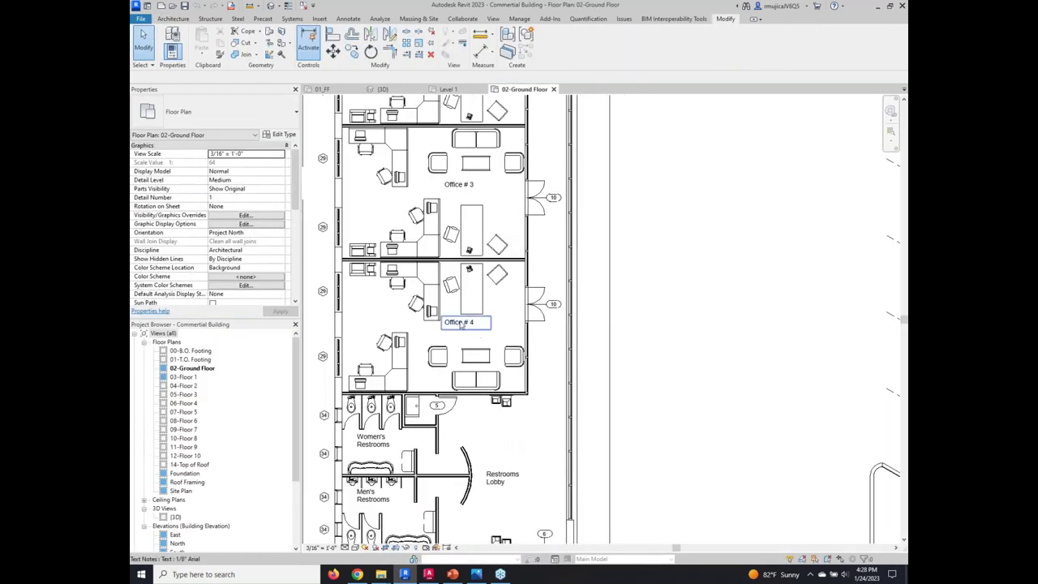
left_click(443, 264)
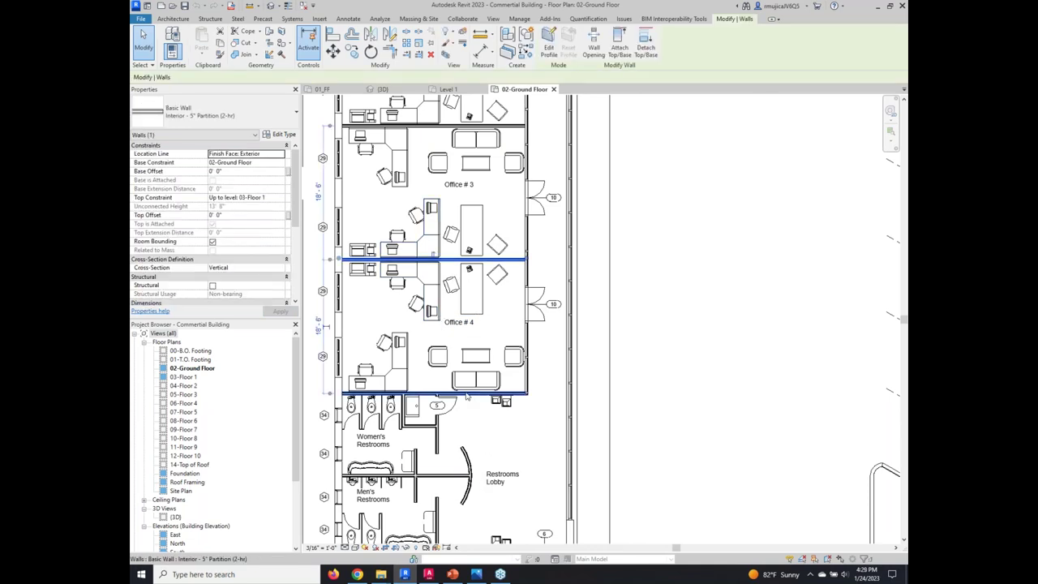
scroll(386, 313, "down", 2)
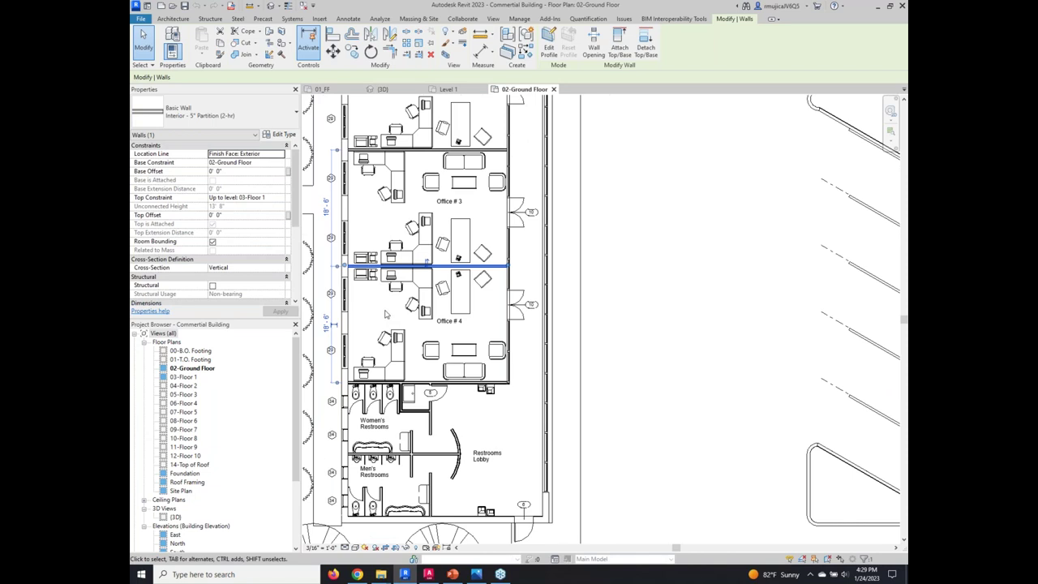
scroll(357, 324, "left", 3, "shift")
left_click(352, 329)
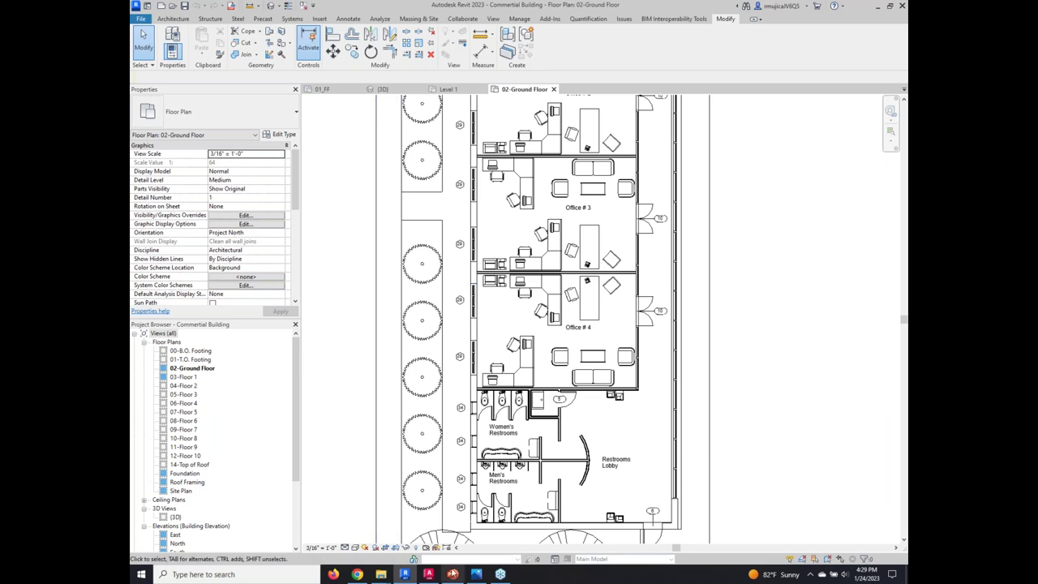
Switch to the PowerPoint presentation and go to slide 13, "Demo in Revit".
mouse_move(452, 570)
left_click(445, 537)
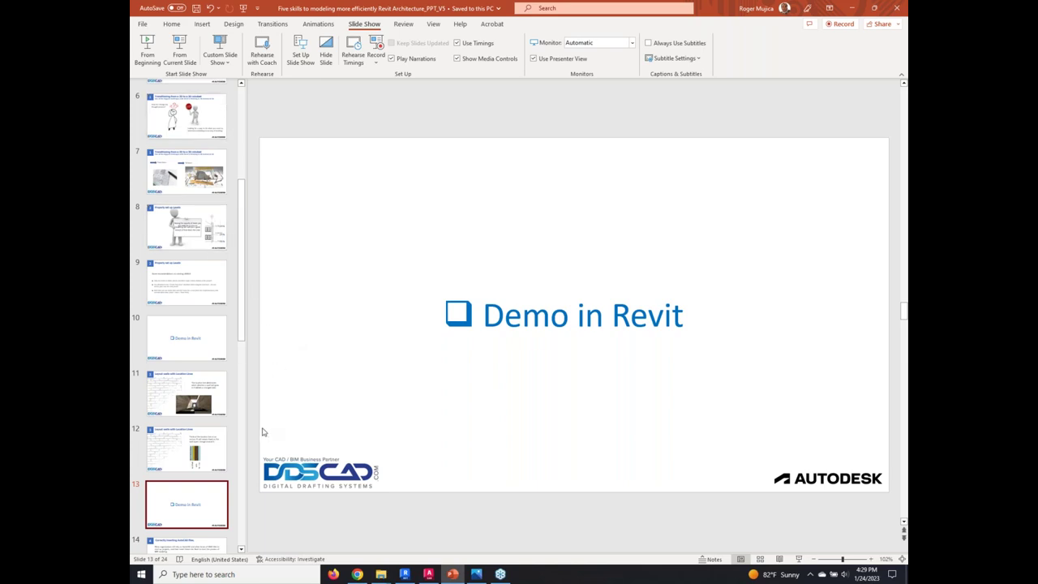
scroll(262, 429, "down", 3)
left_click(193, 277)
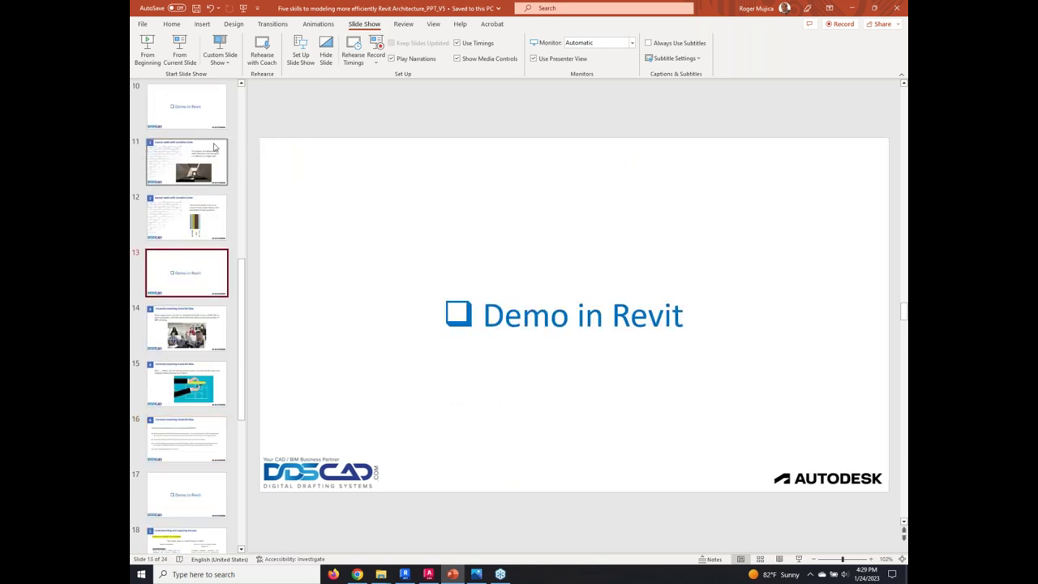
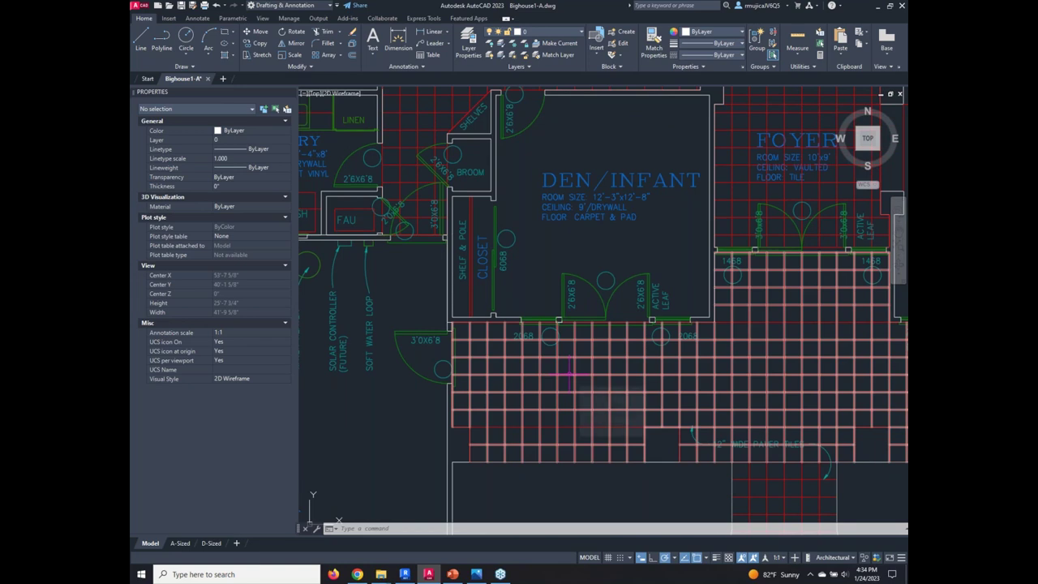
View the entire house floor plan of Bighouse1-A.dwg in AutoCAD, from the patios to the courtyard.
scroll(569, 374, "down", 2)
scroll(570, 374, "down", 1)
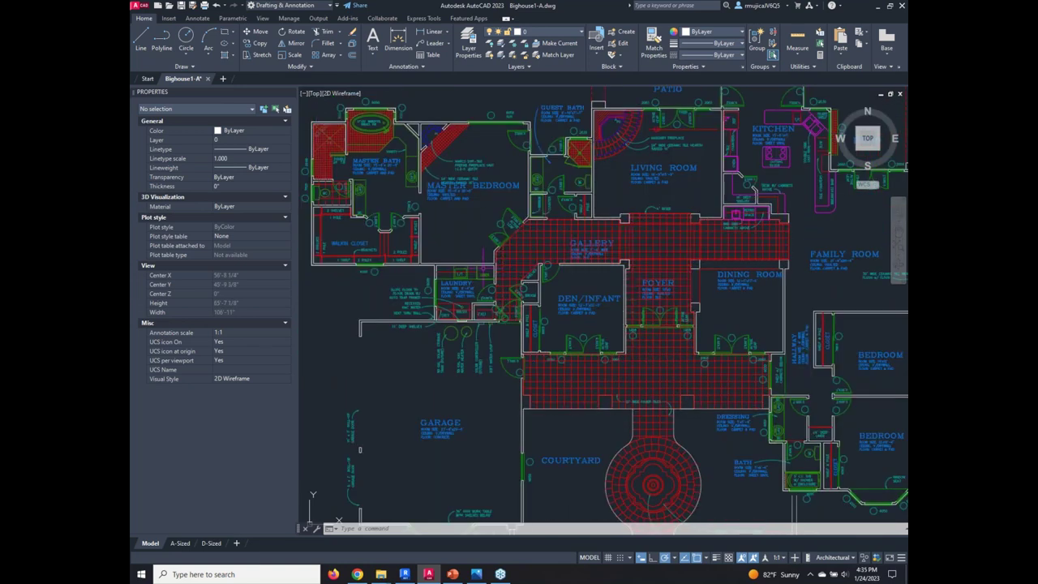
scroll(487, 286, "down", 2)
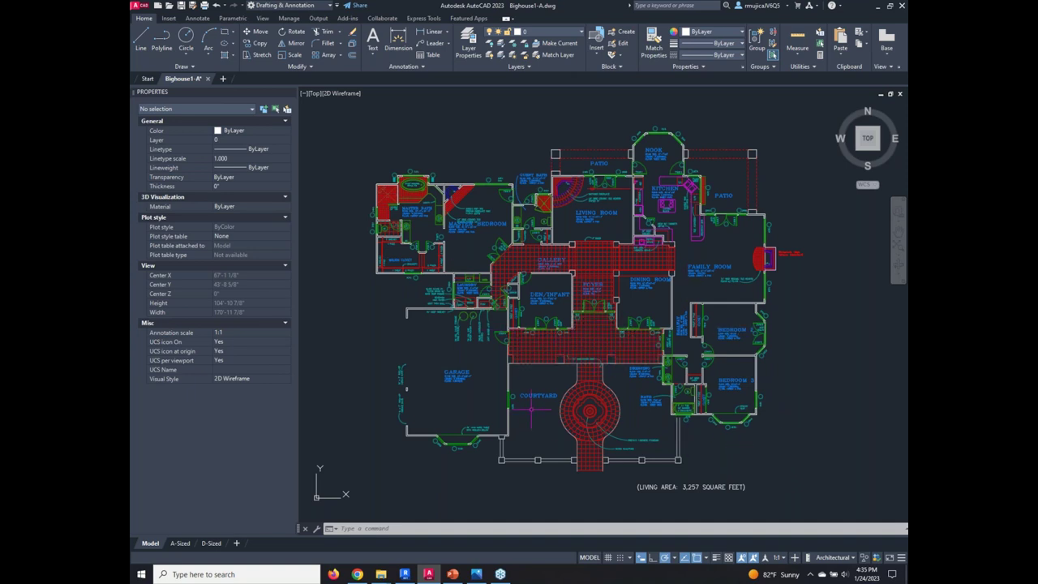
scroll(510, 334, "down", 2)
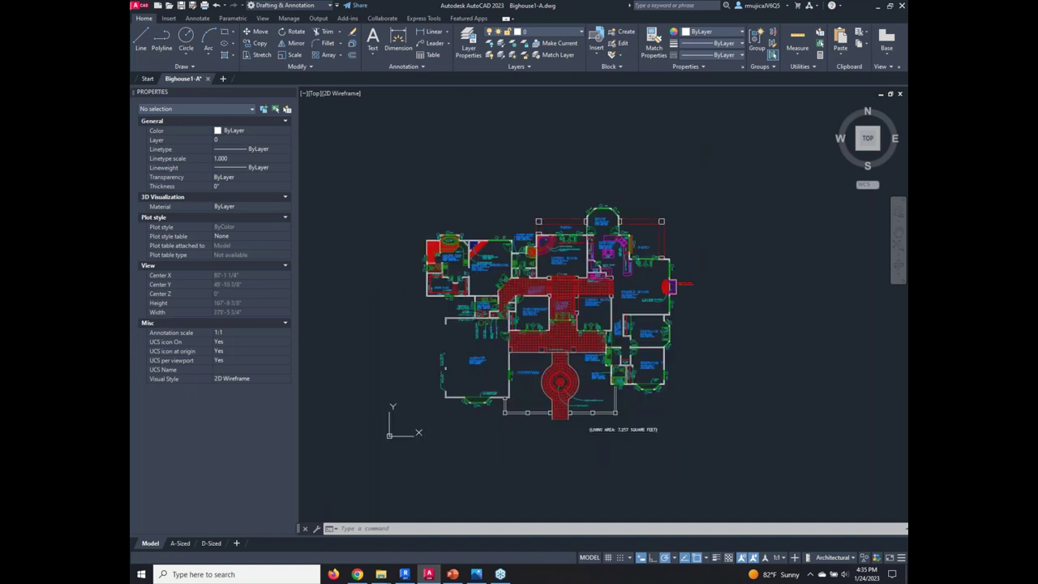
Thaw the Dimensions layer and fit the whole floor plan in the drawing area.
type("la")
key("Return")
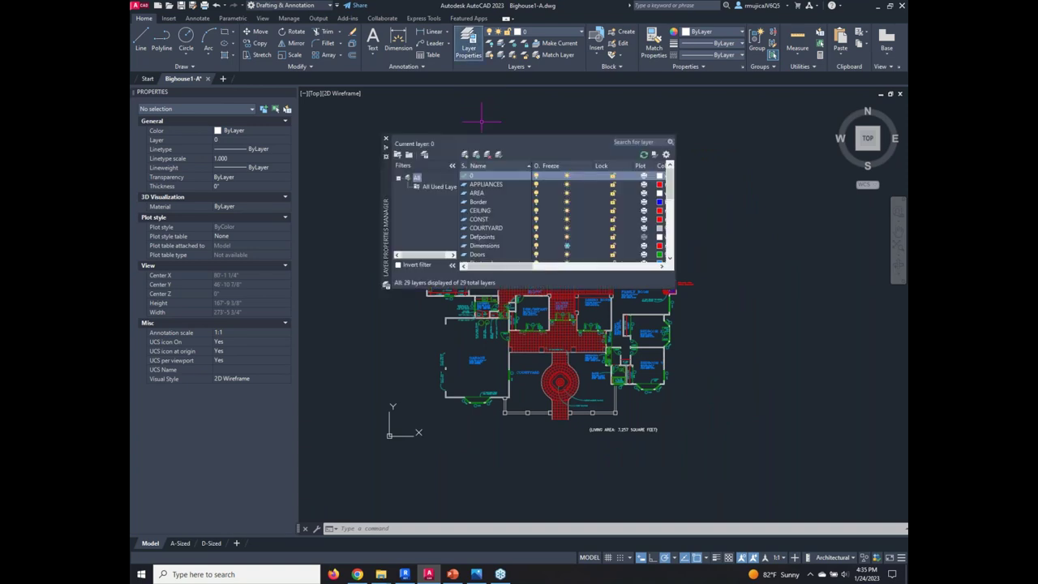
left_click(567, 248)
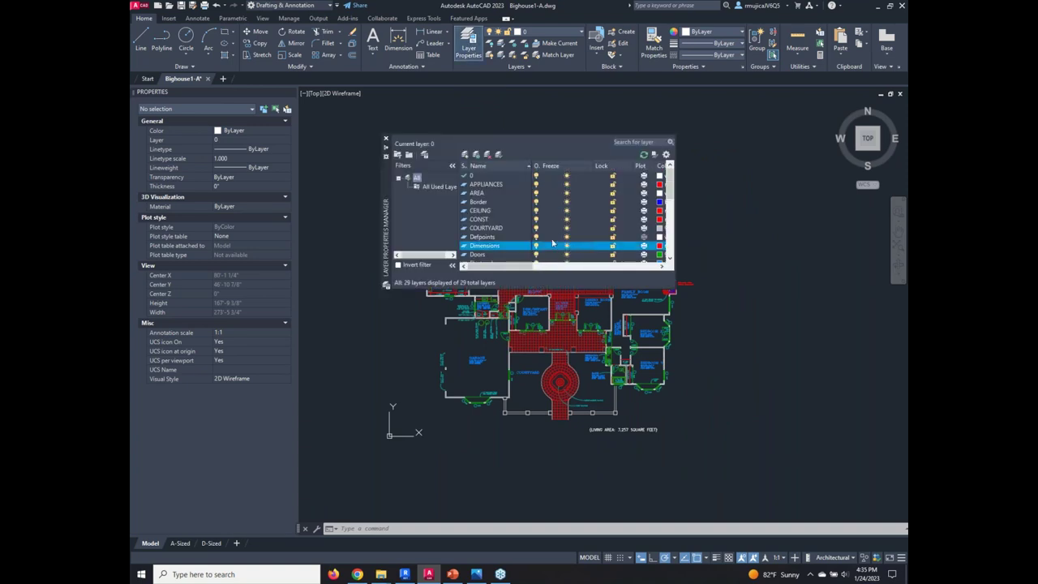
left_click(386, 141)
middle_click(373, 151)
middle_click(373, 151)
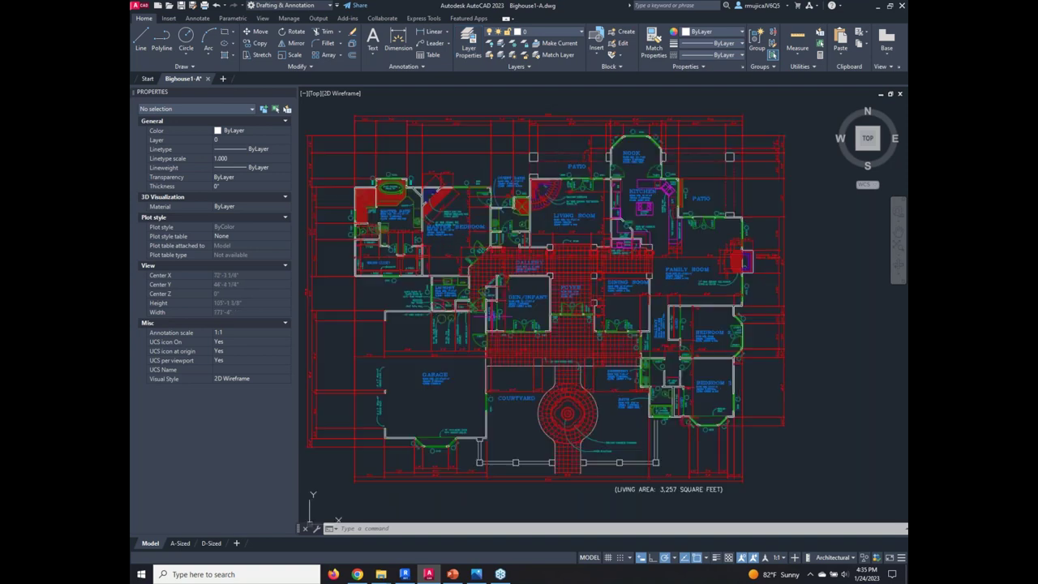
middle_click_drag(614, 439, 639, 436)
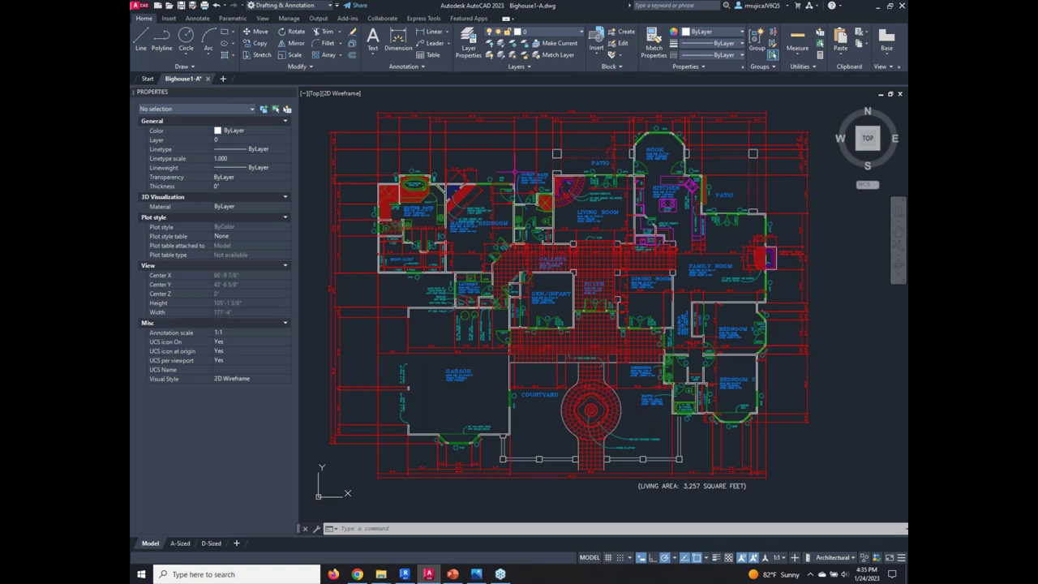
Freeze the Dimensions layer, enlarge and reposition the layer manager to check the plan, and close it.
left_click(469, 44)
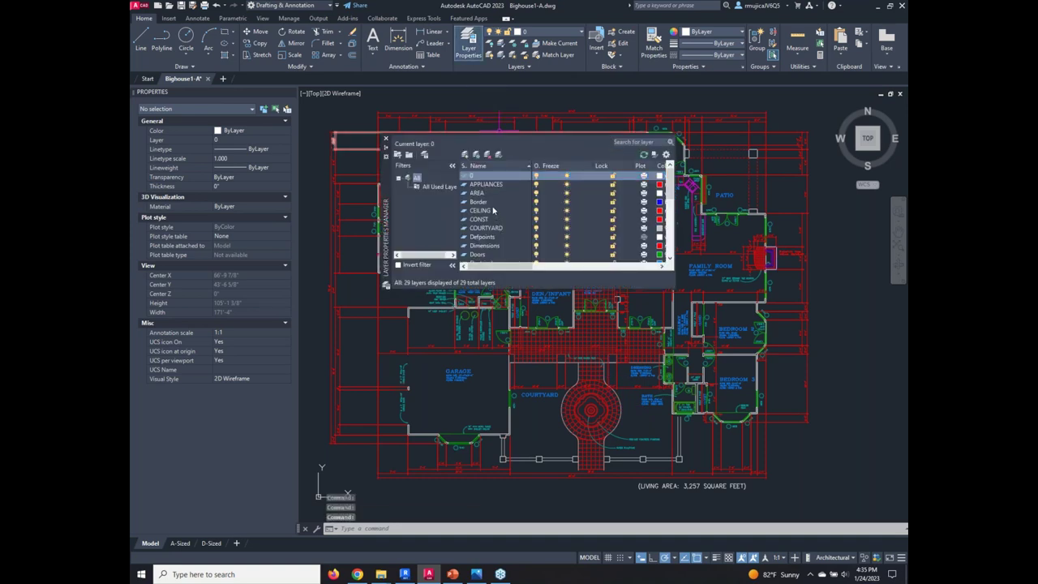
left_click(566, 246)
left_click_drag(673, 289, 847, 446)
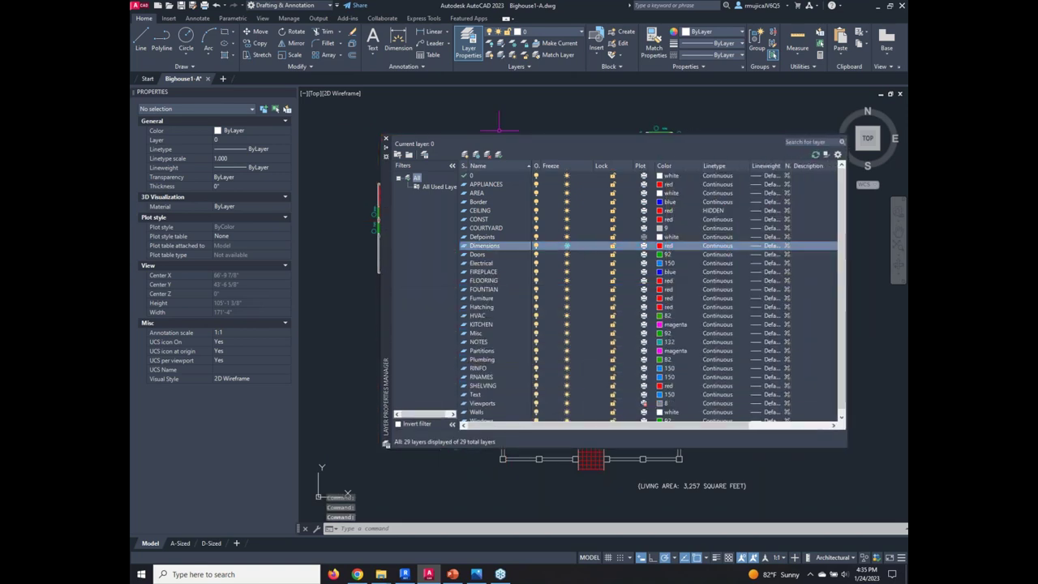
left_click_drag(501, 132, 501, 179)
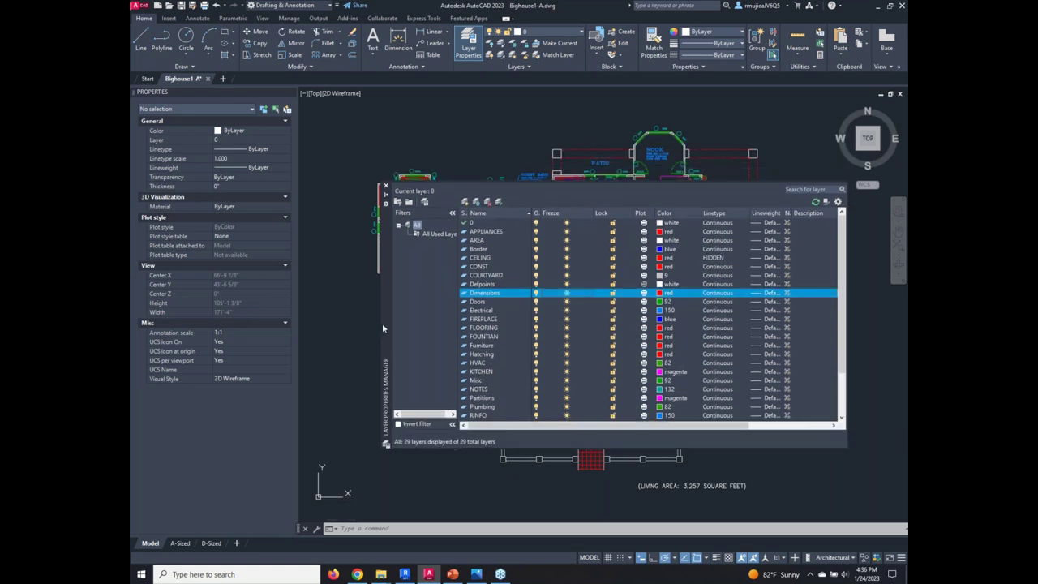
left_click_drag(382, 328, 383, 371)
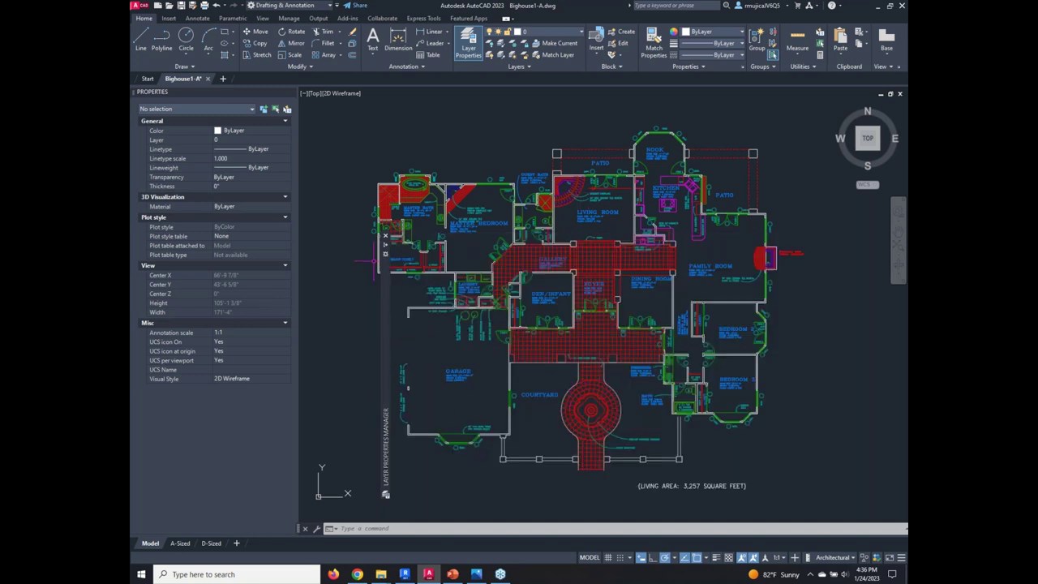
mouse_move(388, 249)
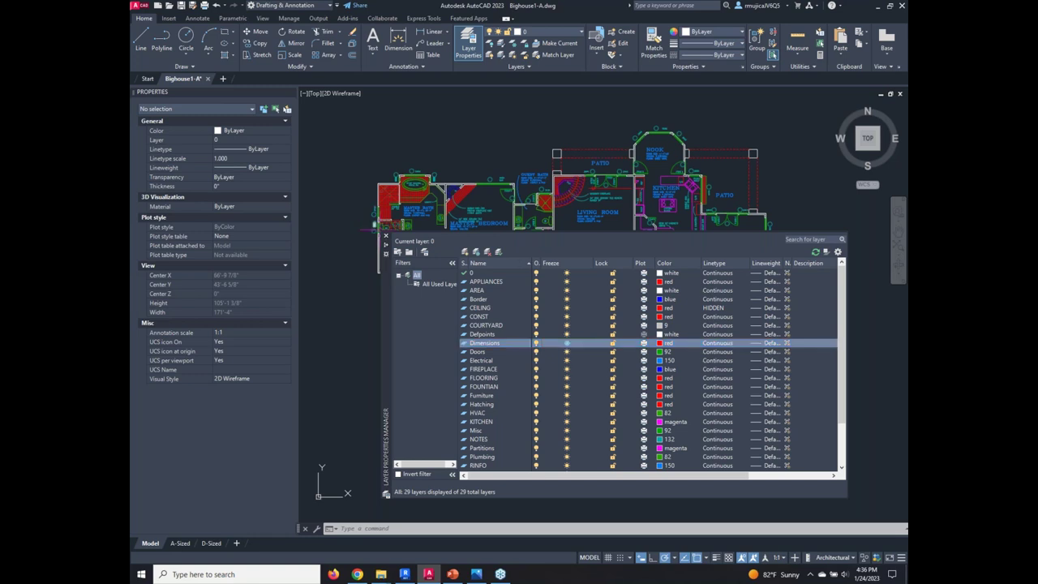
left_click(385, 235)
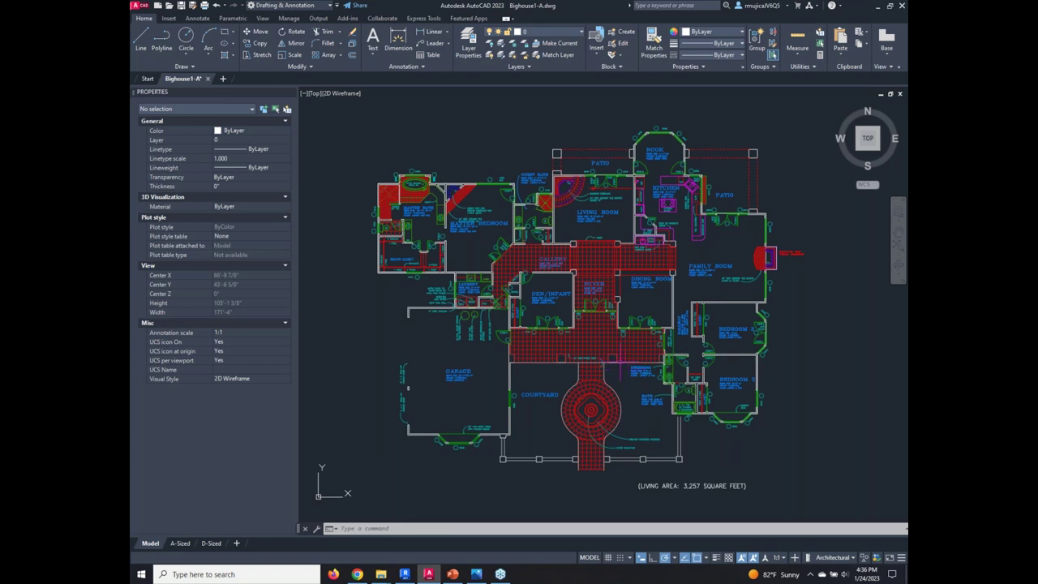
Freeze the RNAMES, NOTES and RINFO layers by picking their text in the master bedroom.
left_click(513, 53)
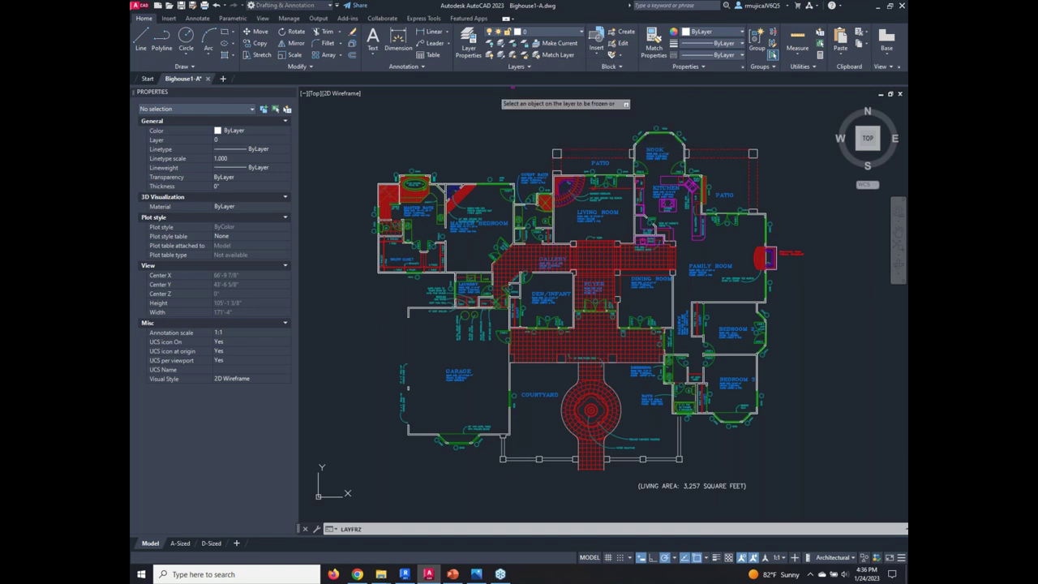
left_click(467, 222)
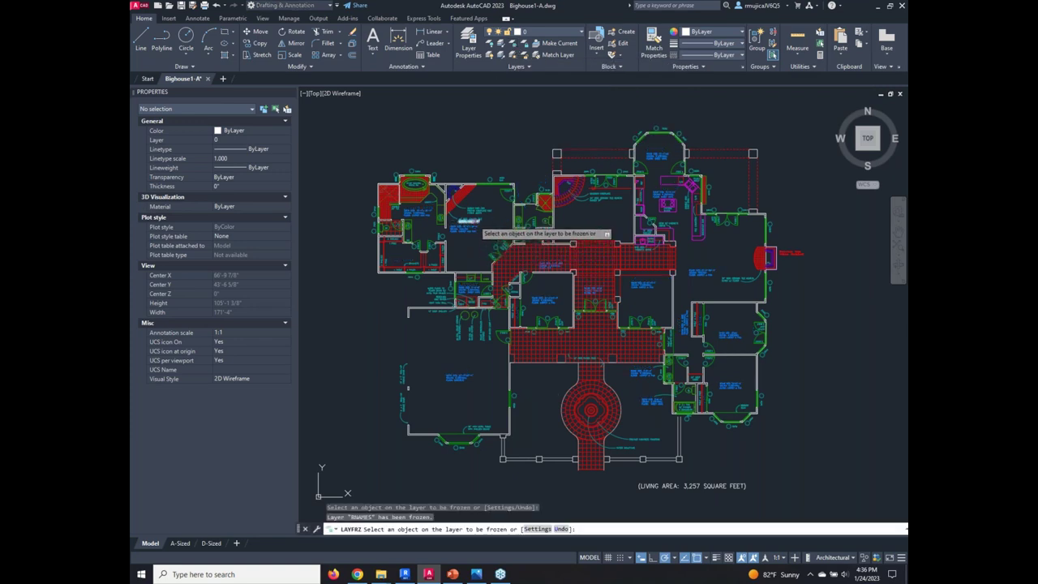
left_click(469, 224)
left_click(467, 228)
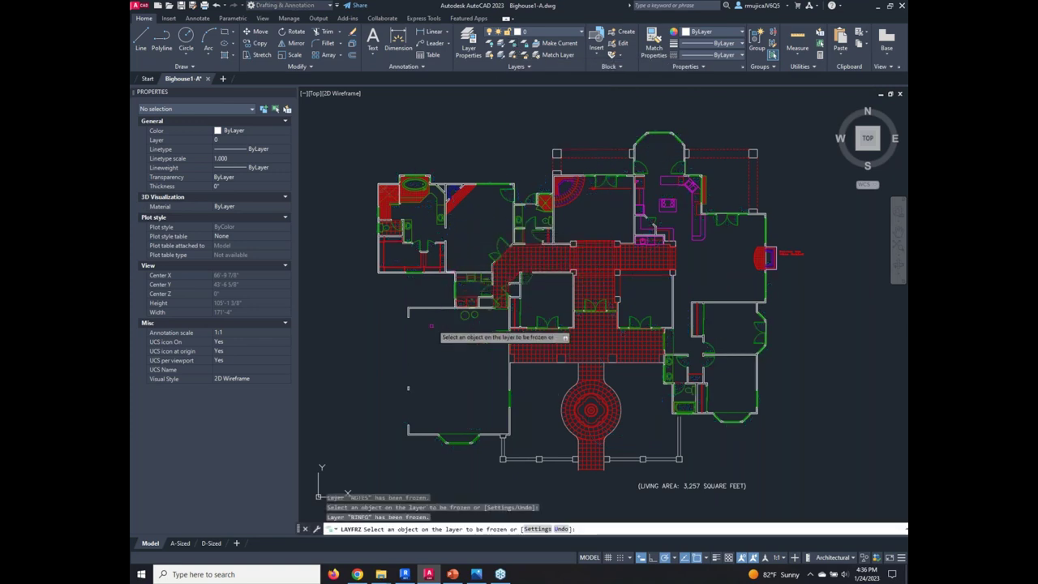
Freeze the FLOORING, CEILING and closet shelving layers by picking an object on each, and end the Layer Freeze command.
left_click(588, 347)
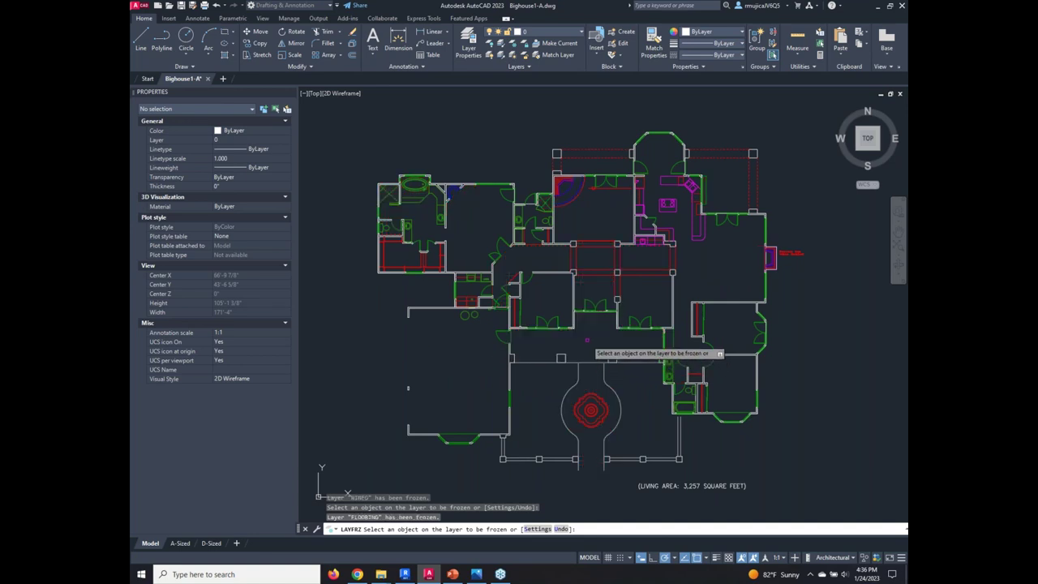
left_click(705, 158)
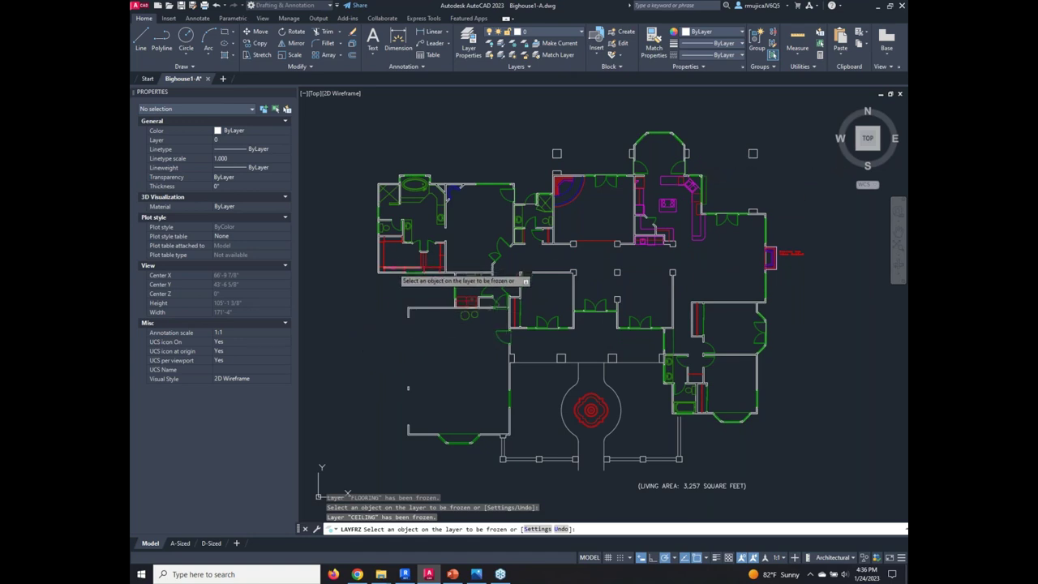
left_click(394, 269)
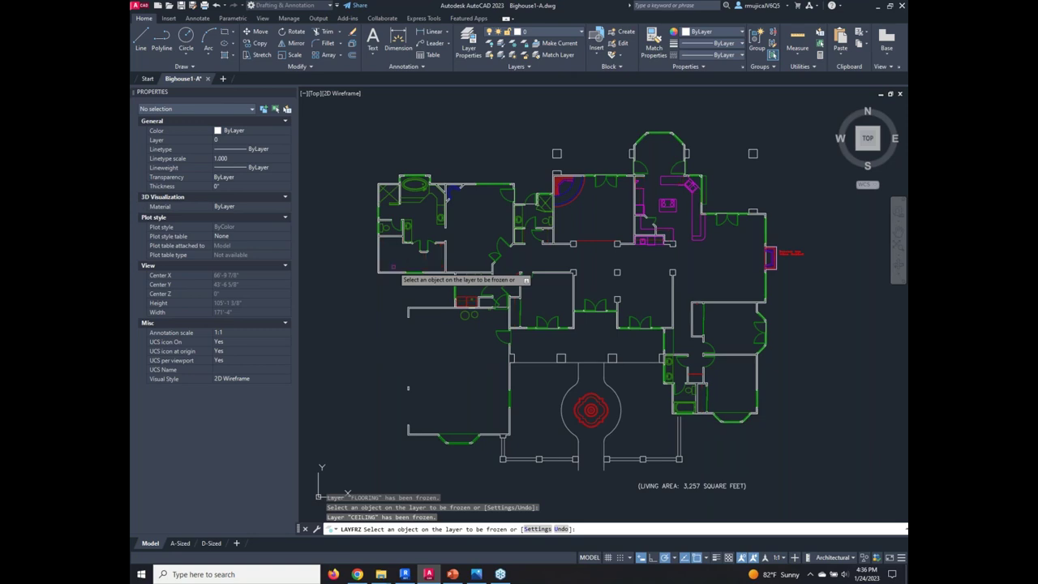
right_click(581, 267)
left_click(596, 268)
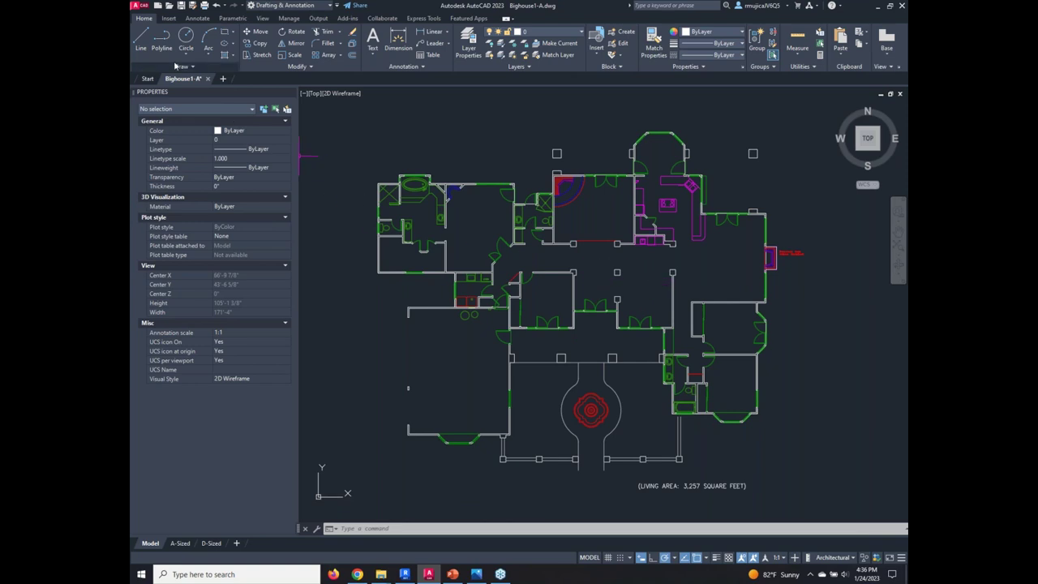
Save a copy of the drawing as Bighouse1-A_Revit in the AutoCAD Files folder.
left_click(141, 7)
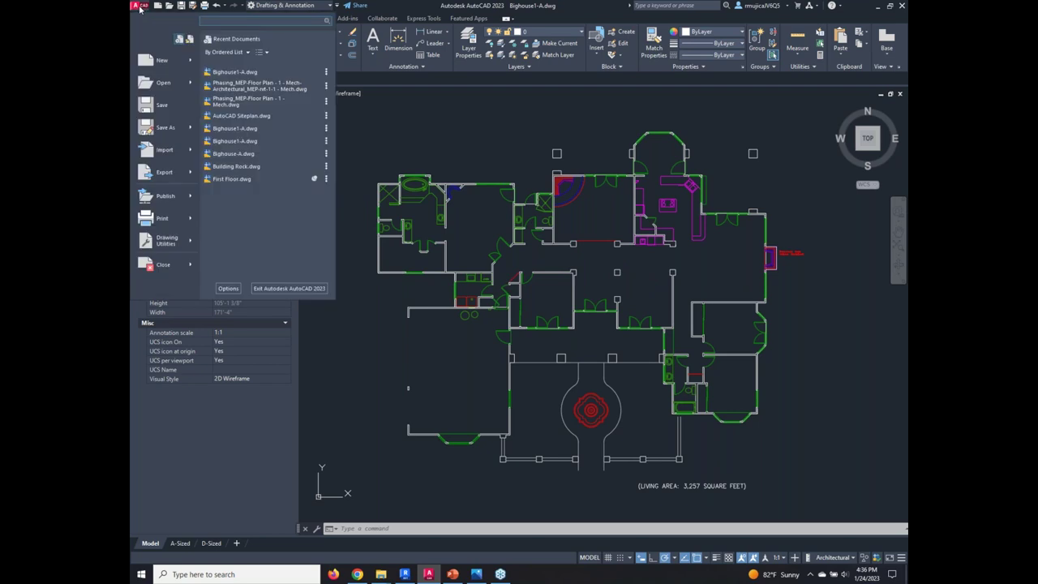
mouse_move(170, 133)
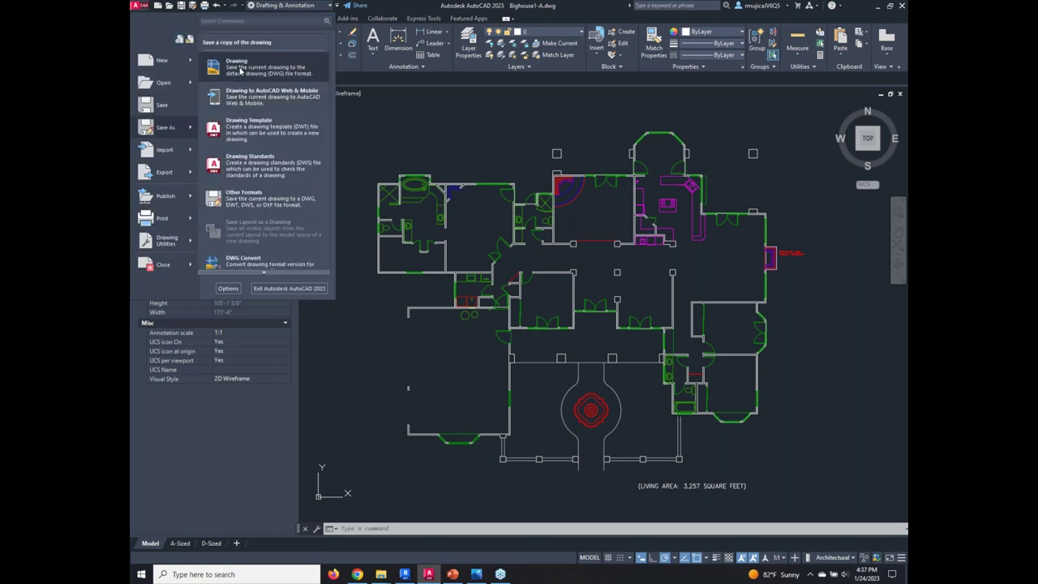
left_click(242, 68)
left_click(437, 261)
type("_r")
type("e1-A_Re")
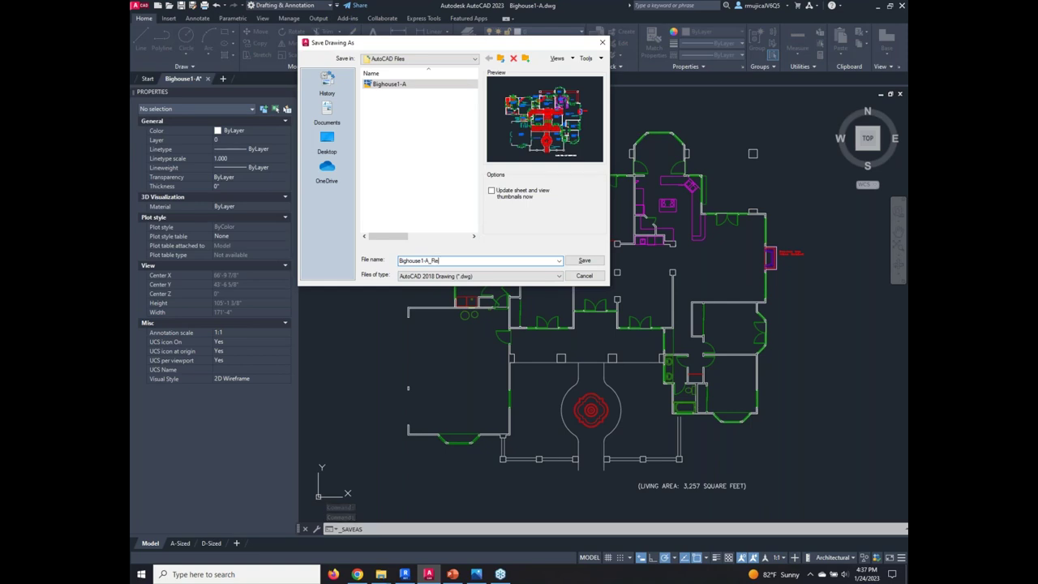
type("vit")
key("Return")
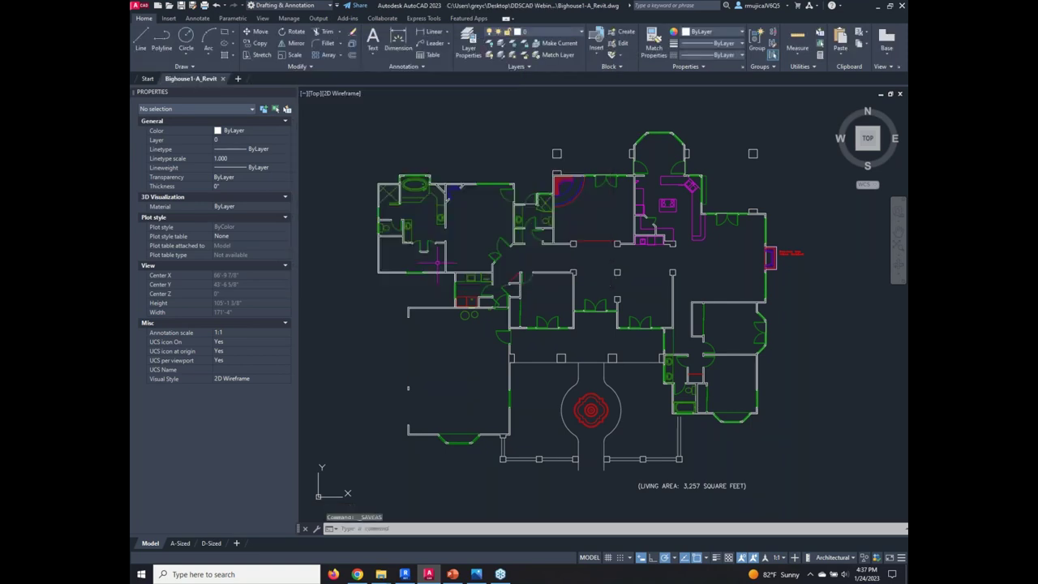
Switch to Revit and delete all the sample walls in the 01_FF floor plan of Project1.
left_click(404, 574)
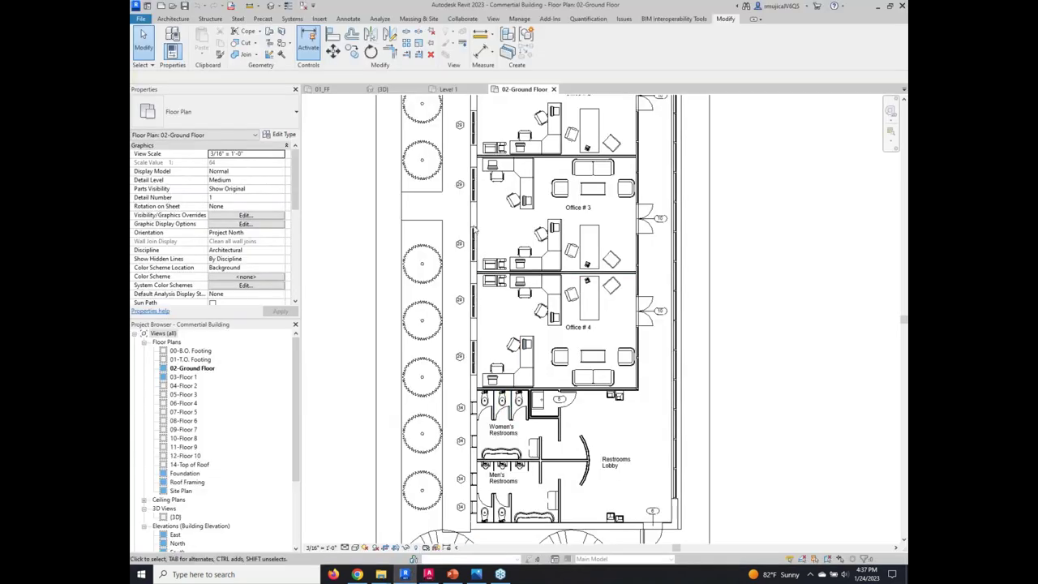
left_click(338, 92)
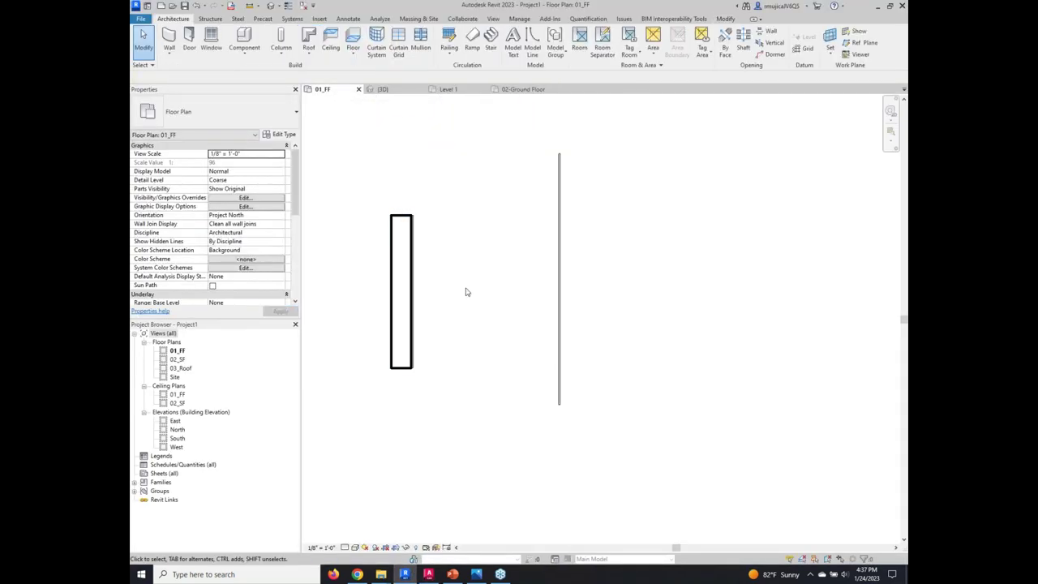
scroll(482, 335, "down", 5)
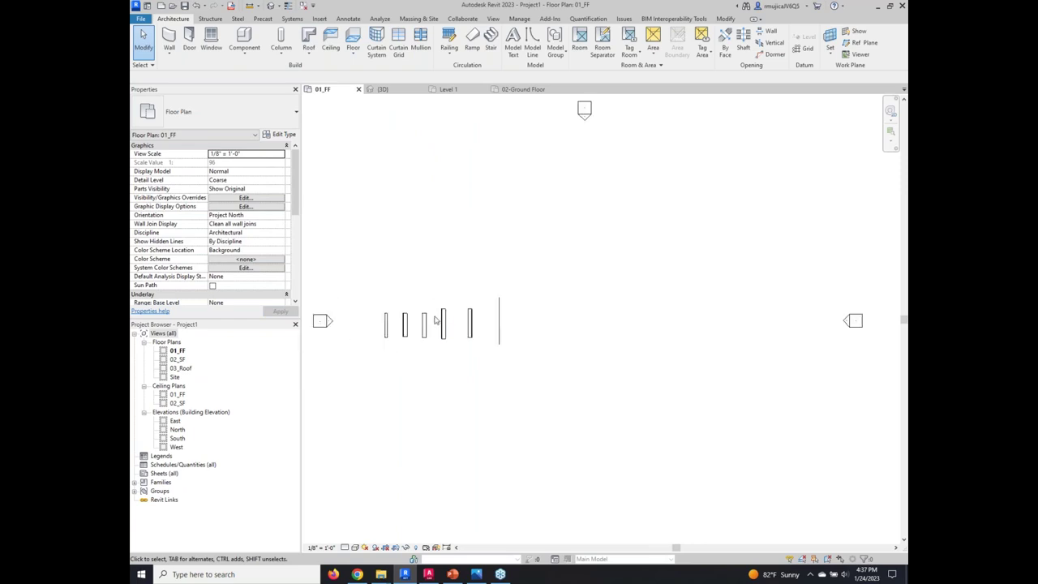
left_click_drag(360, 275, 565, 409)
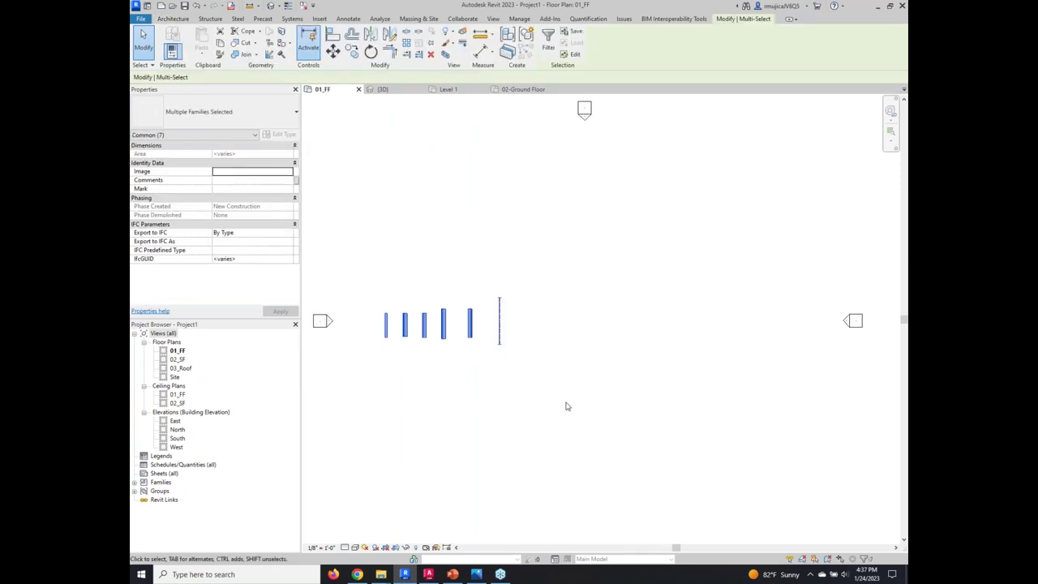
key("Delete")
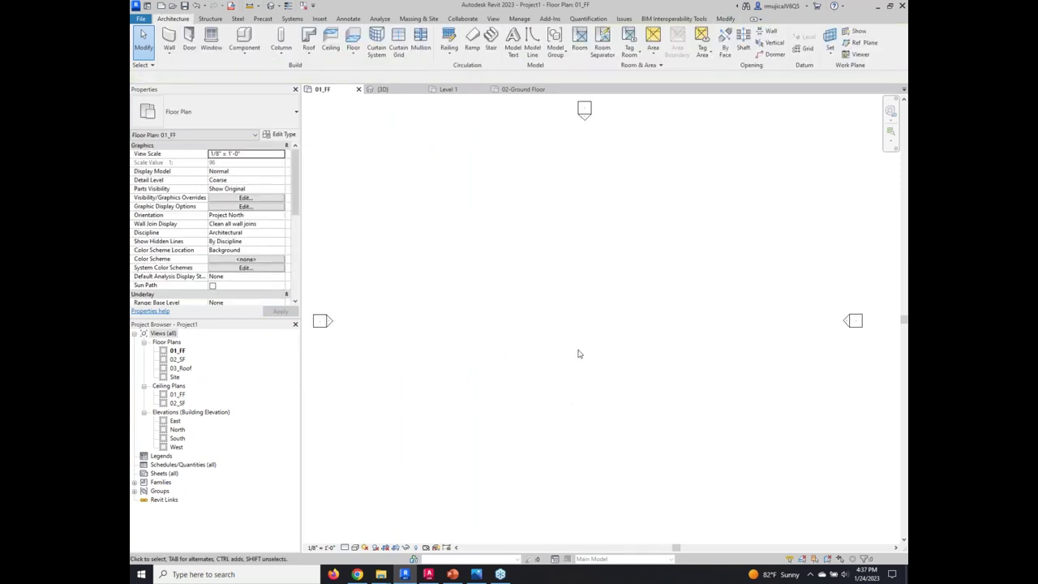
Start linking a CAD file into the 01_FF floor plan and review the supported file types, keeping DWG Files.
scroll(580, 353, "down", 1)
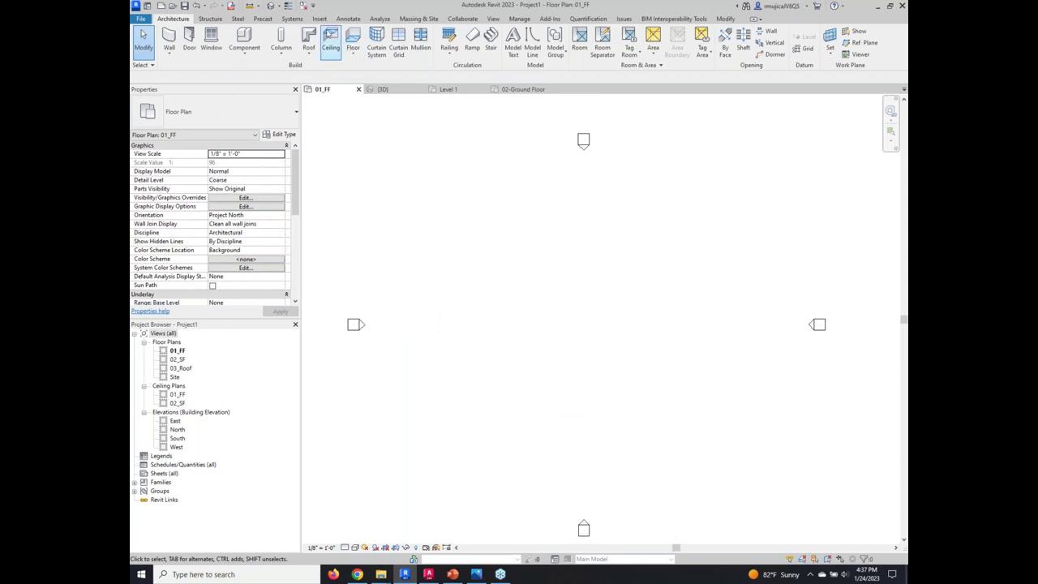
left_click(320, 18)
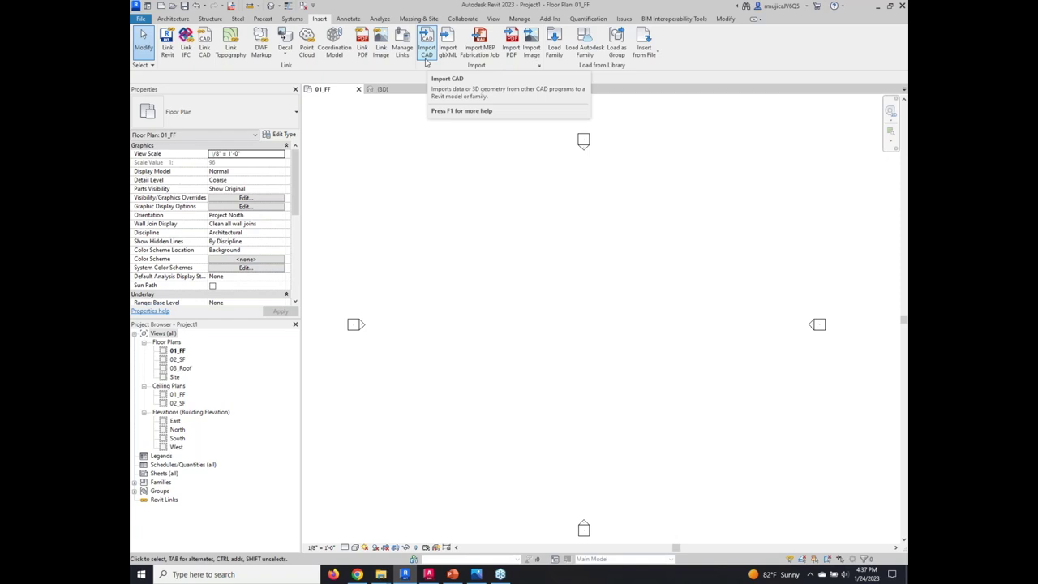
left_click(204, 49)
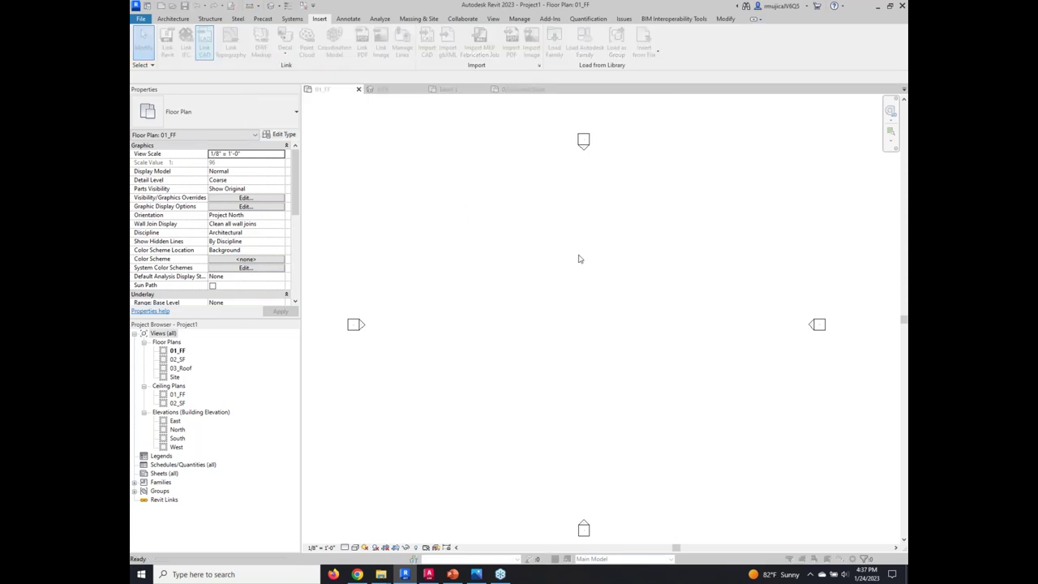
left_click_drag(539, 212, 564, 144)
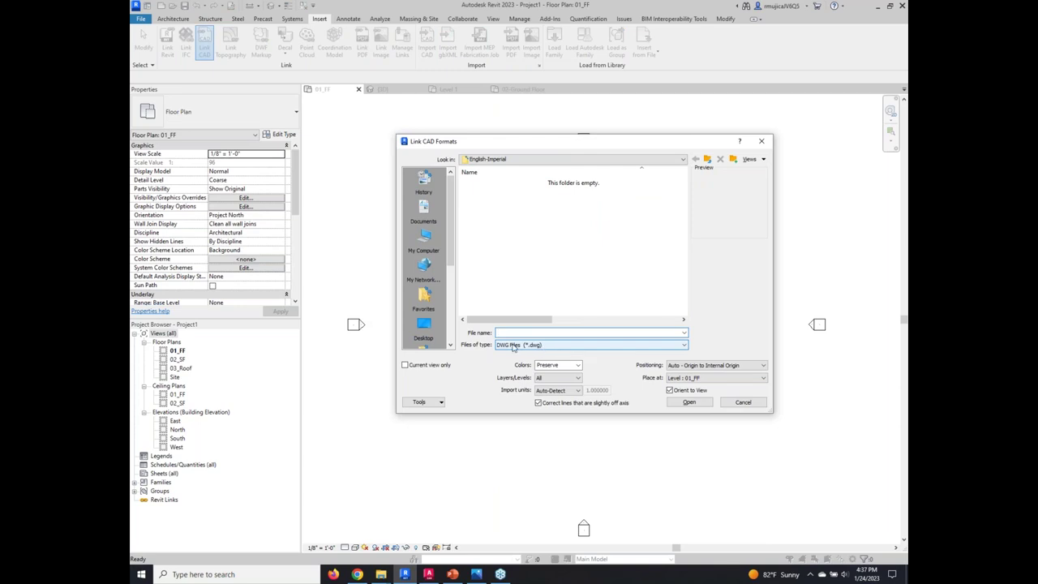
left_click(560, 345)
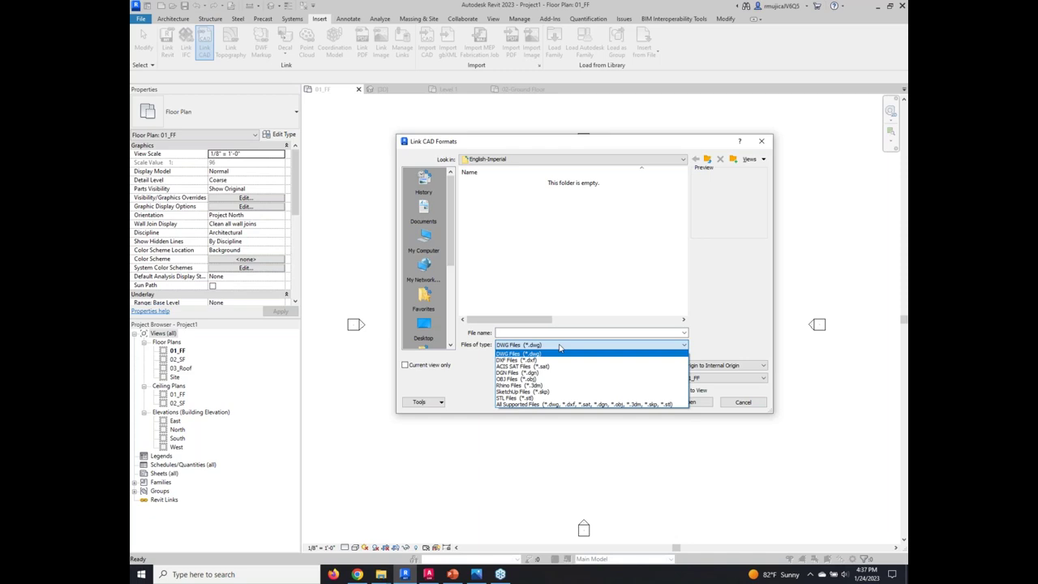
left_click(593, 269)
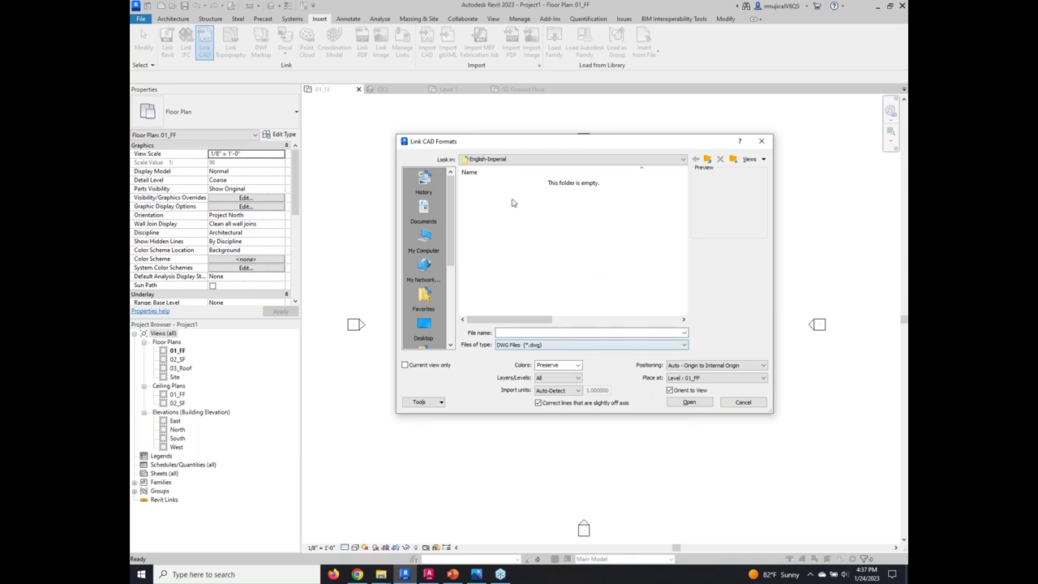
Browse from the Desktop to the webinar folder's AutoCAD Files subfolder and select Bighouse1-A_Revit as the drawing to link.
left_click(535, 159)
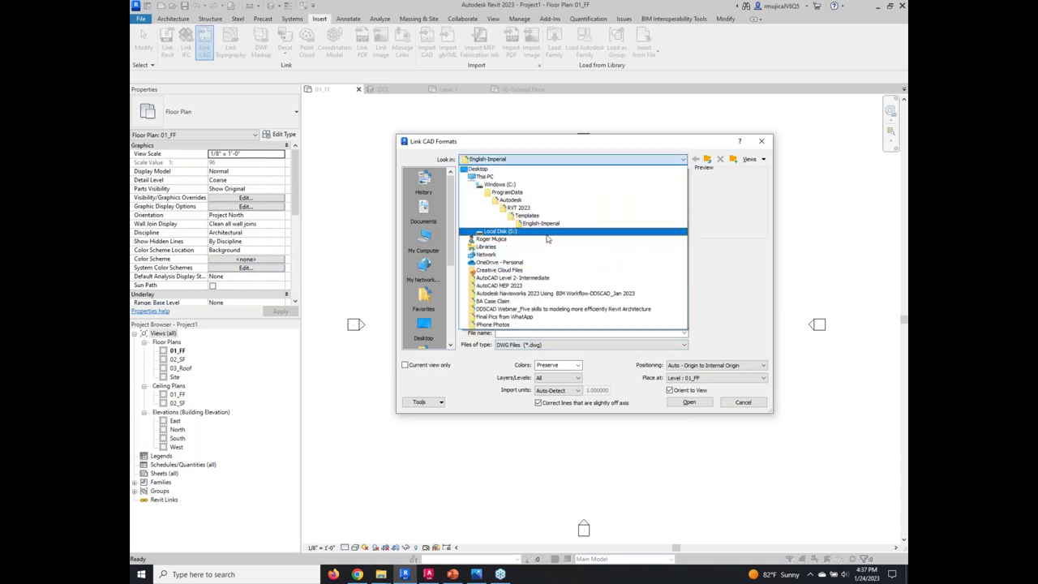
left_click(479, 169)
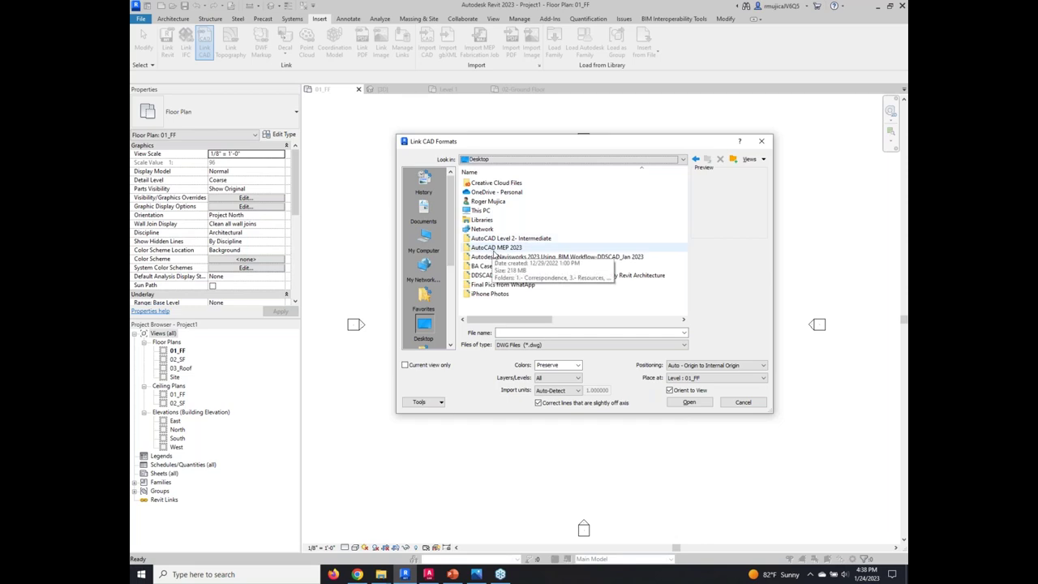
double_click(490, 274)
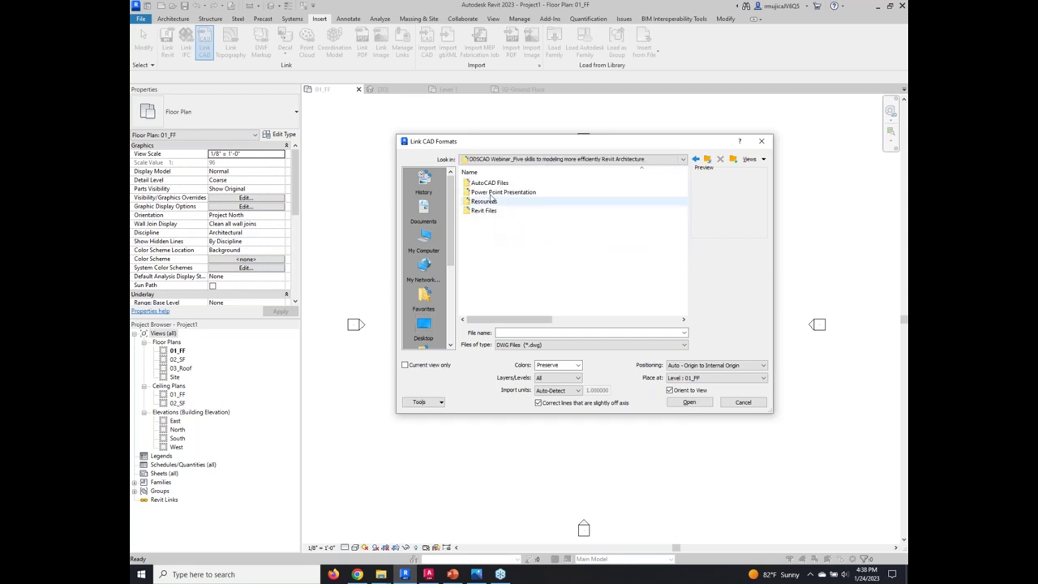
double_click(490, 183)
left_click(494, 192)
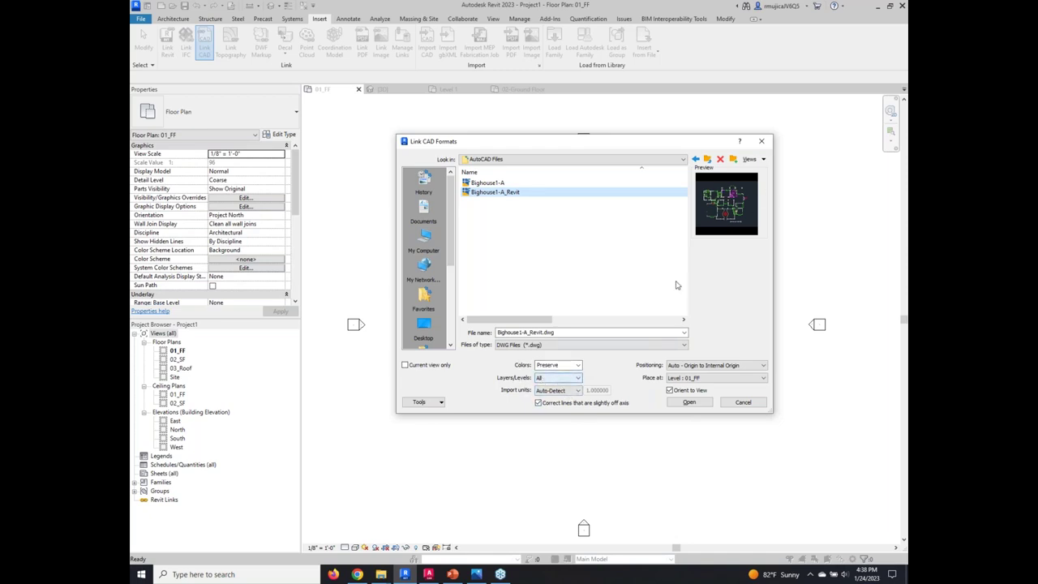
Link the selected drawing for the current view only, with positioning set to Auto - Center to Center, and inspect the placed plan.
left_click(713, 365)
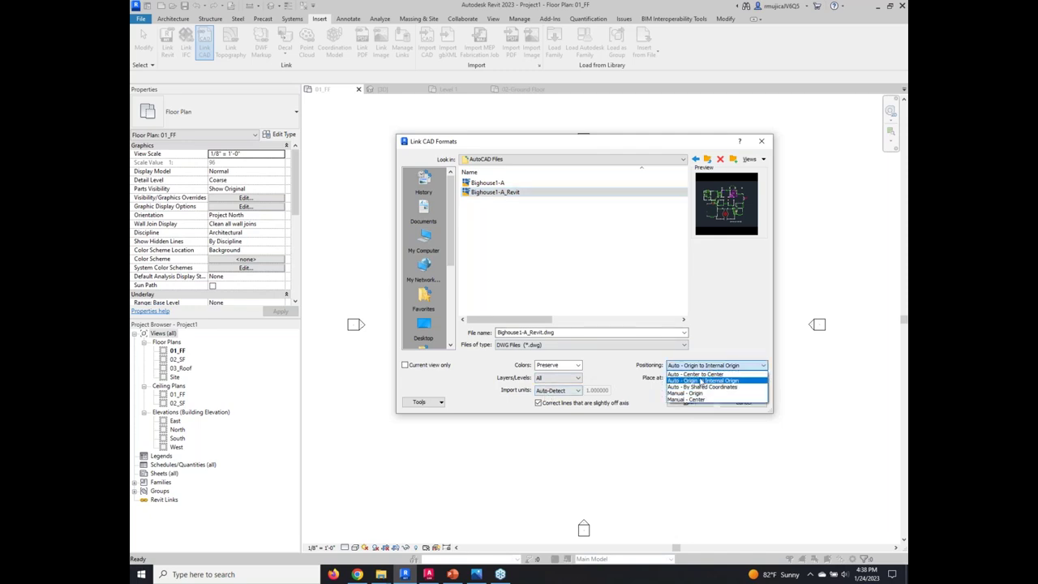
left_click(695, 373)
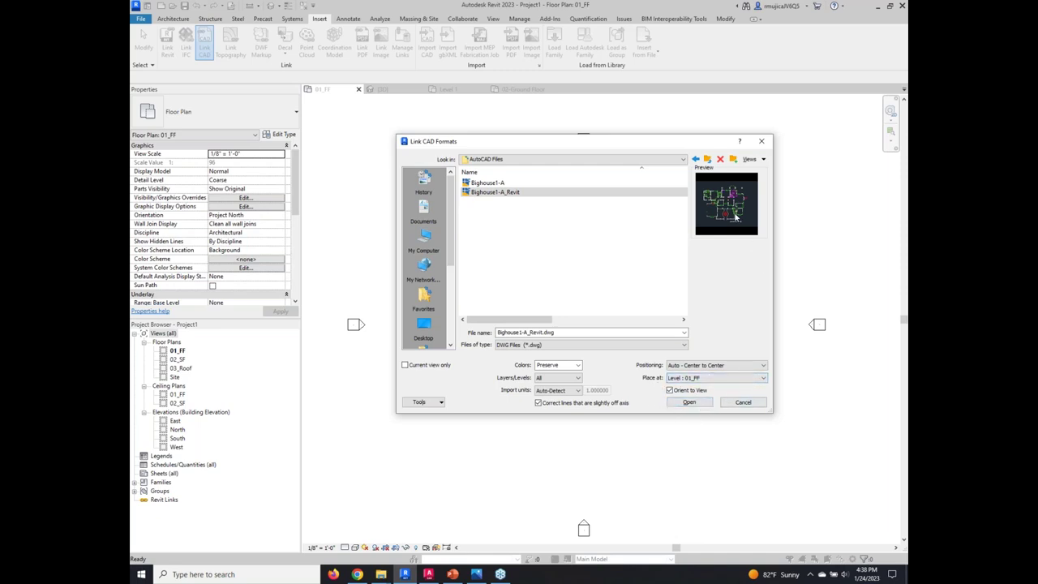
left_click(404, 366)
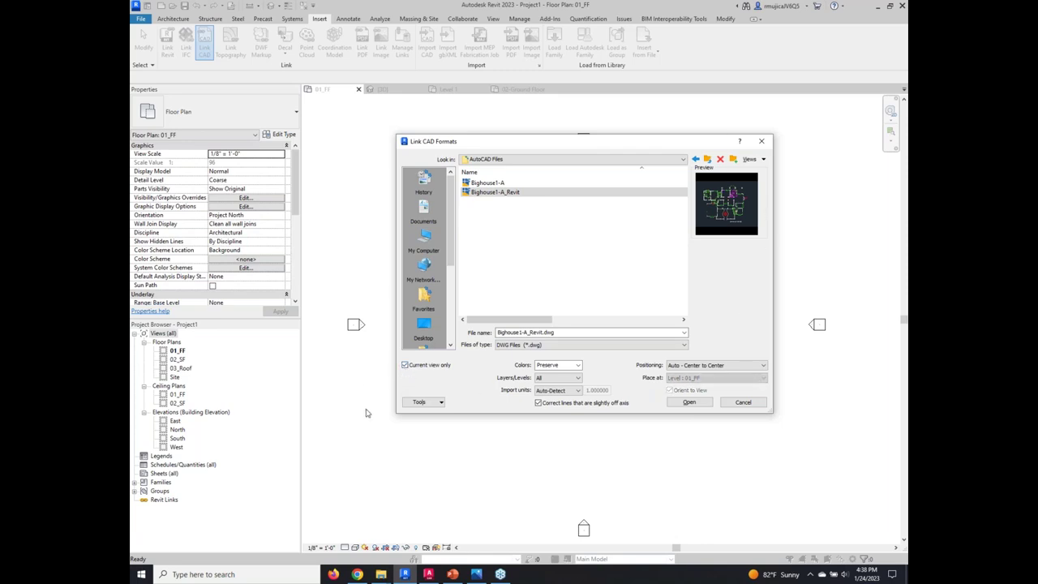
left_click(687, 400)
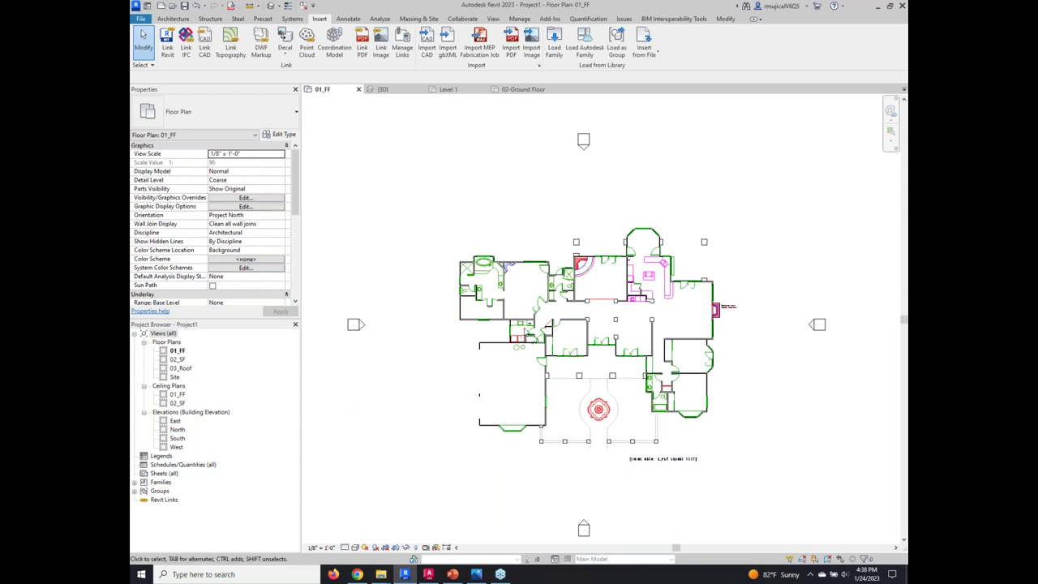
scroll(493, 302, "up", 3)
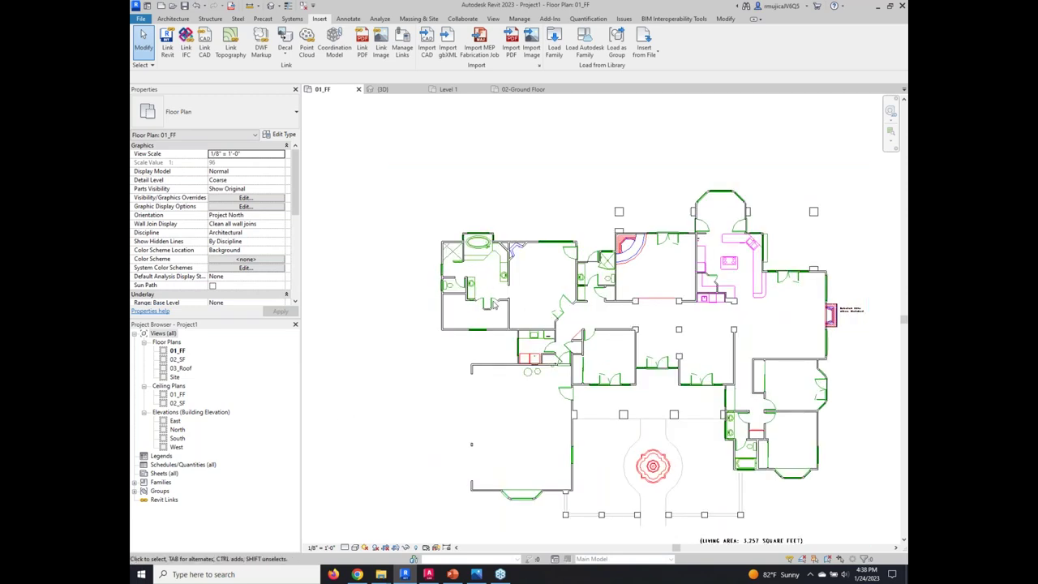
scroll(493, 304, "up", 1)
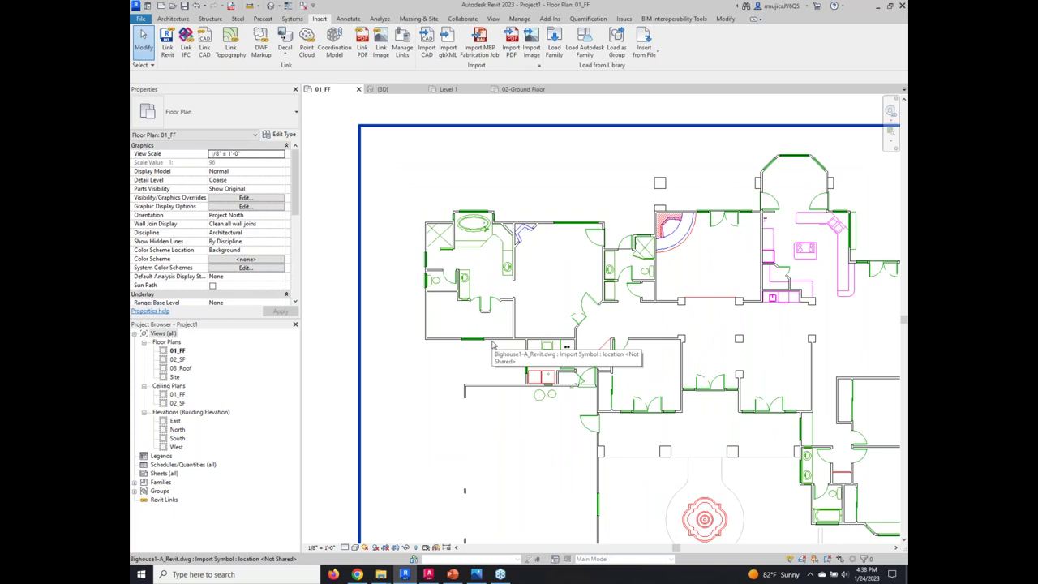
scroll(492, 345, "down", 4)
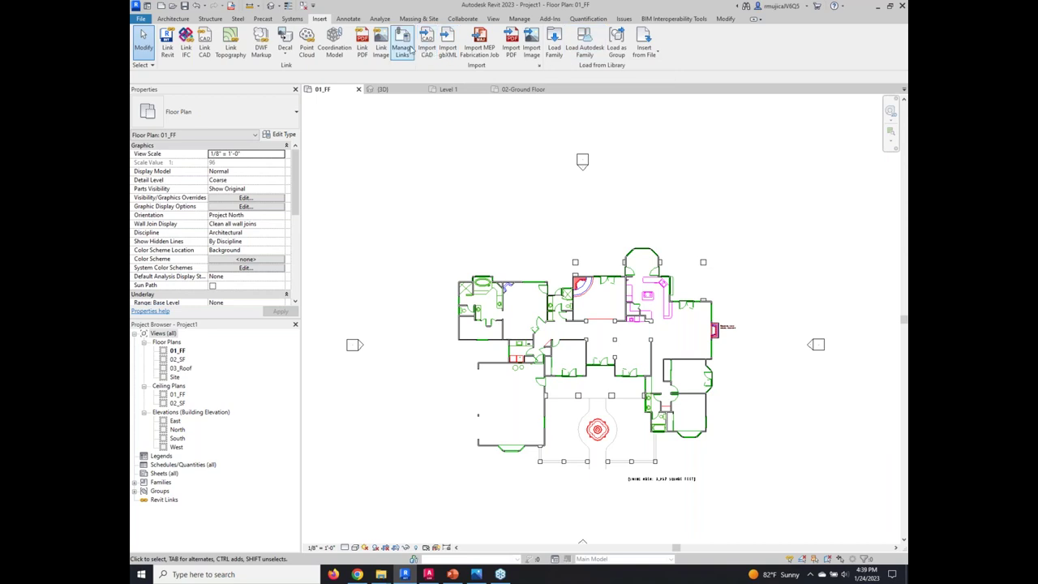
Remove the Bighouse1-A_Revit.dwg CAD link from the project through Manage Links and accept the change.
left_click(409, 50)
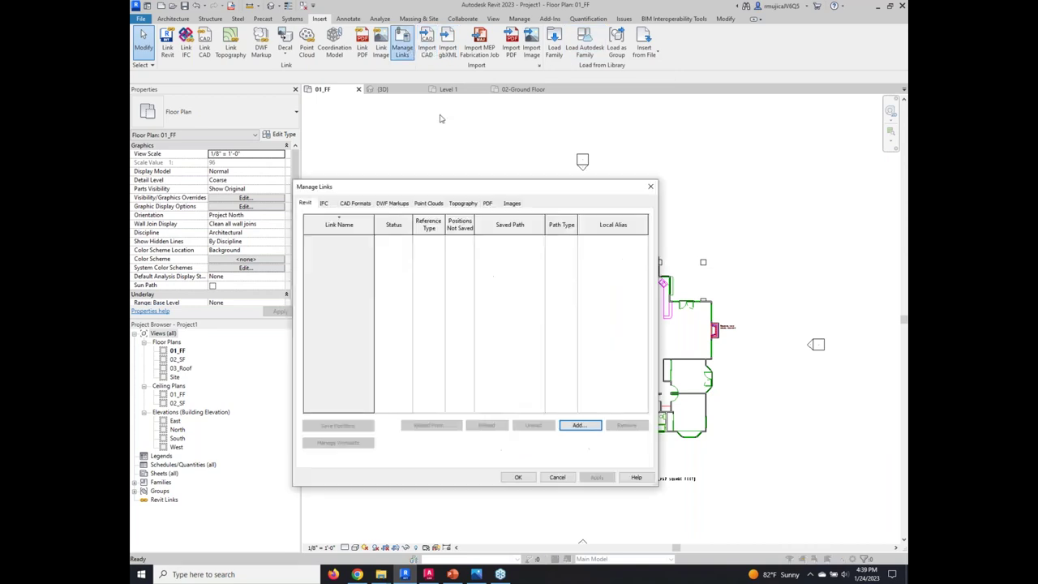
left_click(361, 203)
left_click_drag(392, 190, 469, 172)
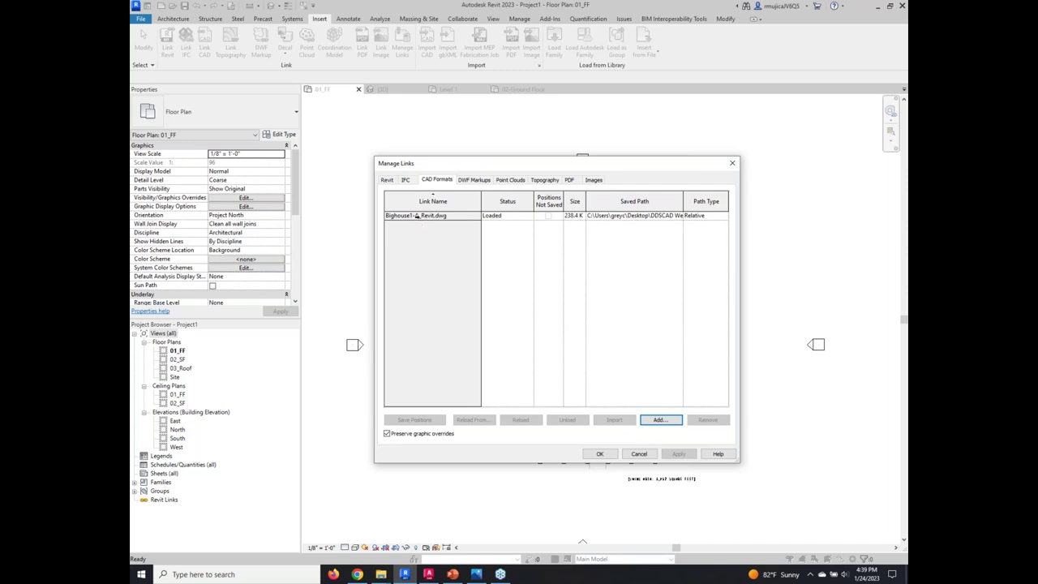
left_click(416, 216)
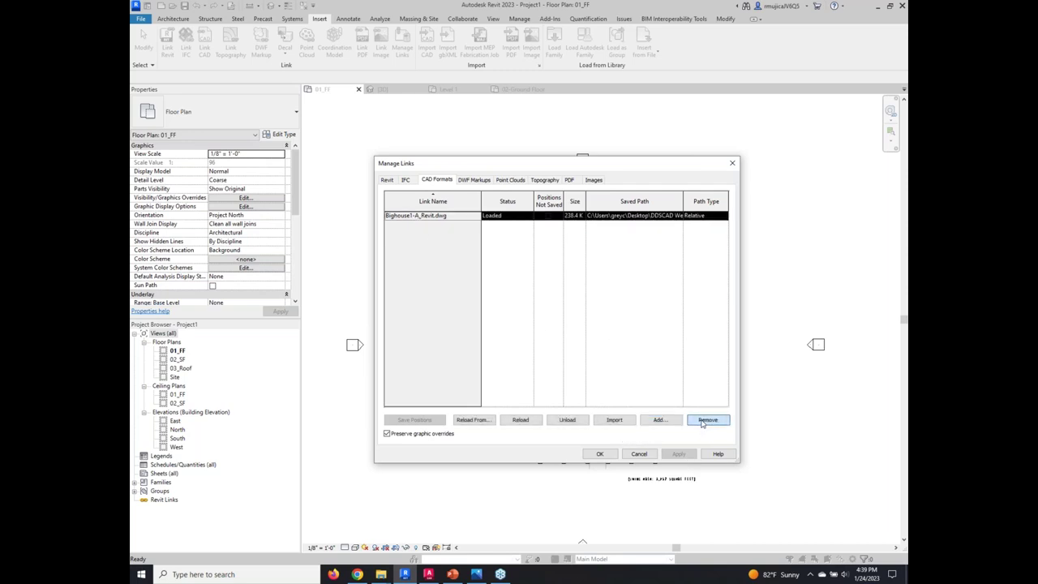
left_click(702, 422)
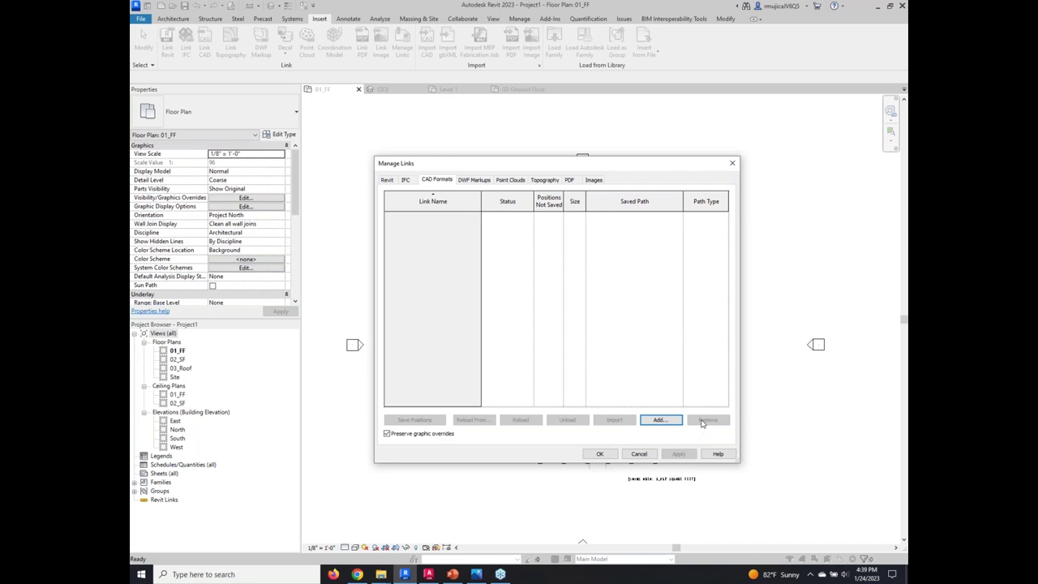
left_click(600, 453)
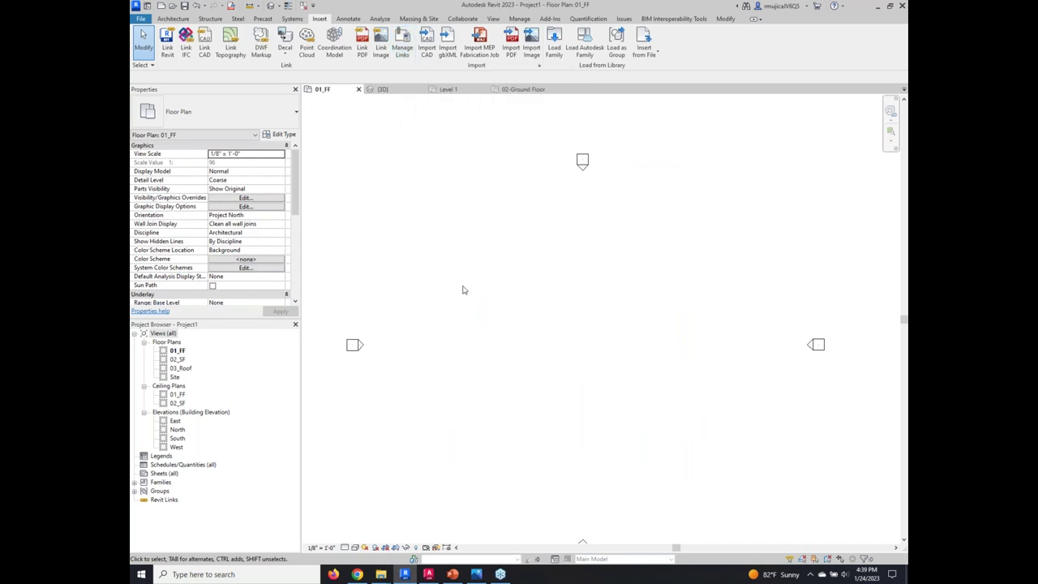
Check the project's list of linked CAD formats in Manage Links and leave it without changes.
left_click(402, 42)
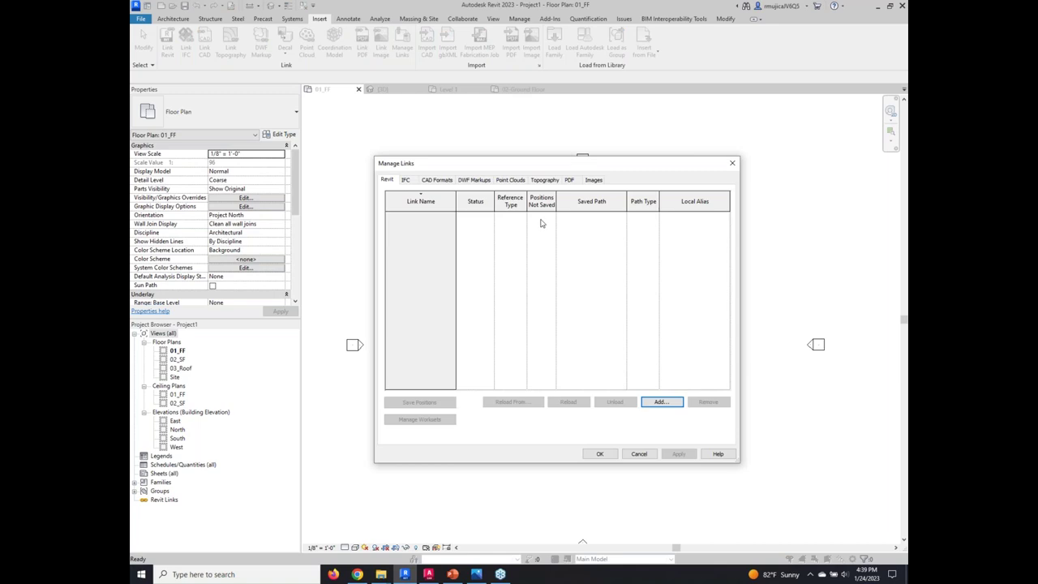
left_click(431, 180)
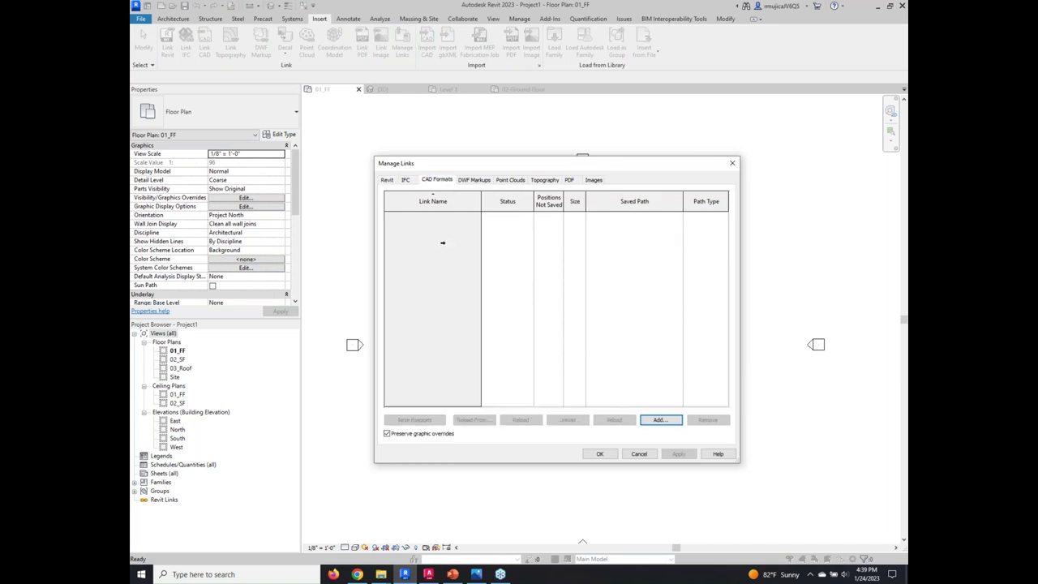
left_click(638, 453)
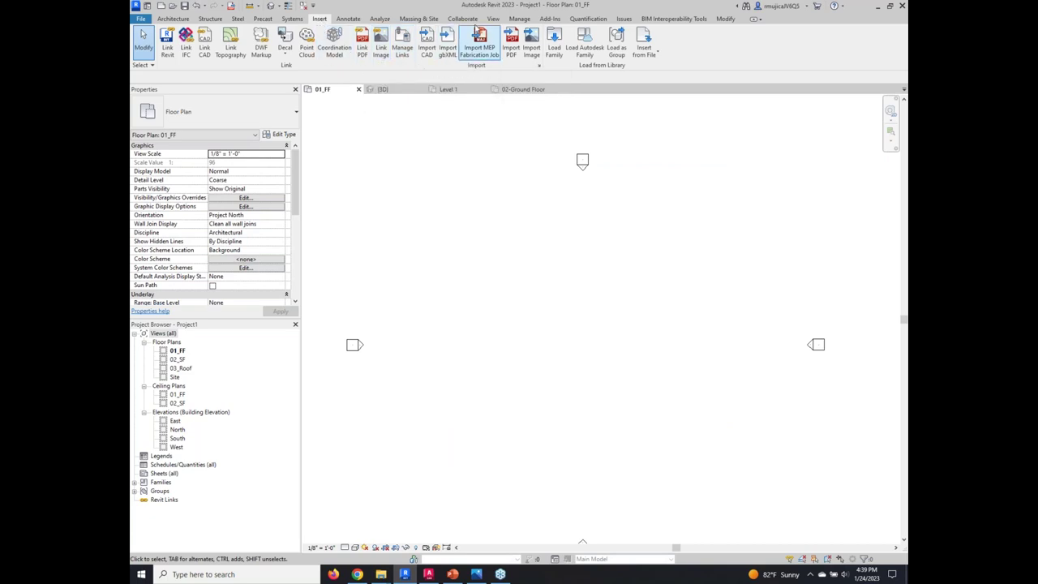
Widen the Manage Links dialog, start adding a new CAD link and select Bighouse1-A.dwg.
left_click(519, 18)
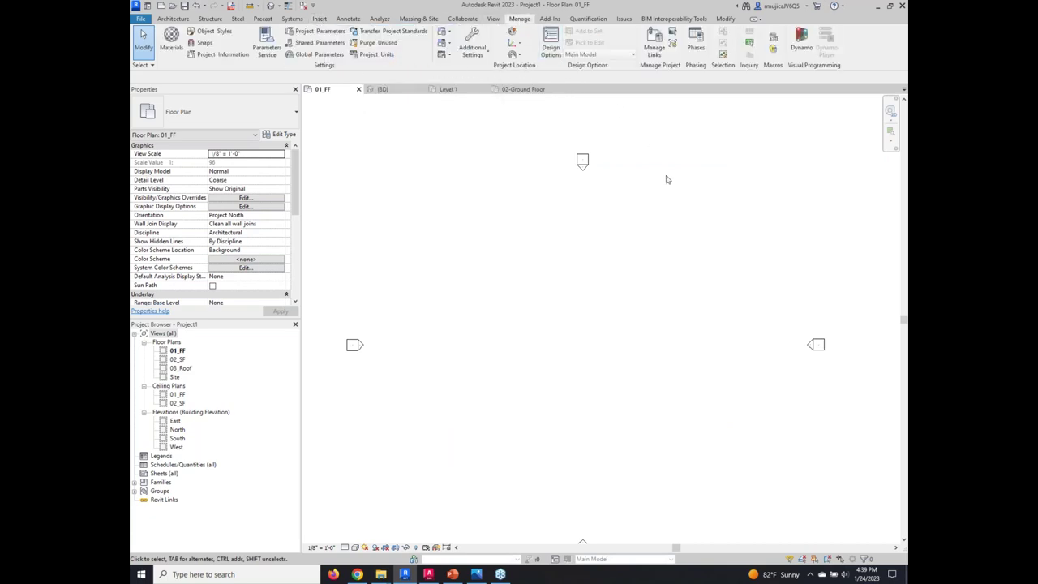
left_click(653, 42)
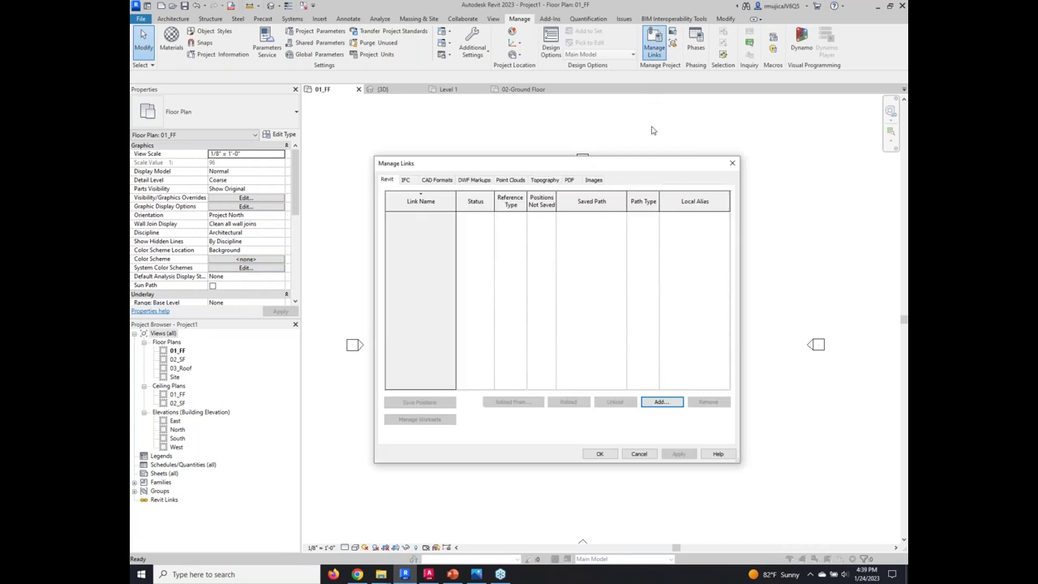
left_click_drag(739, 463, 768, 463)
left_click(437, 180)
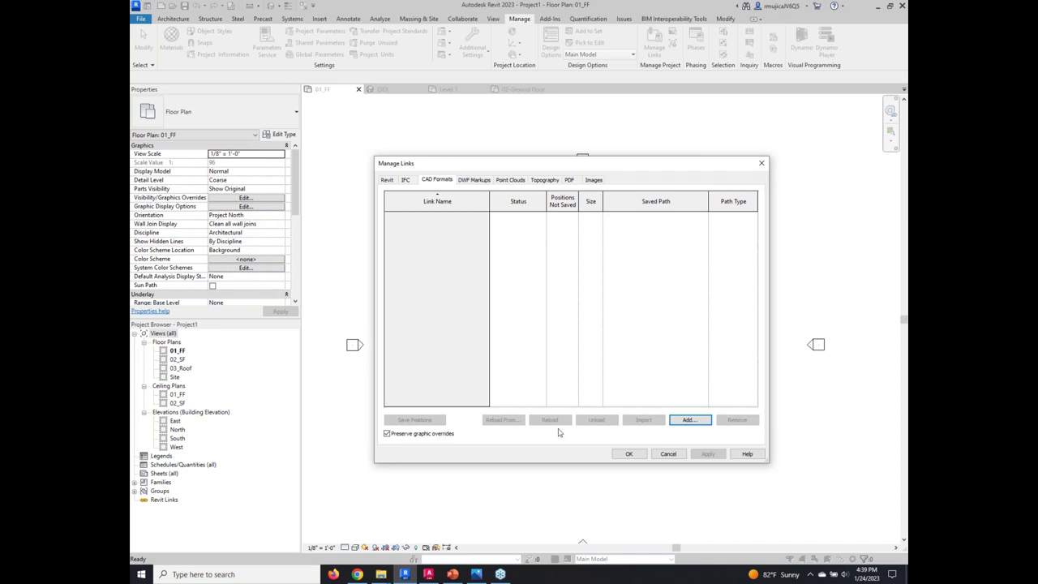
left_click(689, 420)
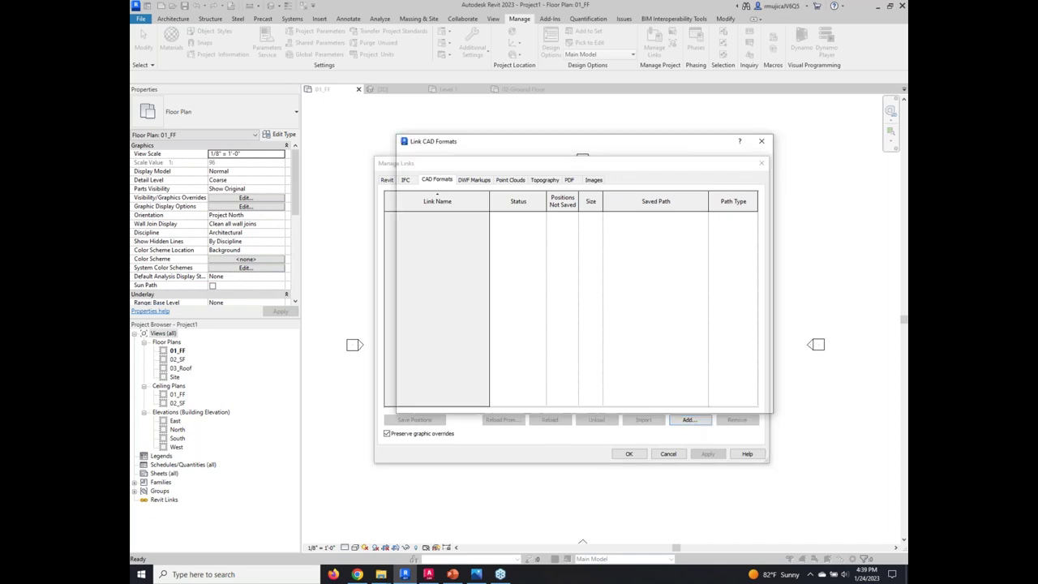
left_click(484, 183)
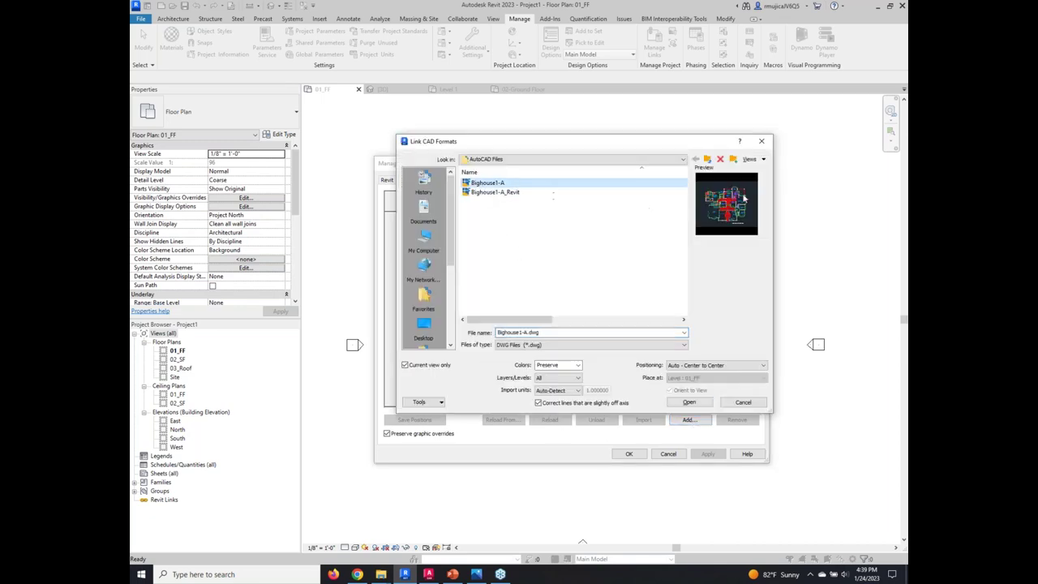
Link the selected drawing with Layers/Levels set to Visible, finish managing links and inspect the plan's rooms up close.
left_click(578, 378)
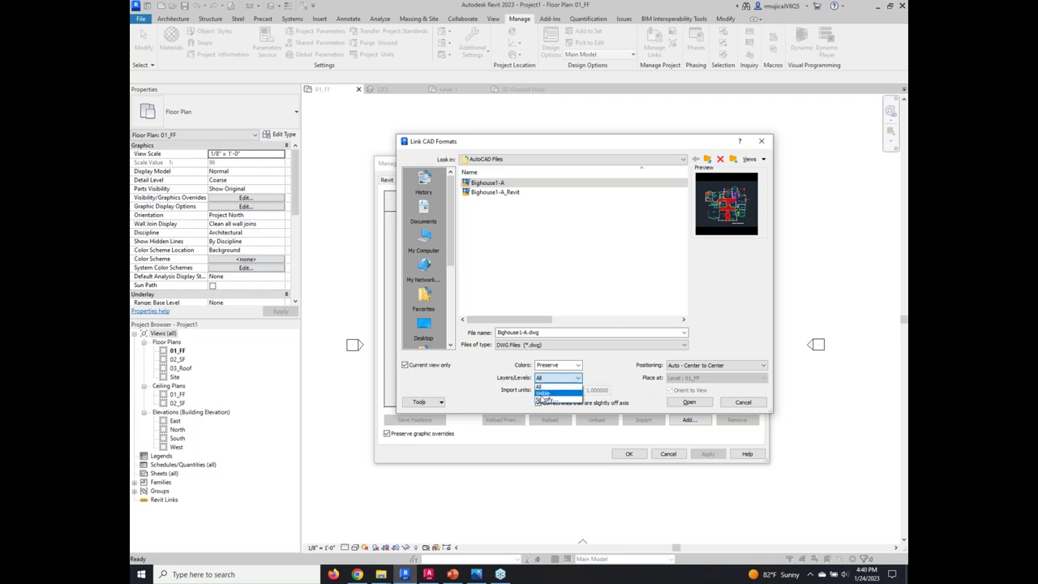
left_click(543, 393)
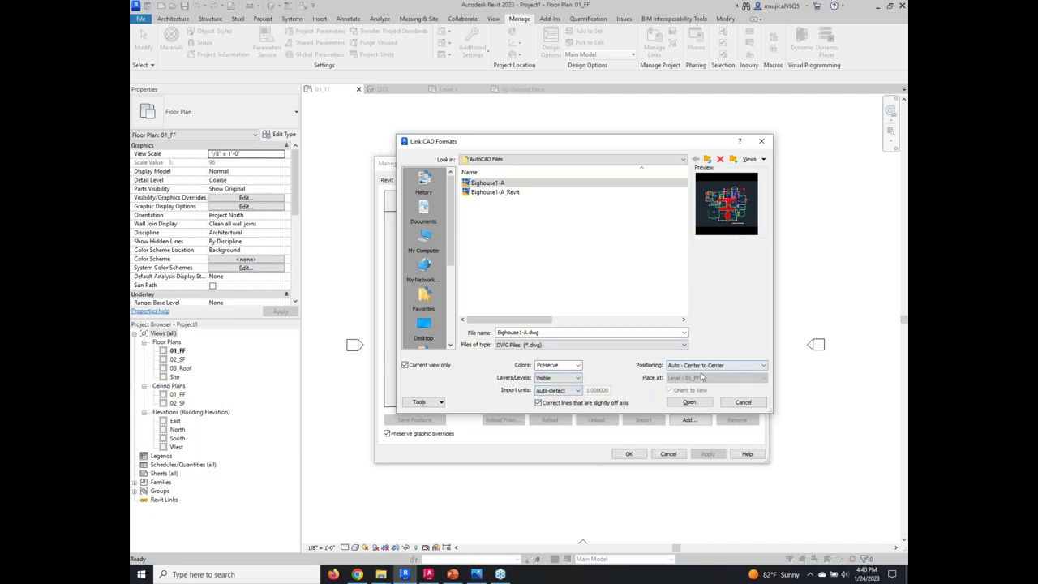
left_click(699, 404)
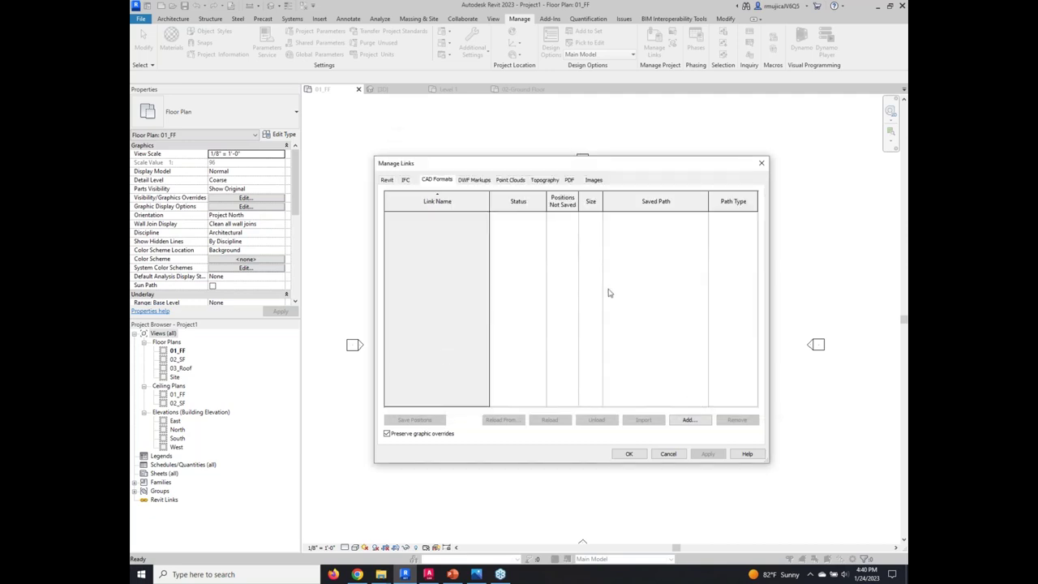
left_click(628, 453)
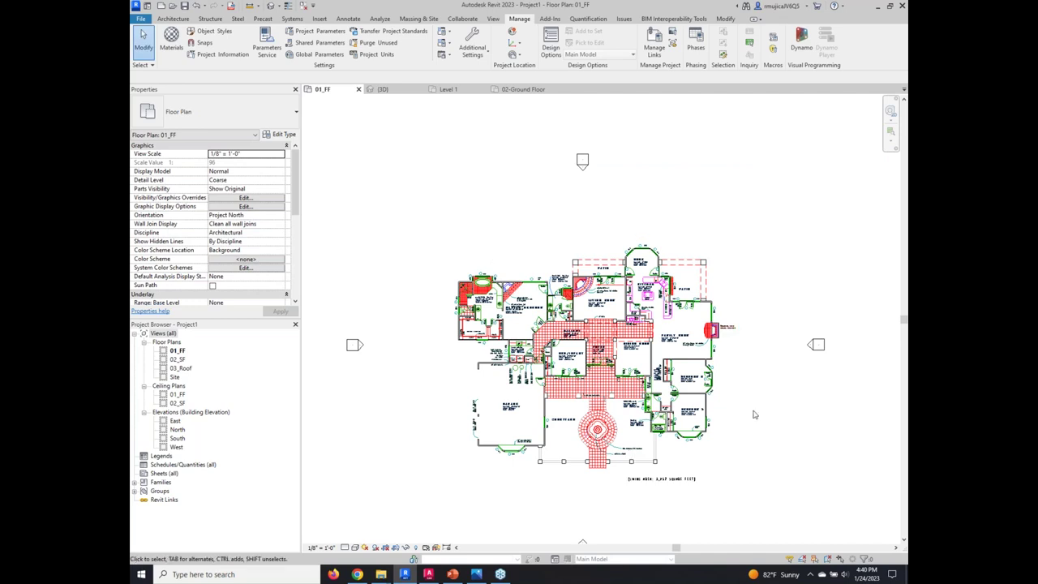
scroll(753, 414, "up", 2)
middle_click_drag(373, 368, 430, 355)
scroll(428, 353, "up", 3)
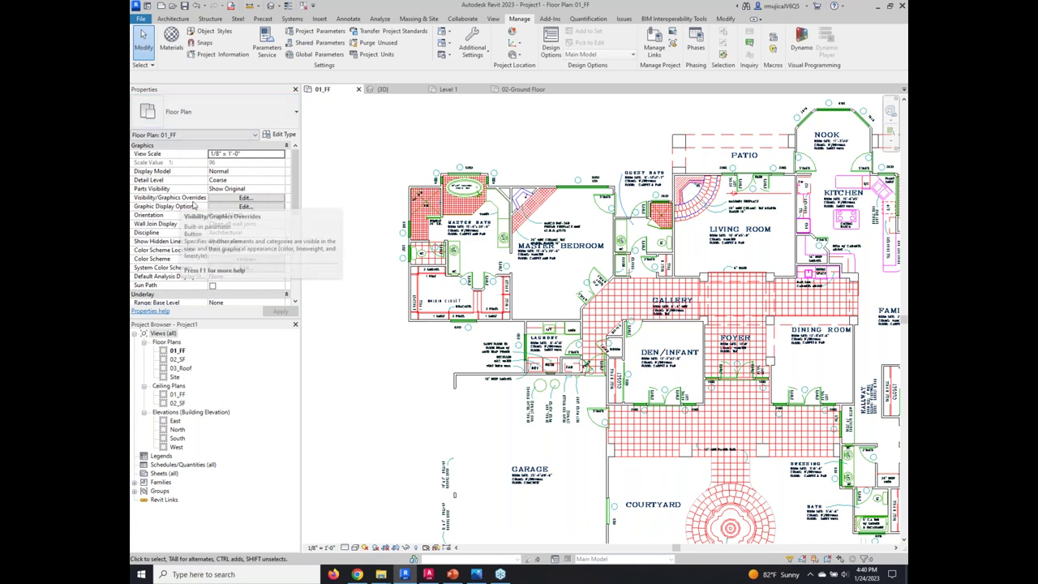
List the Bighouse1-A.dwg layers among the imported categories in the 01_FF view's Visibility/Graphic Overrides, keeping the plan in sight.
left_click(237, 198)
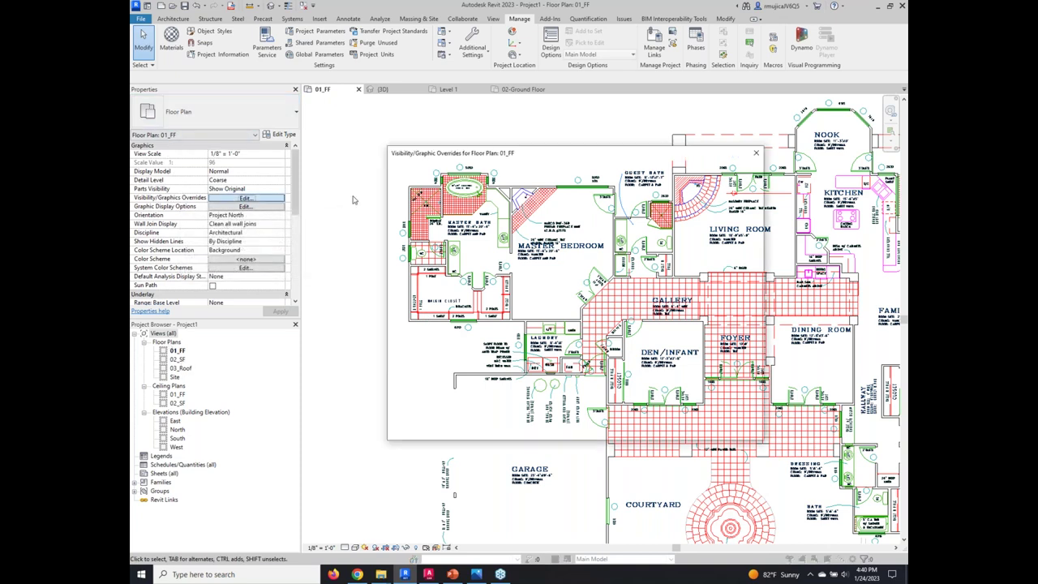
left_click(597, 170)
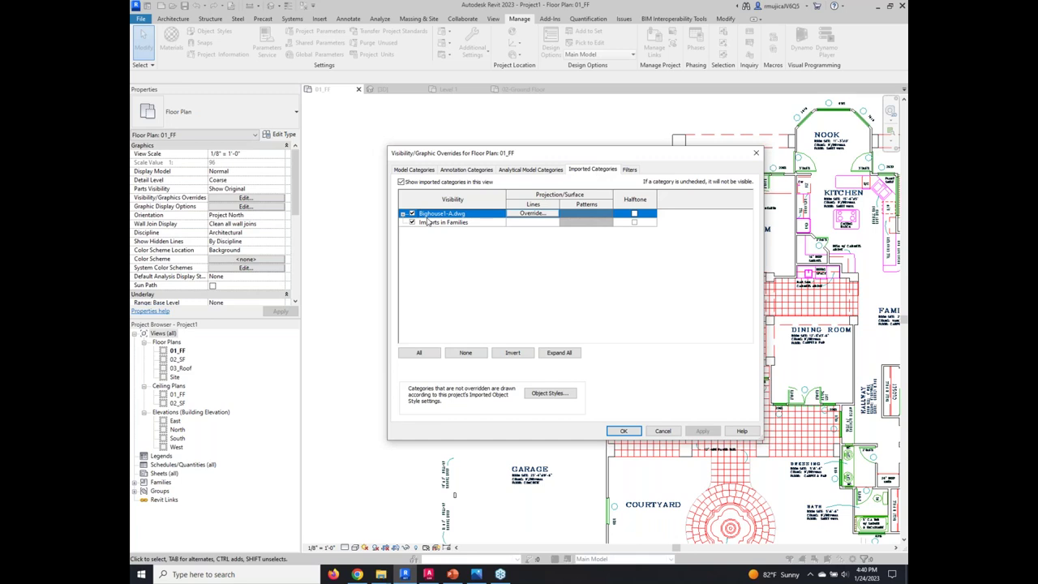
left_click(402, 213)
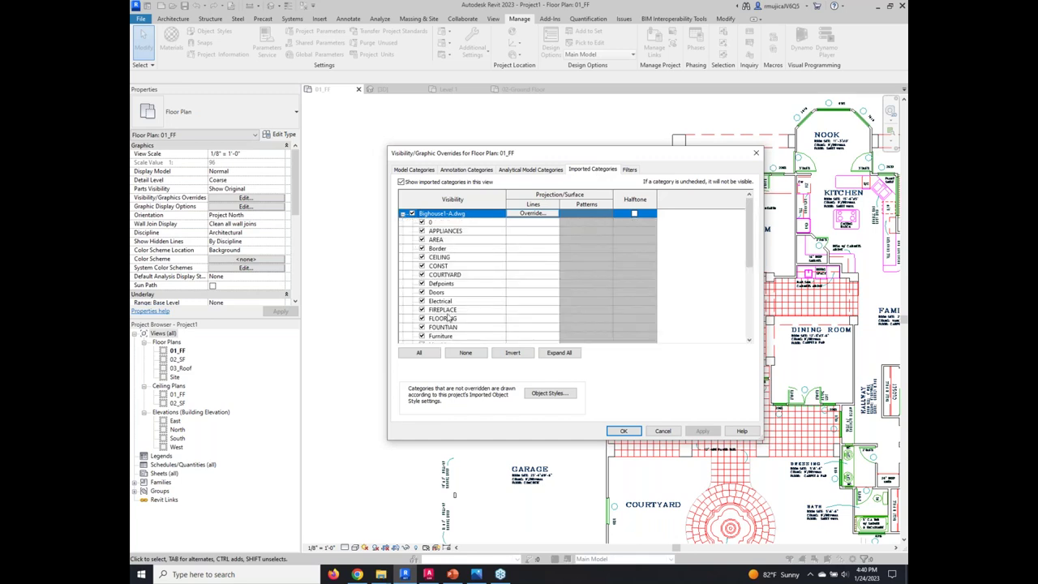
left_click_drag(542, 155, 446, 82)
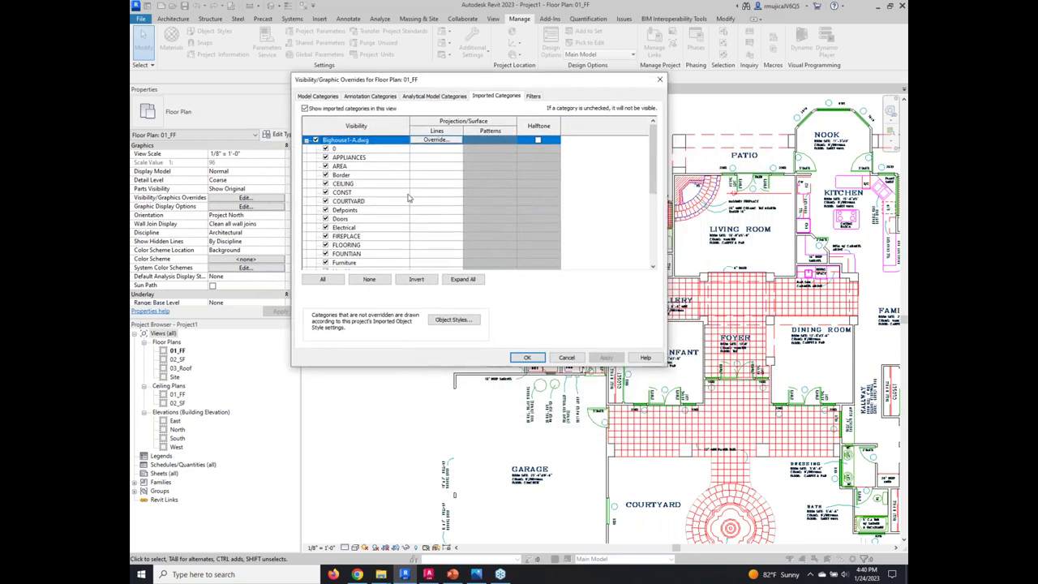
Turn off the Hatching and NOTES layers of Bighouse1-A.dwg in the imported categories of the 01_FF view.
left_click(325, 150)
left_click(325, 149)
scroll(329, 215, "down", 1)
scroll(329, 217, "down", 2)
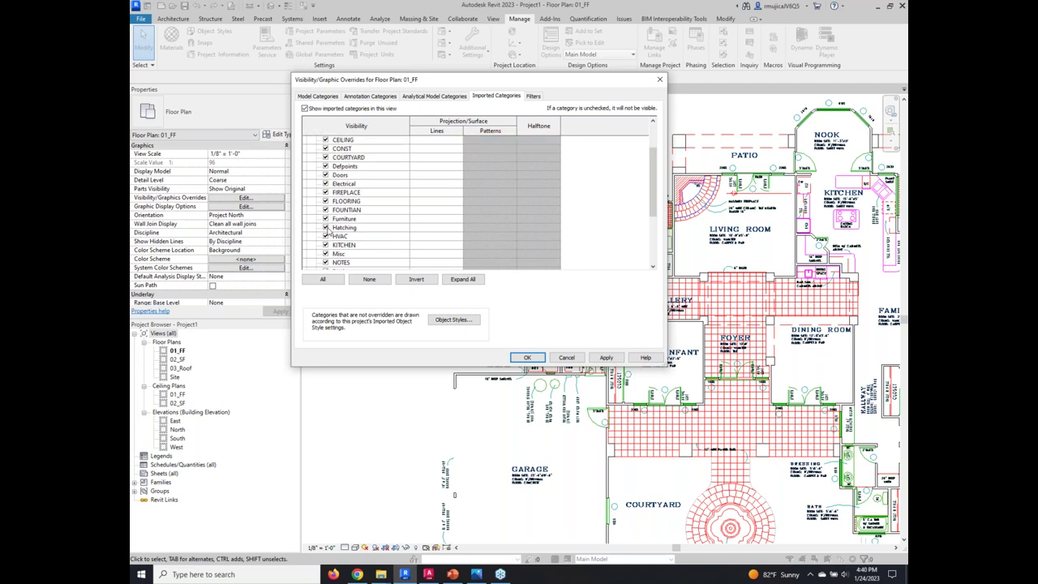
left_click(326, 227)
scroll(328, 204, "down", 2)
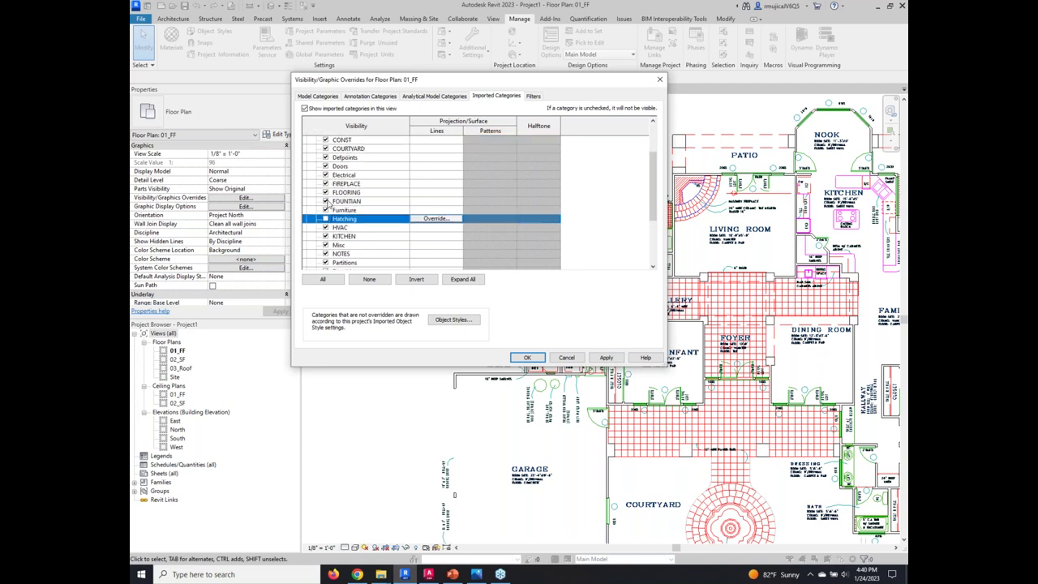
left_click(325, 219)
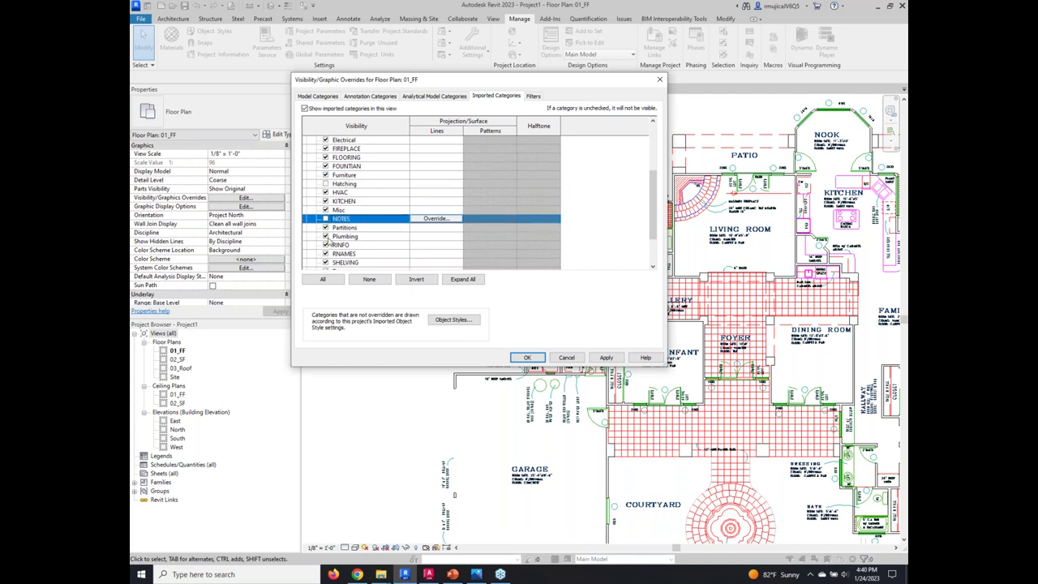
Turn off the RINFO, RNAMES and SHELVING layers of the linked drawing as well and apply the visibility overrides.
left_click(325, 245)
left_click(325, 254)
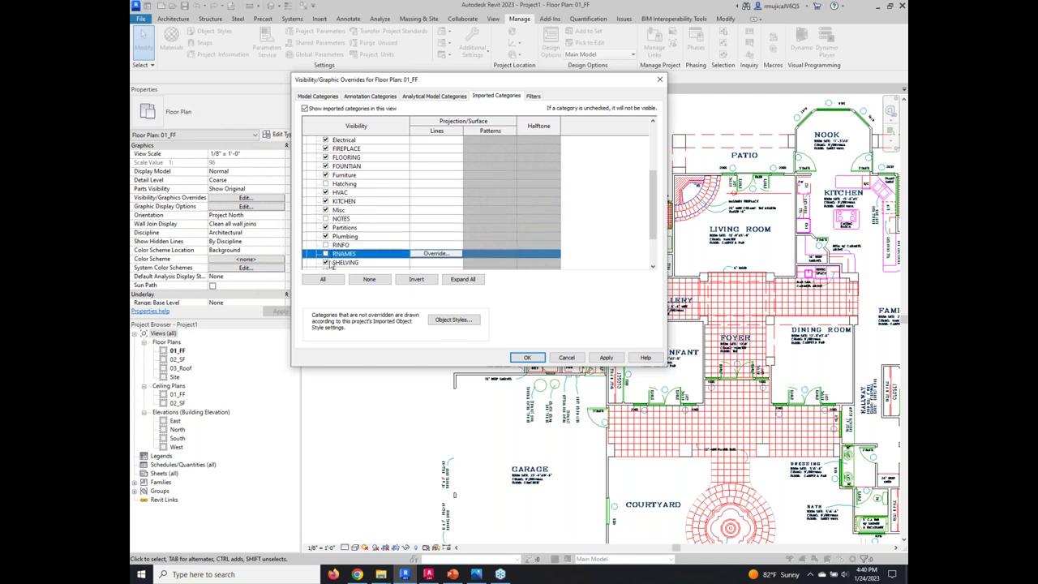
left_click(326, 262)
left_click(325, 219)
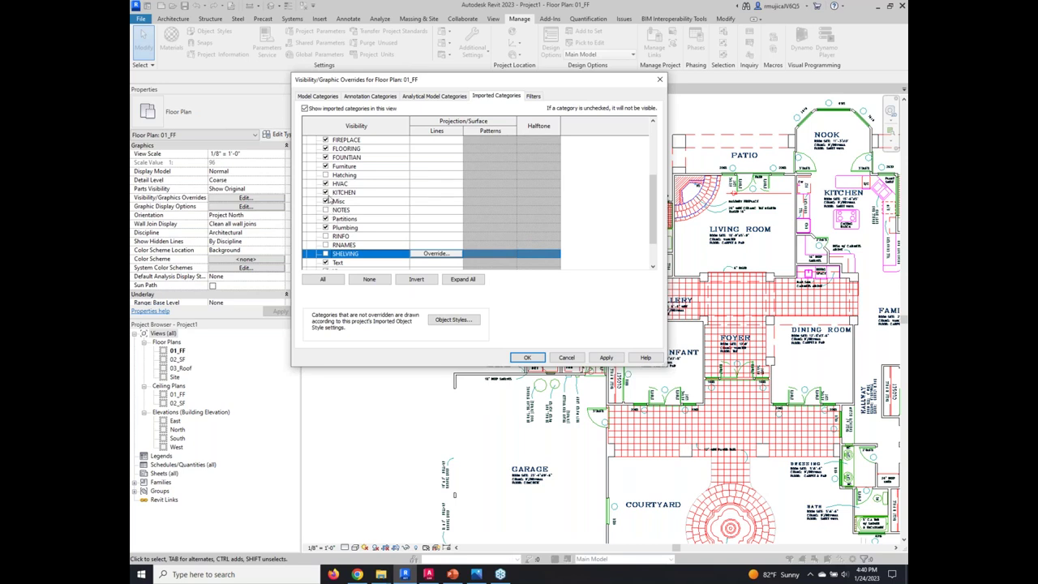
scroll(336, 162, "down", 3)
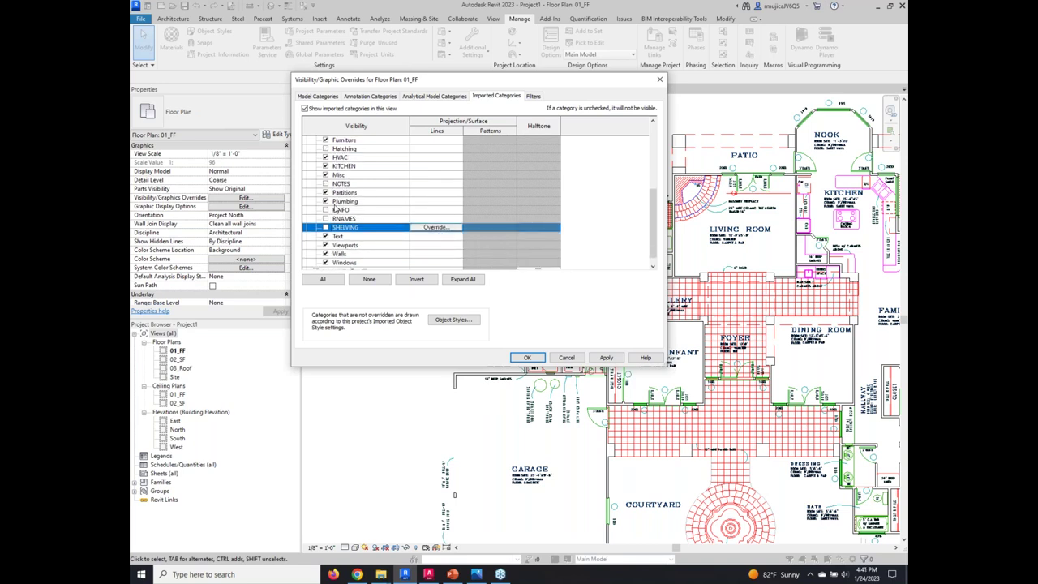
left_click(606, 357)
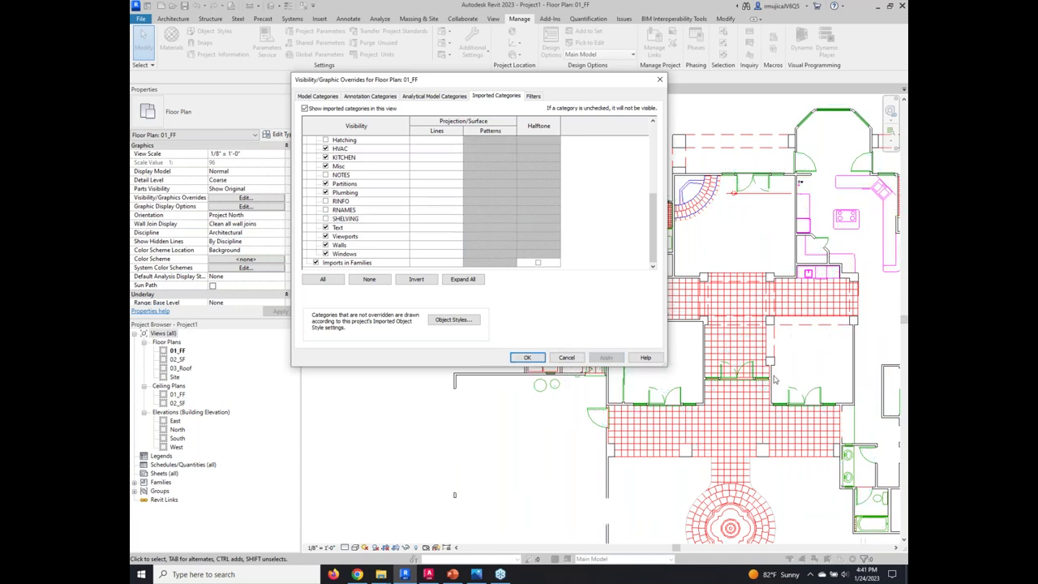
left_click(525, 356)
Query a floor tile line in the linked Bighouse1-A.dwg plan and hide its FLOORING layer in the view.
key("z")
key("f")
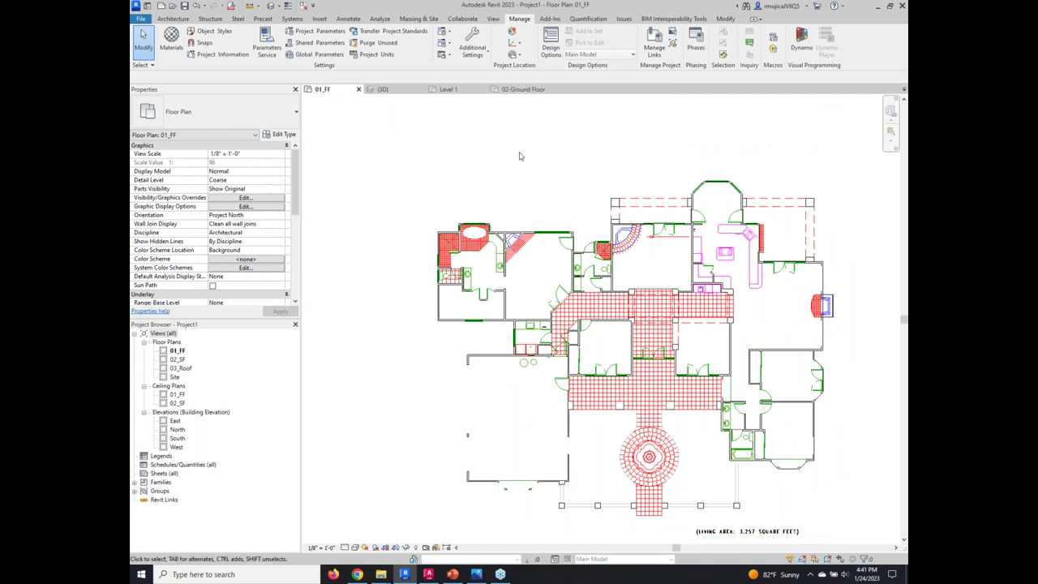
left_click(507, 267)
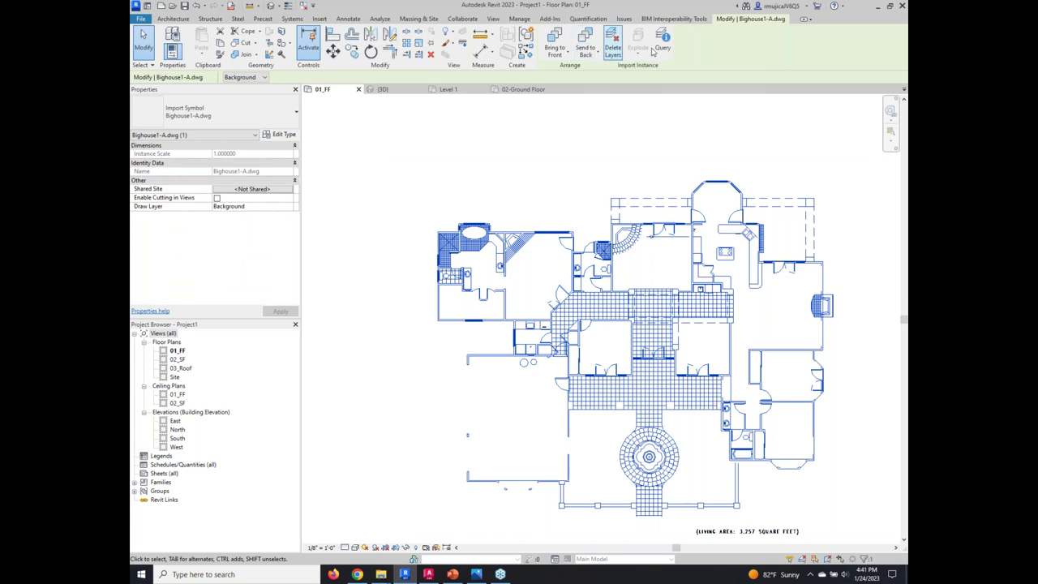
left_click(663, 49)
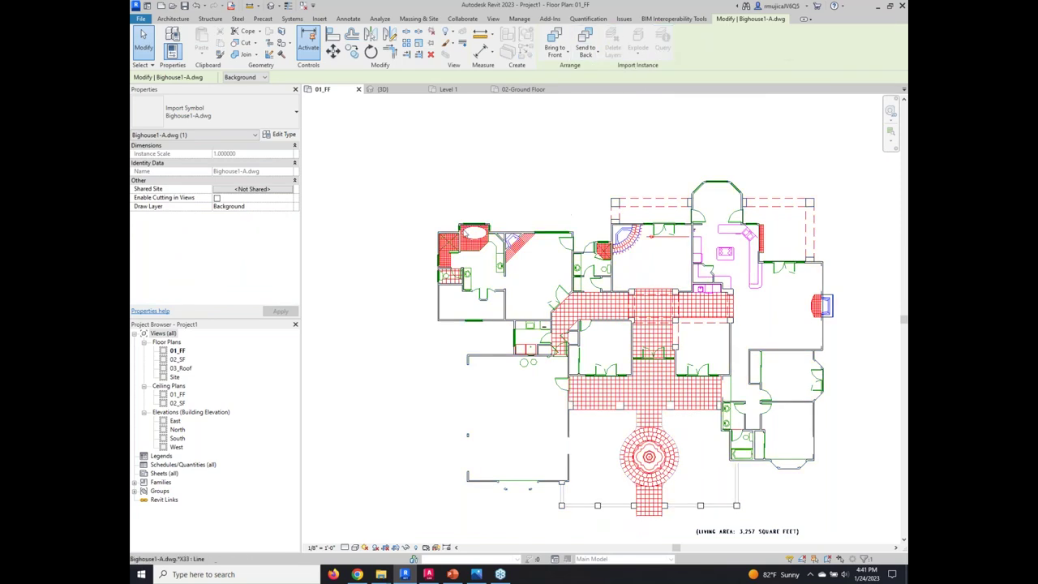
left_click(635, 398)
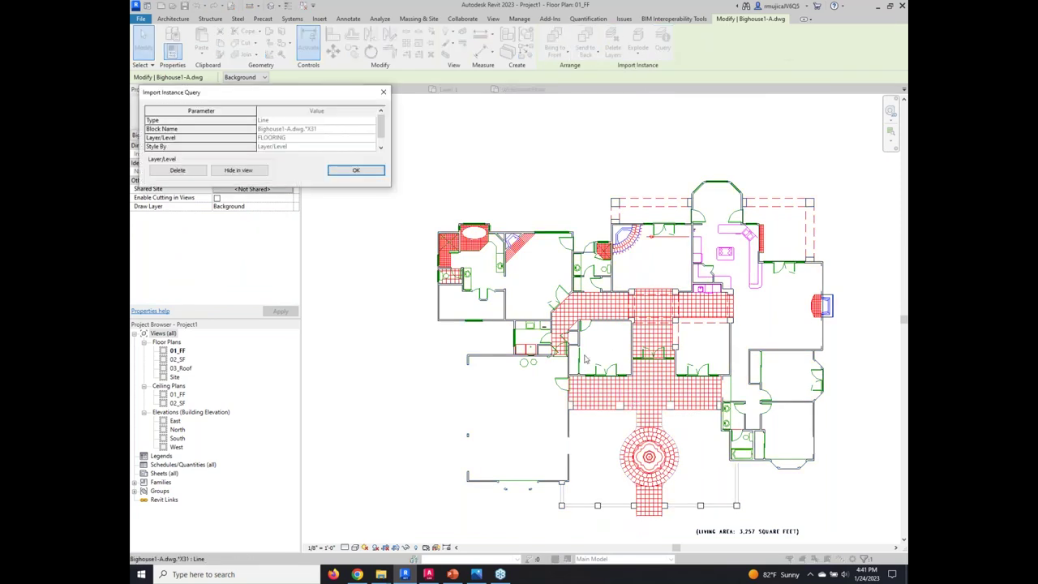
left_click(236, 171)
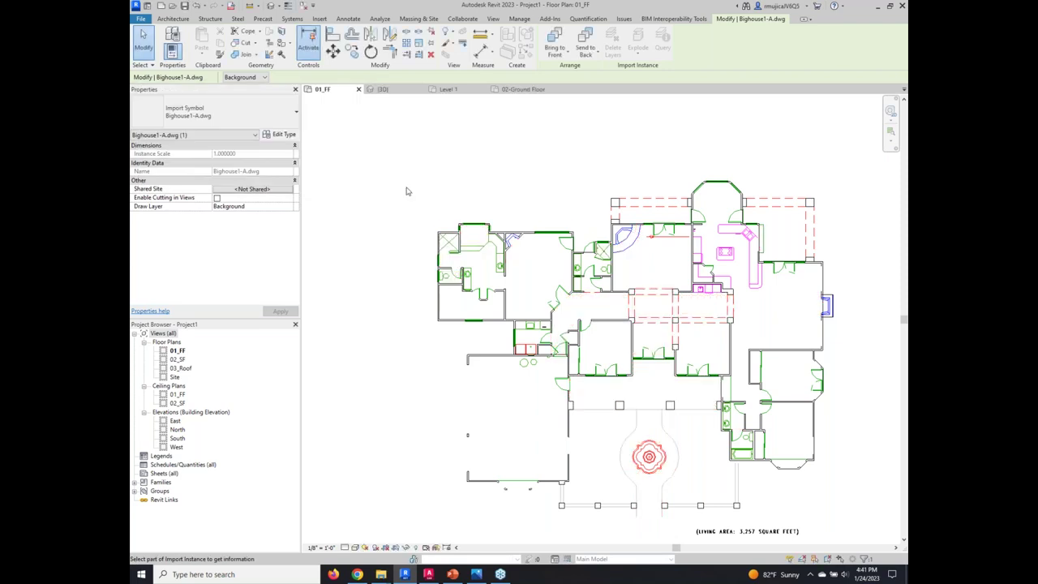
left_click(143, 37)
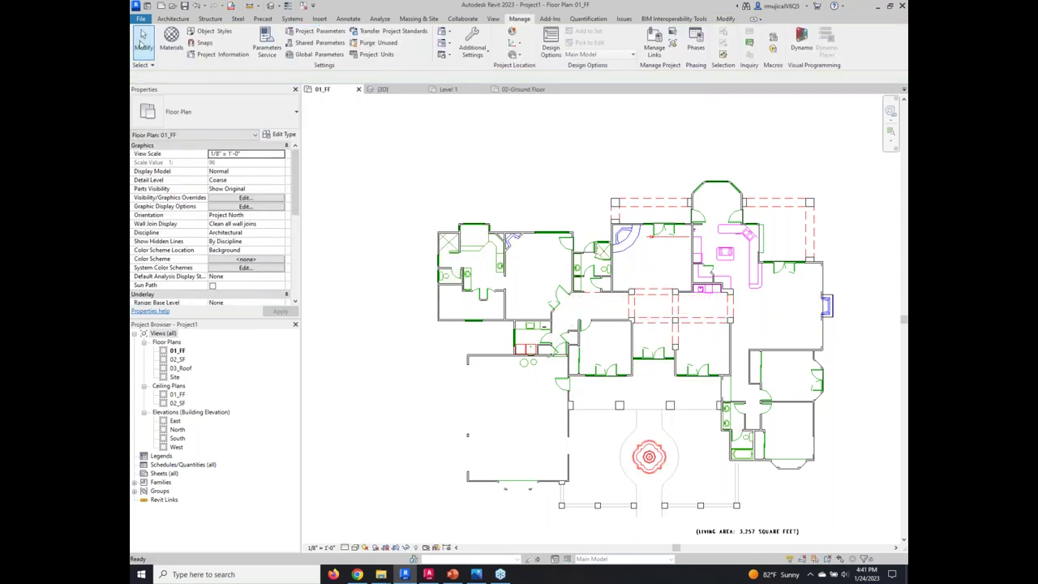
Inspect the linked plan as a whole and its Bighouse1-A.dwg entry among the linked CAD formats, leaving the link unchanged.
scroll(527, 194, "down", 2)
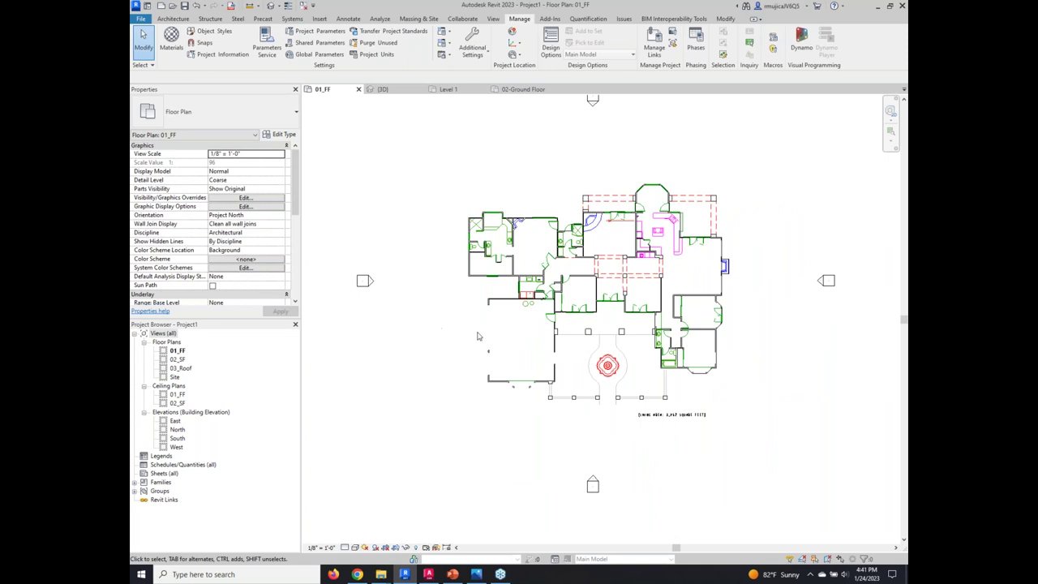
left_click(499, 258)
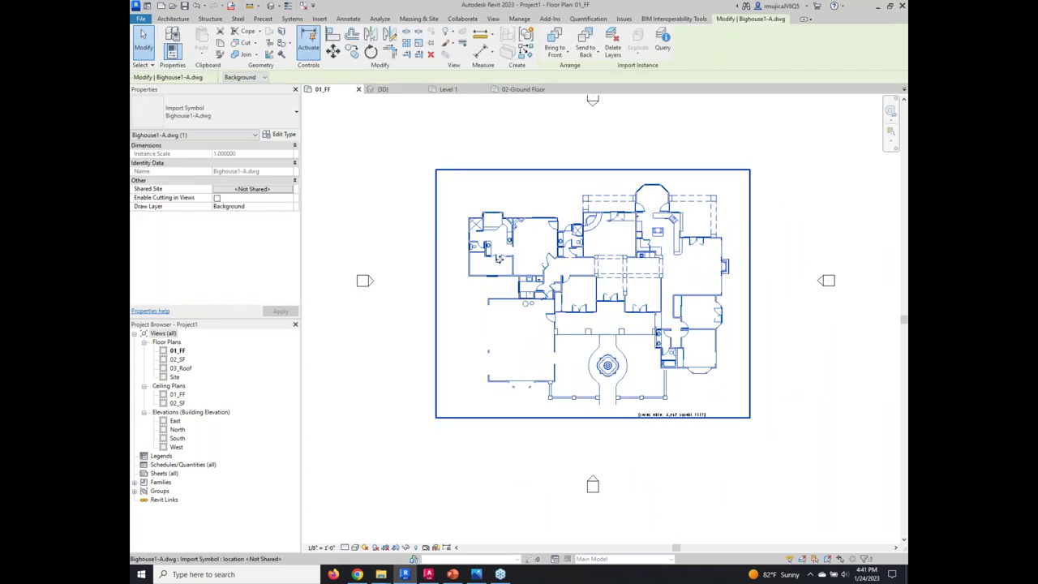
left_click(422, 235)
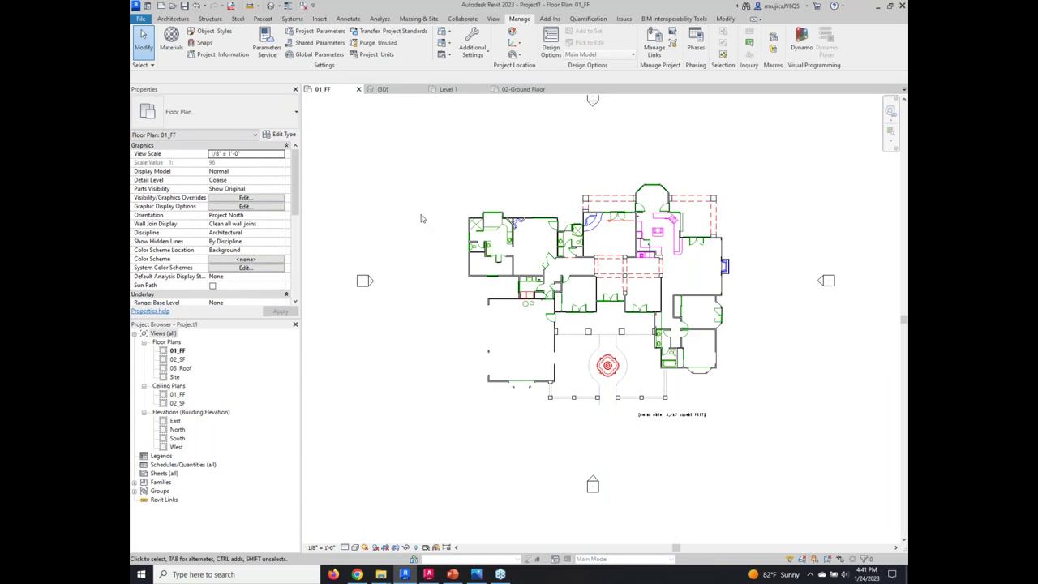
left_click(654, 42)
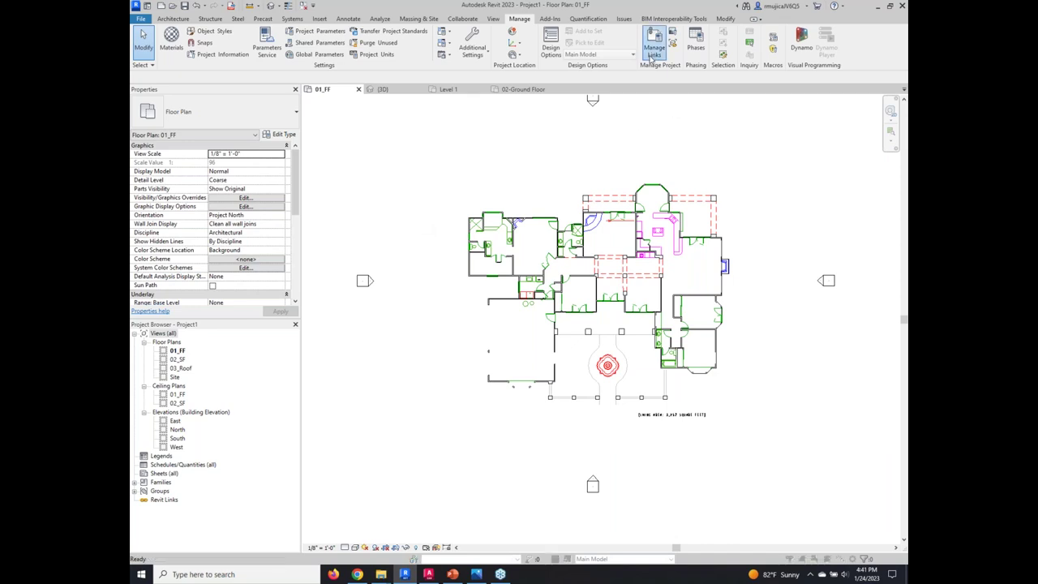
left_click(435, 180)
left_click(410, 215)
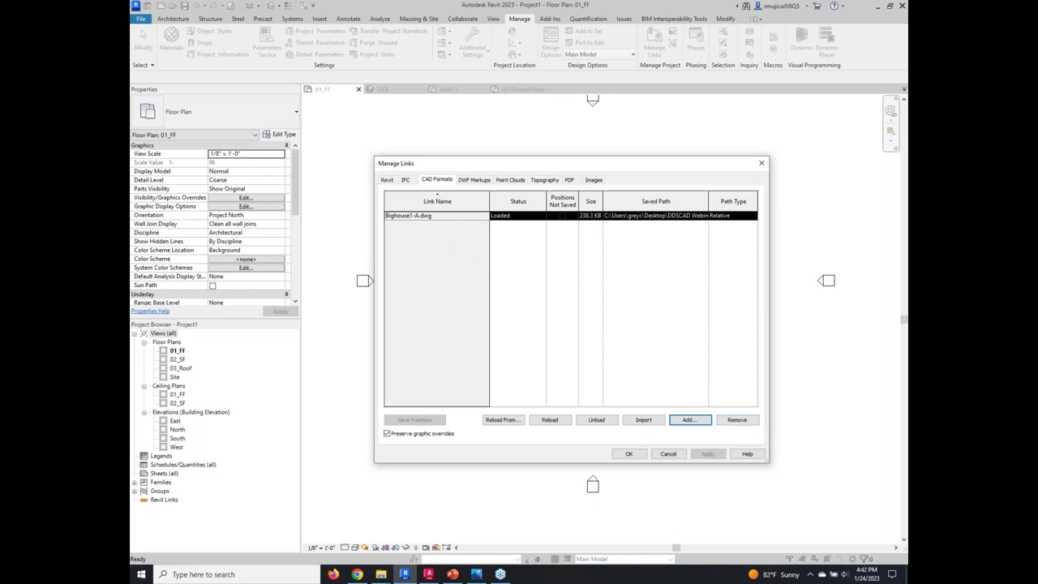
left_click(668, 454)
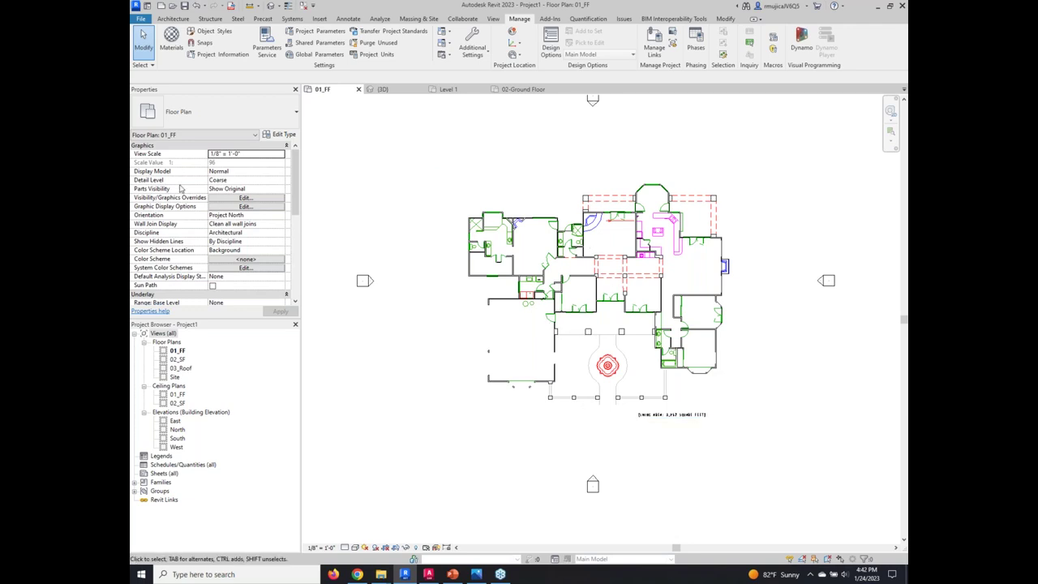
Hide the entire Bighouse1-A.dwg link in the 01_FF view through its imported category visibility.
left_click(219, 199)
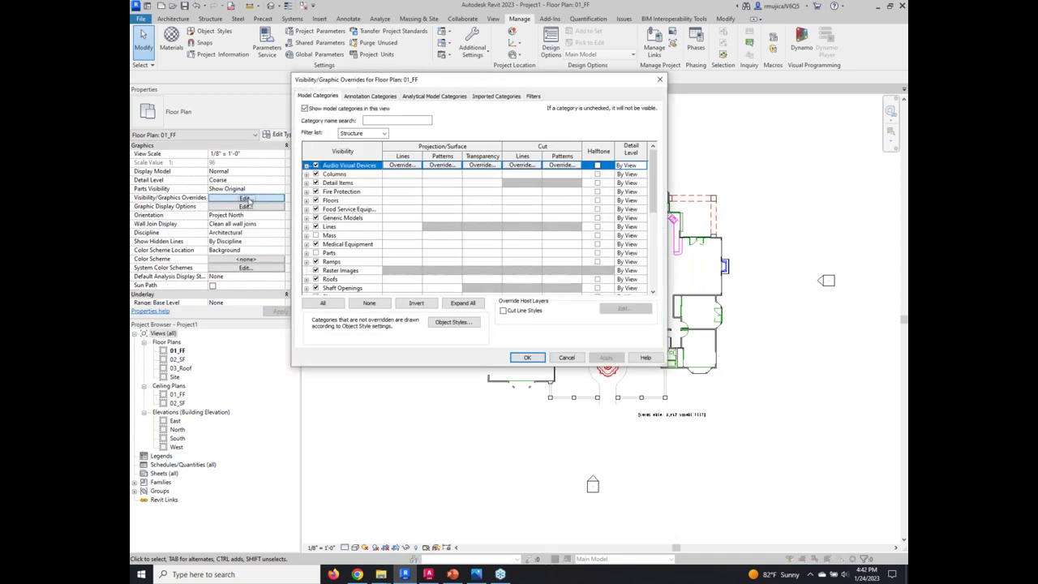
left_click(495, 96)
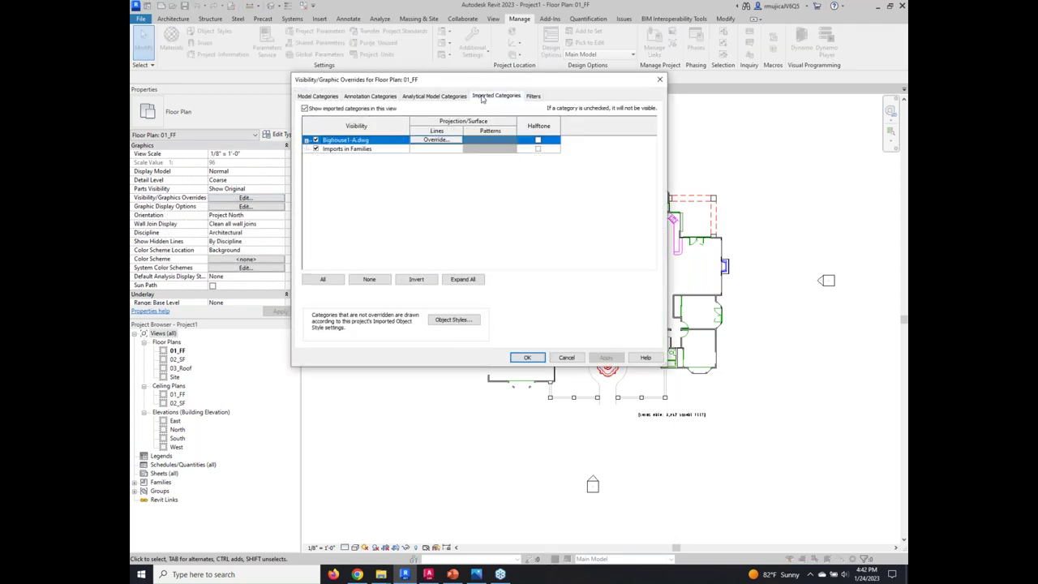
left_click(316, 140)
left_click(605, 360)
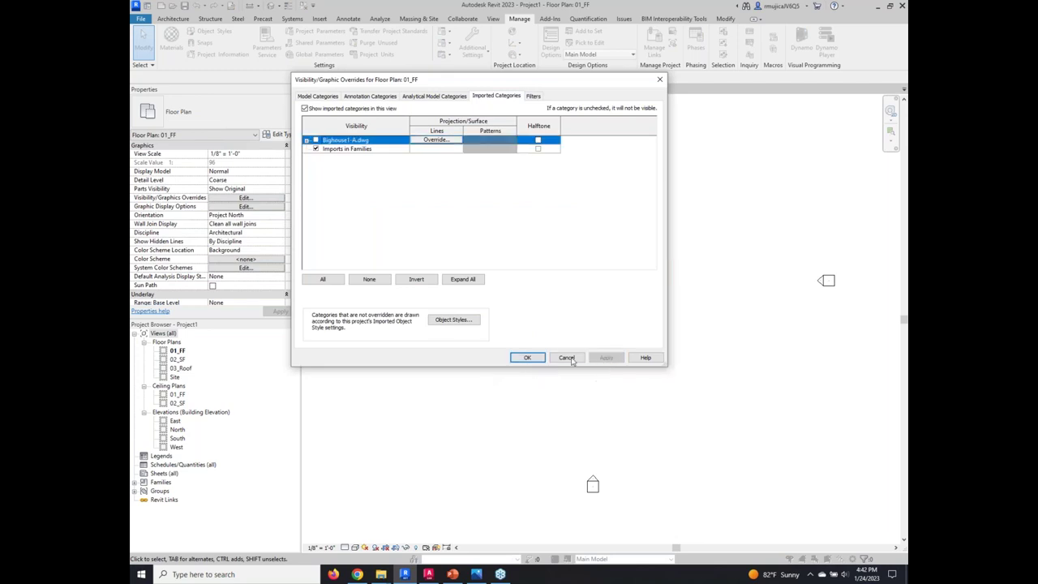
left_click(527, 357)
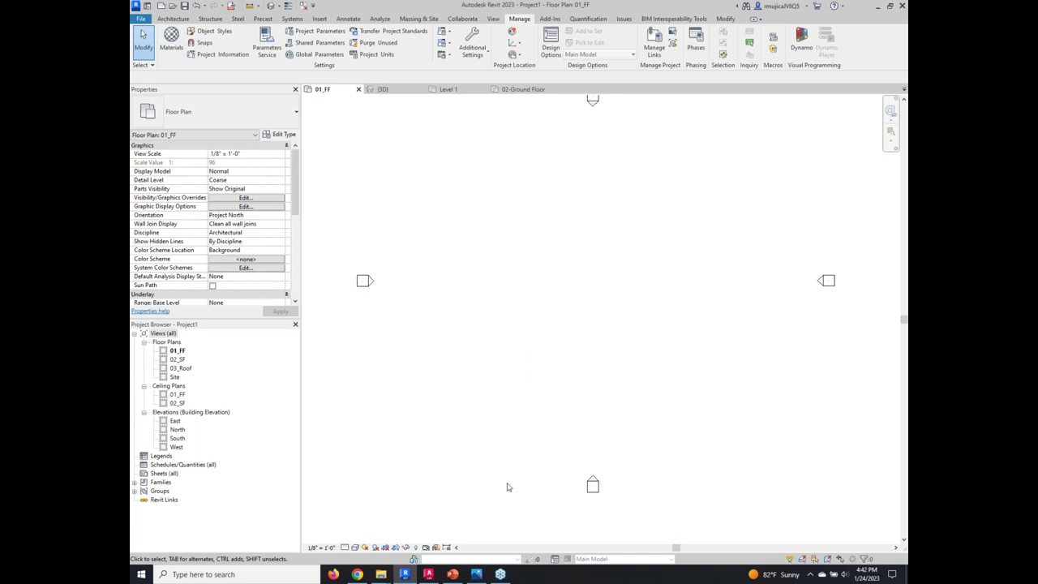
left_click(453, 574)
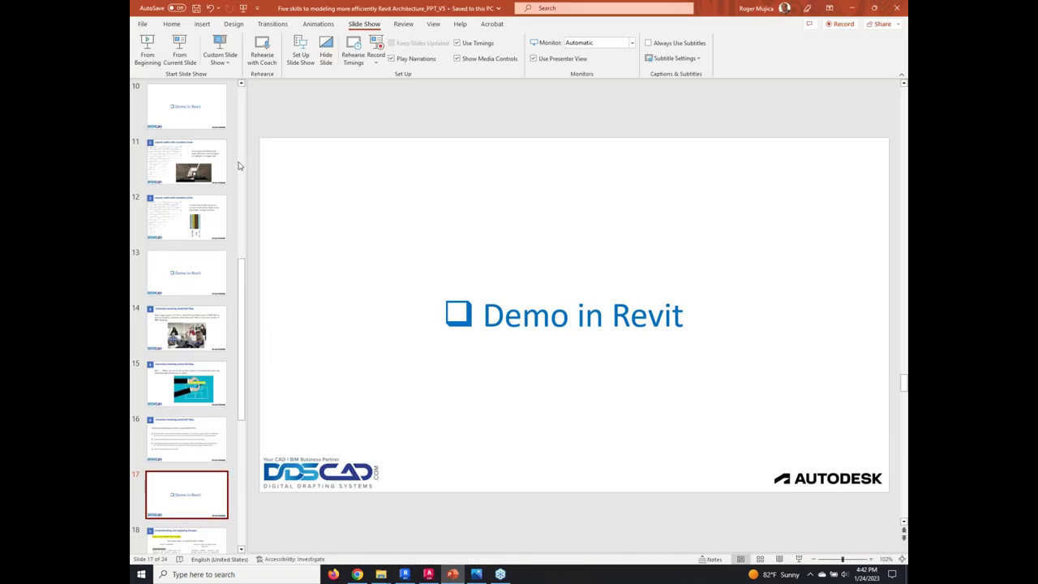
left_click(180, 53)
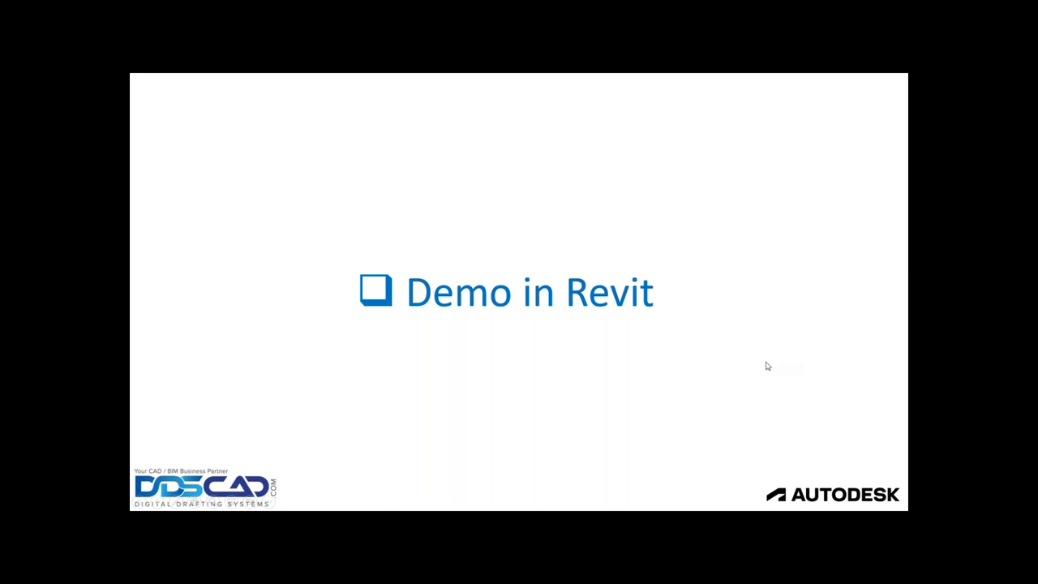
key("Escape")
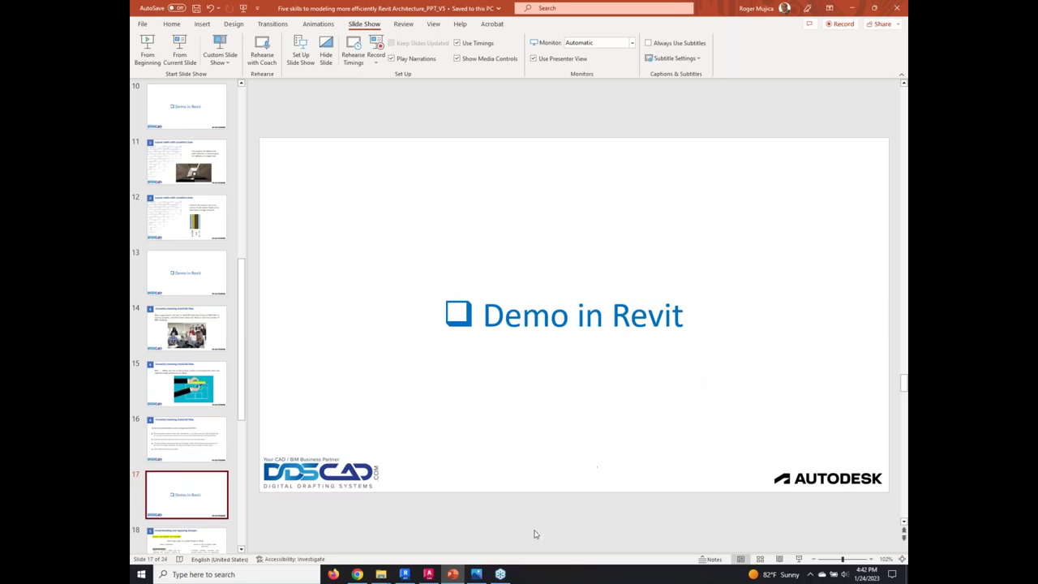
Switch to Revit and review the Link CAD and Import CAD options for DWG files without linking or importing anything.
left_click(405, 574)
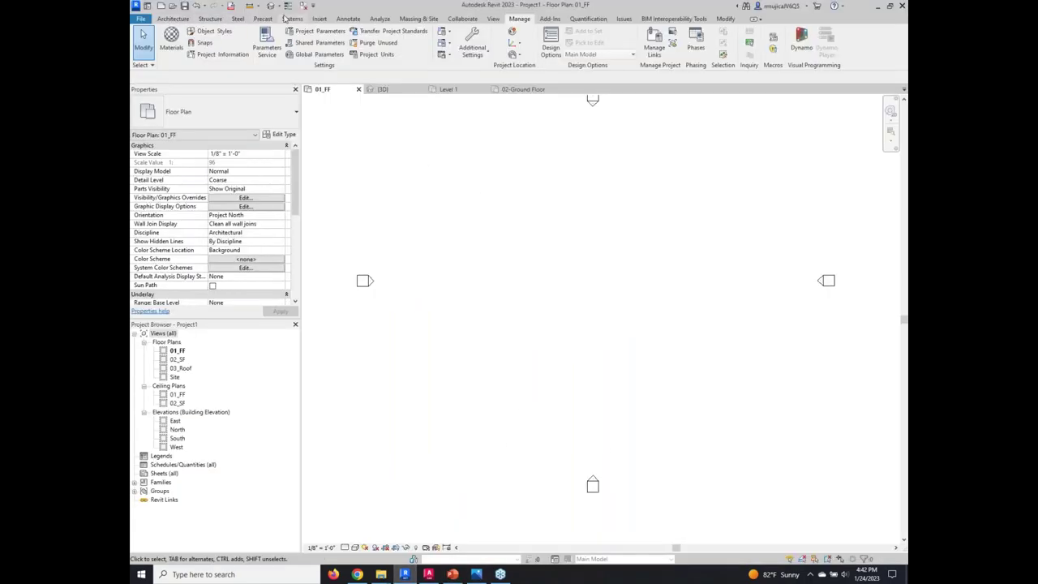
left_click(320, 19)
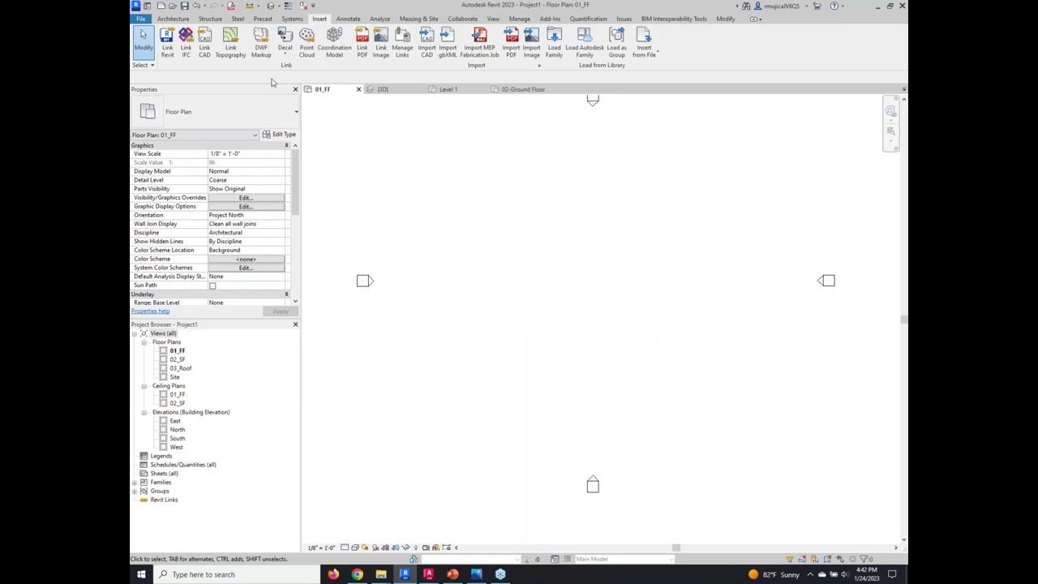
left_click(205, 51)
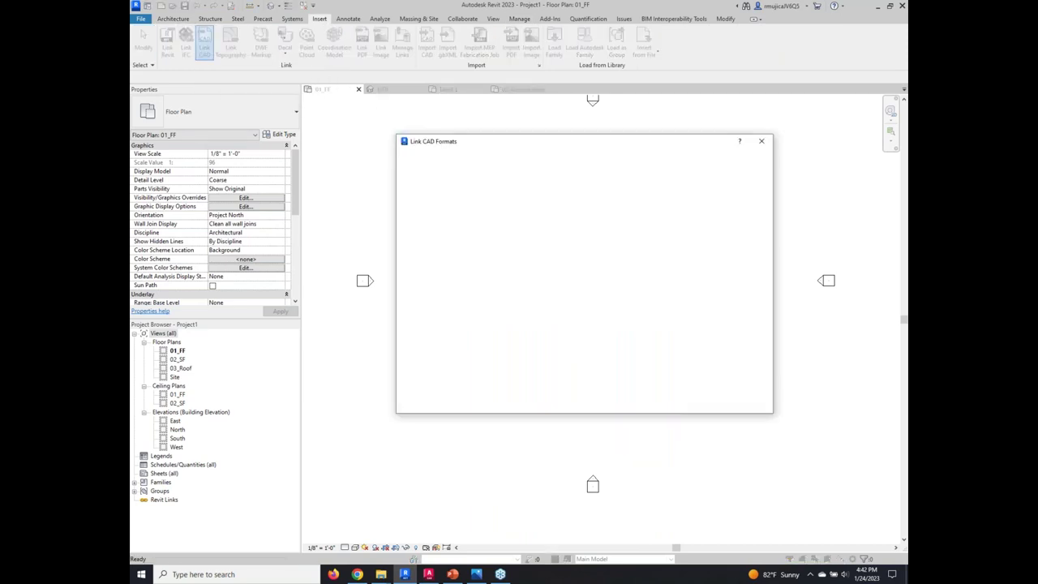
left_click(740, 403)
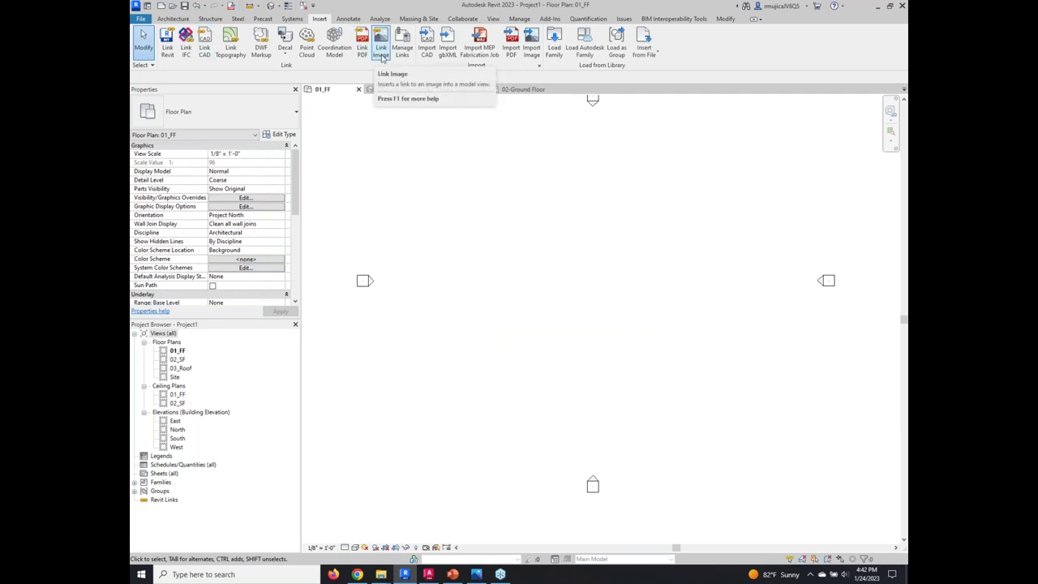
left_click(427, 47)
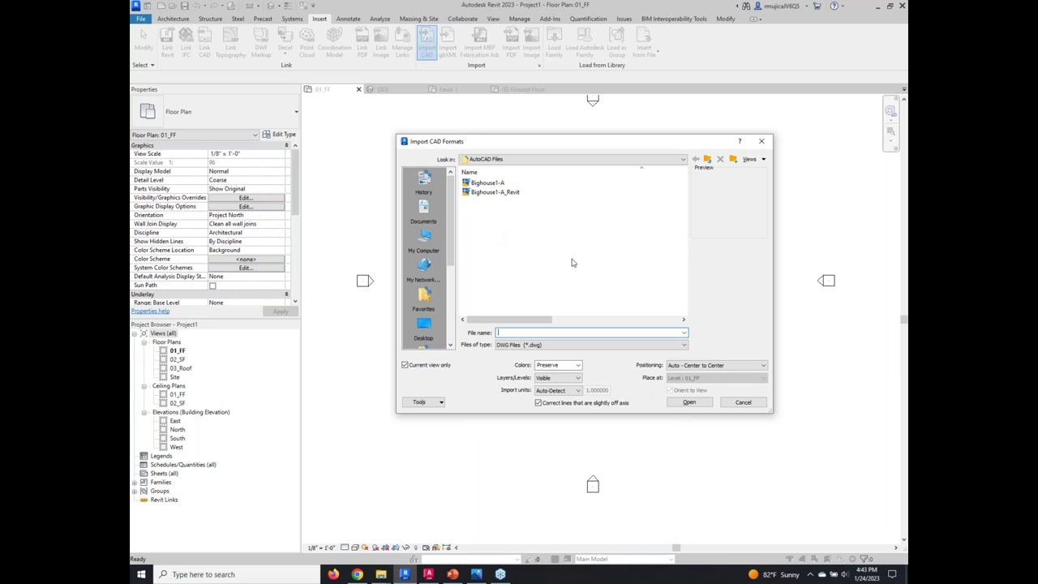
left_click(741, 404)
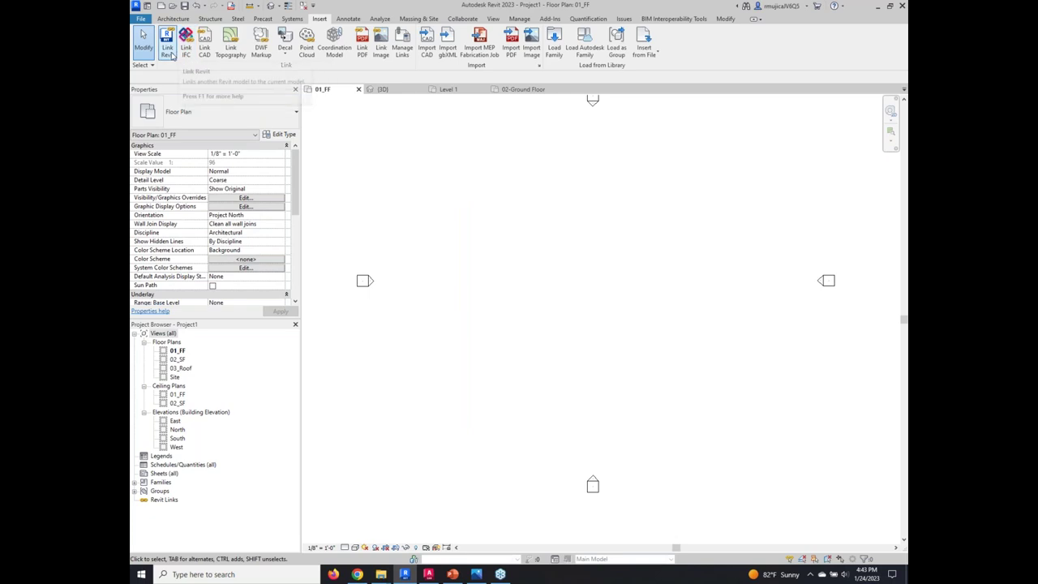
left_click(204, 44)
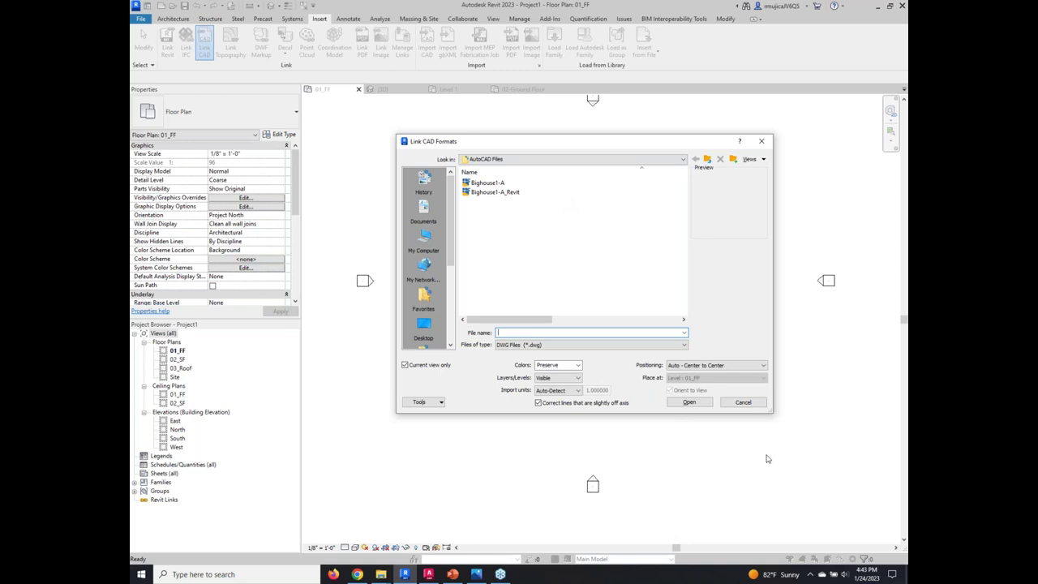
left_click(751, 404)
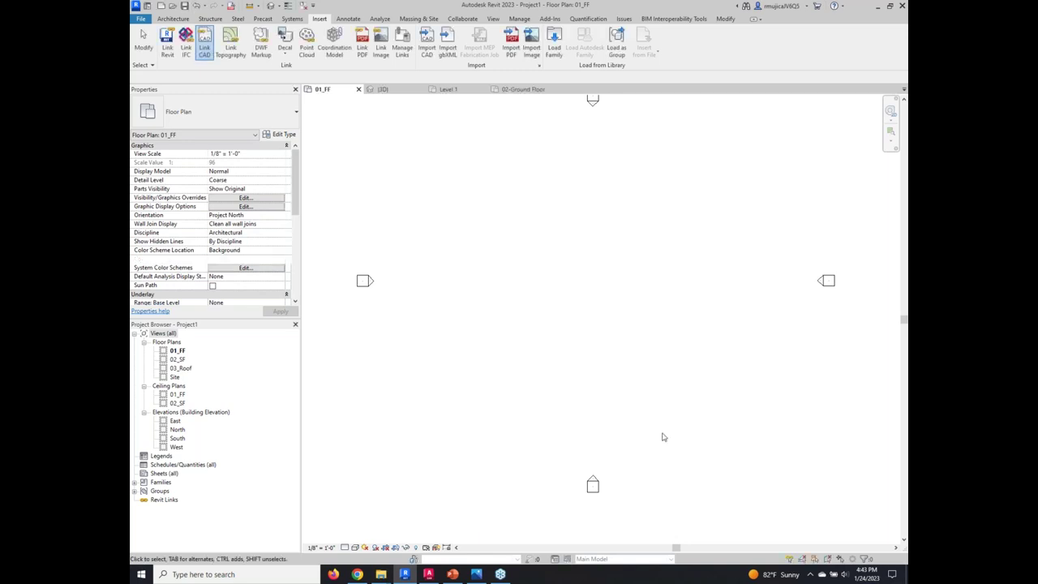
Switch to PowerPoint and resume the slide show from the current slide, advancing to "Understanding and applying Groups".
left_click(453, 573)
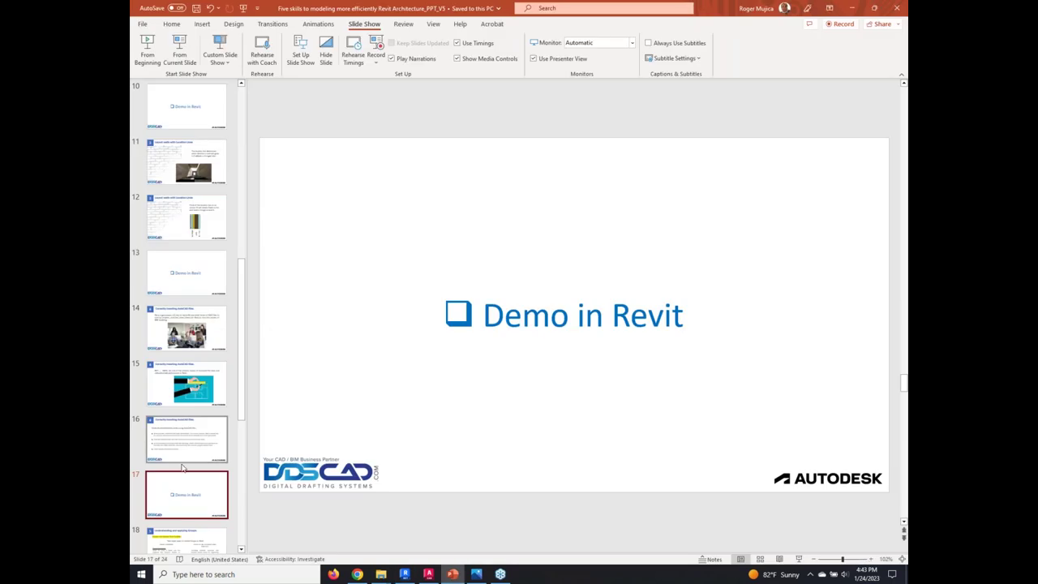
left_click(189, 65)
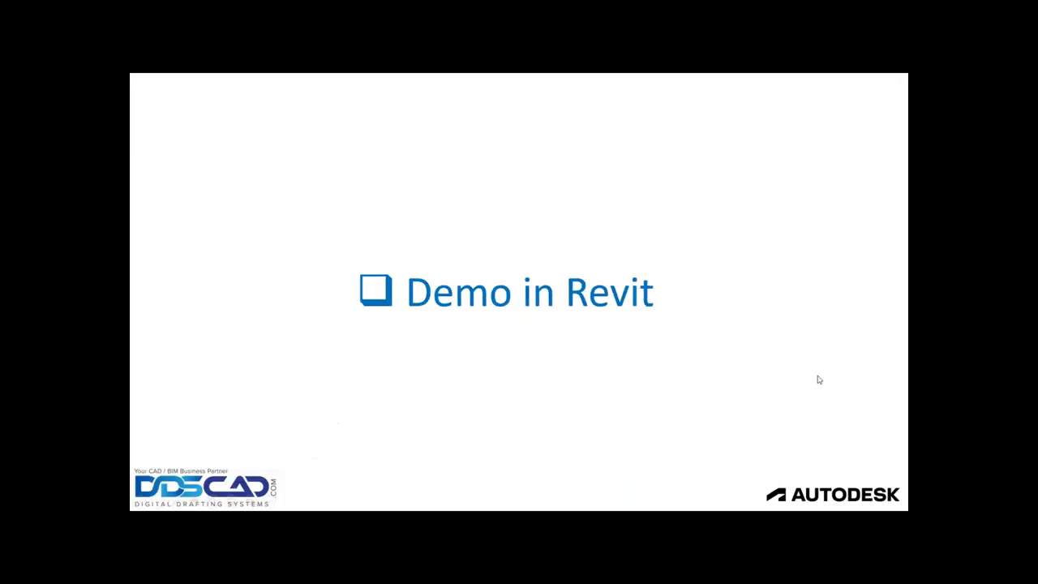
left_click(884, 351)
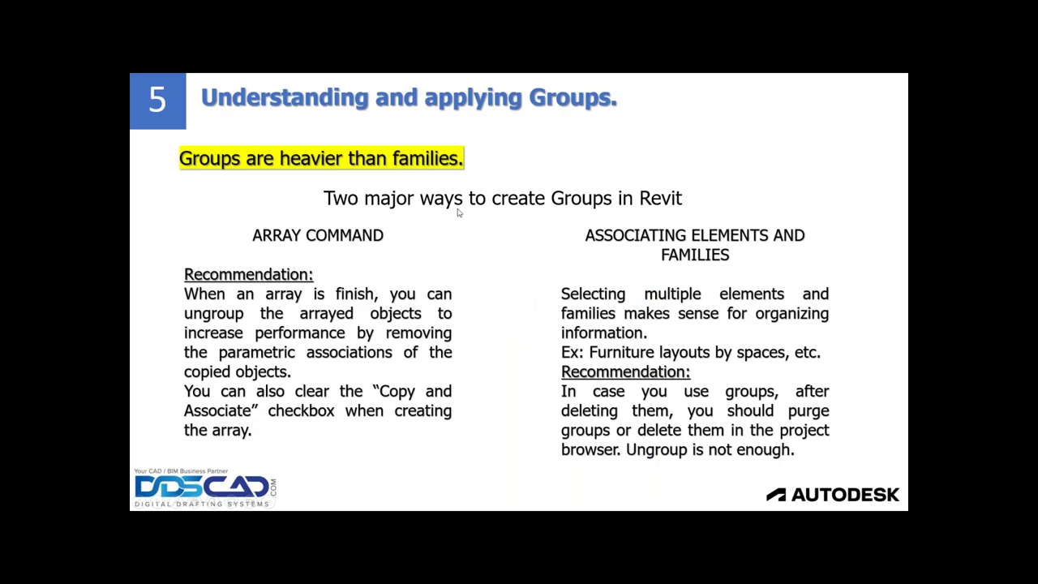
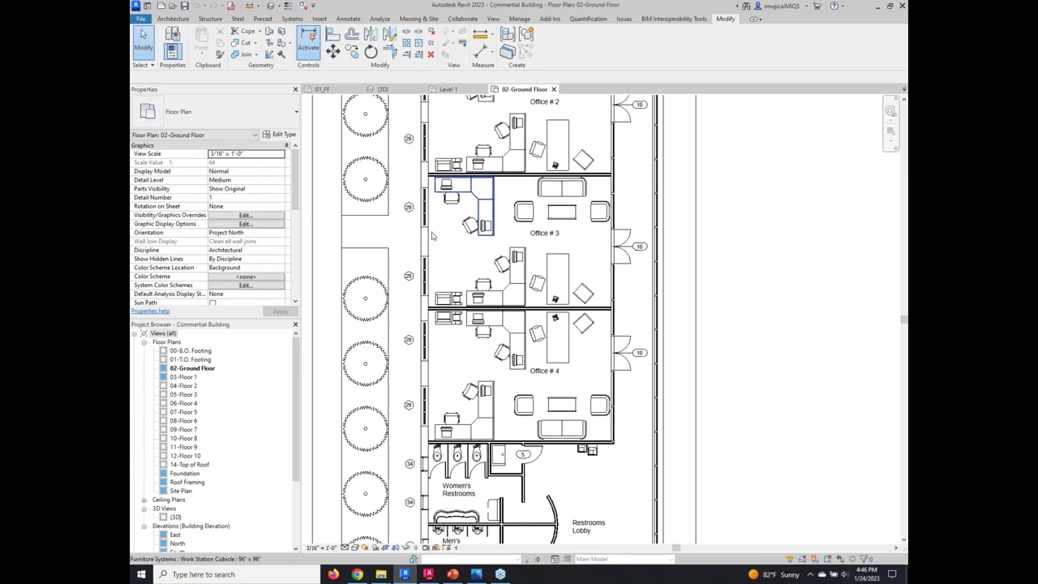
Select the Office # 4 contents, filter them to Furniture and Furniture Systems, and add the floor copier to the selection.
middle_click_drag(499, 153, 489, 313)
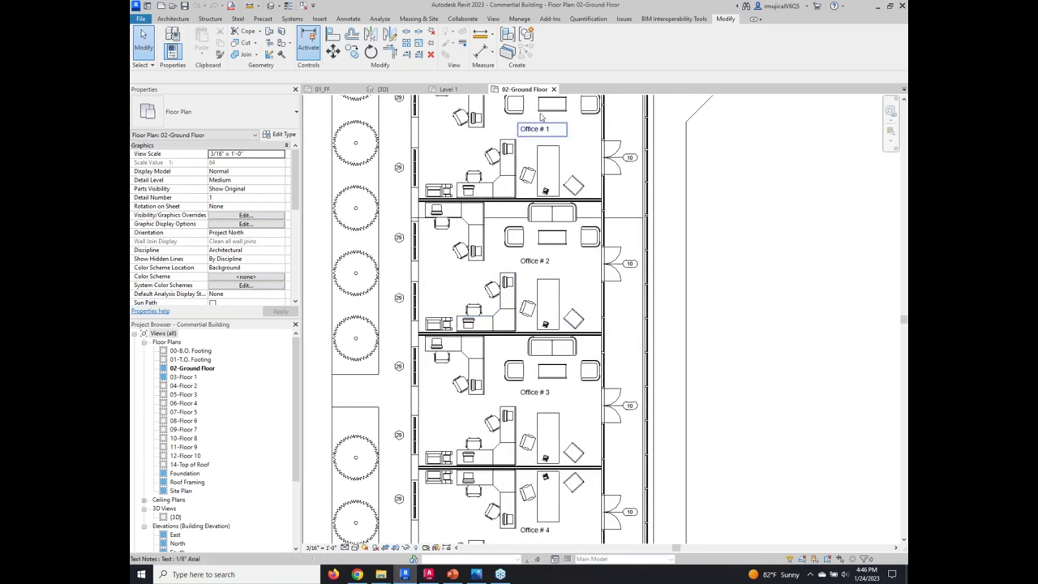
middle_click_drag(506, 481, 503, 380)
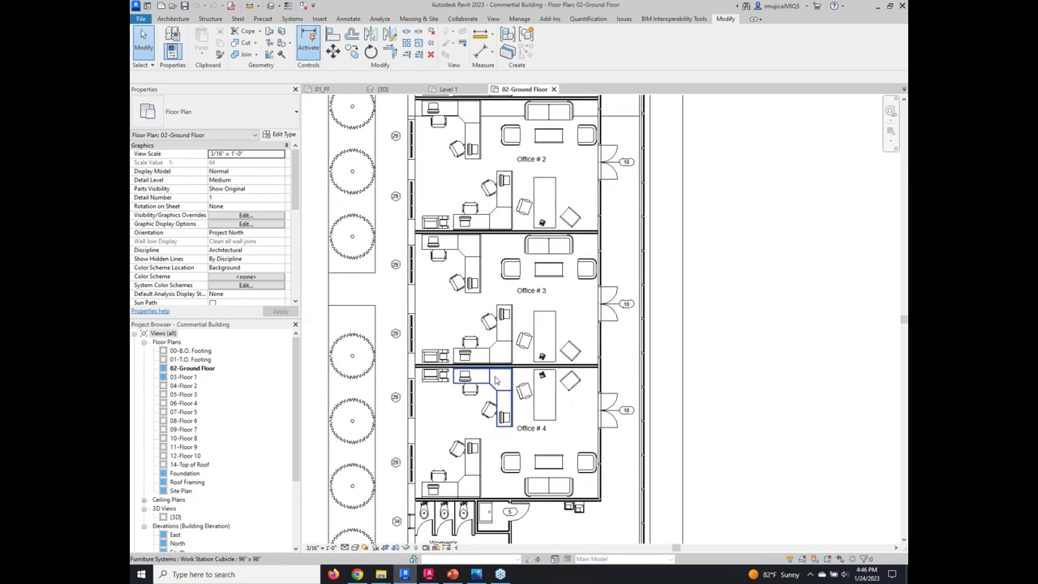
left_click(436, 378)
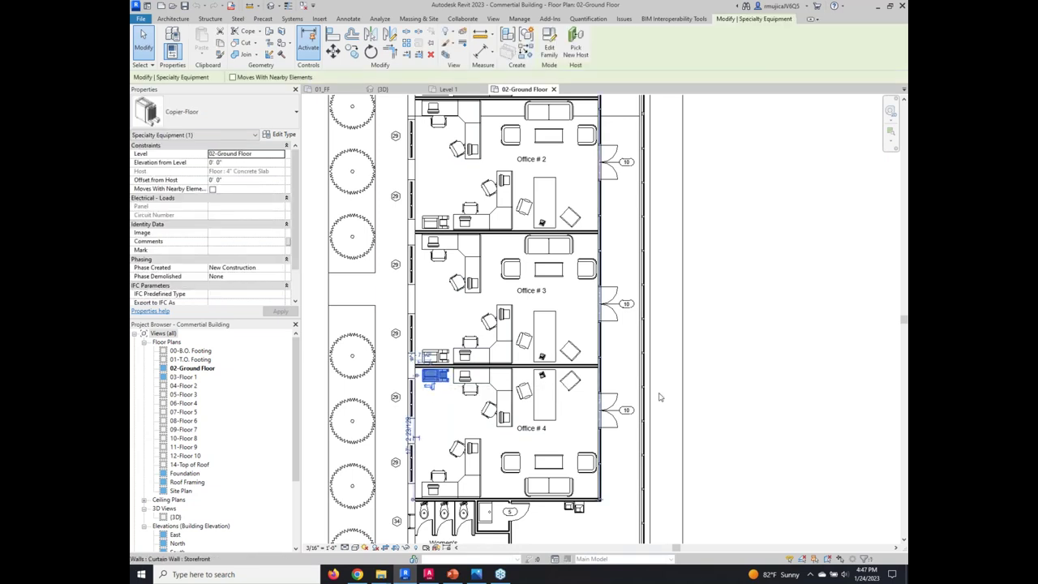
left_click(740, 395)
left_click_drag(383, 362, 620, 507)
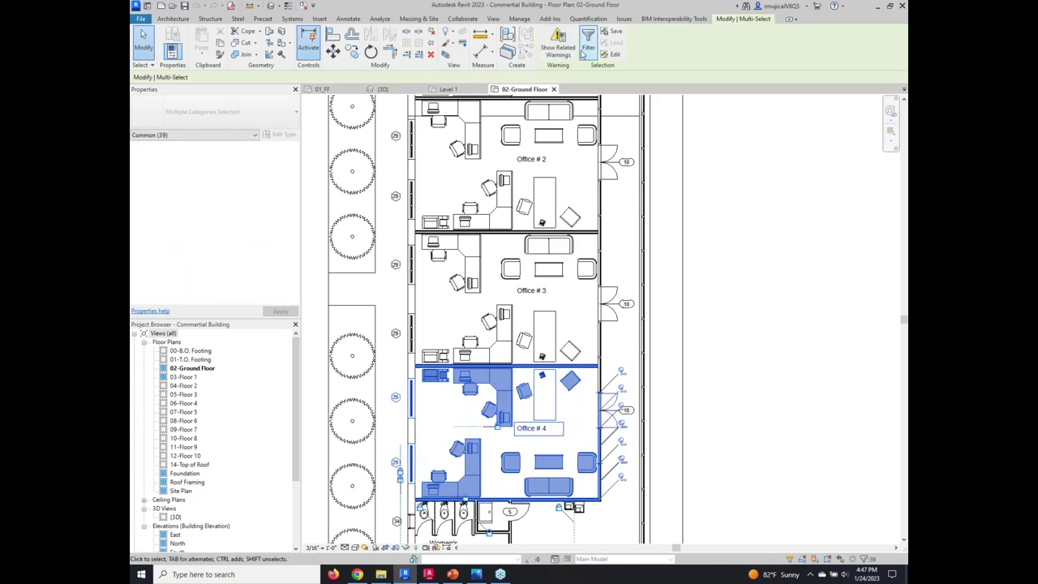
left_click(589, 50)
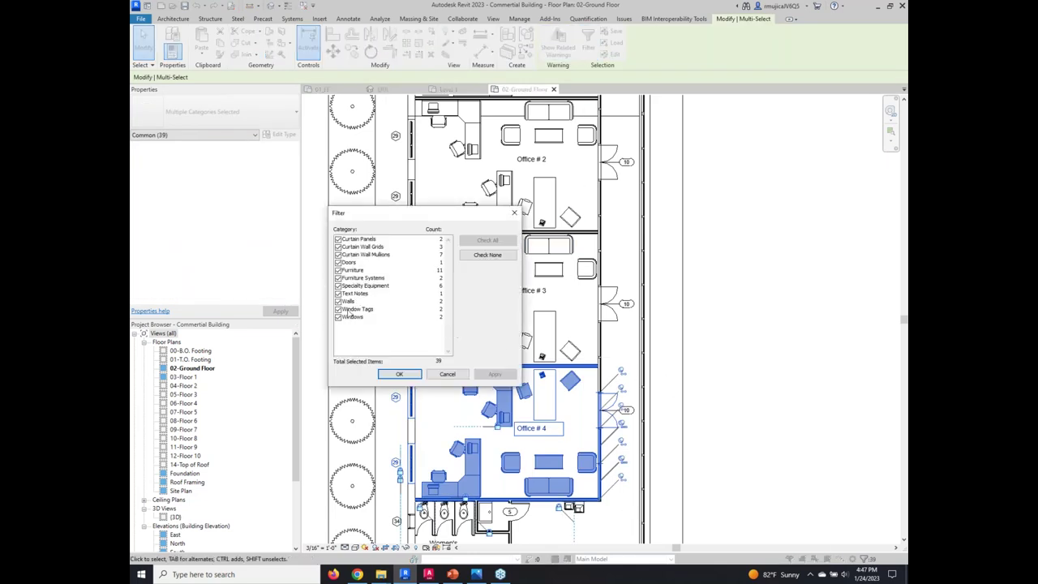
left_click(498, 256)
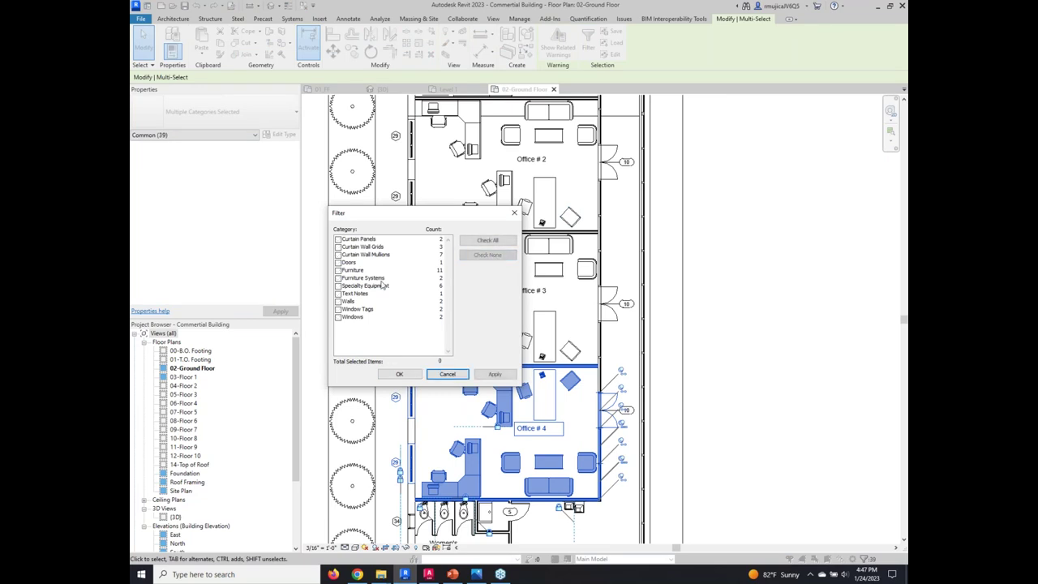
left_click(338, 270)
left_click(338, 278)
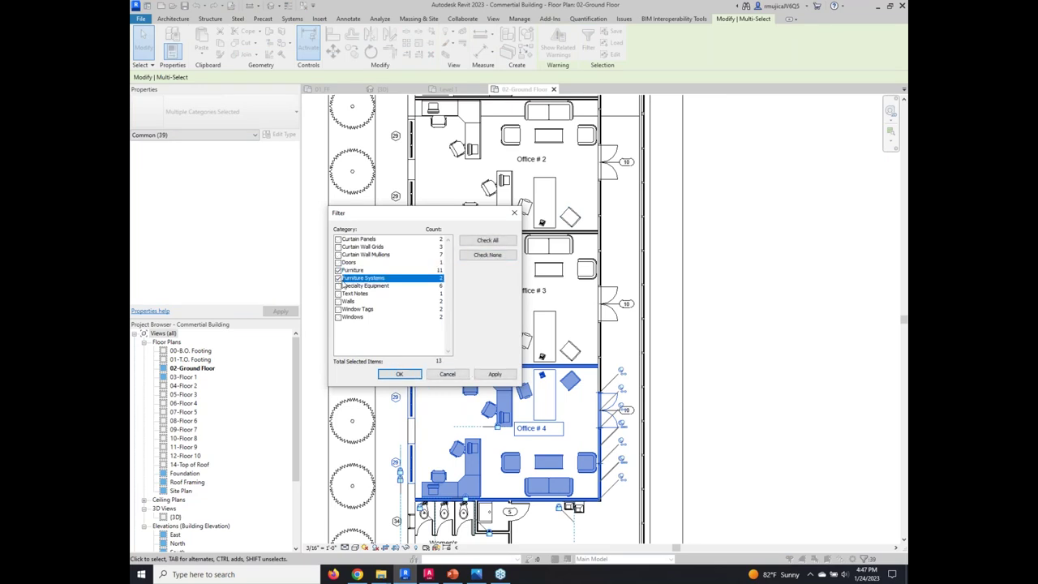
left_click(399, 374)
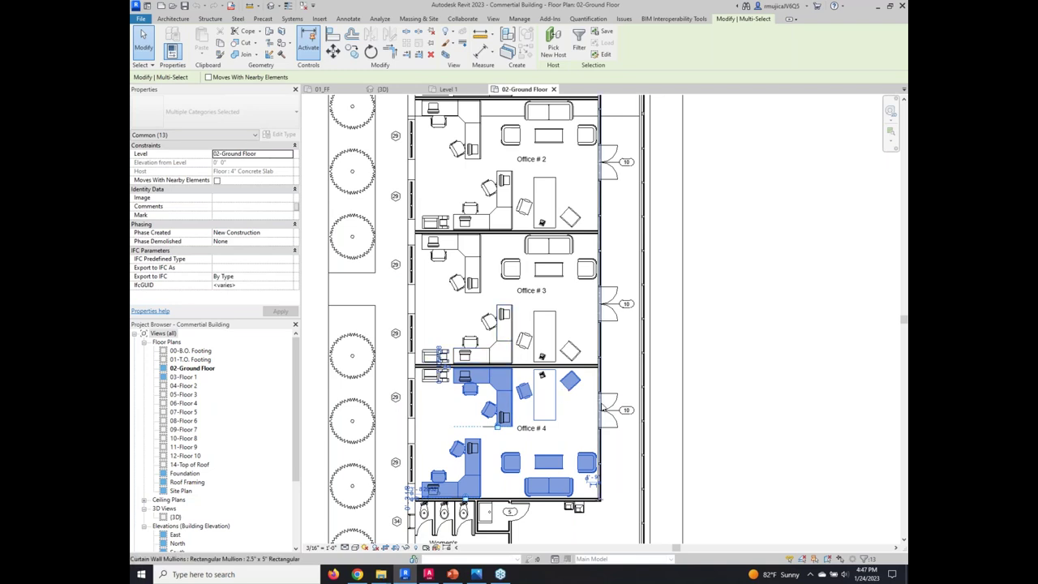
left_click(428, 381, "ctrl")
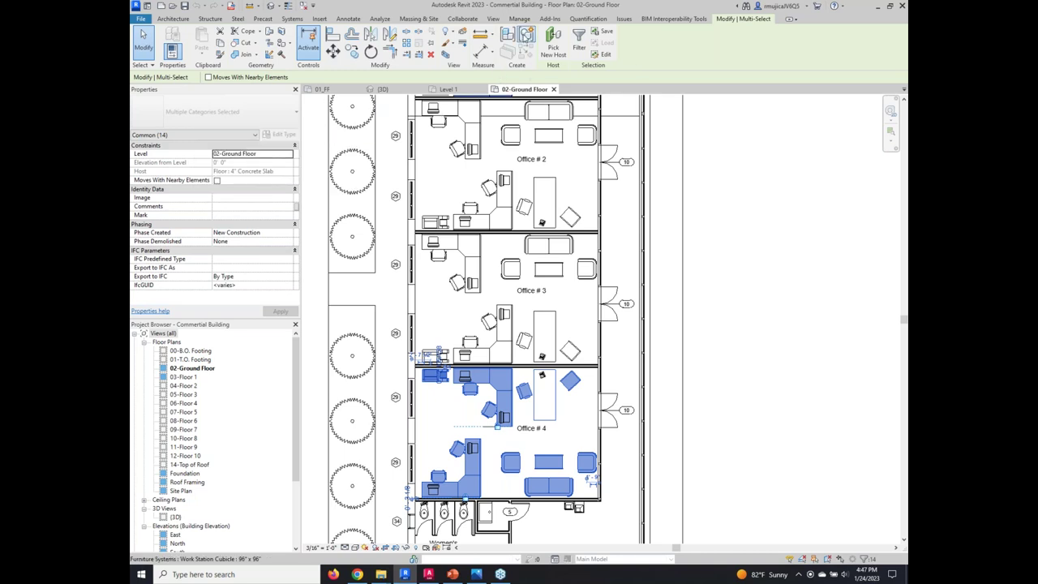
Create a model group named Office Layout from the selected Office # 4 furnishings.
left_click(526, 35)
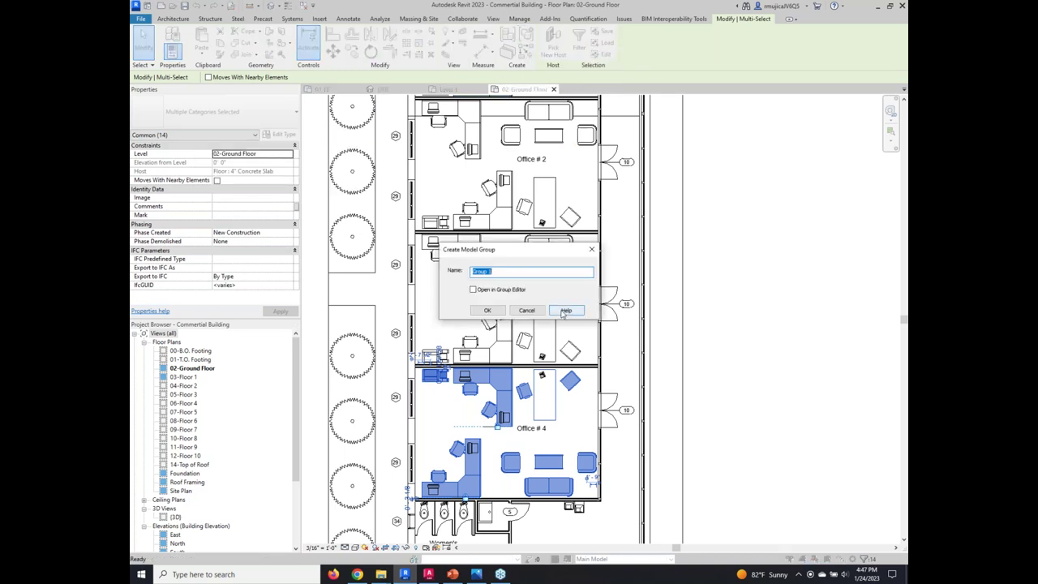
type("Office Layout")
key("Return")
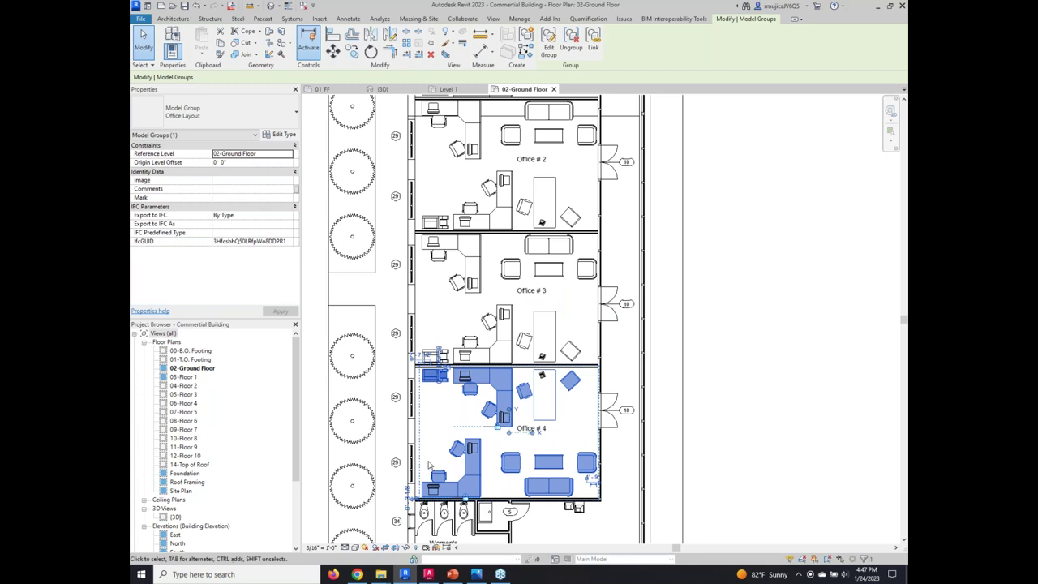
key("Escape")
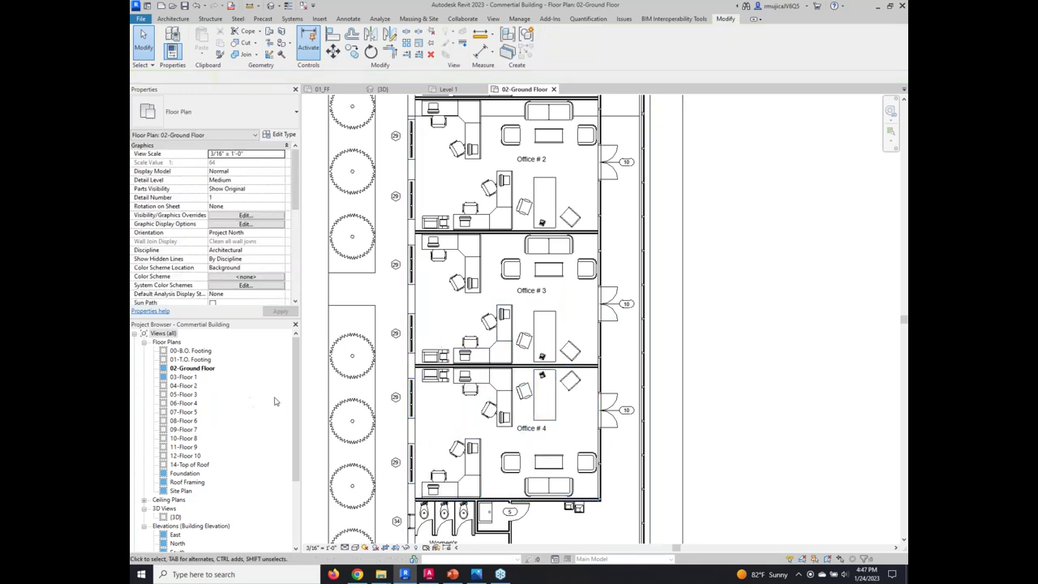
Locate the Office Layout model group in the project's groups and inspect its instance in Office # 4.
left_click_drag(296, 397, 191, 550)
left_click(135, 535)
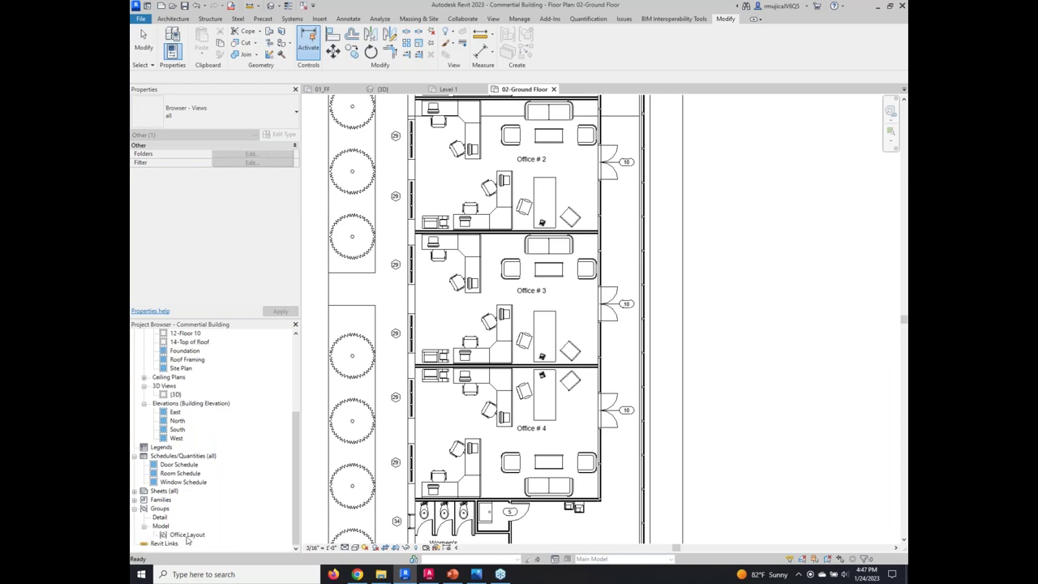
left_click(187, 535)
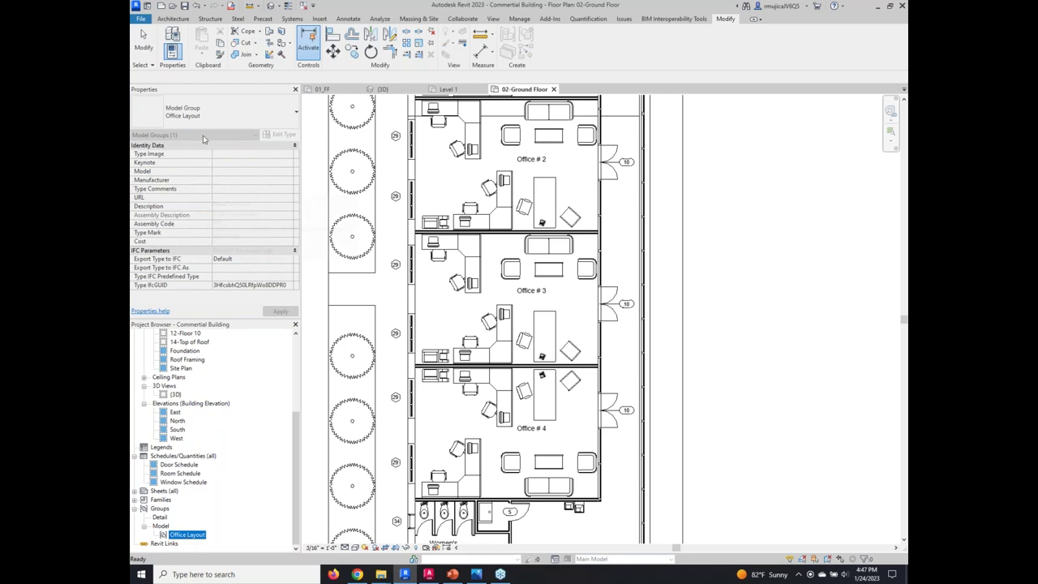
left_click(511, 431)
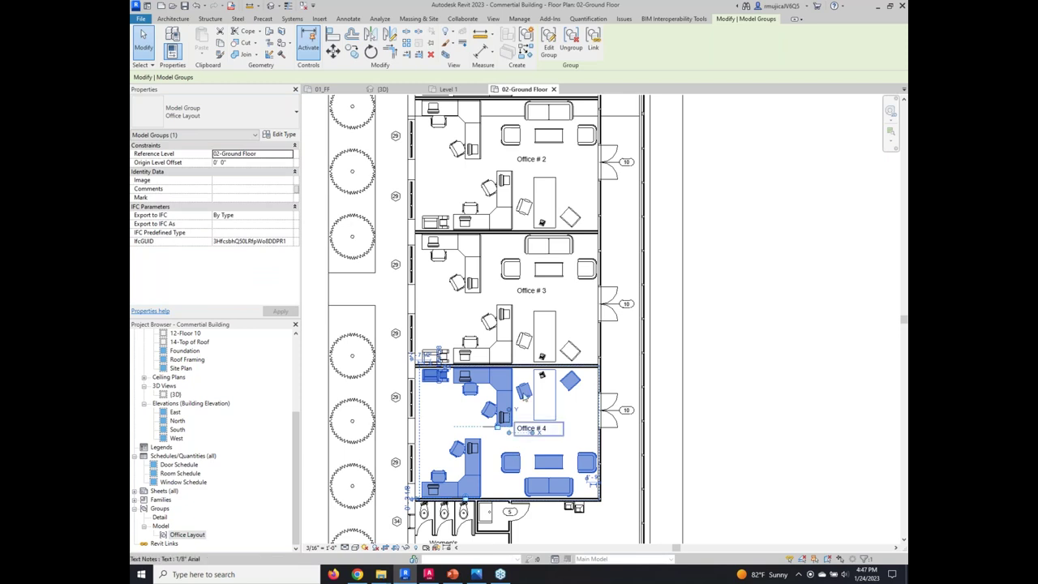
left_click(380, 233)
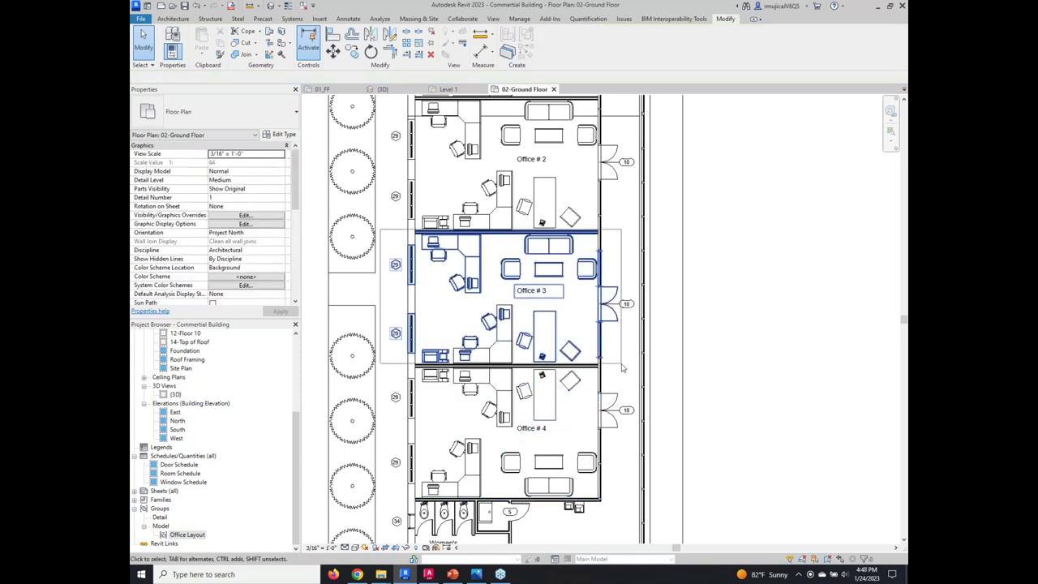
Select the Office # 3 contents, filter them to Furniture and Furniture Systems, and delete those elements.
left_click_drag(623, 369, 410, 235)
left_click(588, 43)
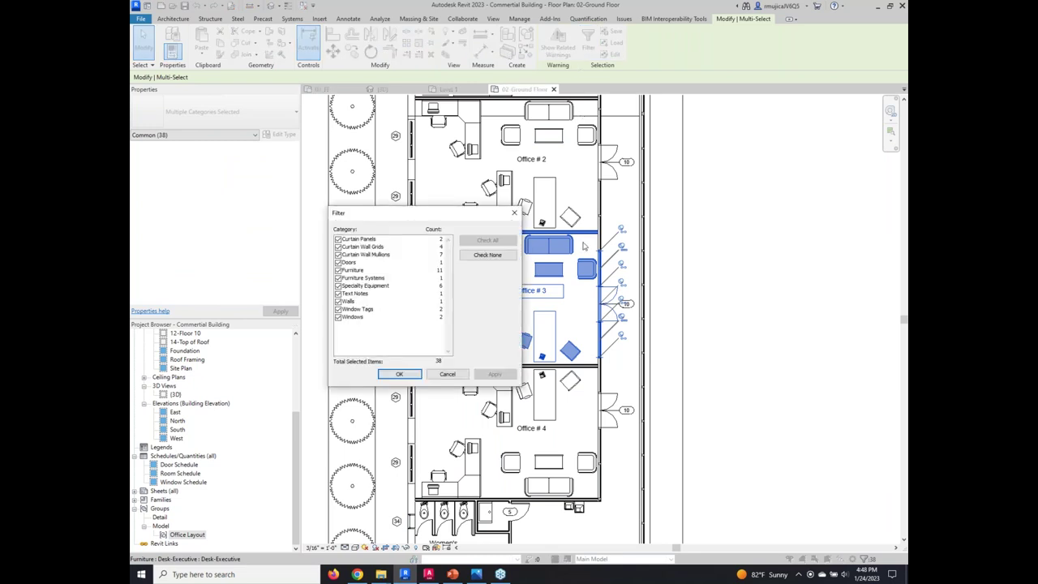
left_click(486, 256)
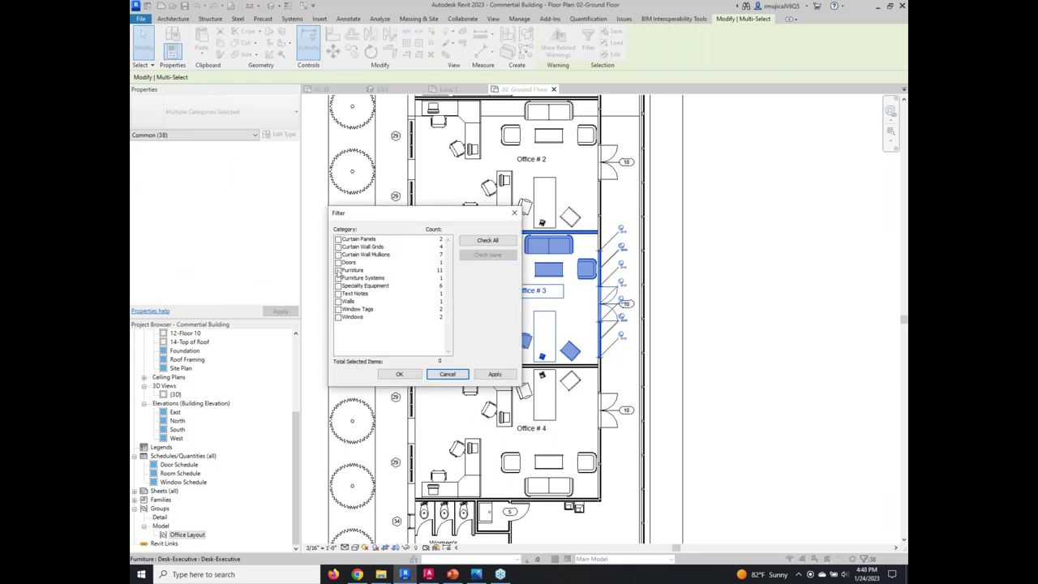
left_click(338, 270)
left_click(338, 278)
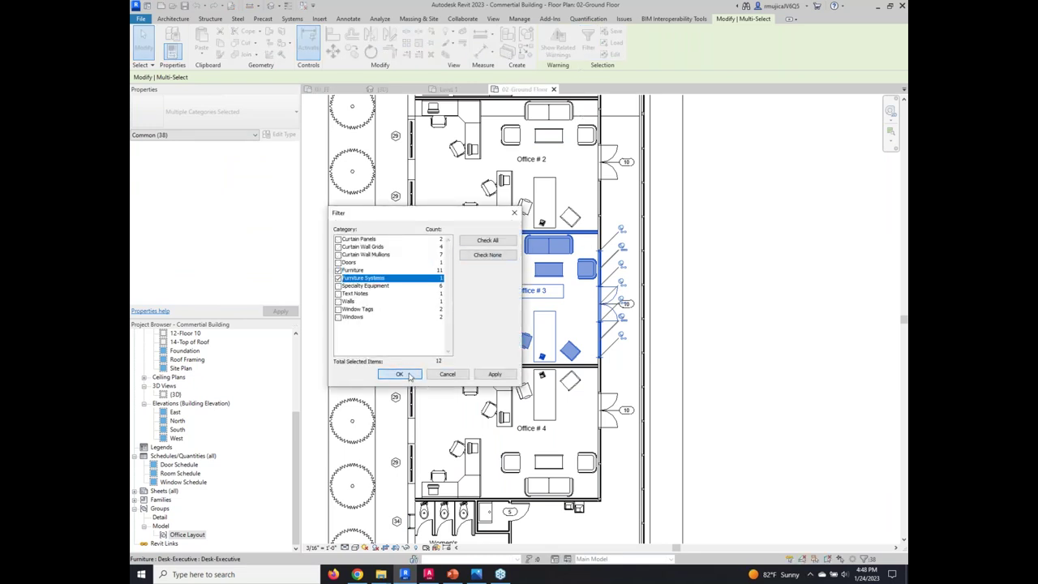
left_click(399, 374)
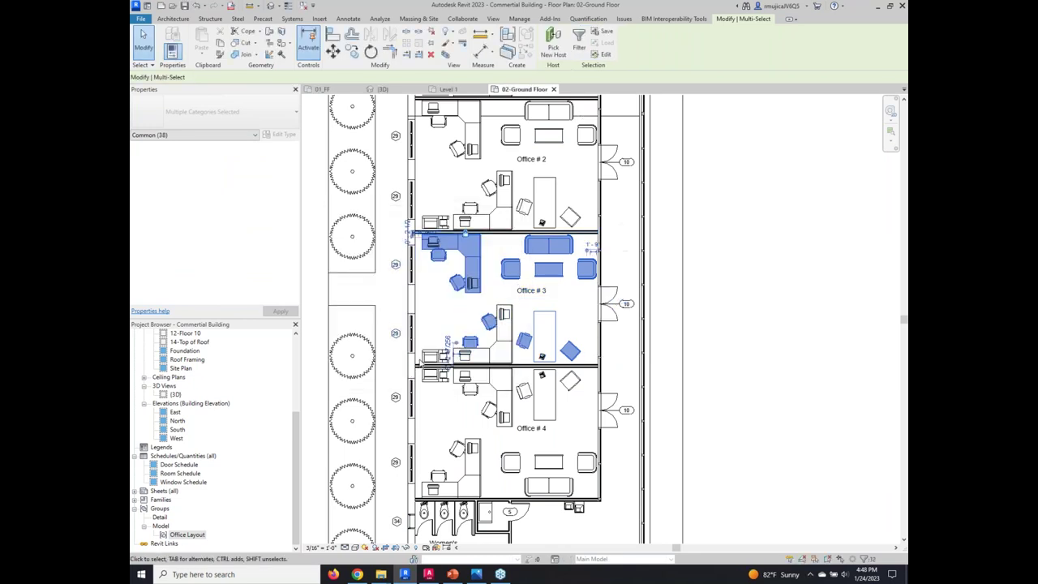
left_click(431, 54)
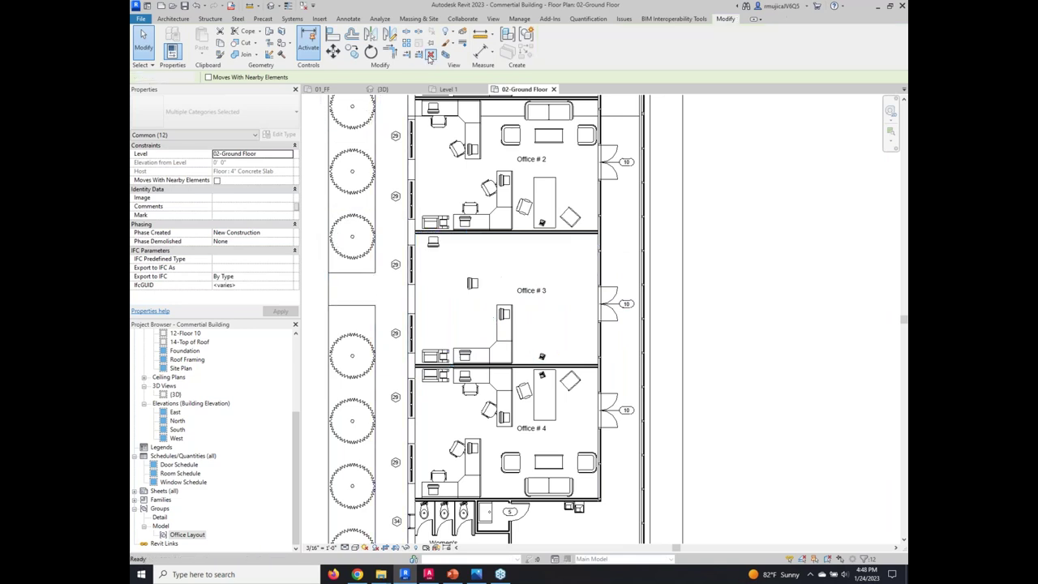
Delete the leftover monitors, cubicle workstation and copier from Office # 3.
left_click(433, 245)
key("Delete")
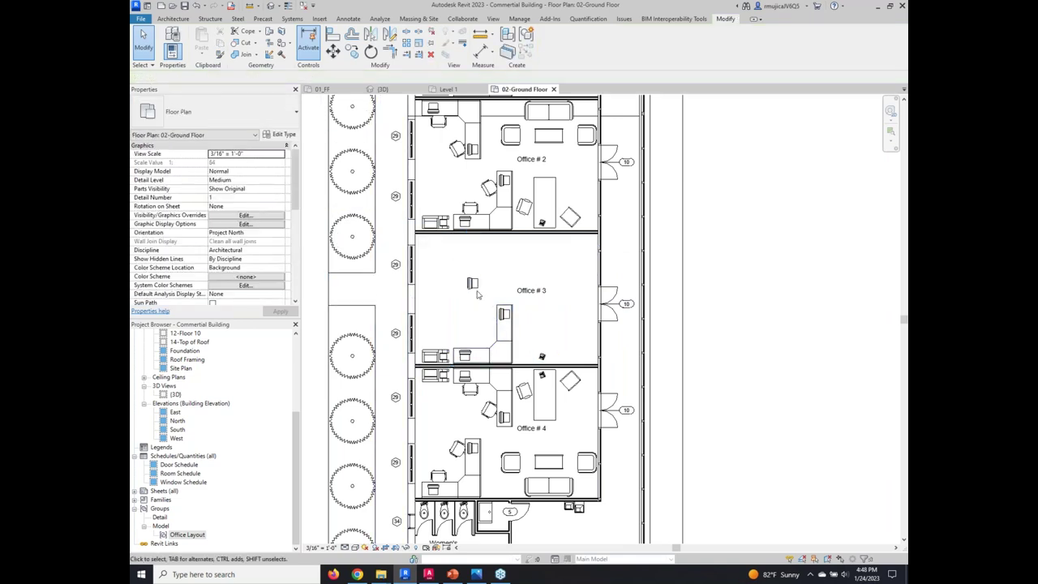
left_click(476, 289)
key("Delete")
left_click(498, 307)
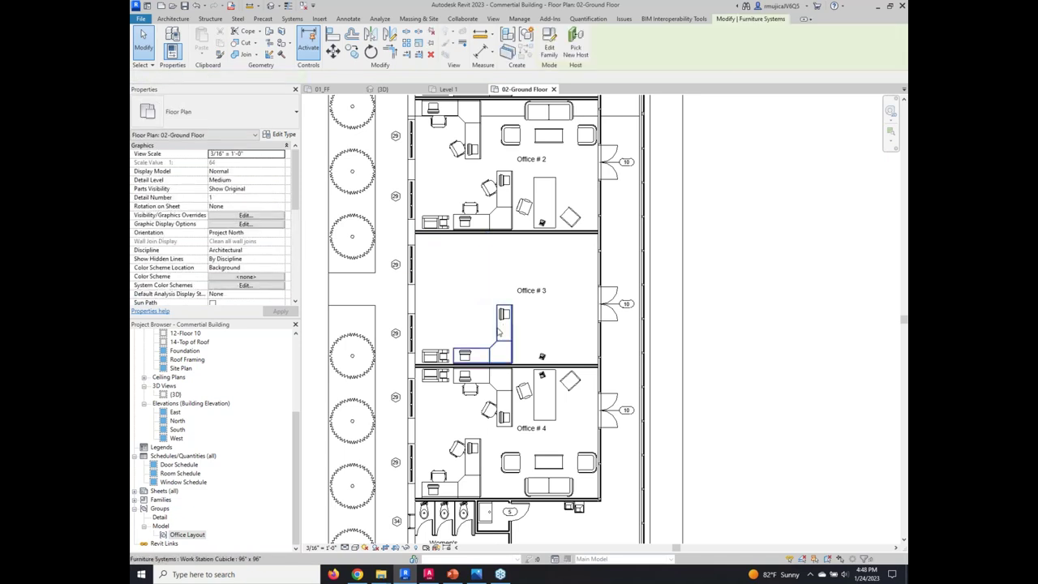
key("Delete")
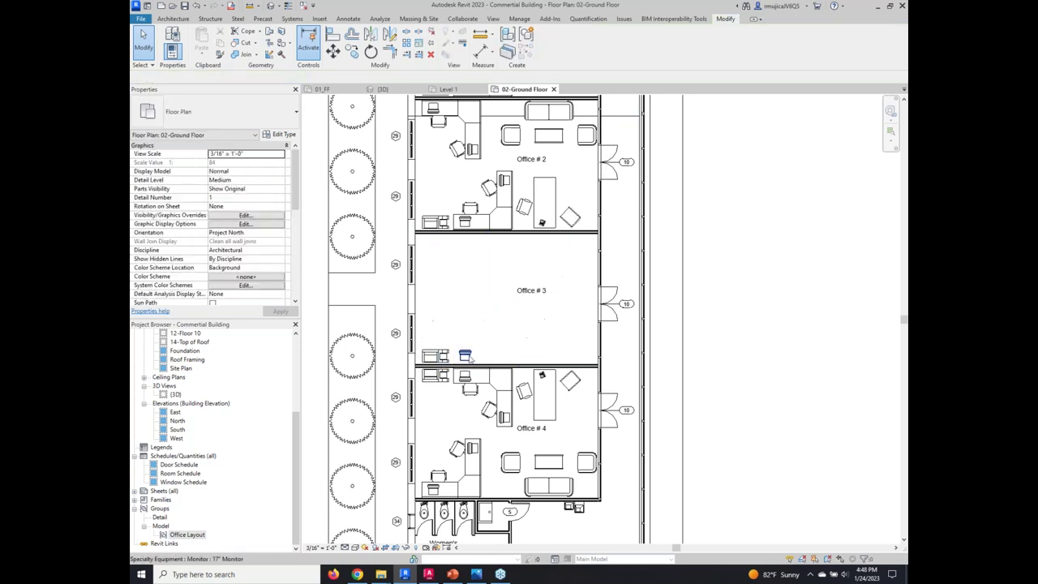
left_click(436, 357)
key("Delete")
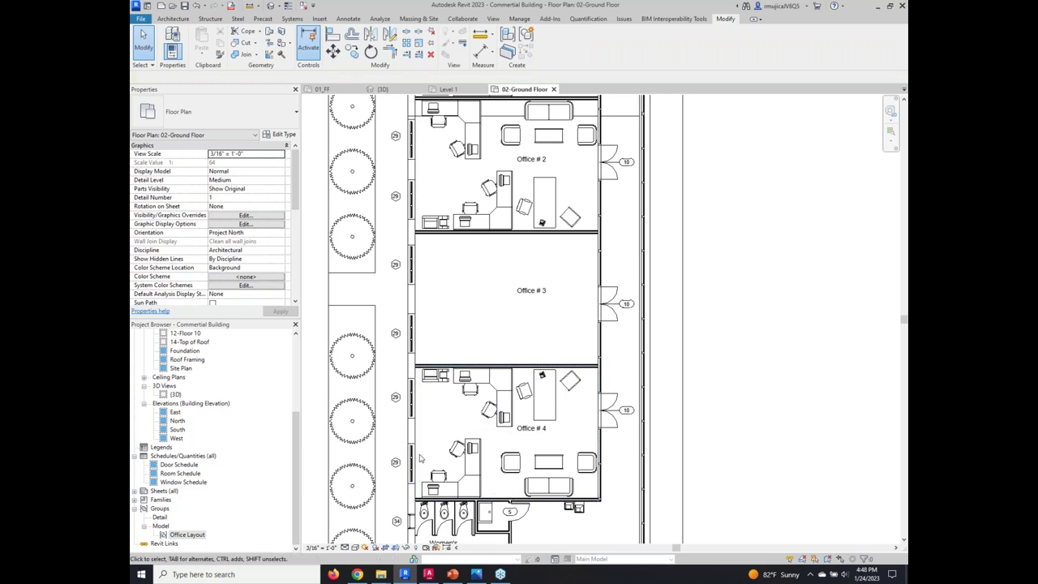
Copy the Office Layout group from Office # 4 into Office # 3, using the offices' matching lower wall corners as reference points.
left_click(485, 450)
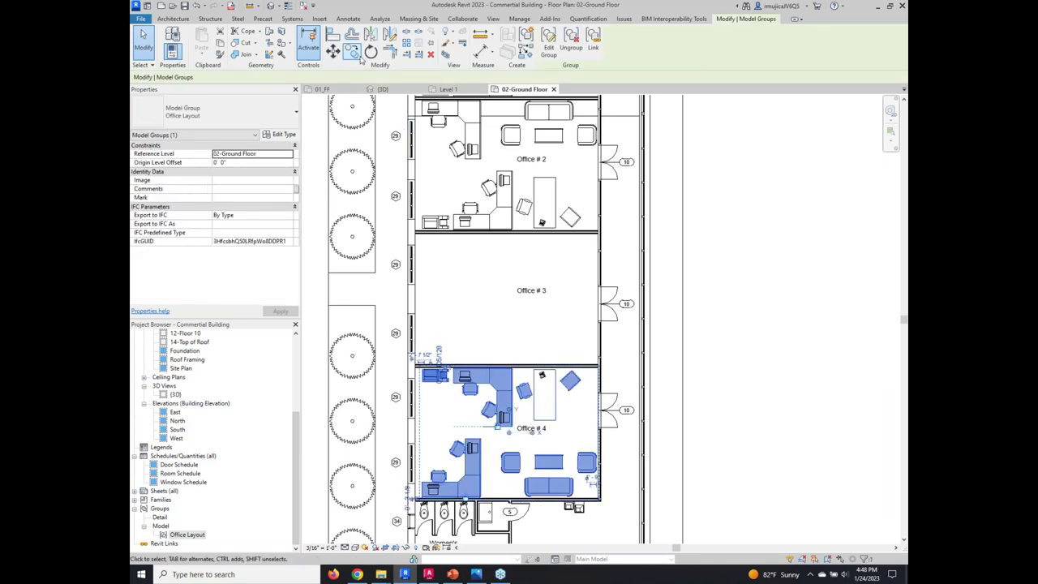
left_click(352, 52)
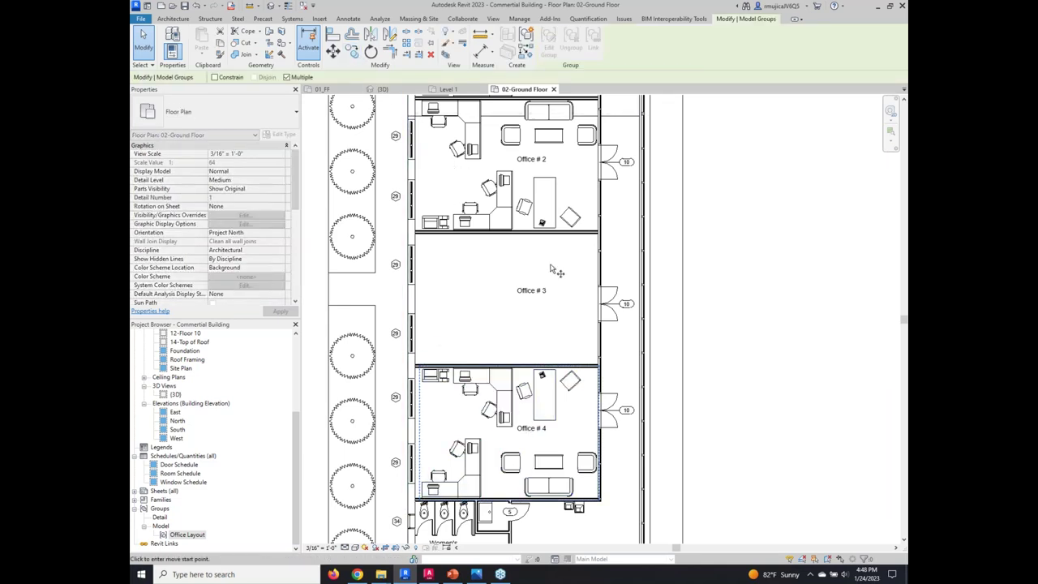
left_click(600, 500)
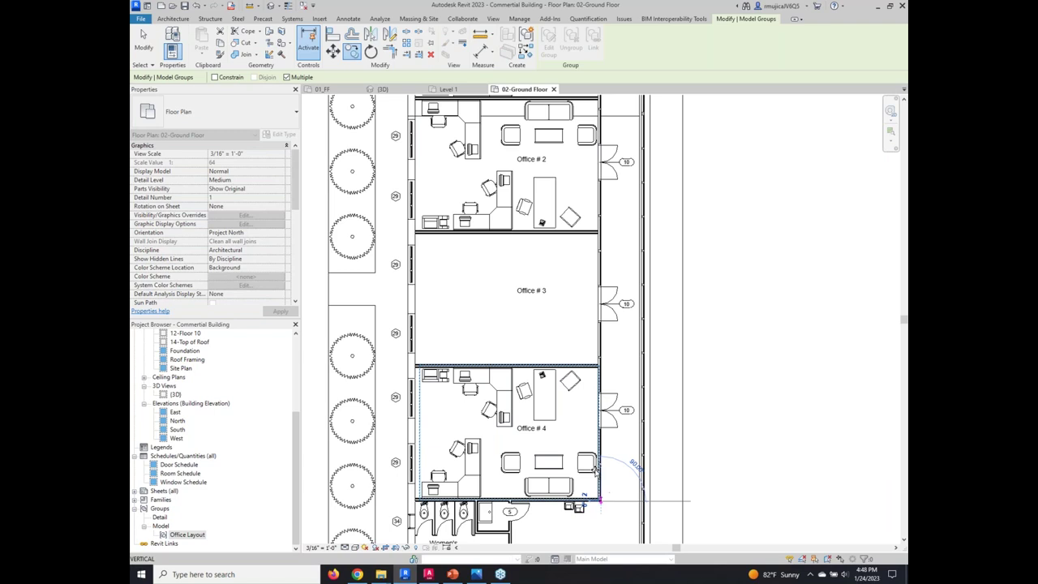
left_click(600, 367)
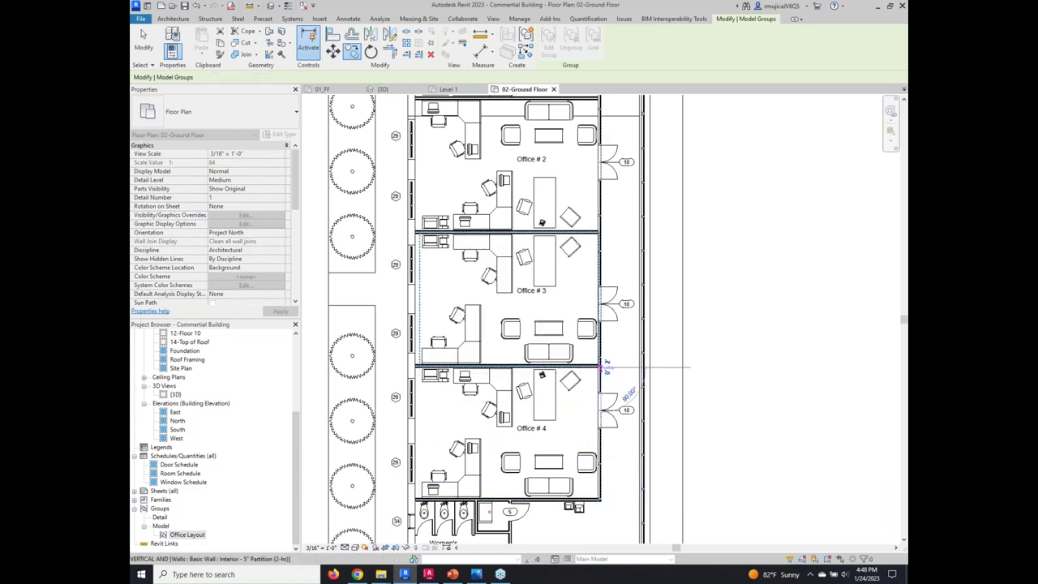
right_click(781, 279)
left_click(795, 288)
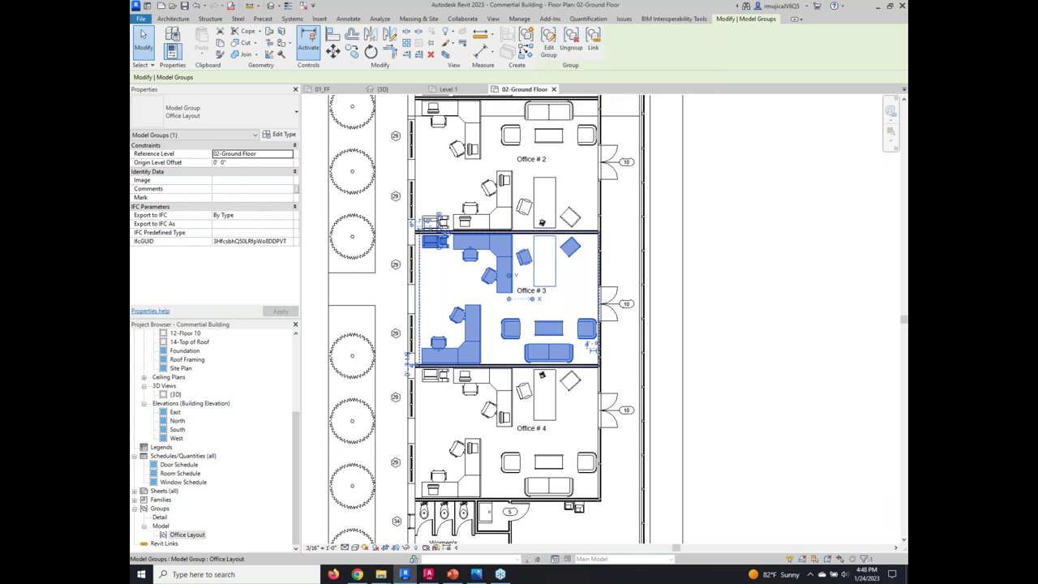
Edit the Office # 3 instance of the Office Layout group and remove the lounge chair on the coffee table's desk side from it.
left_click(548, 41)
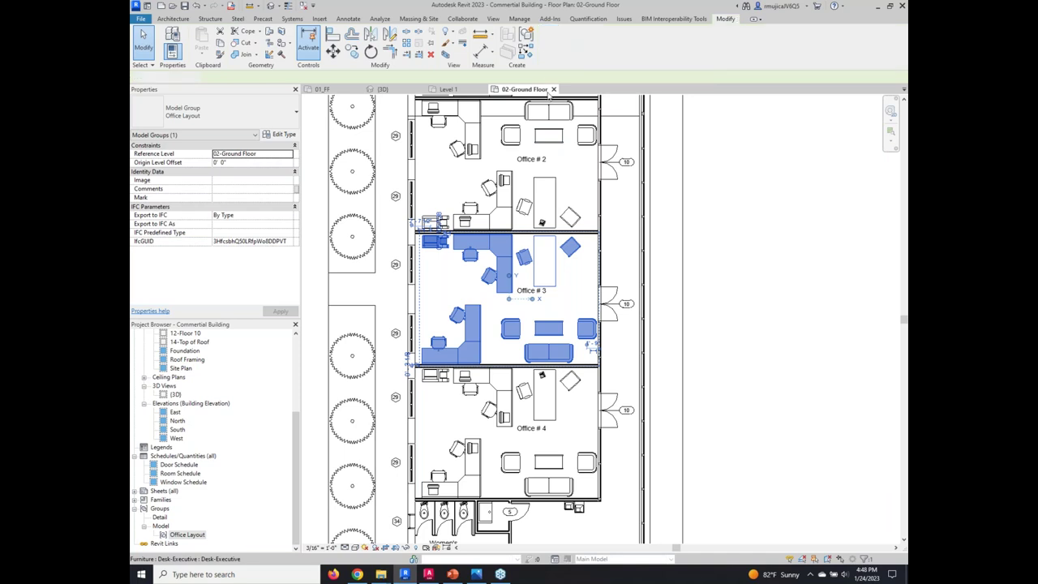
left_click(510, 329)
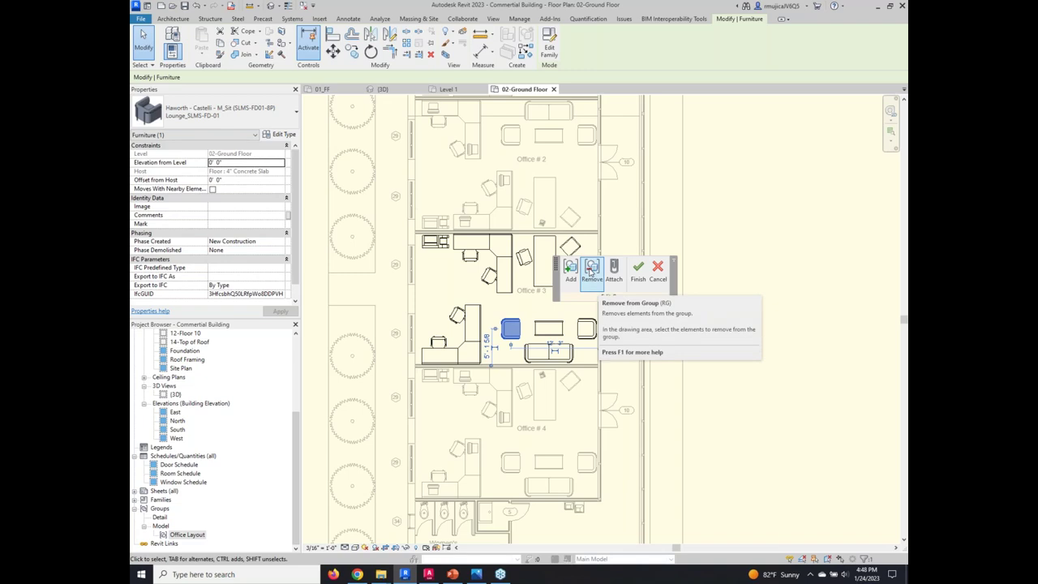
left_click(590, 271)
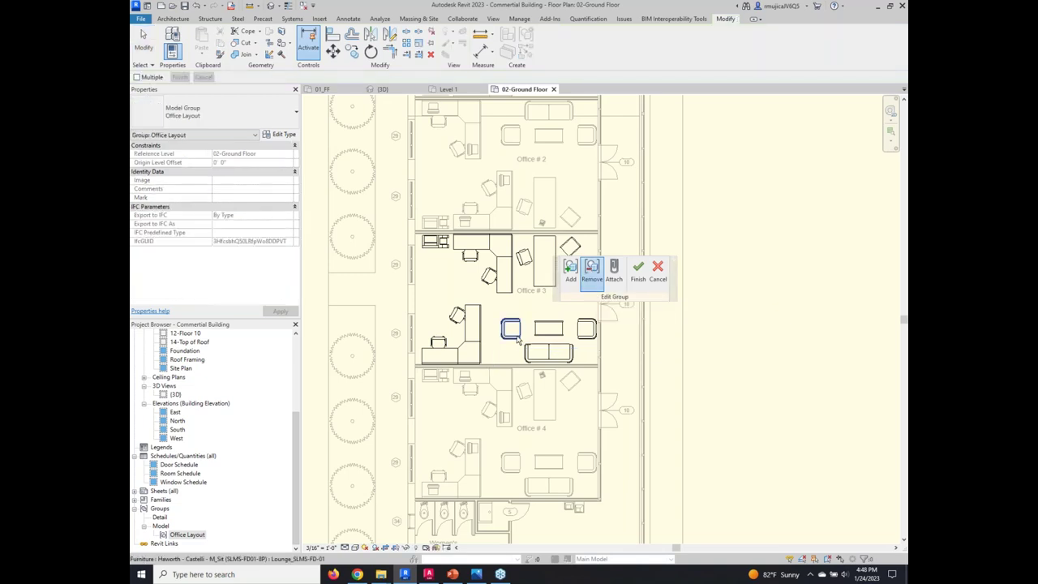
right_click(543, 311)
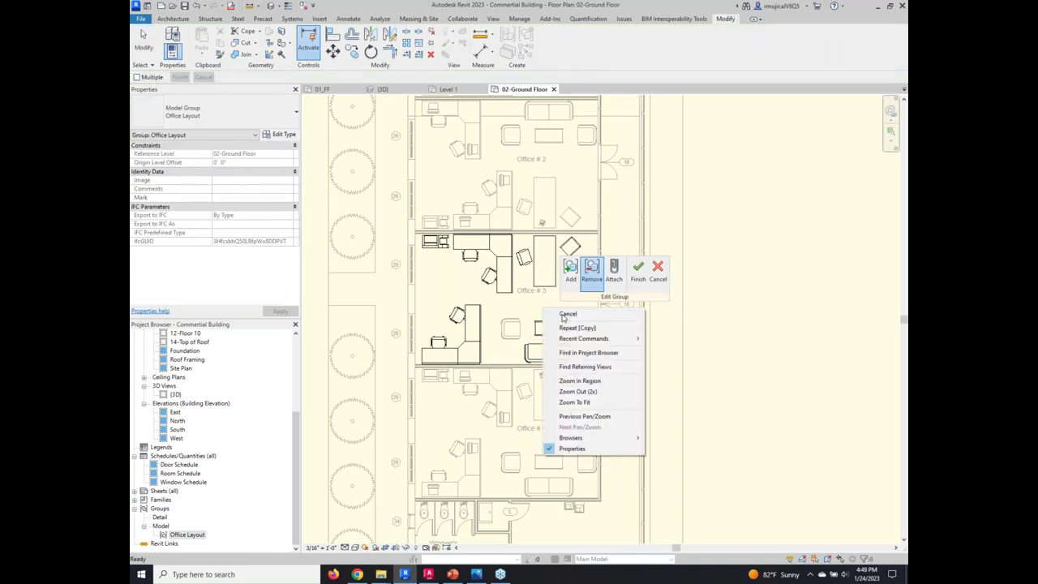
left_click(561, 317)
left_click(591, 280)
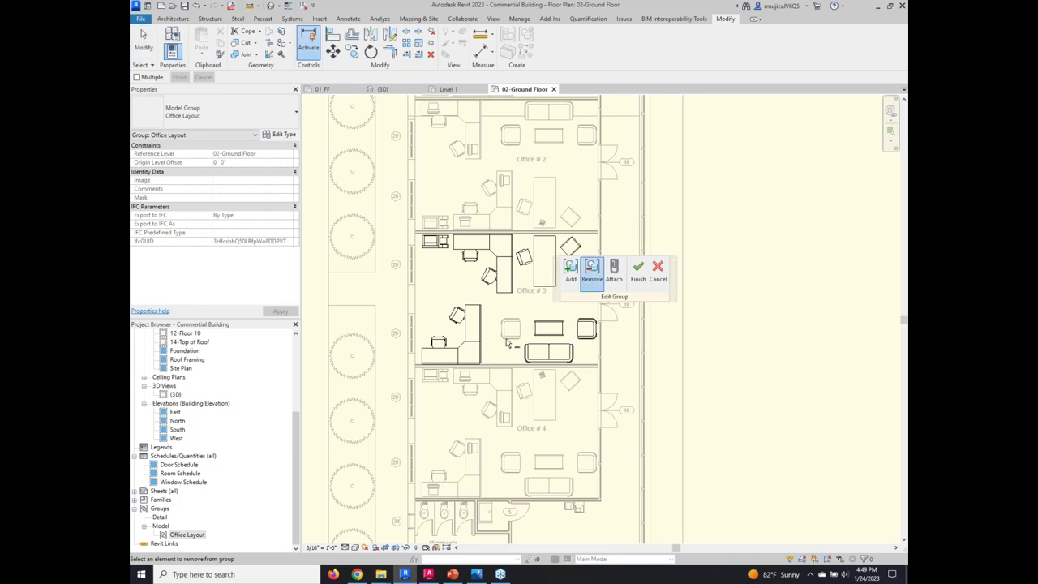
right_click(529, 312)
left_click(545, 318)
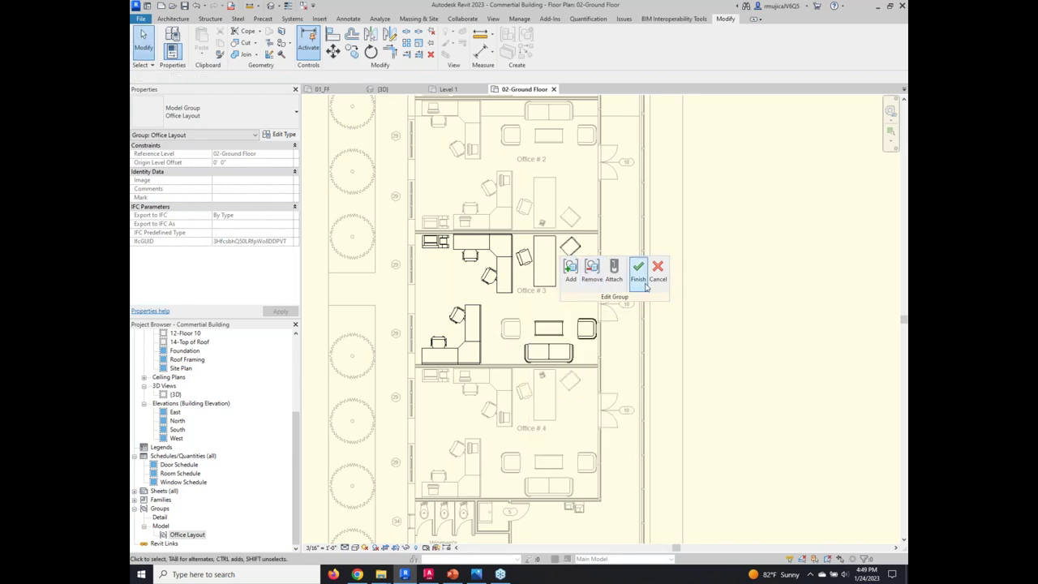
left_click(640, 281)
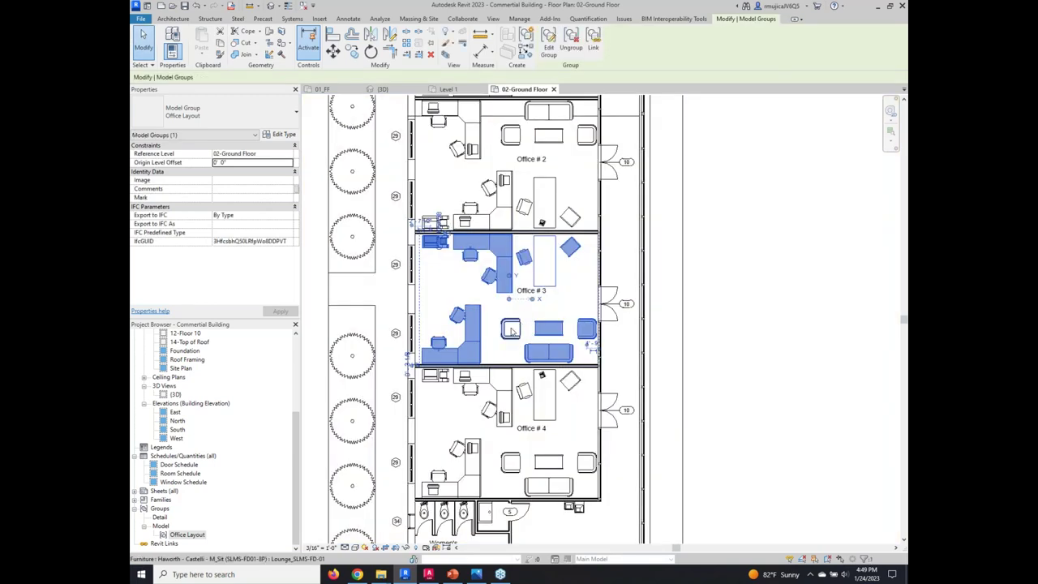
Reopen the Office # 3 group for editing, remove the lounge chair nearest the door, and check both chairs as separate elements.
left_click(548, 54)
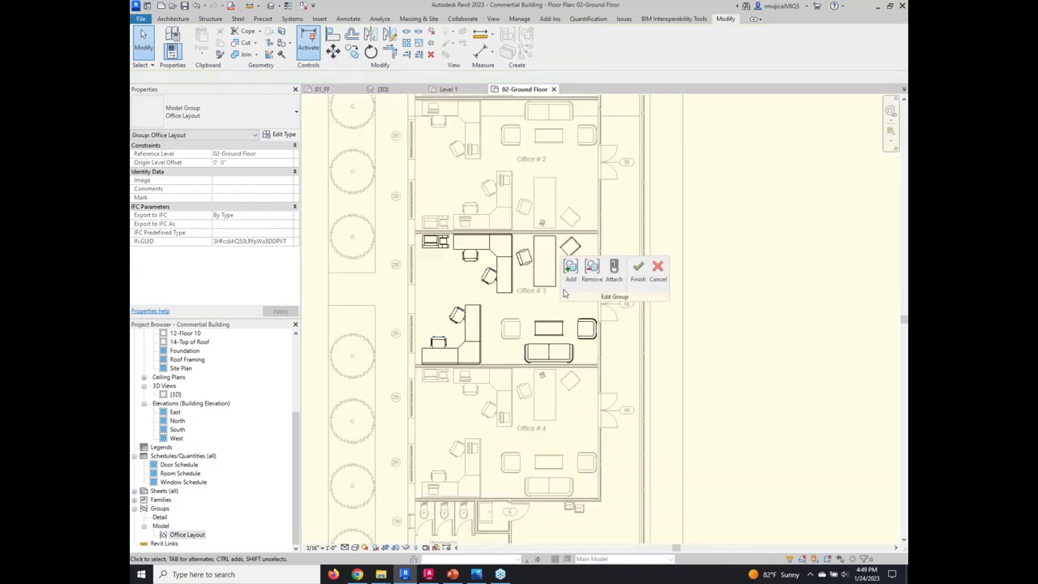
left_click(591, 272)
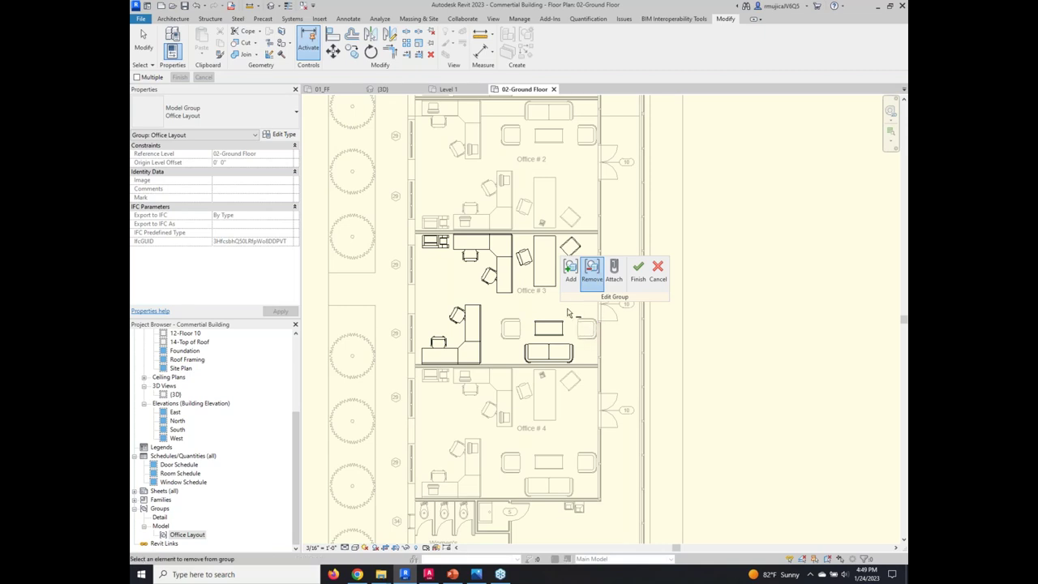
left_click(638, 273)
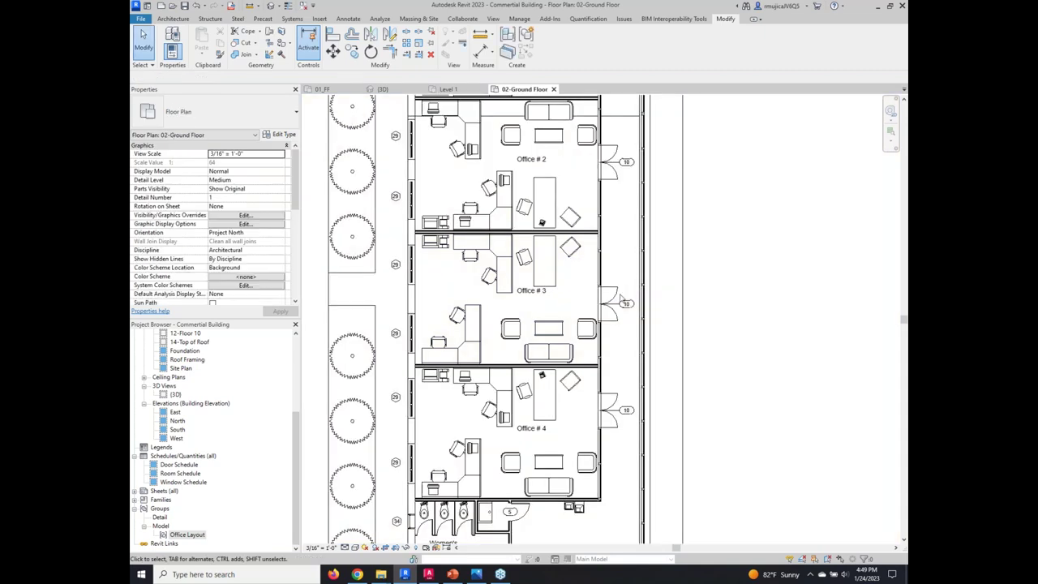
left_click(583, 339)
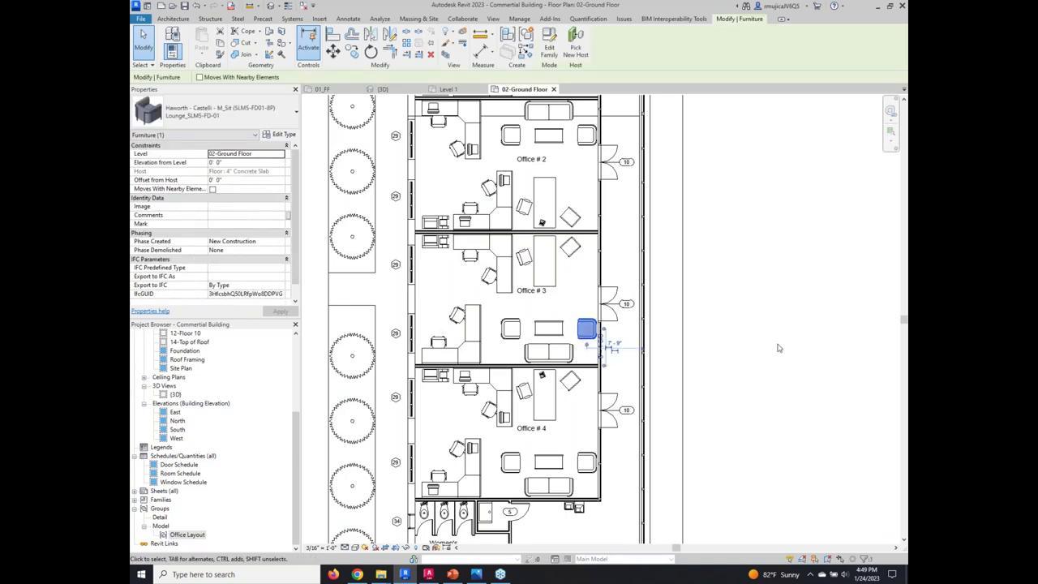
left_click(511, 332)
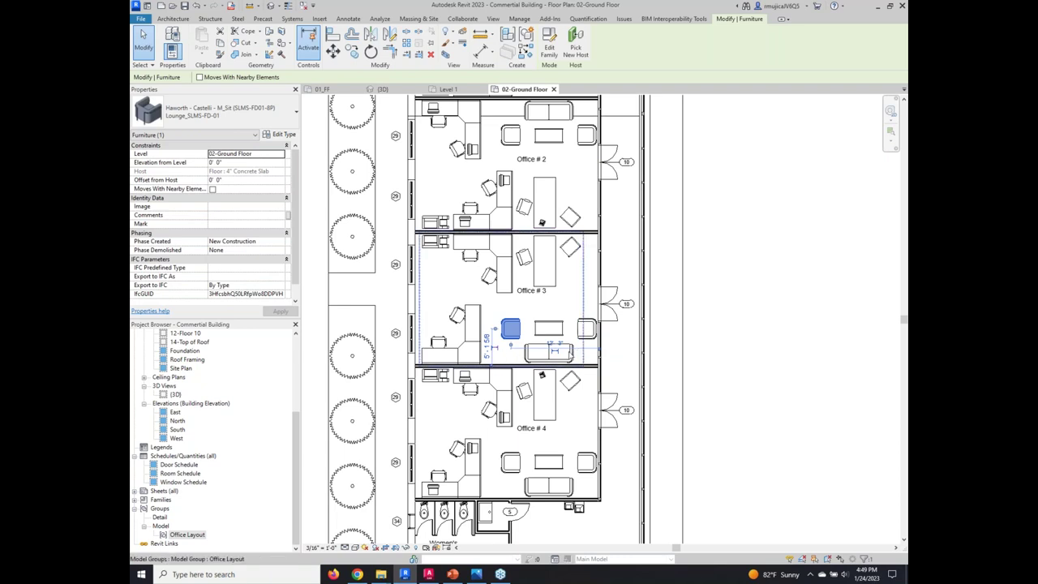
Copy the edited Office Layout group from Office # 3 to the open area outside the building, beyond the office doors.
left_click(554, 349)
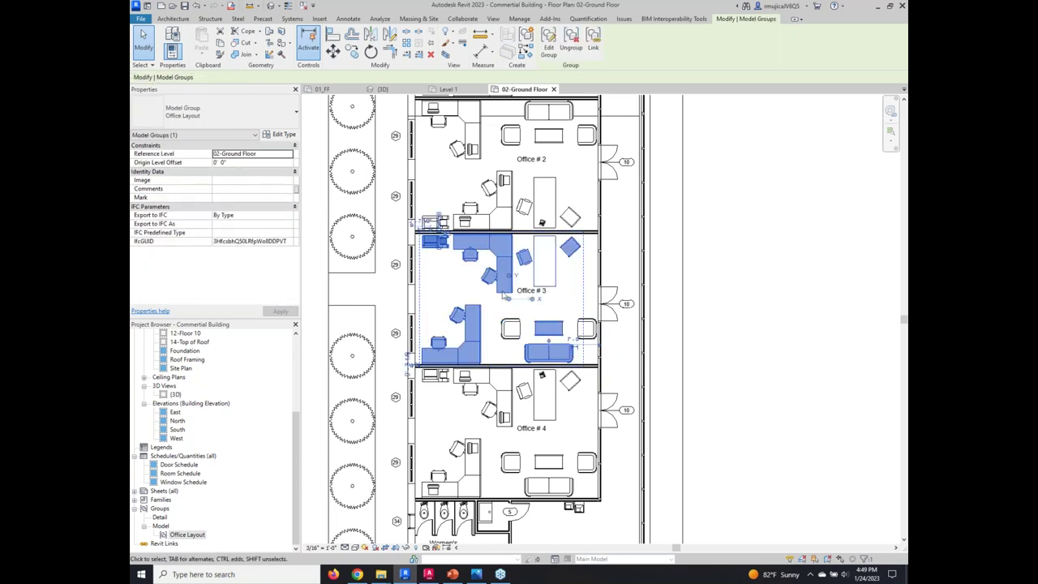
left_click(351, 51)
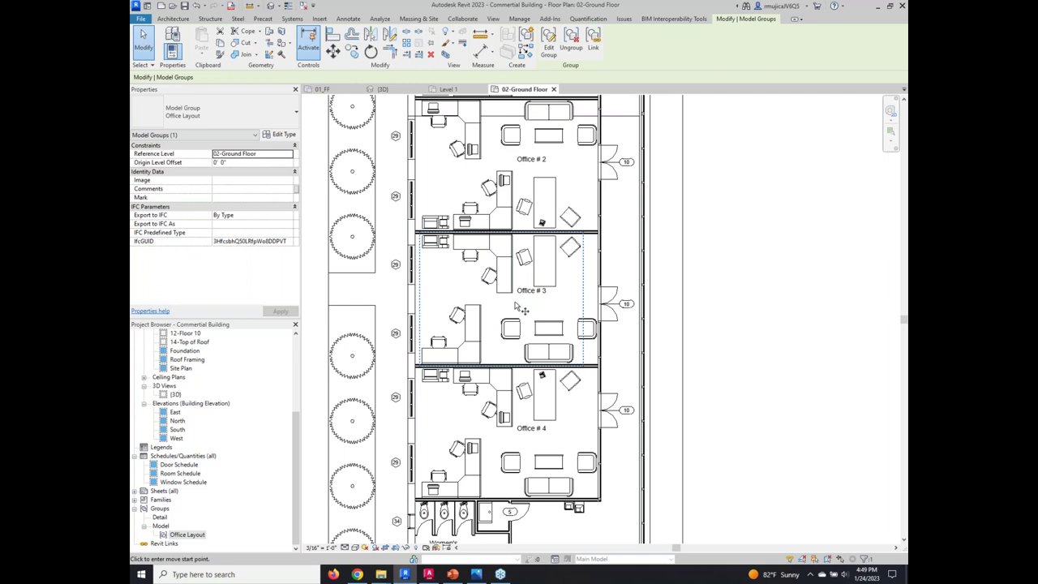
left_click(637, 306)
left_click(775, 335)
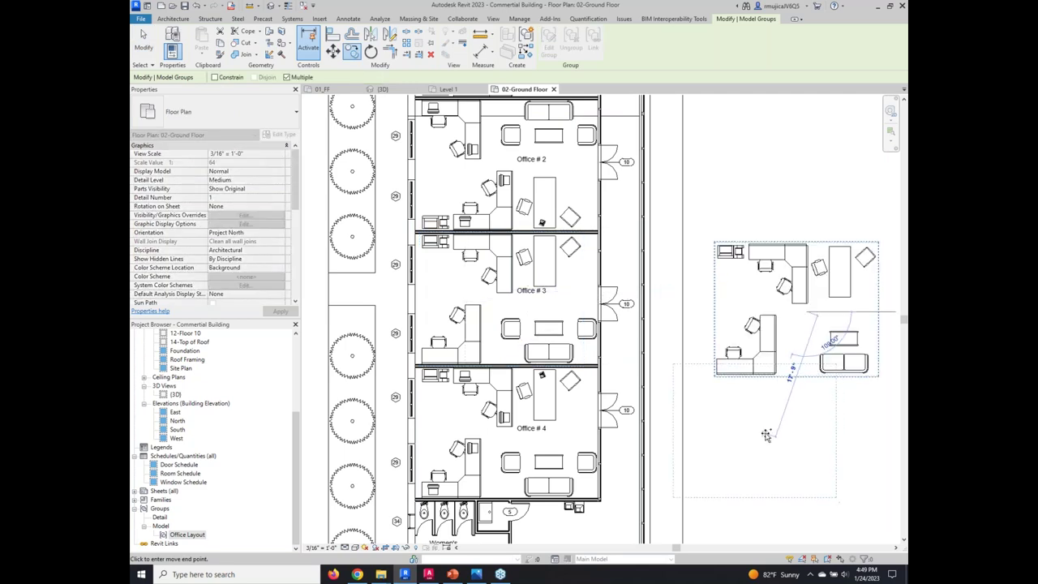
right_click(768, 436)
left_click(790, 276)
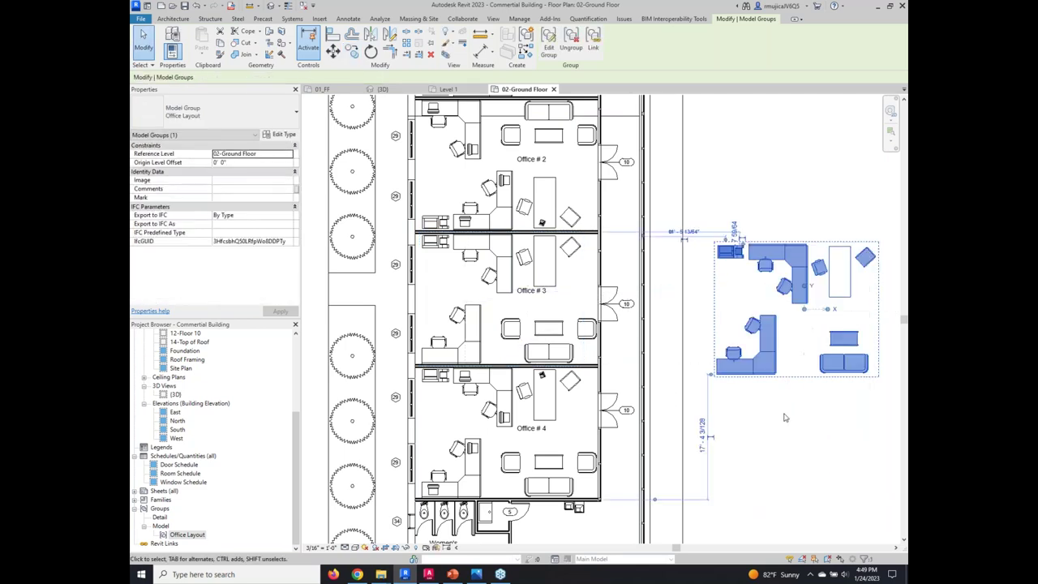
scroll(780, 414, "down", 3)
left_click(638, 427)
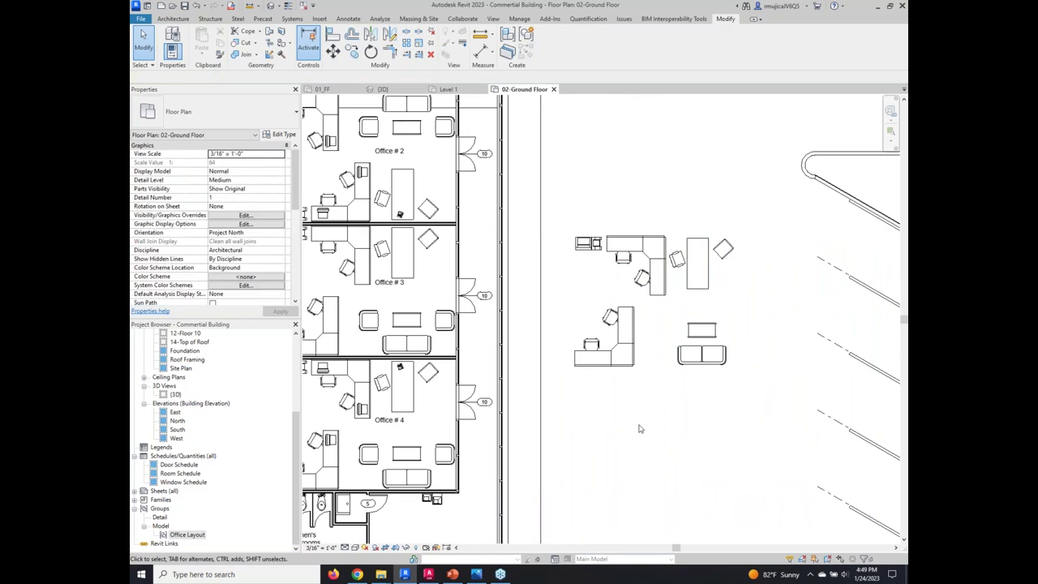
Delete the two ungrouped lounge chairs beside the coffee table in Office # 3.
middle_click_drag(653, 419, 681, 361)
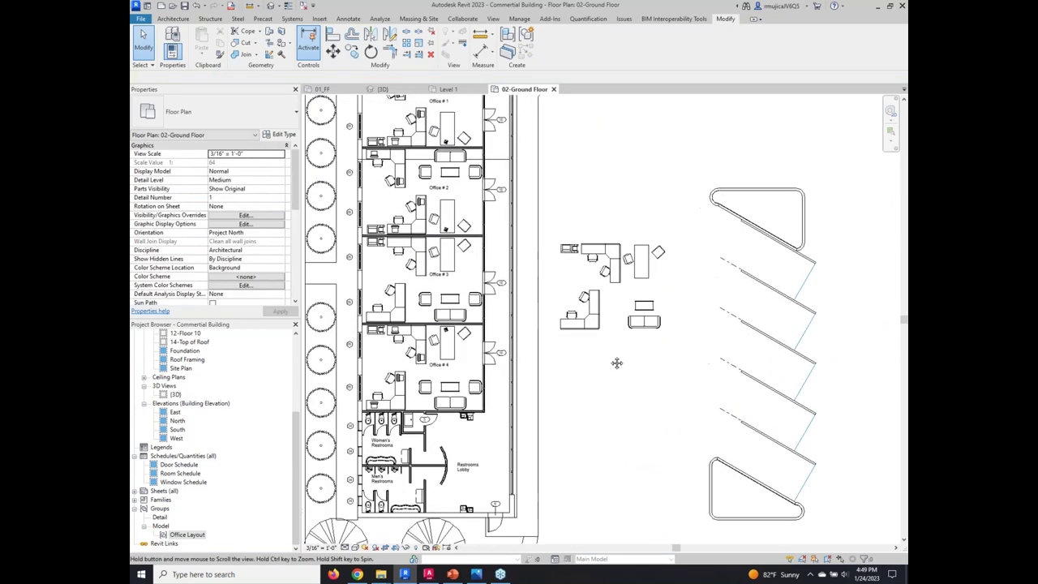
left_click(586, 327)
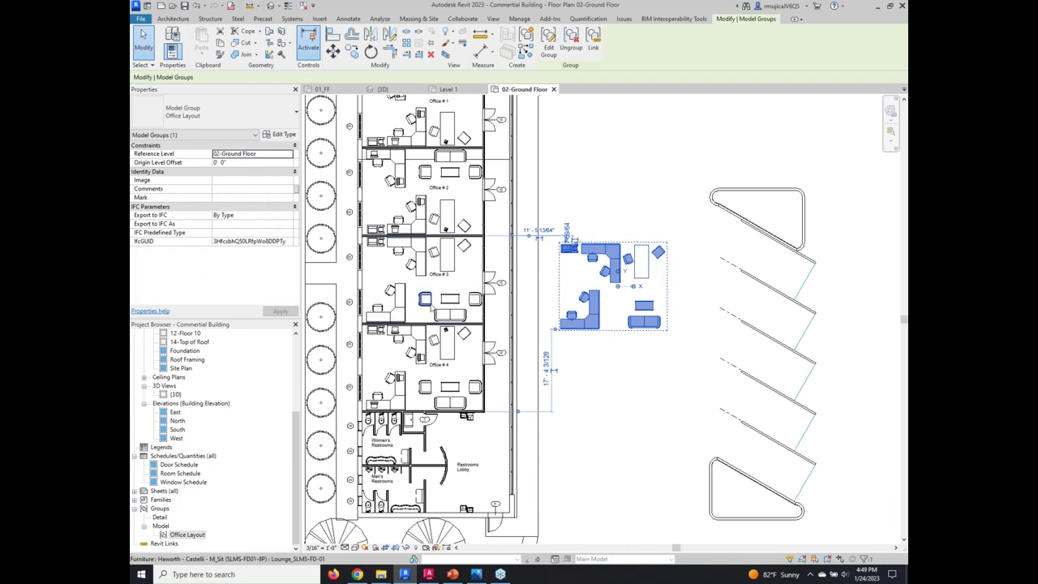
left_click(475, 302)
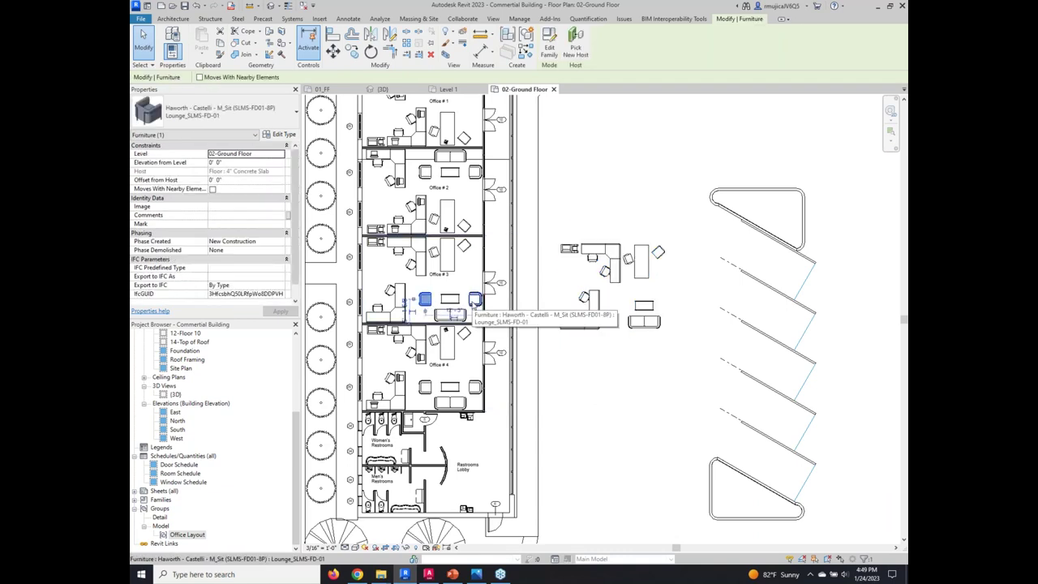
left_click(474, 302, "ctrl")
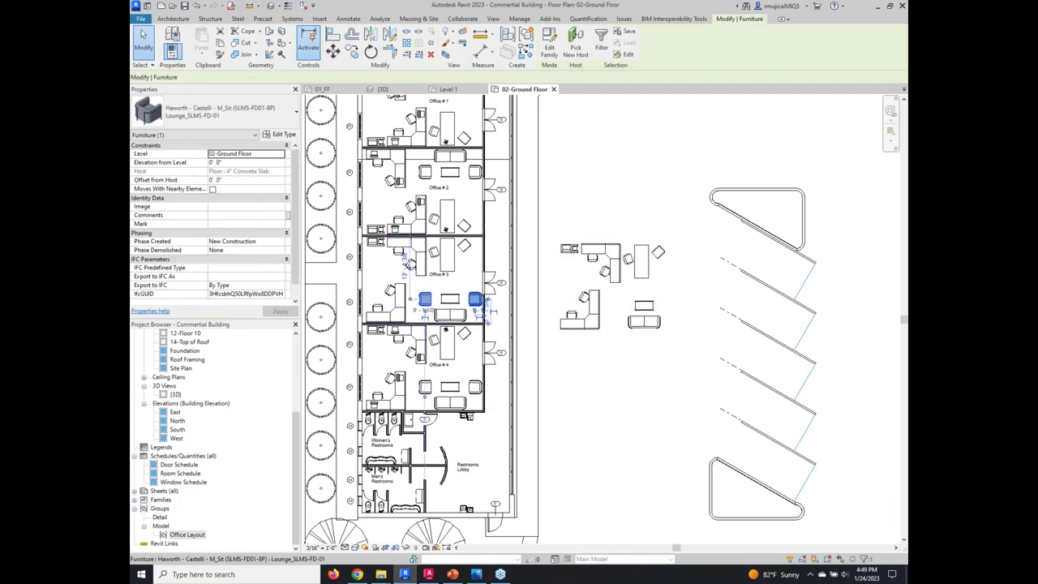
right_click(562, 381)
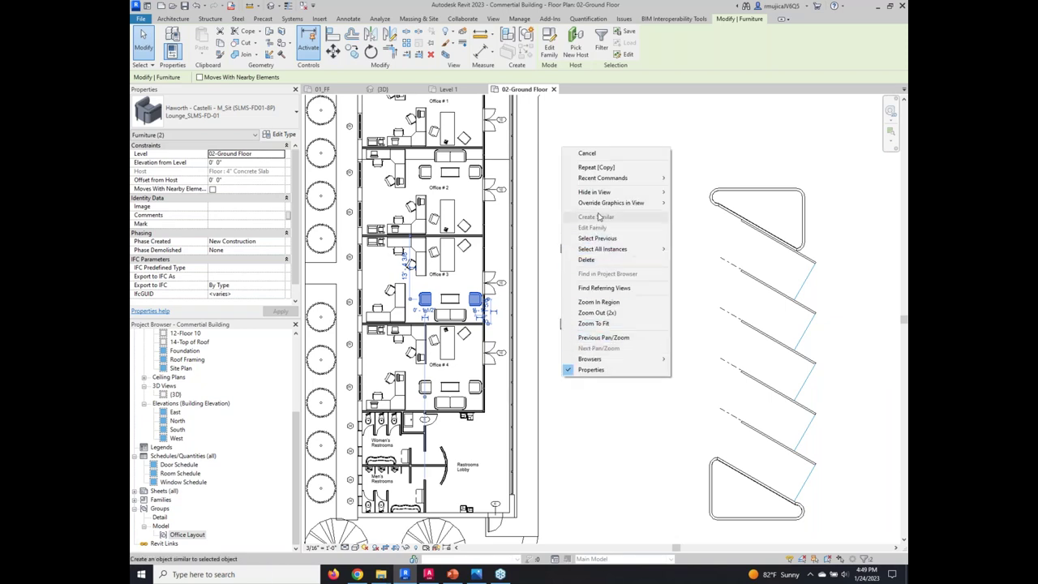
left_click(587, 260)
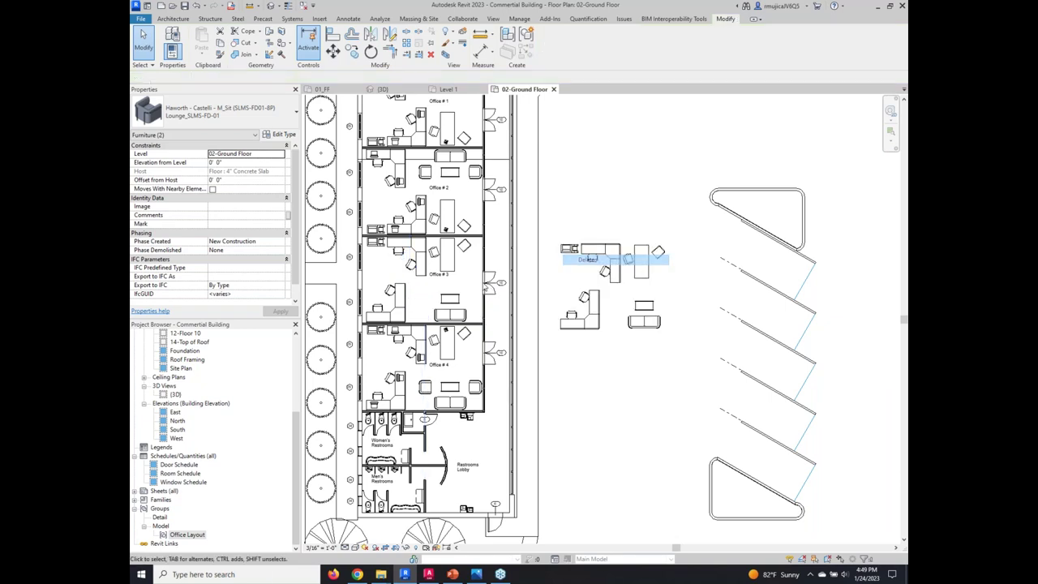
Delete the two lounge chairs beside the coffee table in Office # 4.
left_click(424, 389)
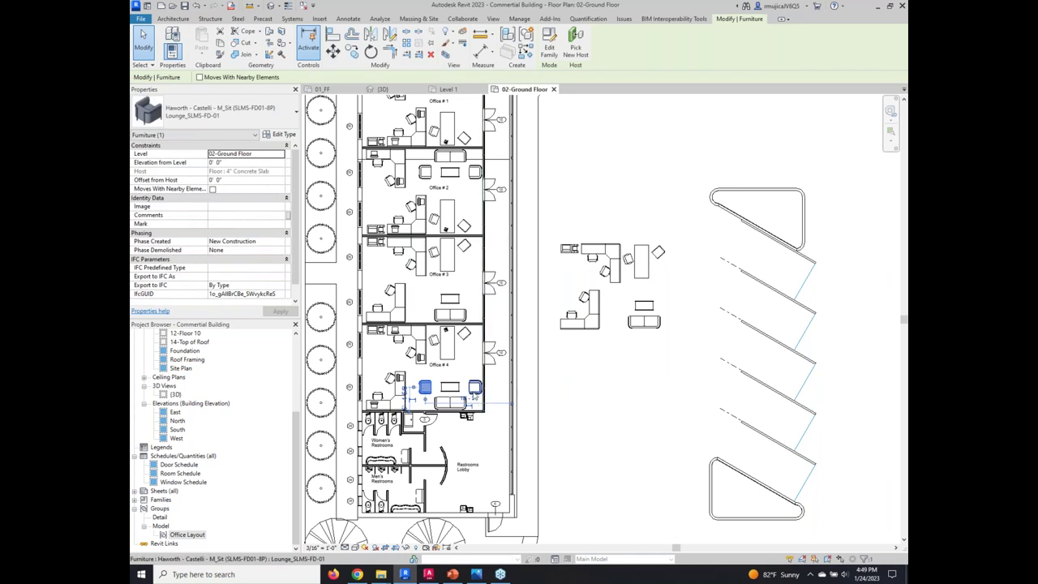
left_click(475, 392, "ctrl")
right_click(474, 393)
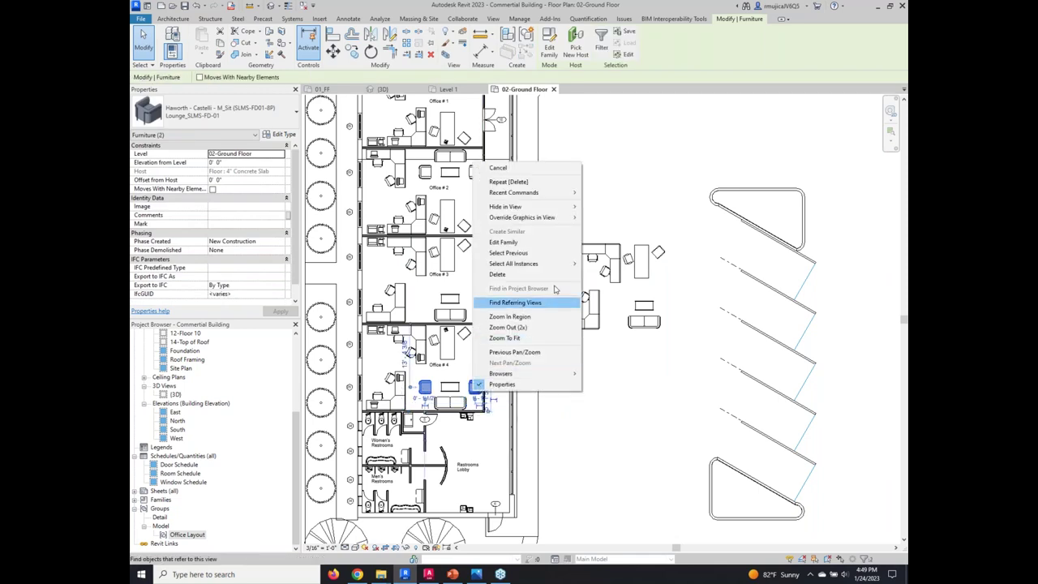
left_click(521, 277)
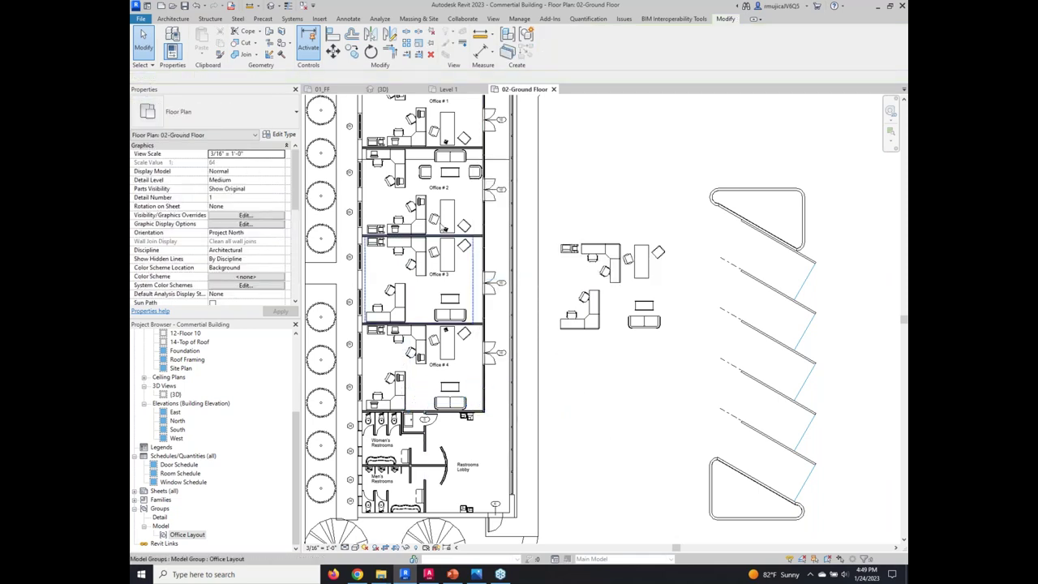
middle_click_drag(459, 387, 489, 407)
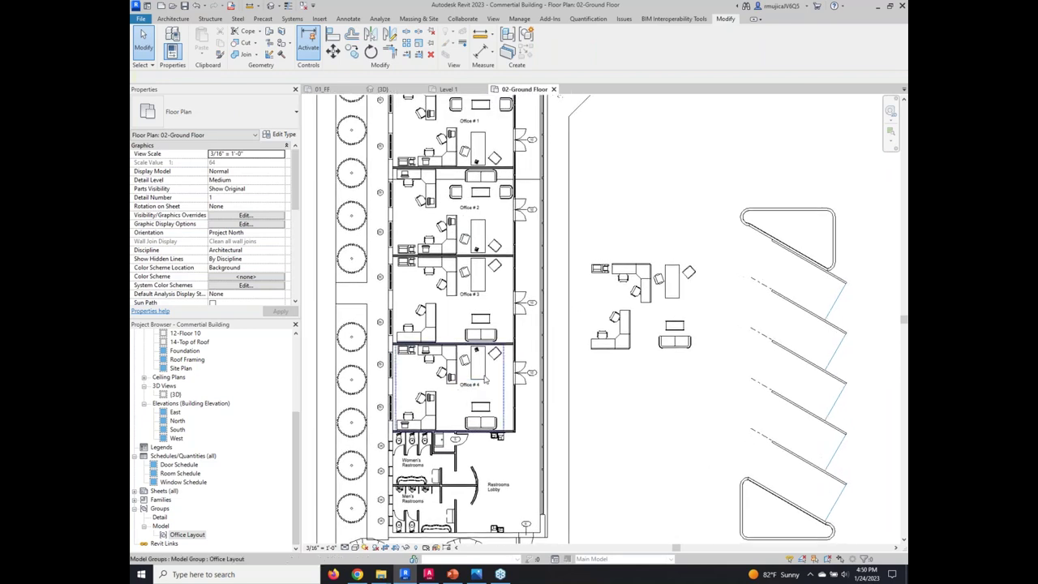
Copy the outside Office Layout group twice with the Multiple option, placing one copy below and one above the original.
left_click(485, 374)
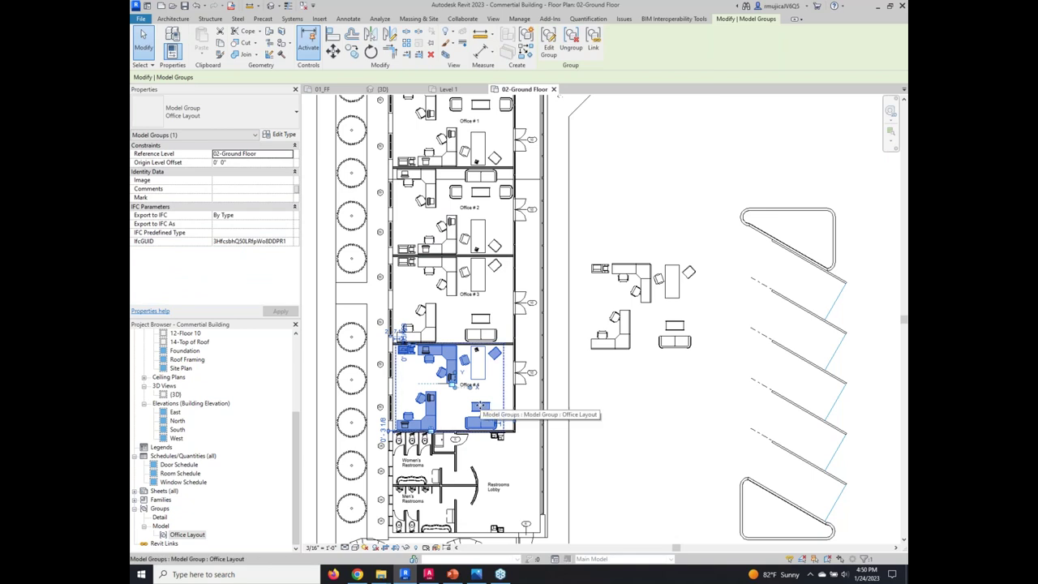
left_click_drag(635, 333, 635, 332)
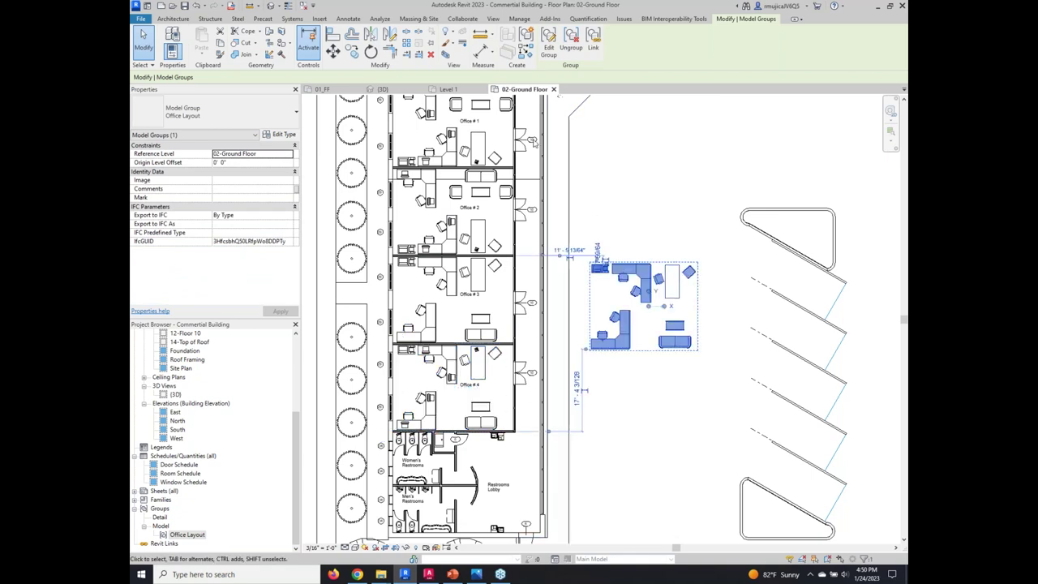
left_click(687, 272)
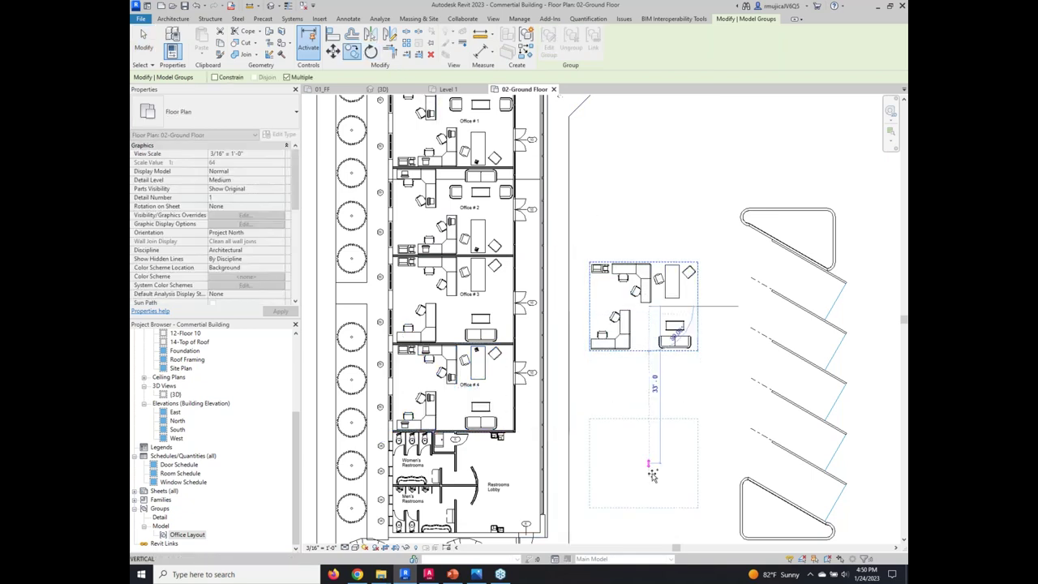
left_click(687, 440)
left_click(641, 147)
right_click(664, 170)
key("Escape")
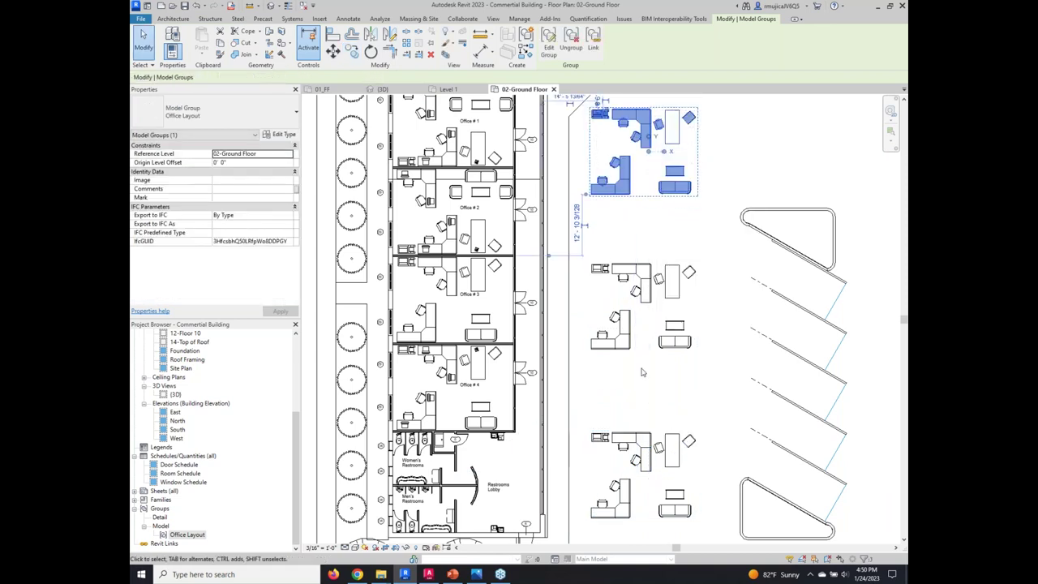
left_click(637, 234)
middle_click_drag(637, 234, 614, 289)
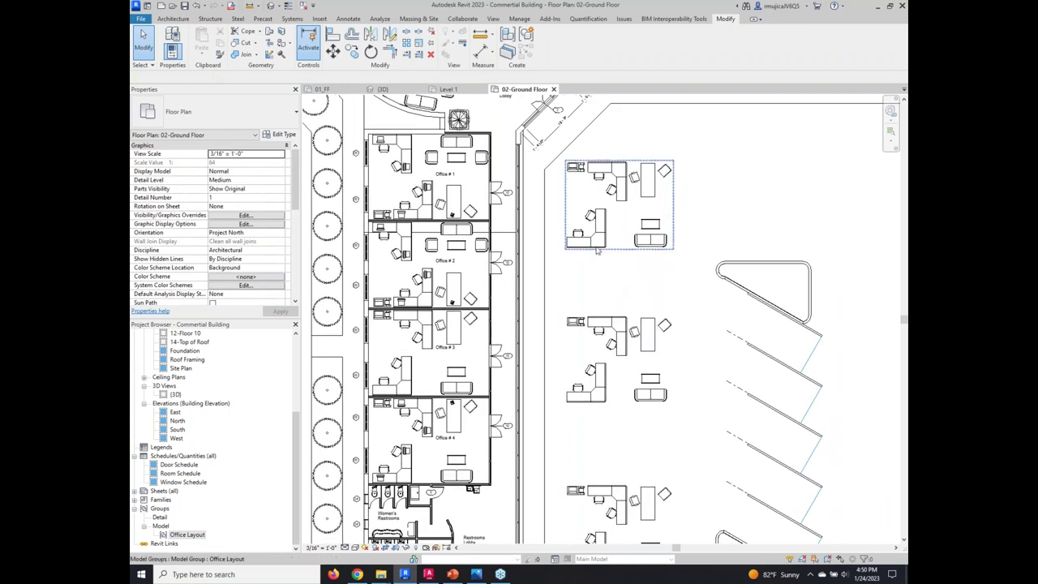
left_click(597, 251)
left_click(549, 44)
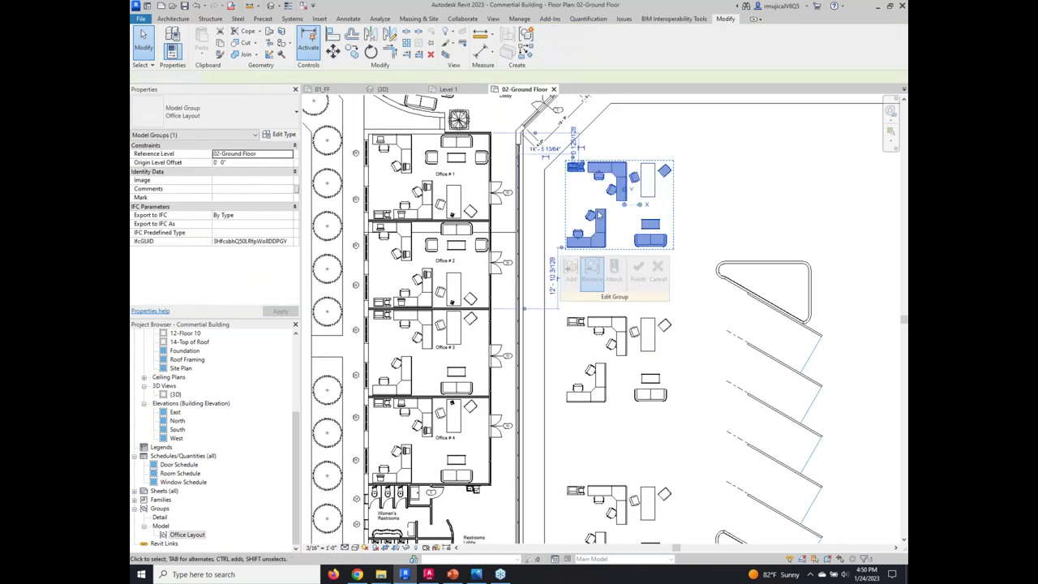
left_click(570, 272)
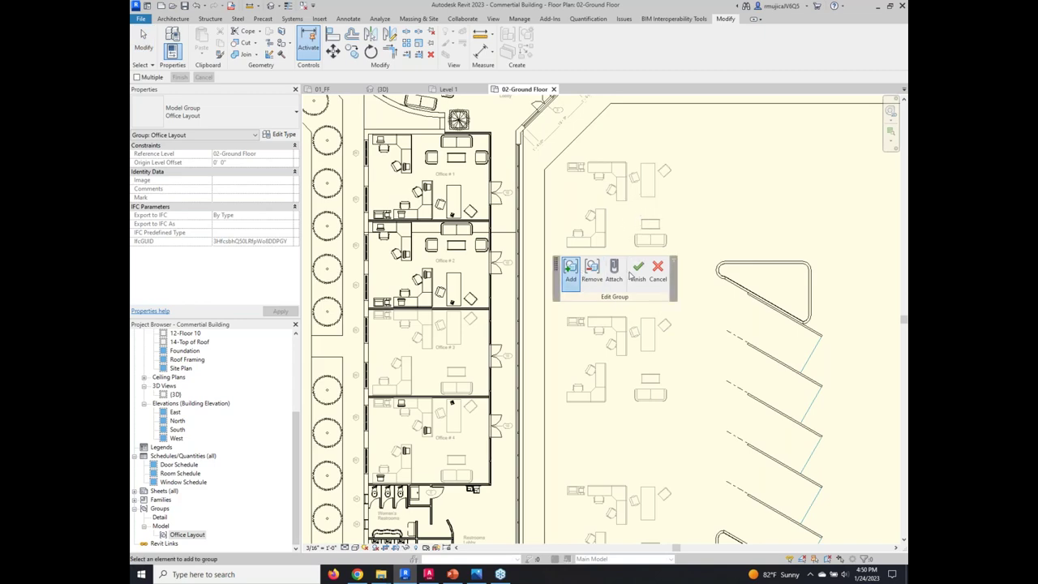
left_click(657, 273)
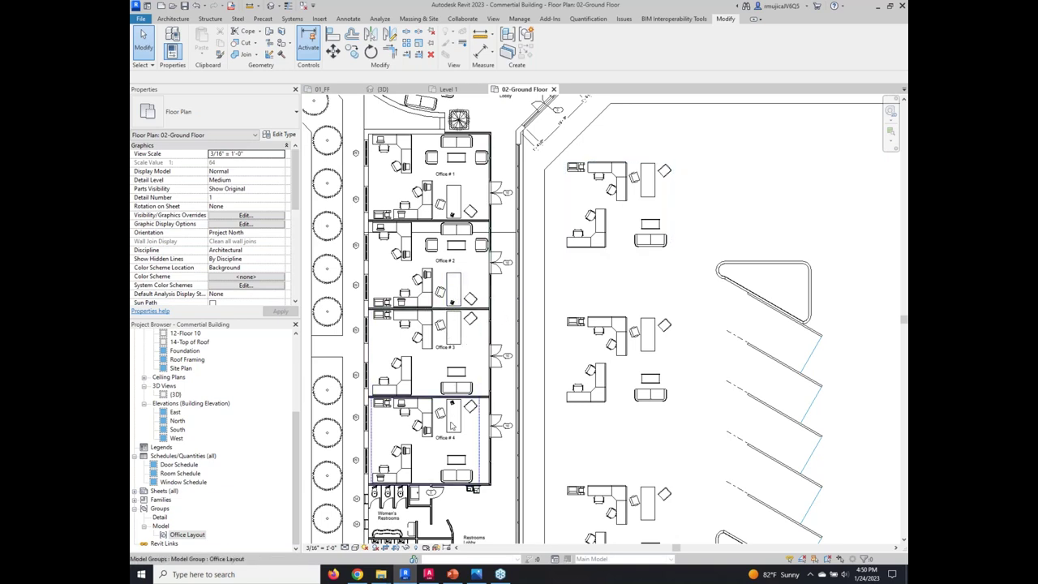
Create a similar lounge chair from the one in Office # 1 and place it beside the coffee table of the uppermost outside Office Layout copy.
left_click(481, 157)
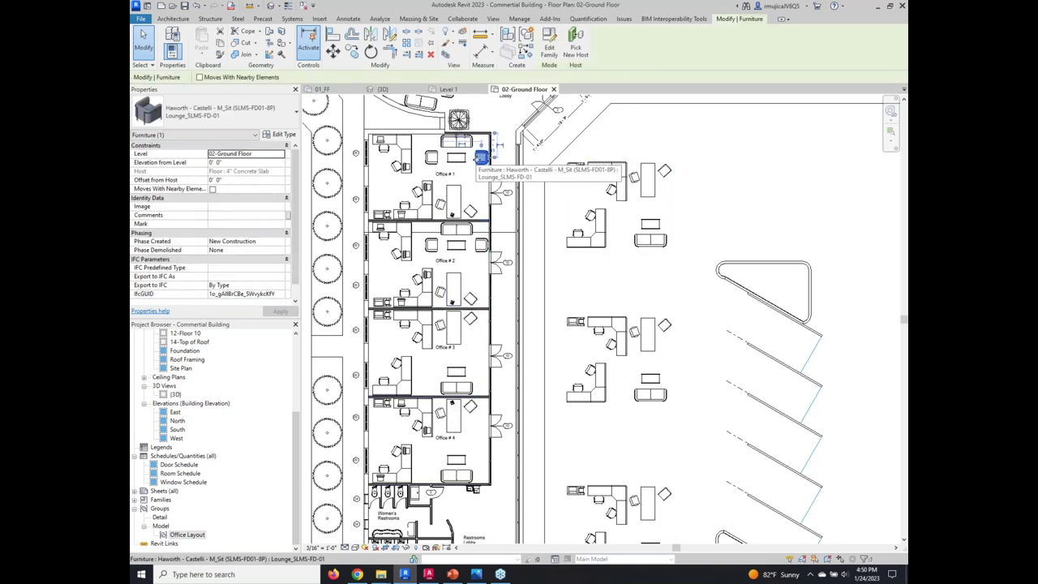
right_click(482, 158)
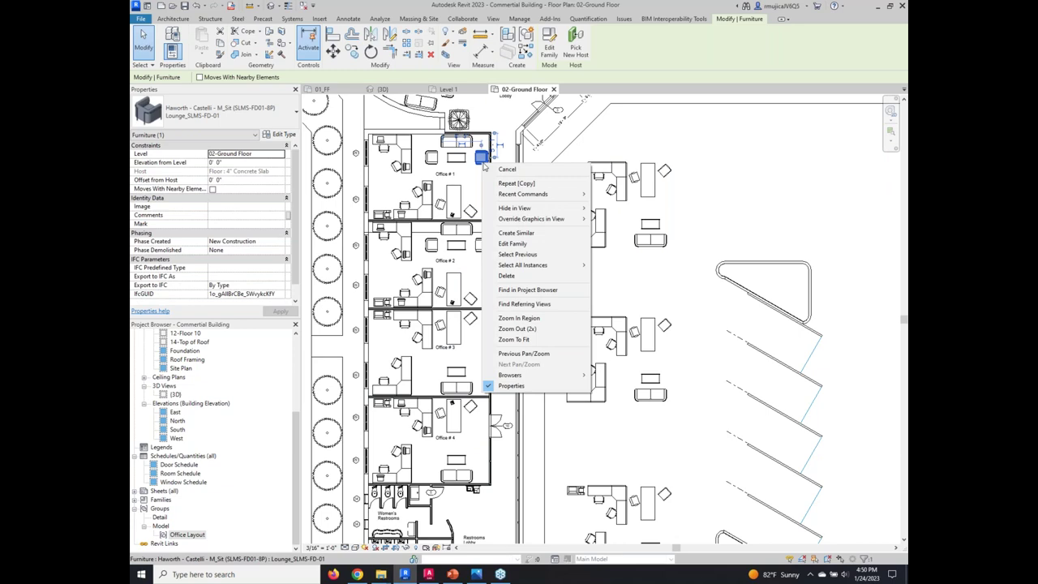
left_click(574, 233)
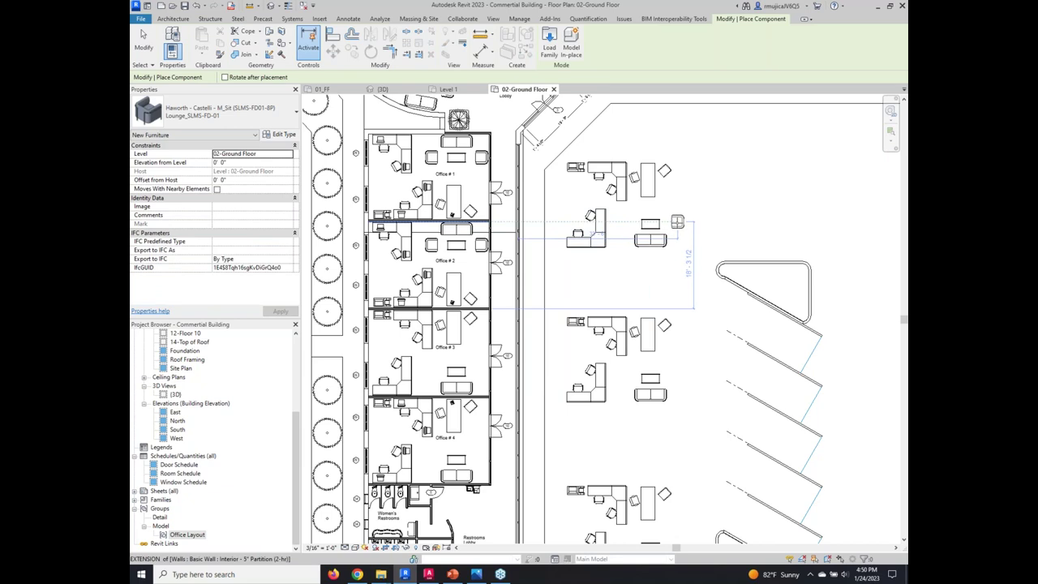
right_click(694, 196)
key("Escape")
right_click(702, 205)
left_click(714, 212)
Edit the uppermost outside Office Layout group to add the new lounge chair, and finish the group edit.
left_click(608, 187)
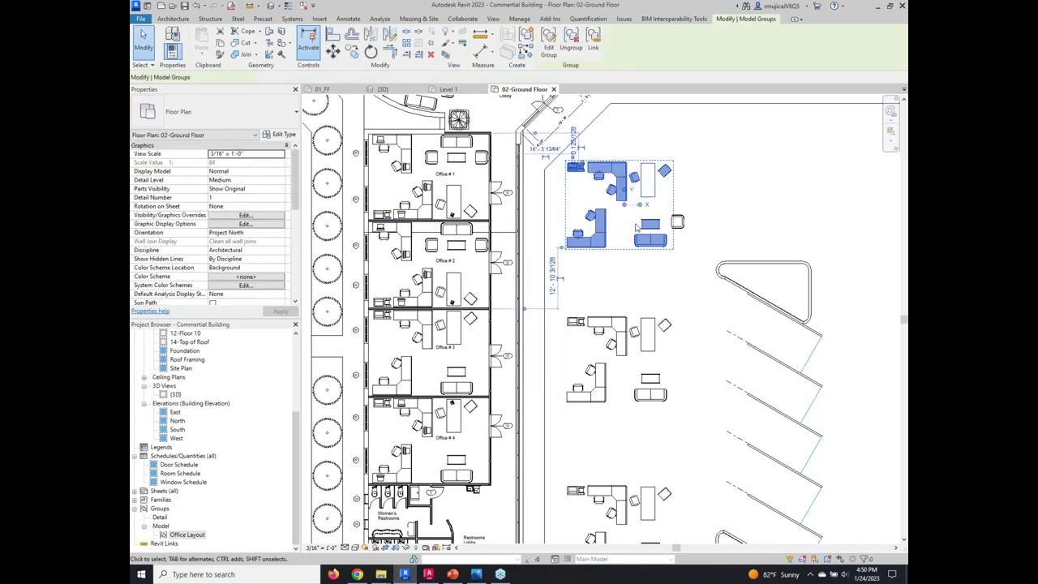
left_click(548, 40)
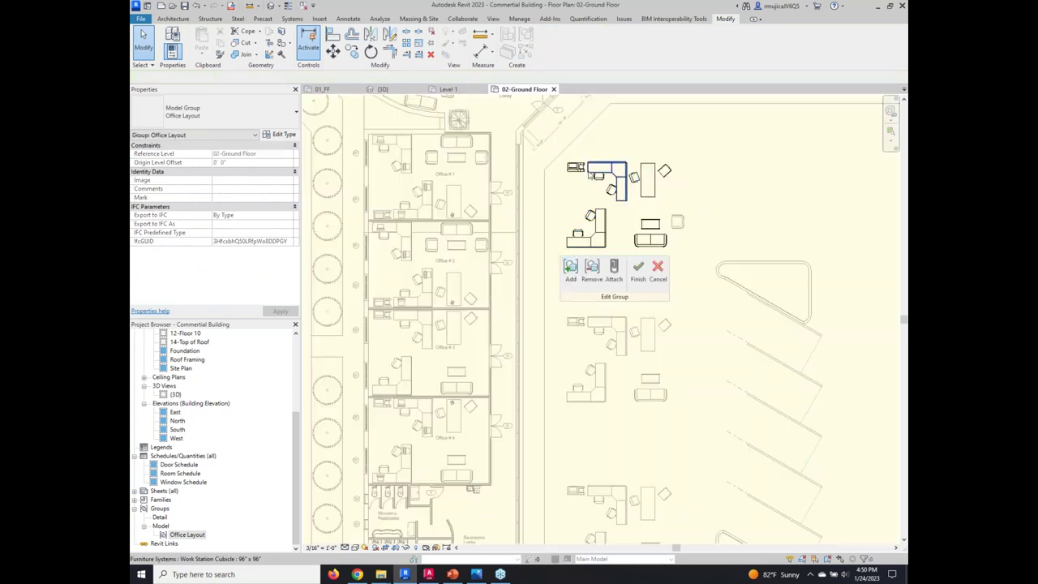
left_click(572, 274)
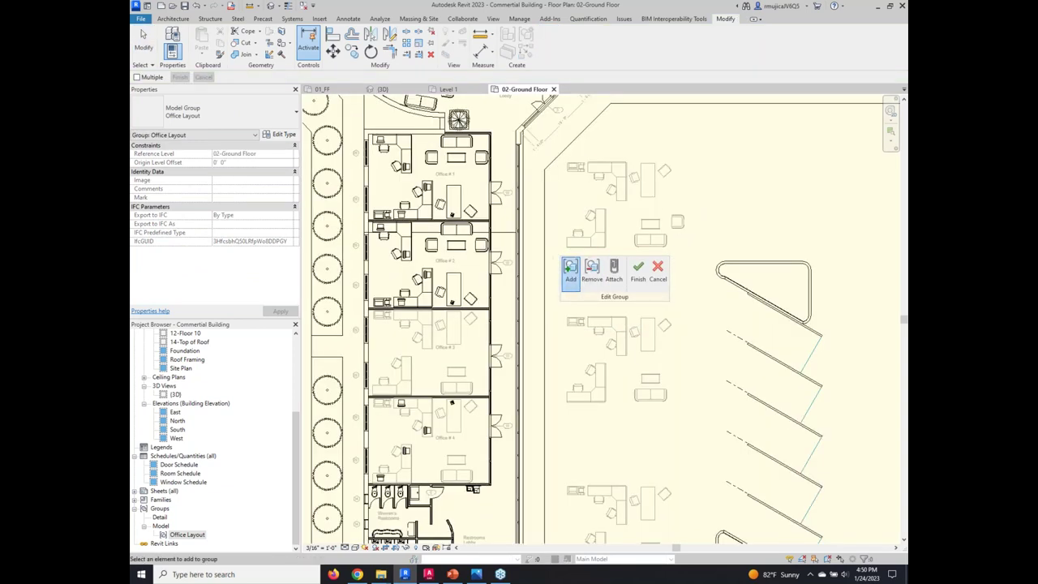
left_click(639, 275)
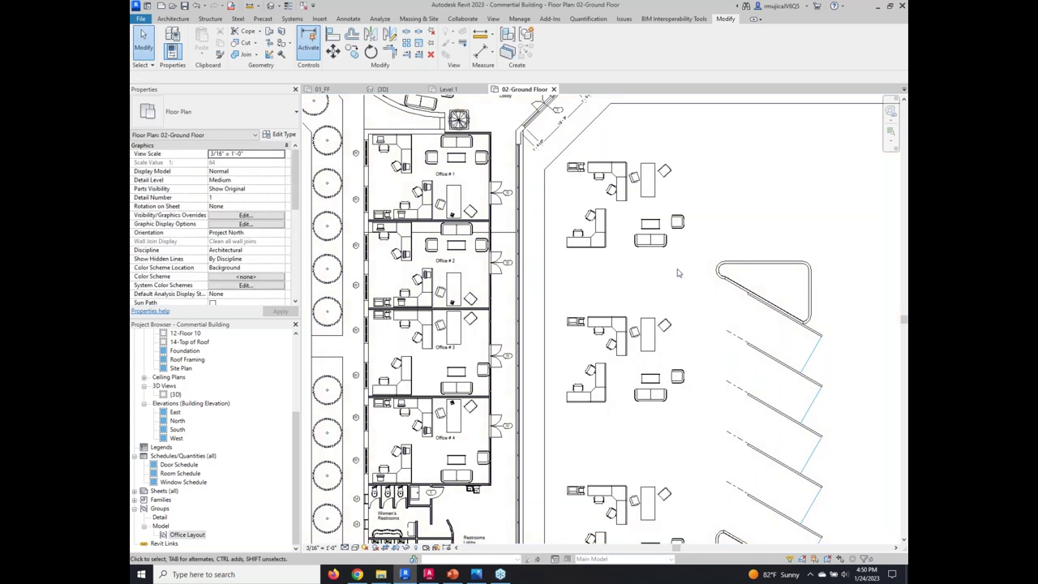
Examine the updated Office Layout groups on the ground floor plan and outside the building in the default 3D view.
scroll(670, 422, "down", 2)
middle_click_drag(670, 162, 627, 253)
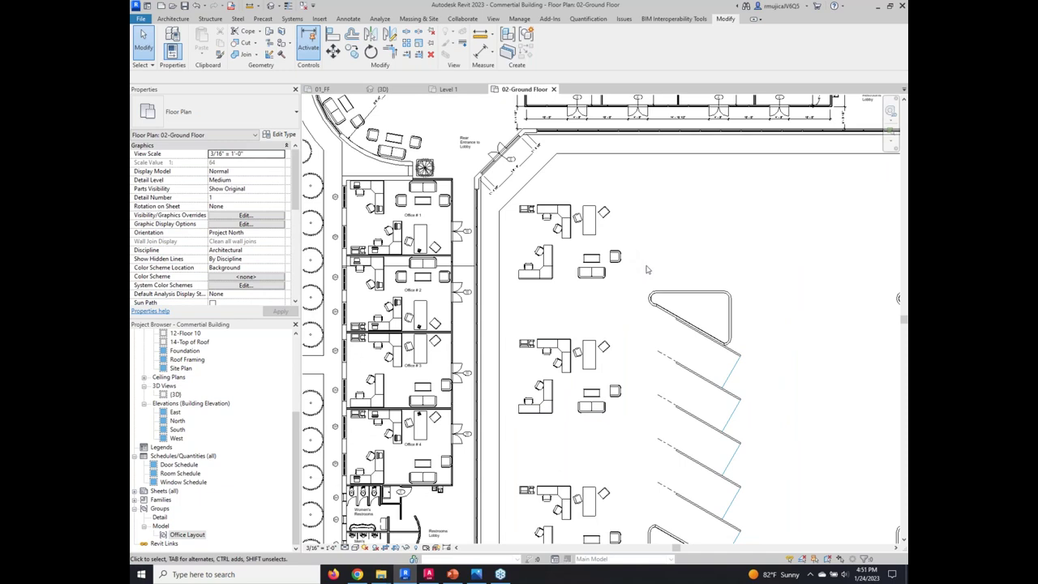
scroll(637, 294, "down", 5)
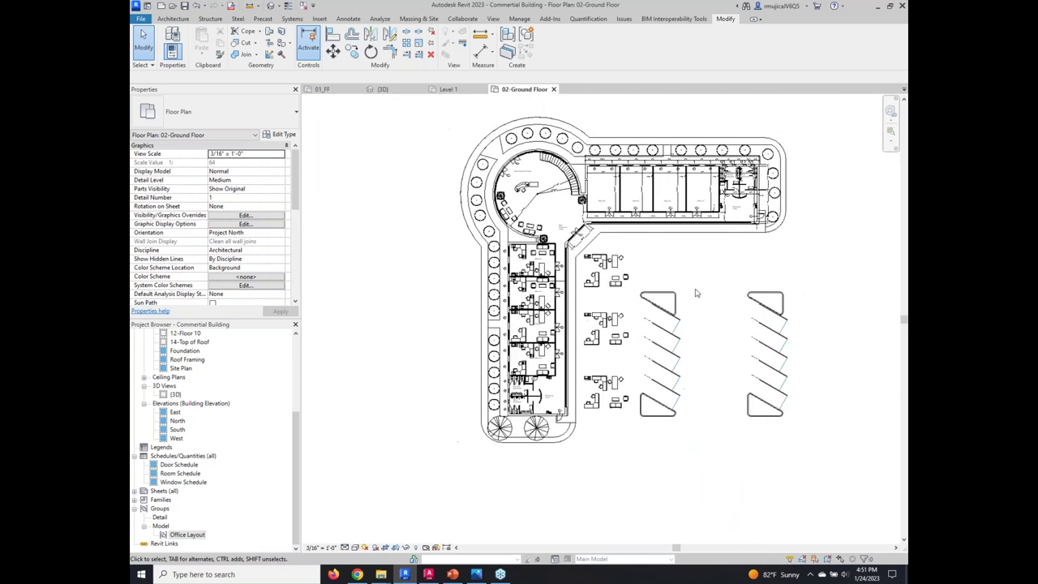
middle_click_drag(637, 295, 668, 347)
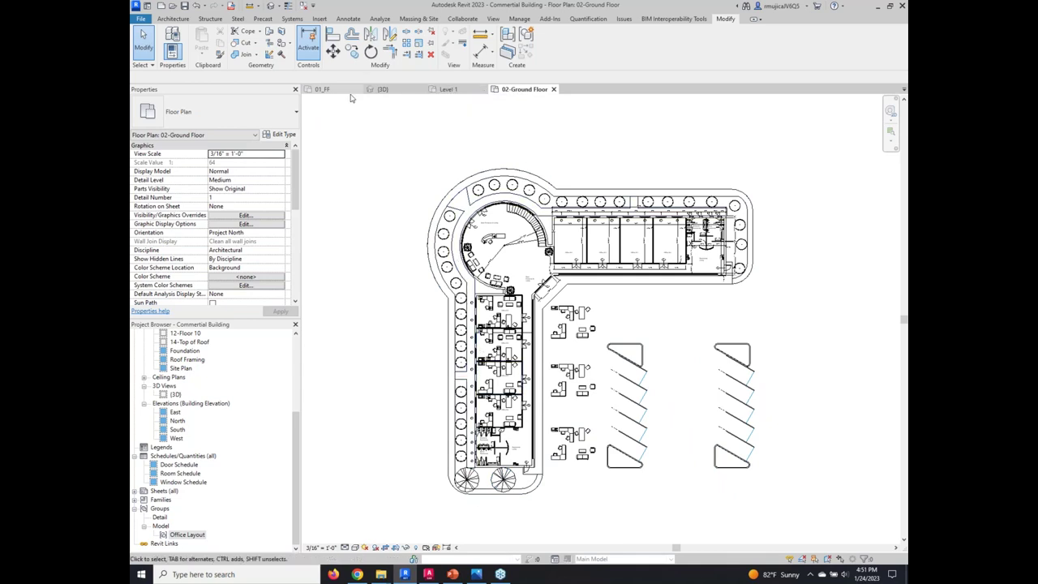
left_click(272, 6)
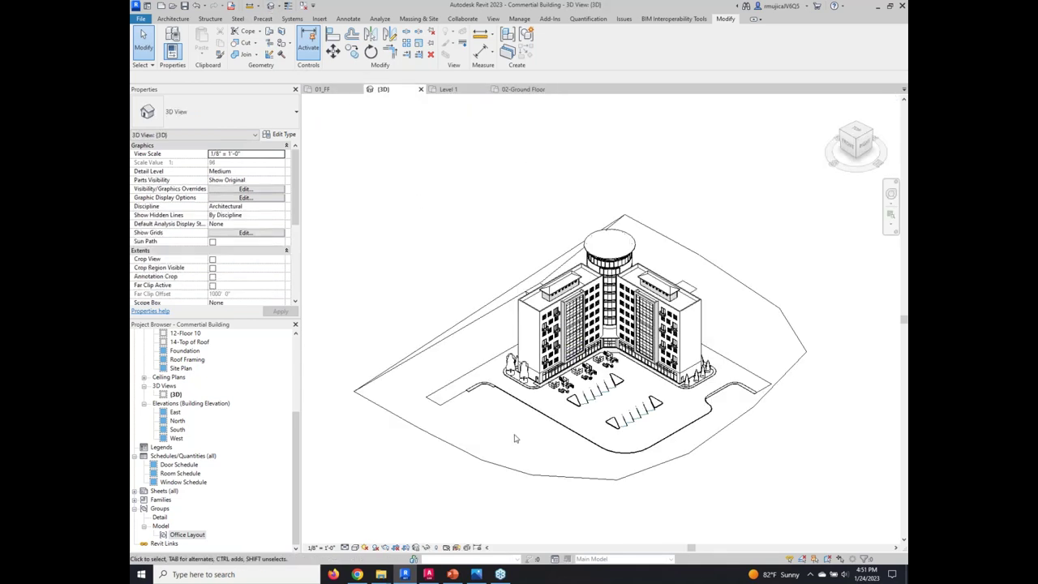
scroll(728, 363, "up", 5)
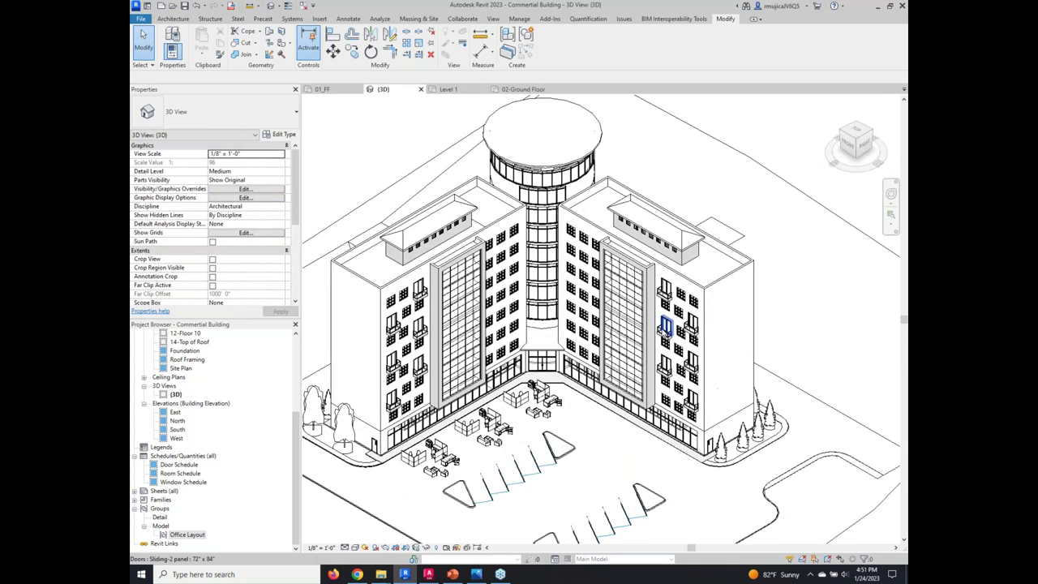
scroll(728, 362, "down", 2)
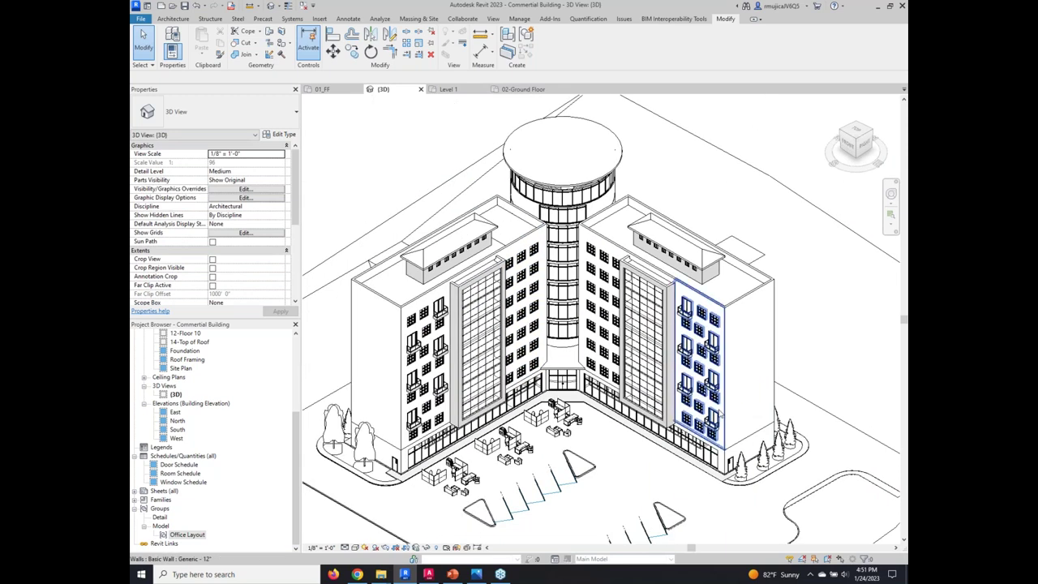
Switch to PowerPoint and present the slides from the current one, advancing to the Bonus Information slide.
left_click(452, 574)
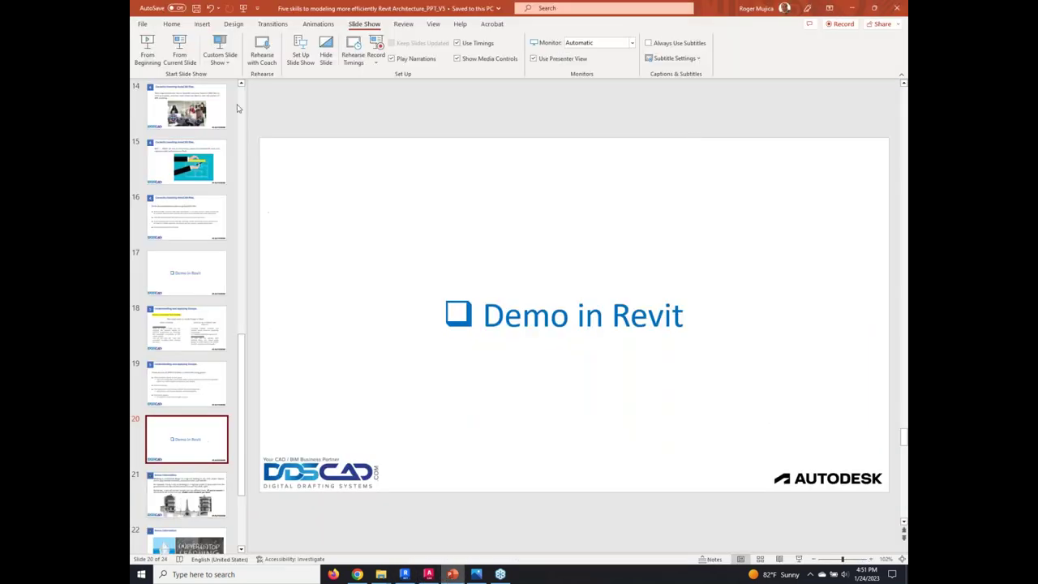
left_click(179, 51)
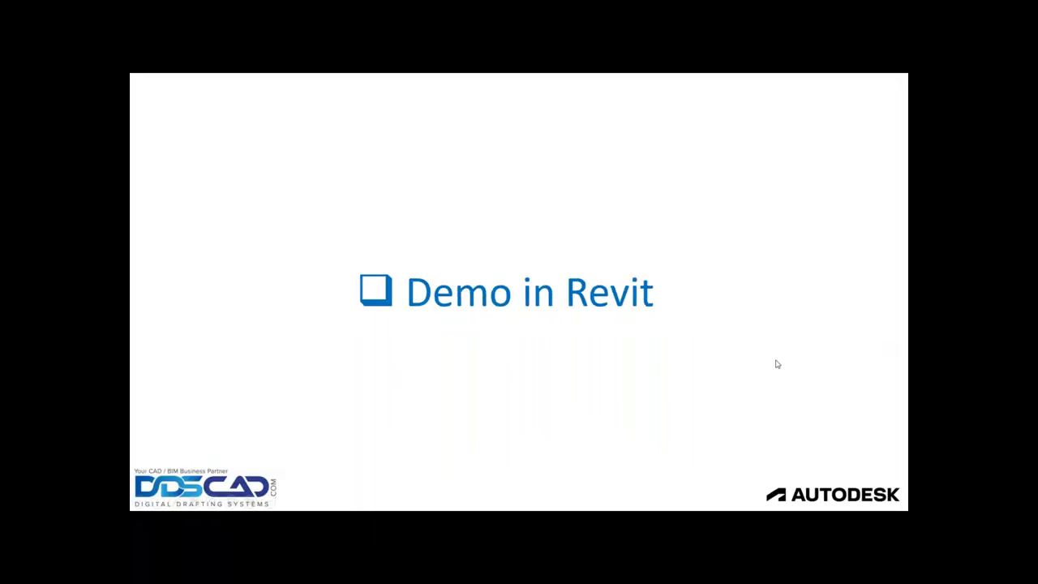
left_click(693, 392)
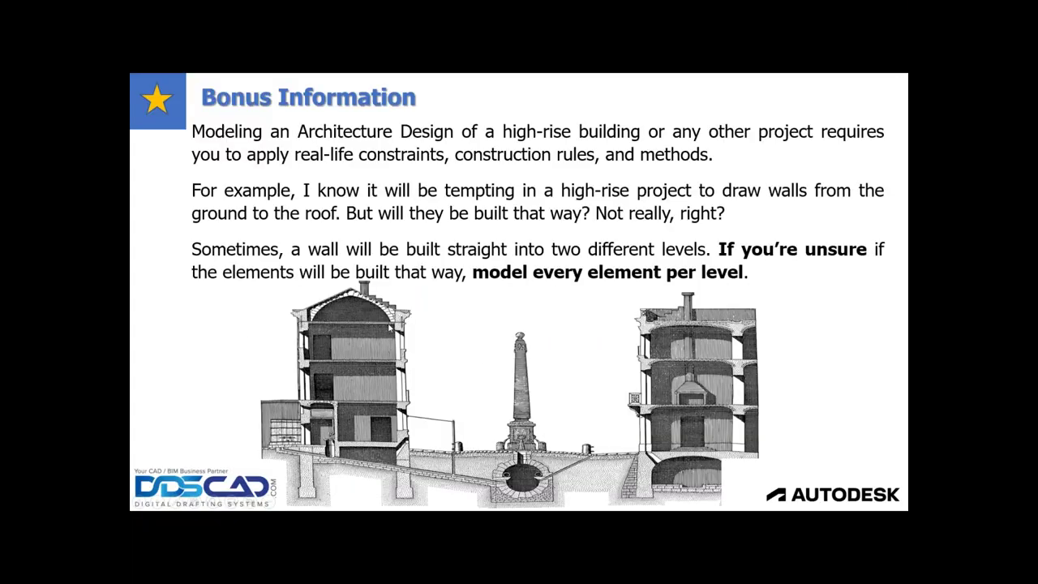
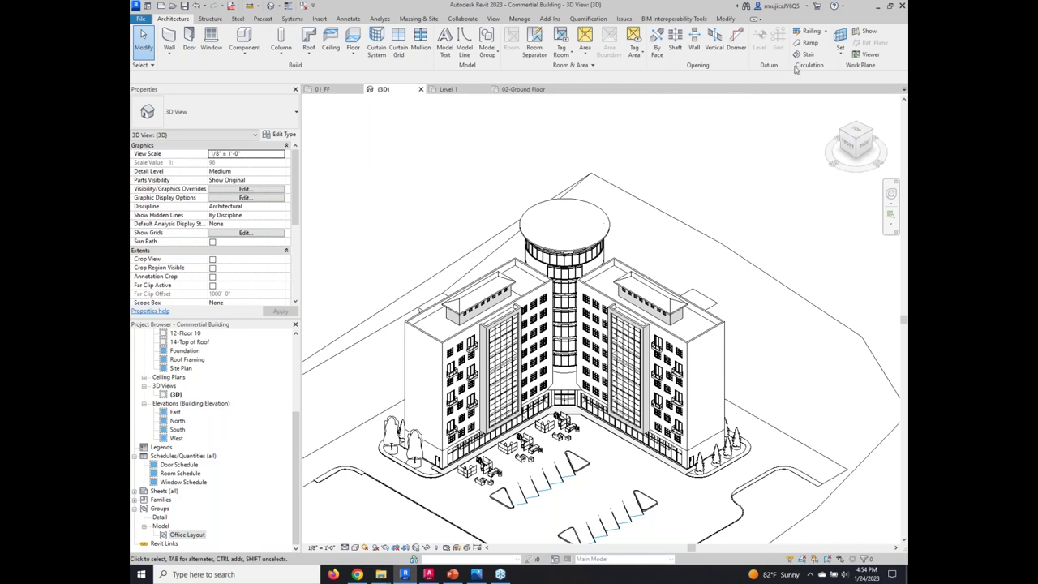
Float the Circulation panel over the drawing area, display the annotation tools alongside it, and return the panel to the ribbon.
left_click_drag(795, 69, 490, 157)
mouse_move(509, 130)
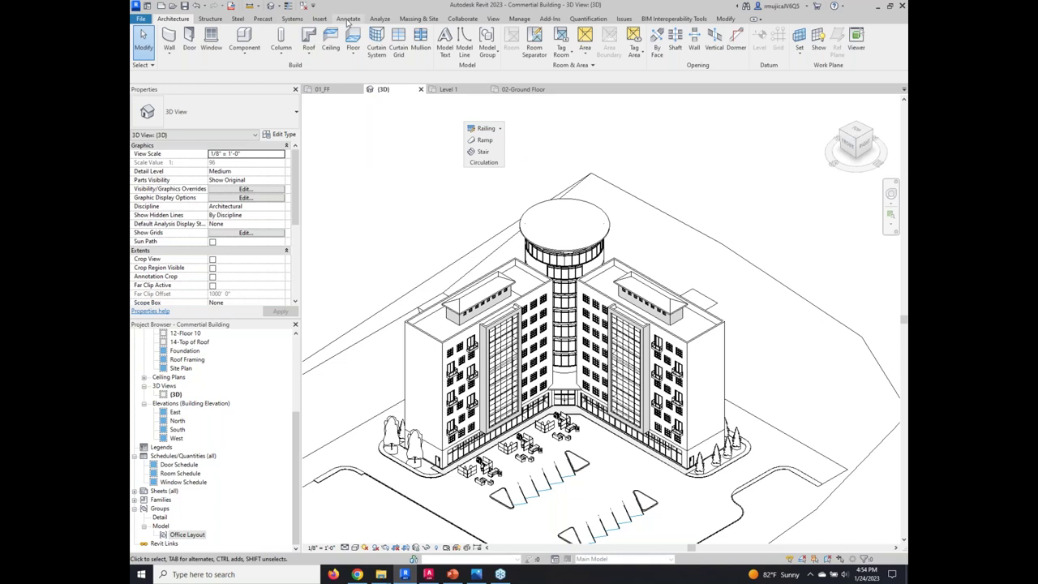
left_click(348, 19)
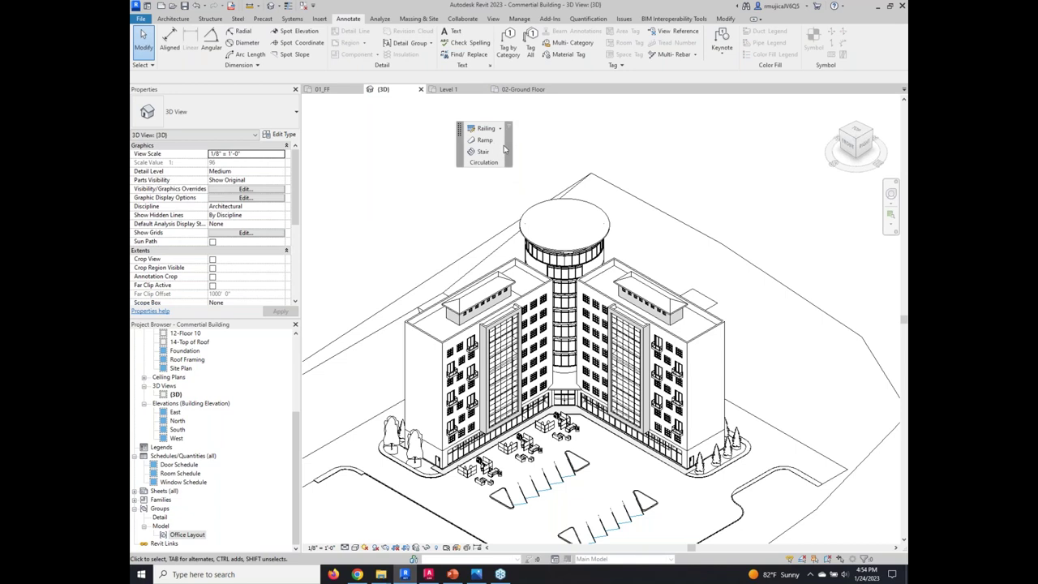
left_click_drag(508, 151, 544, 156)
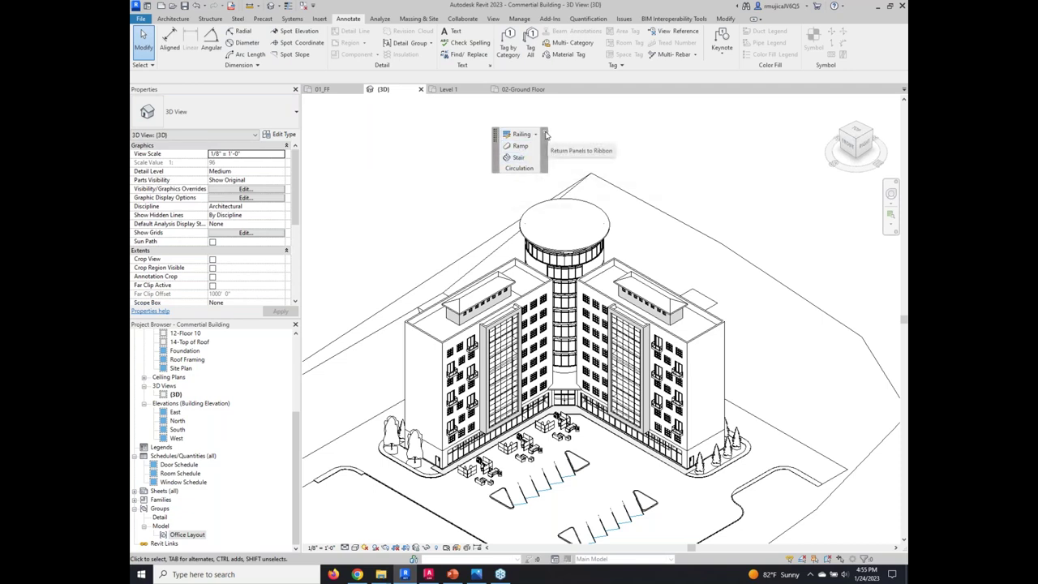
left_click(546, 134)
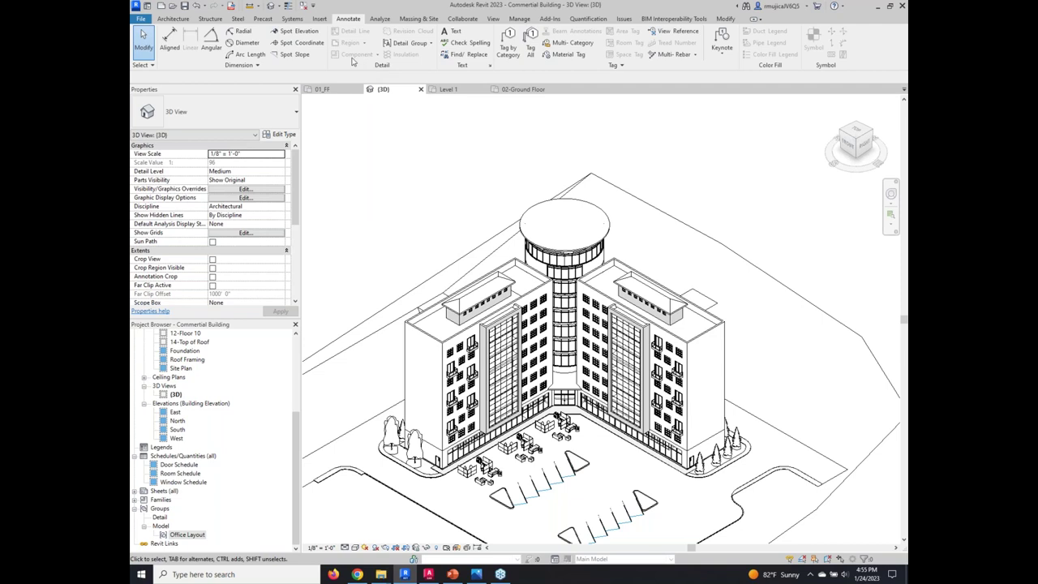
Rearrange the Architecture ribbon so the Circulation panel sits between the Build and Model panels.
left_click(173, 18)
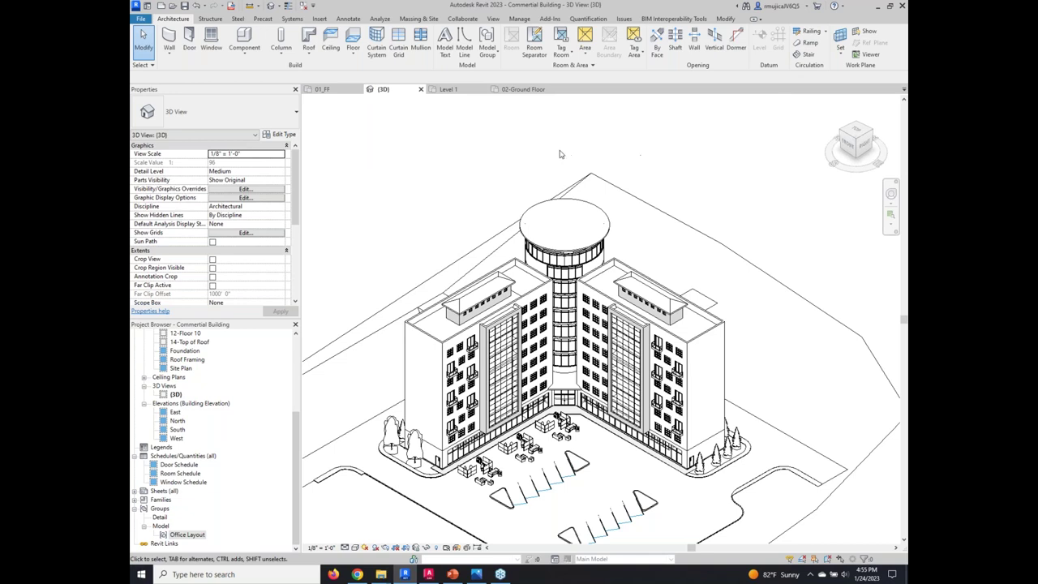
left_click_drag(797, 67, 409, 158)
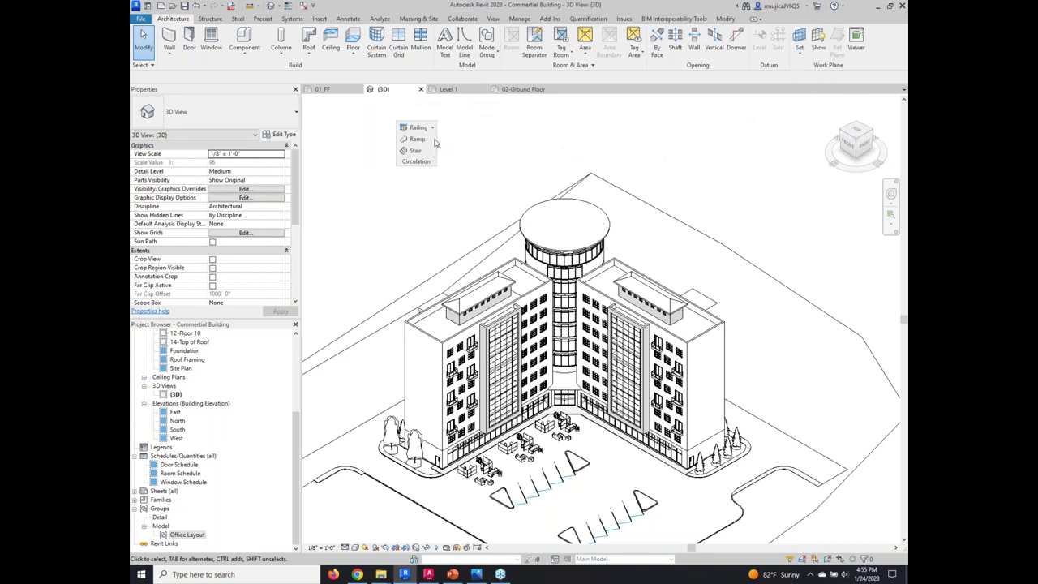
mouse_move(395, 139)
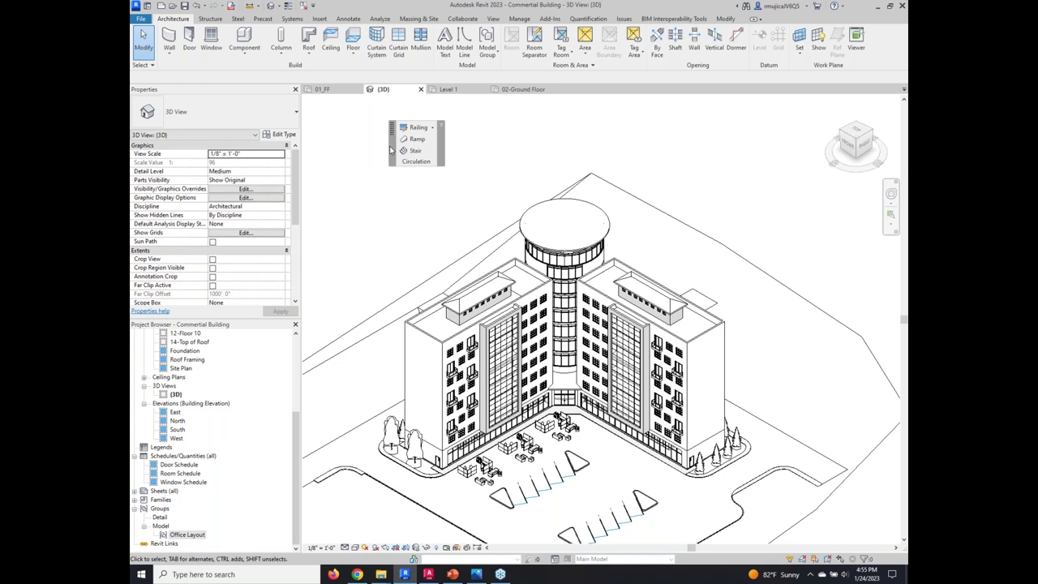
left_click_drag(393, 151, 416, 55)
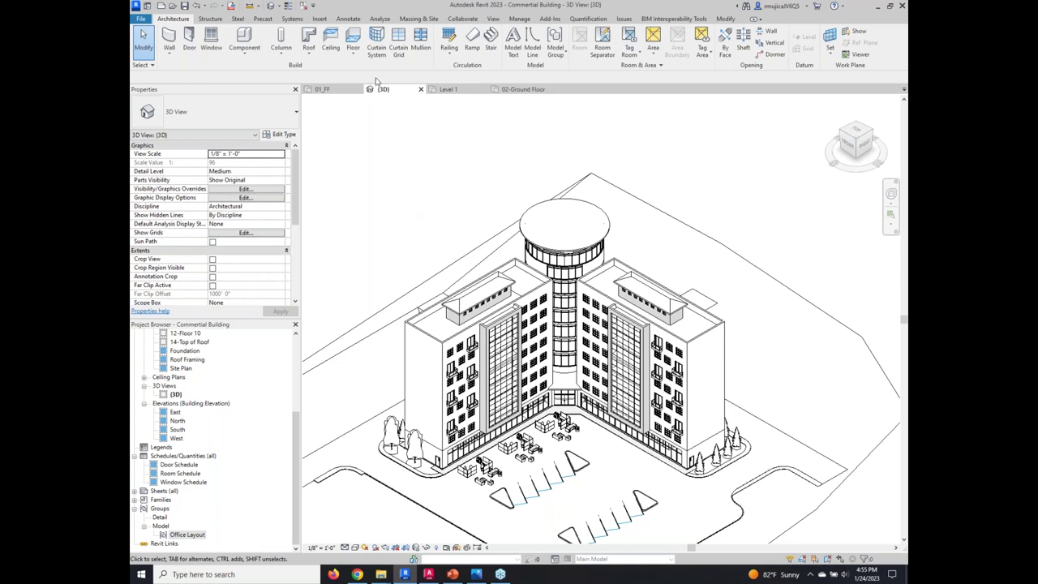
Close the inactive views and reopen the 02-Ground Floor plan.
left_click(302, 5)
scroll(228, 397, "up", 3)
scroll(229, 397, "up", 2)
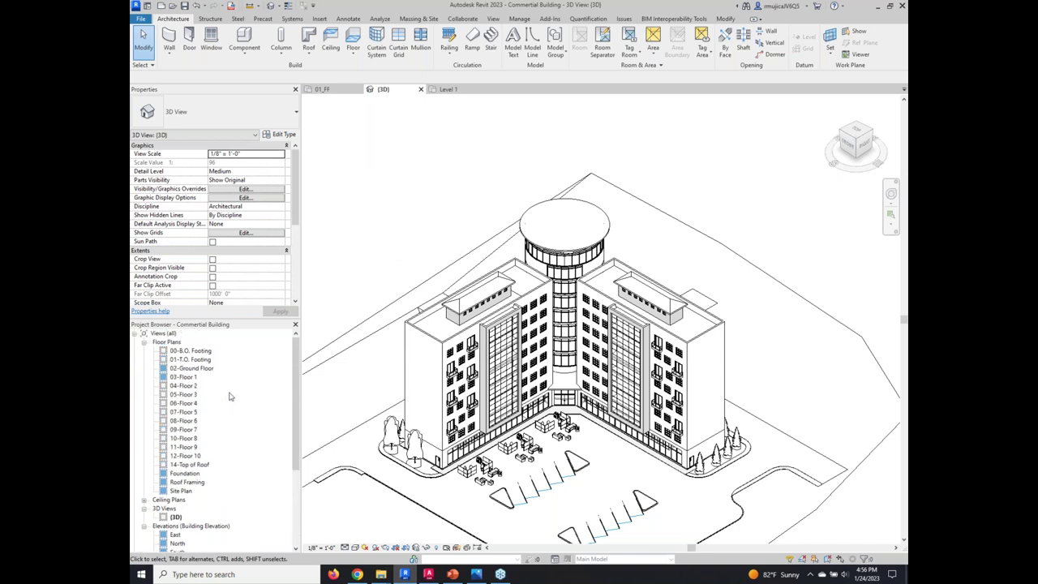
double_click(199, 371)
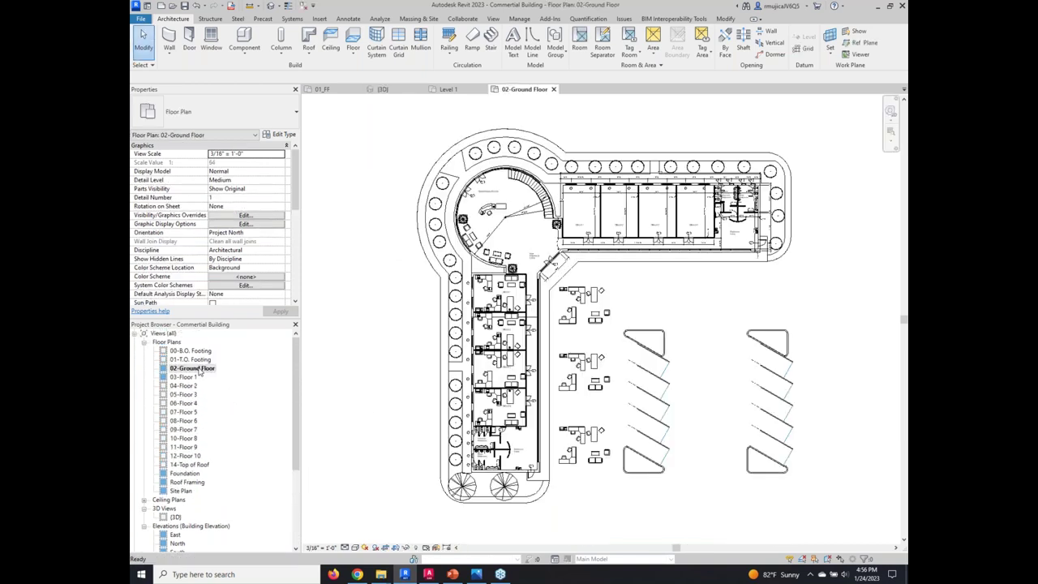
Review the properties of the exterior wall beside the offices and of the lowest outside Office Layout group.
scroll(474, 428, "up", 4)
left_click(467, 417)
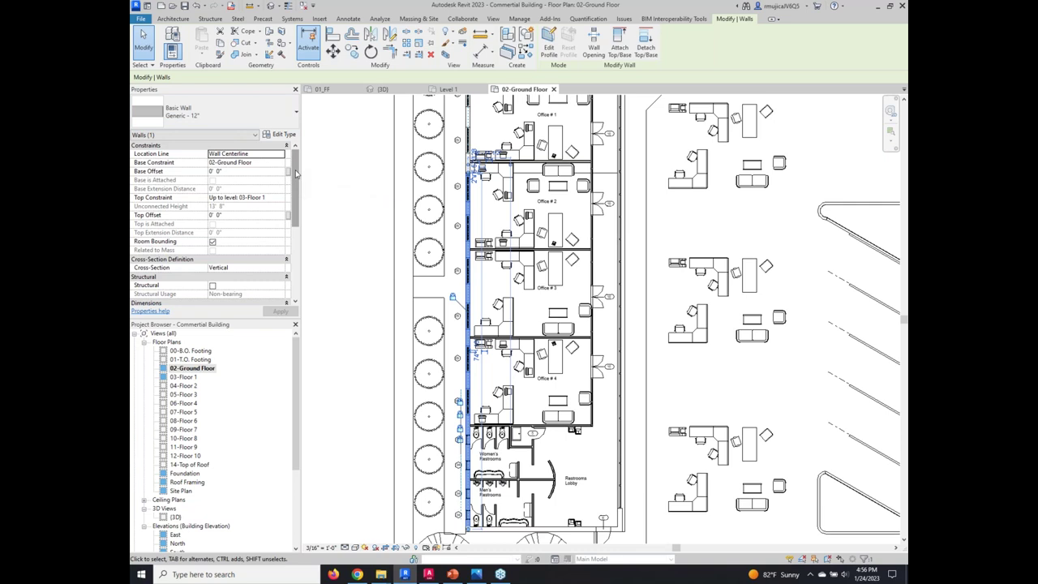
left_click(344, 245)
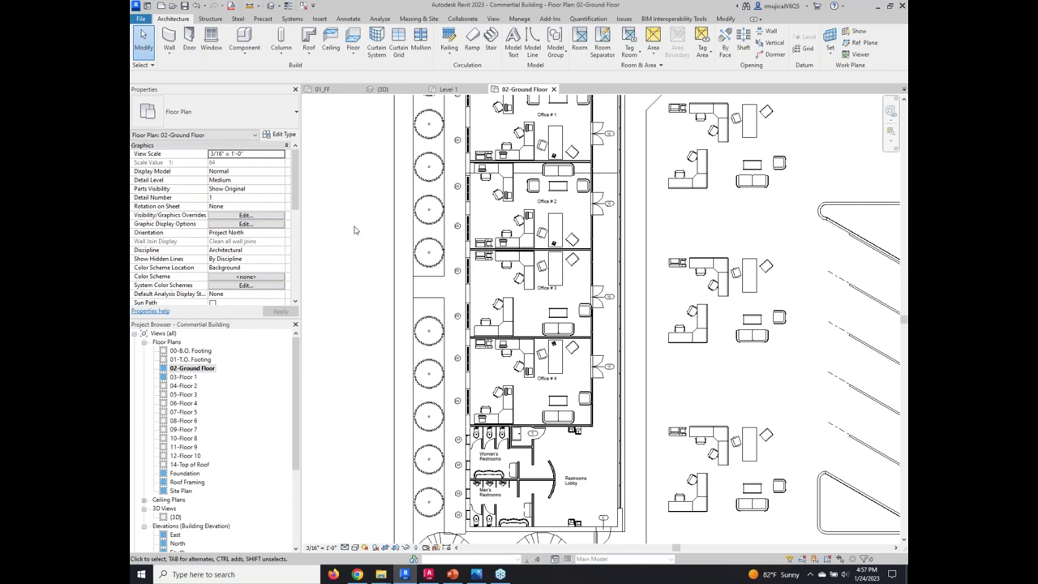
left_click(320, 17)
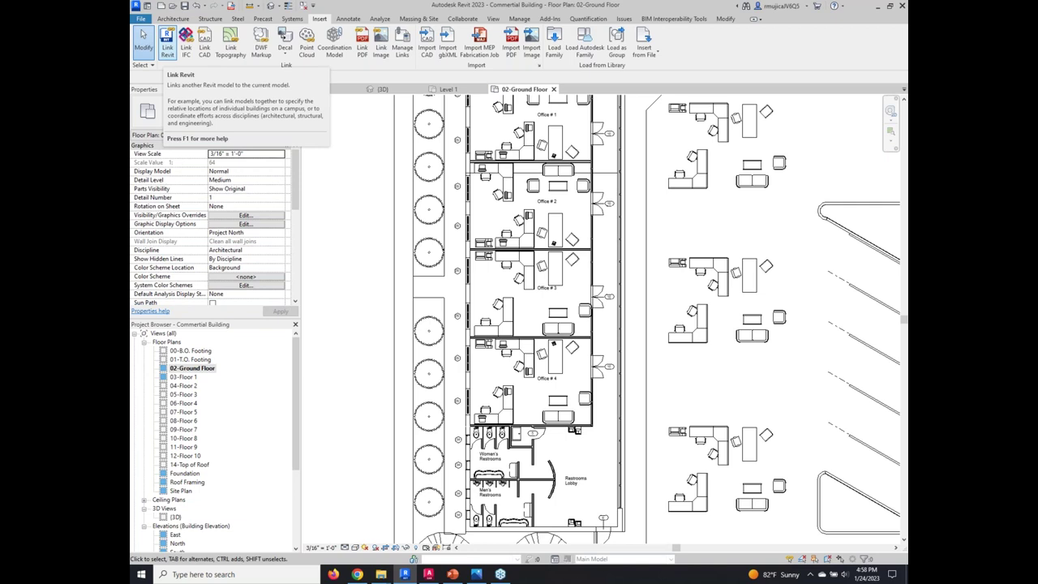
left_click(727, 459)
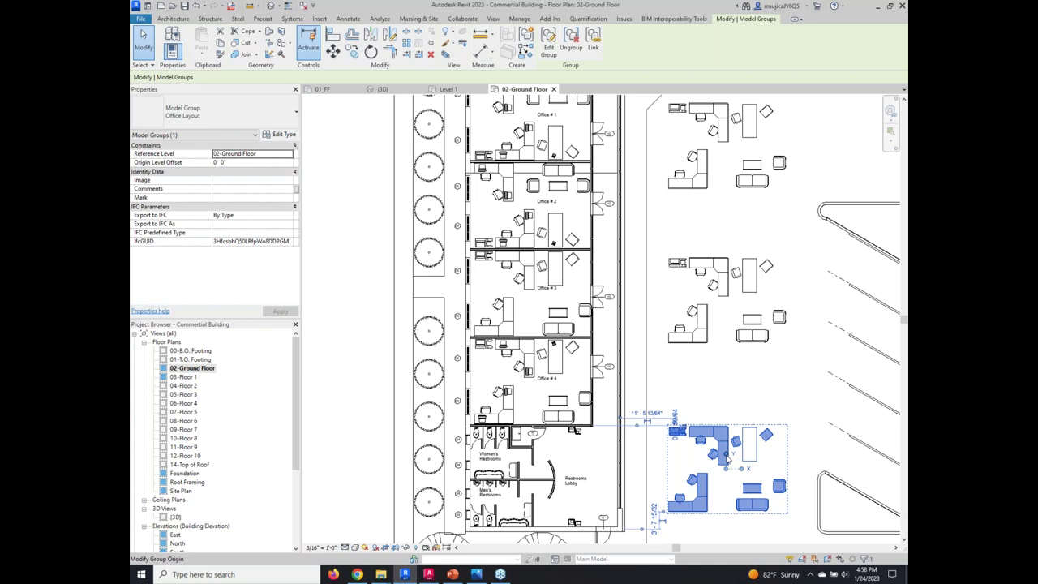
Open the South elevation of Project1, dismissing the save reminder, and examine the level lines.
left_click(326, 89)
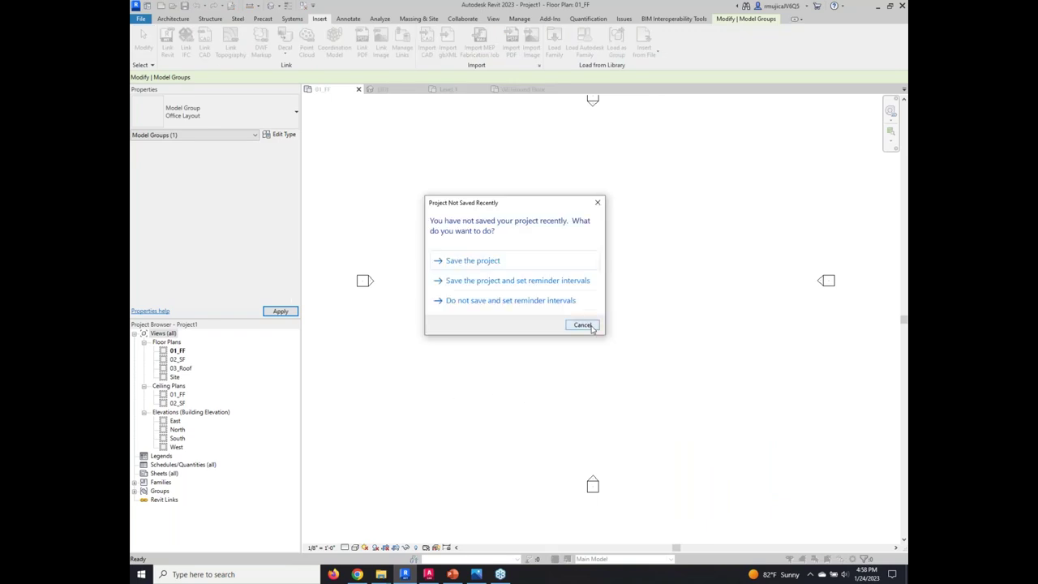
left_click(582, 325)
double_click(177, 438)
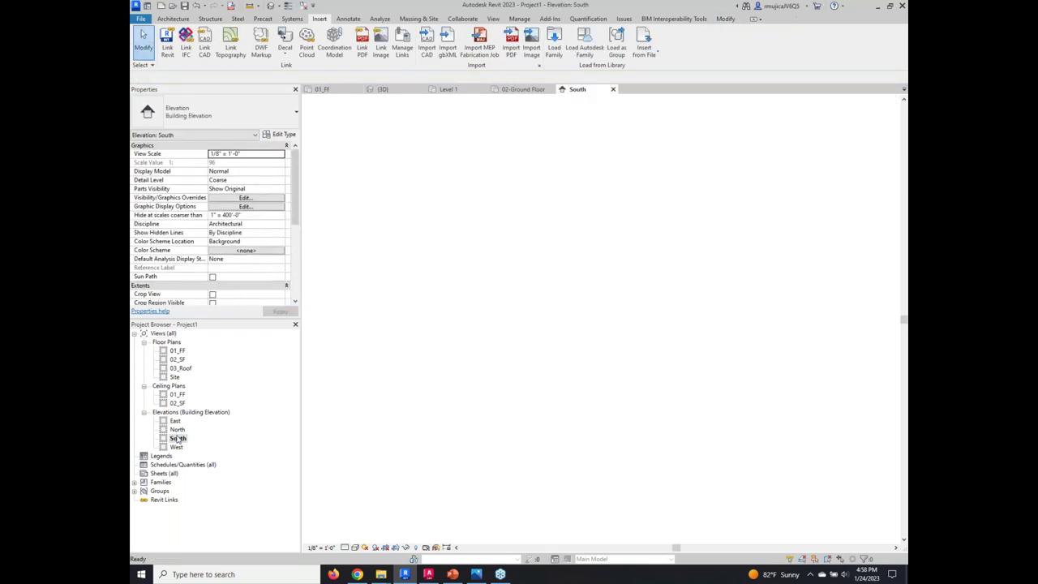
scroll(674, 371, "up", 3)
scroll(638, 351, "up", 1)
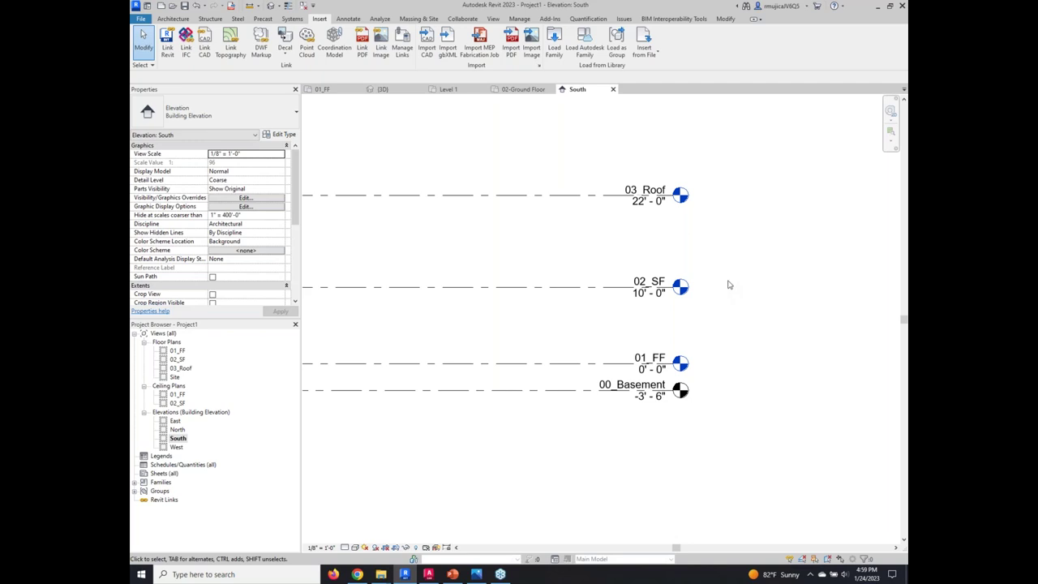
Switch to PowerPoint and present the closing "Thanks for attending" slide, number 24.
left_click(451, 574)
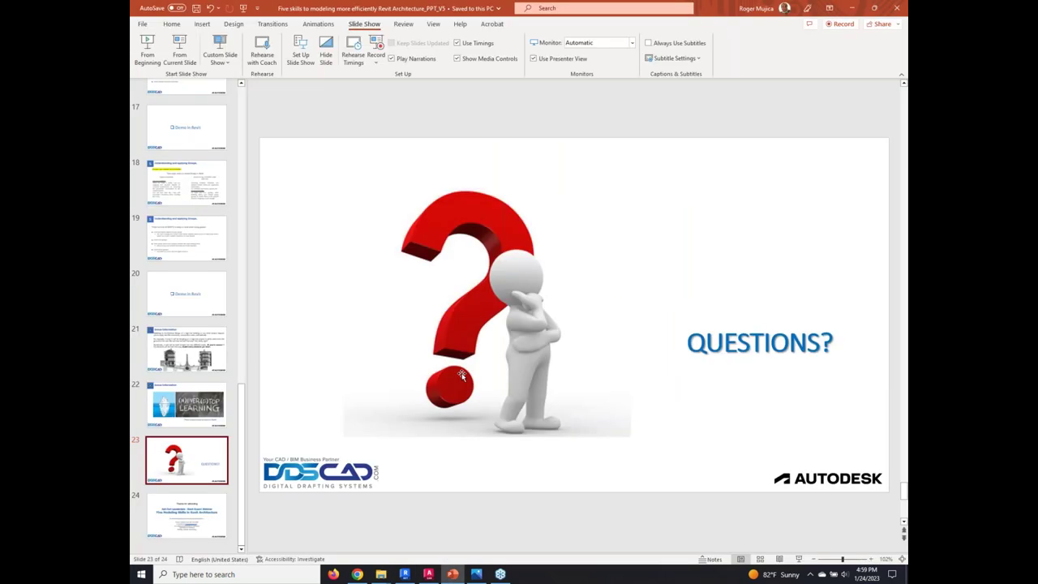
left_click(186, 516)
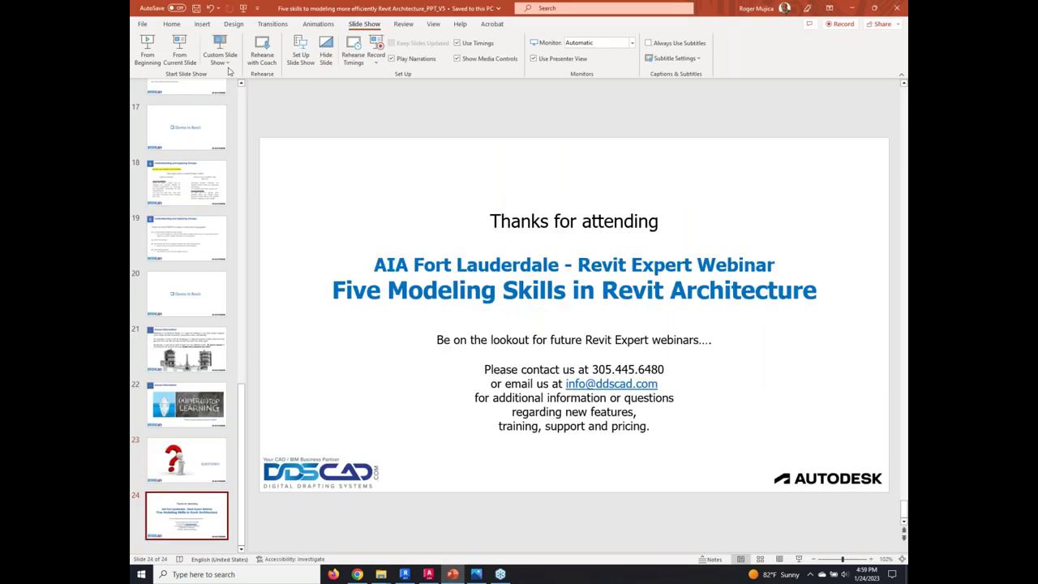
left_click(179, 49)
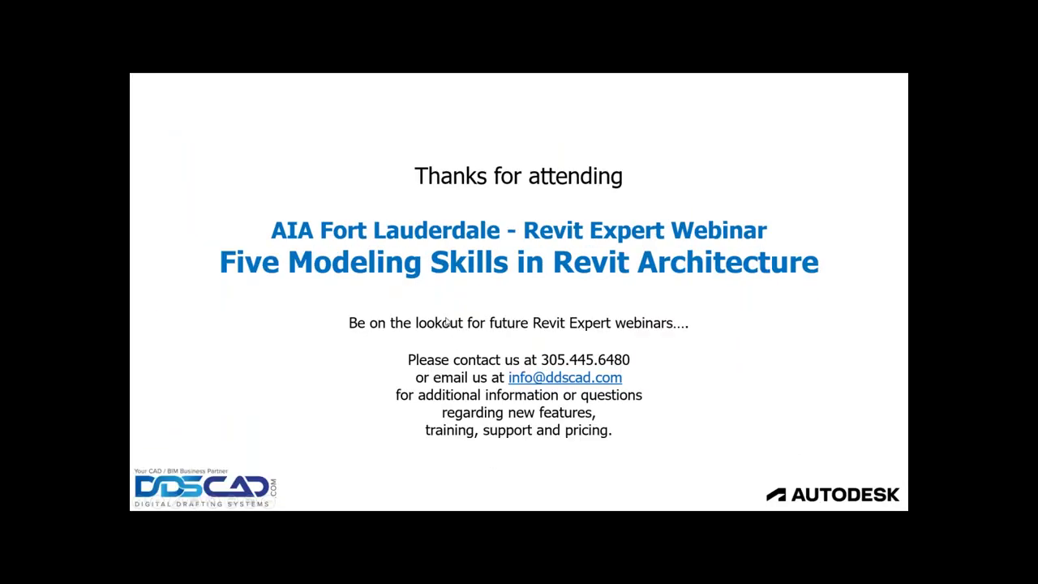